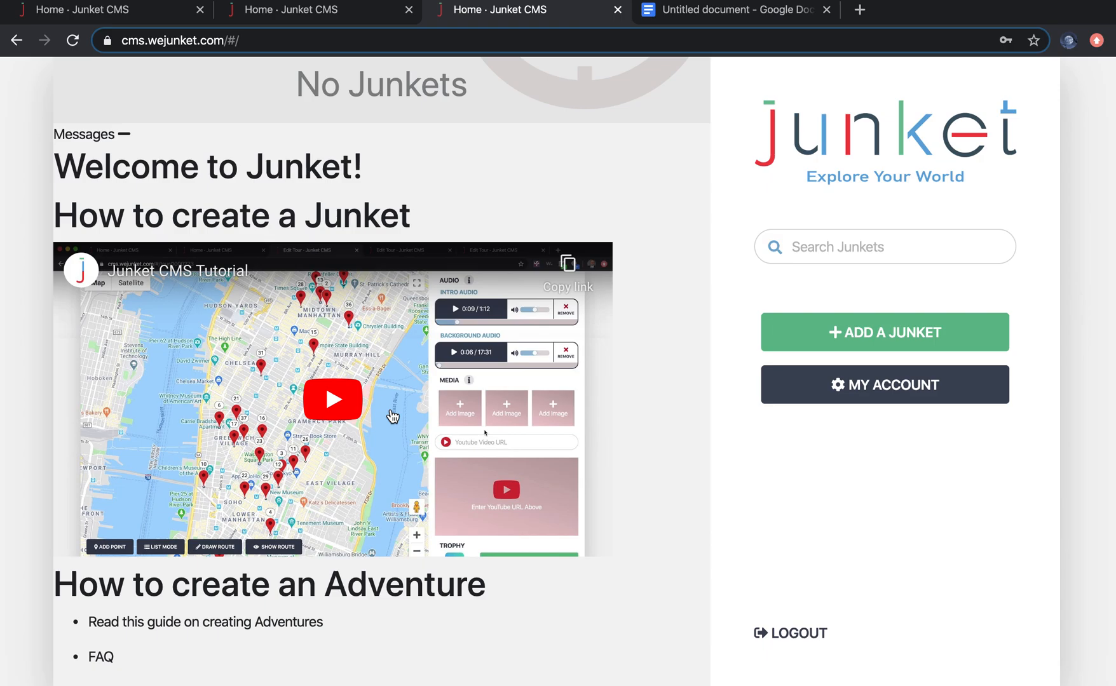
Step: Start adding a new junket and enter the title Adventure Test 4
click(321, 16)
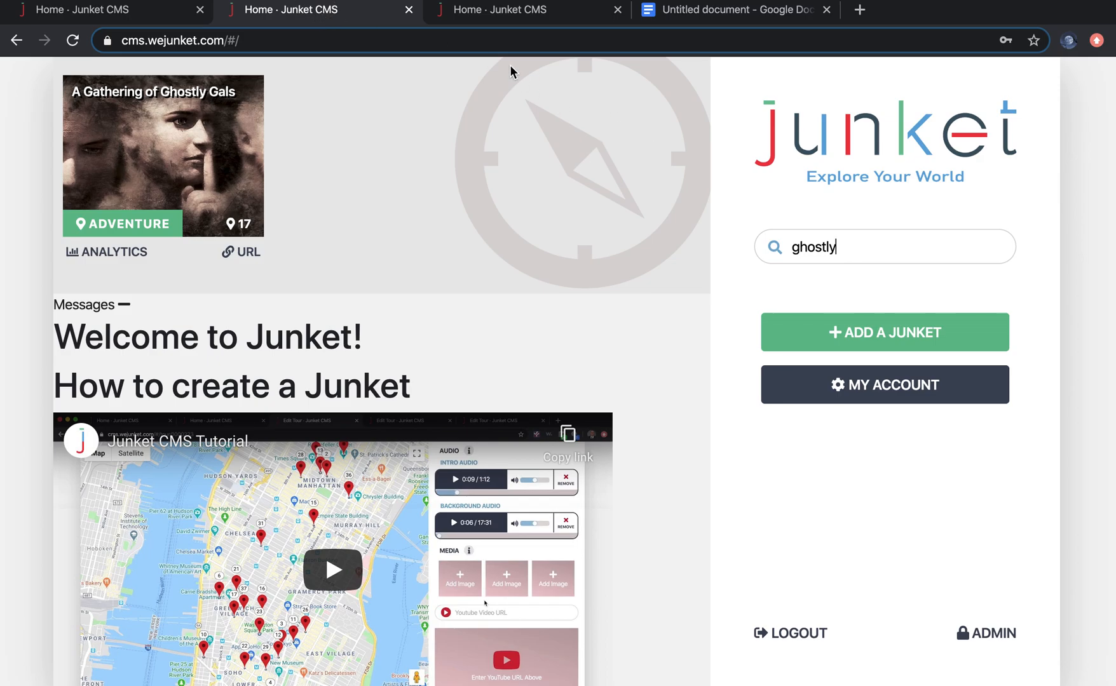
click(498, 21)
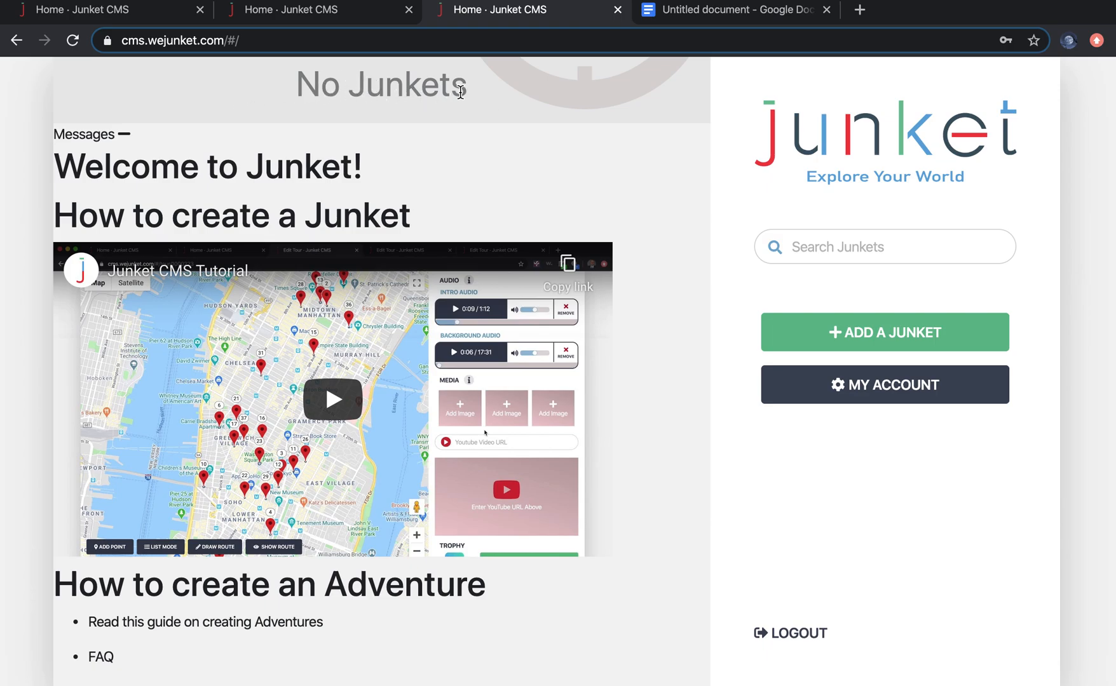
click(879, 335)
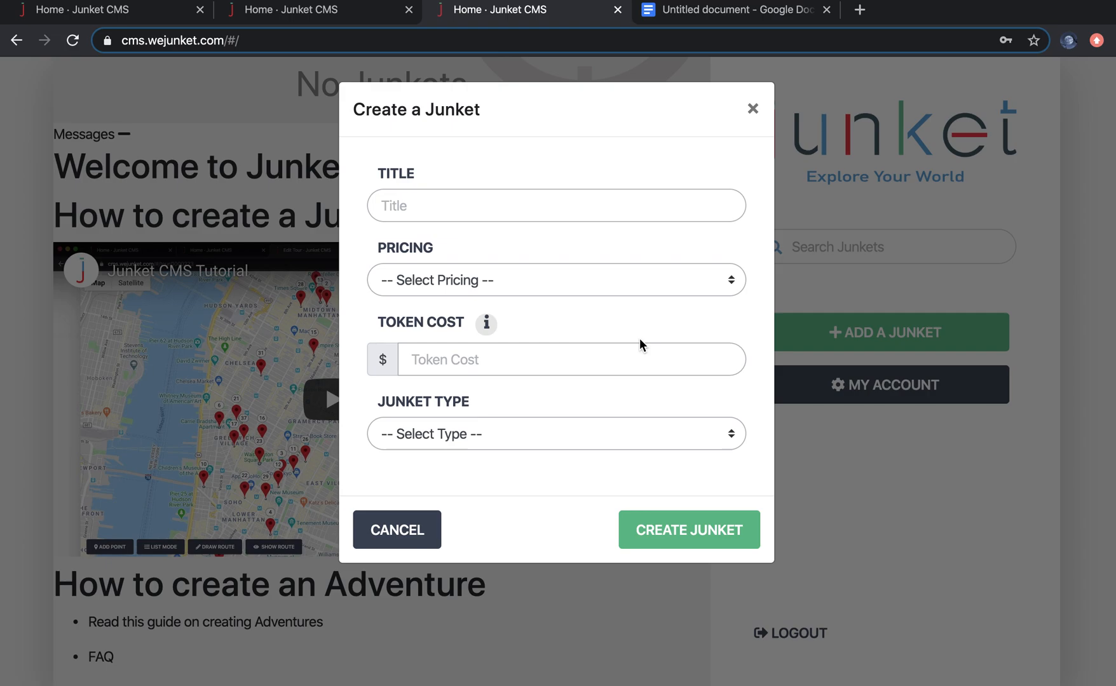
click(503, 210)
text(Adventure Test)
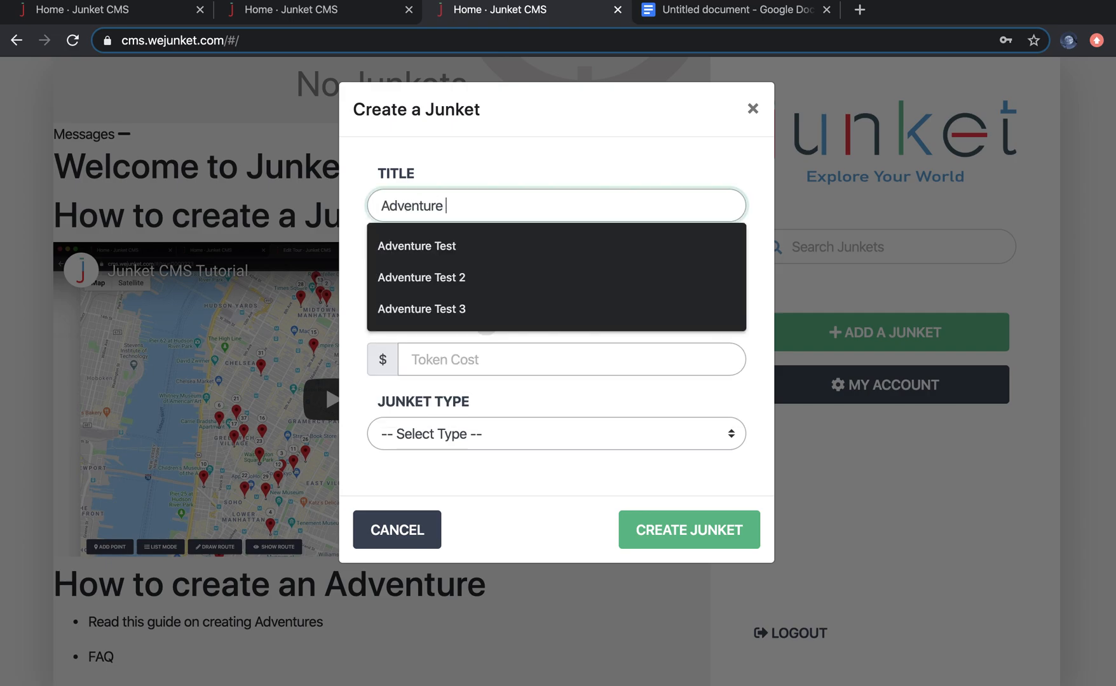
text( 4)
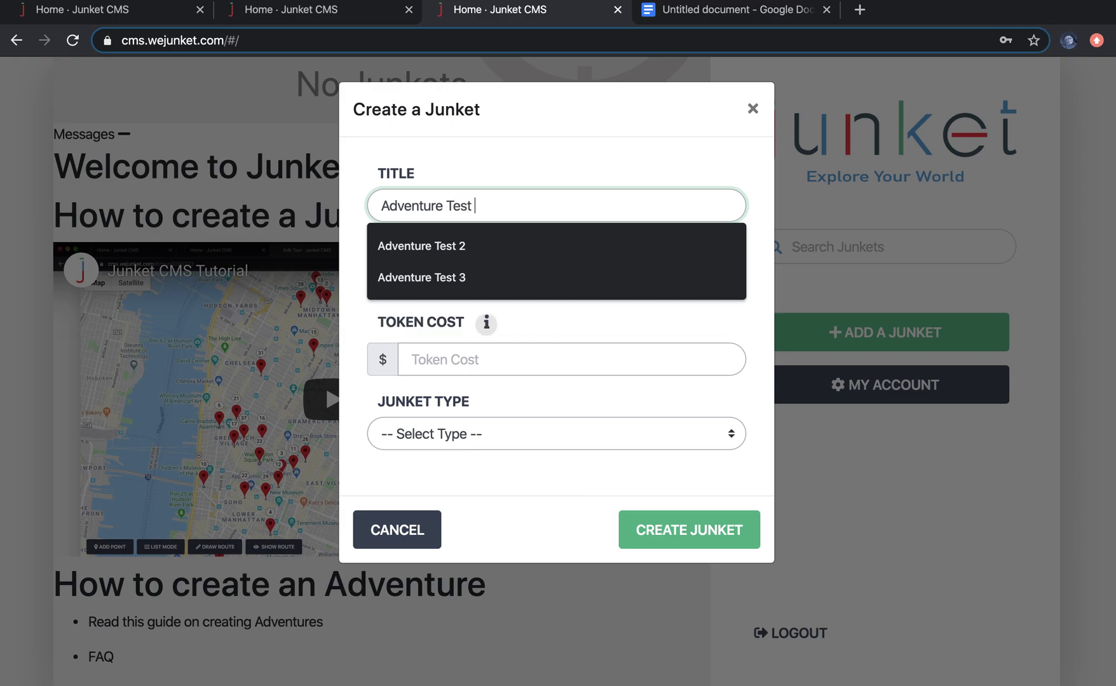
Step: Set the junket's pricing to Paid with a token cost of 10
click(520, 288)
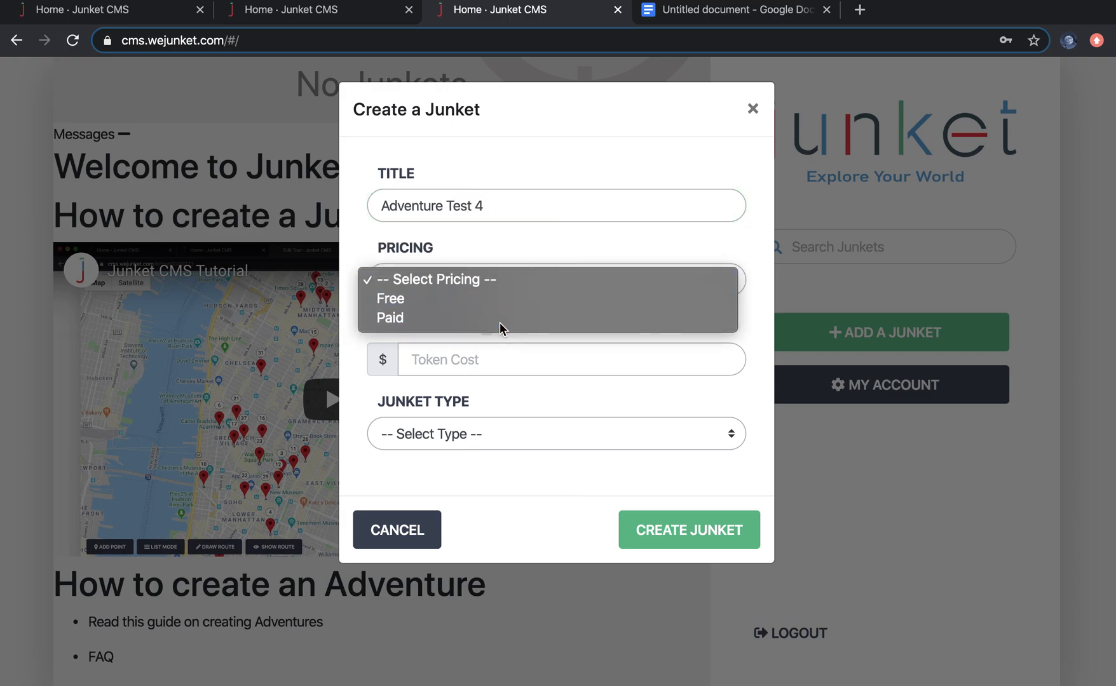
click(500, 319)
click(488, 358)
text(10)
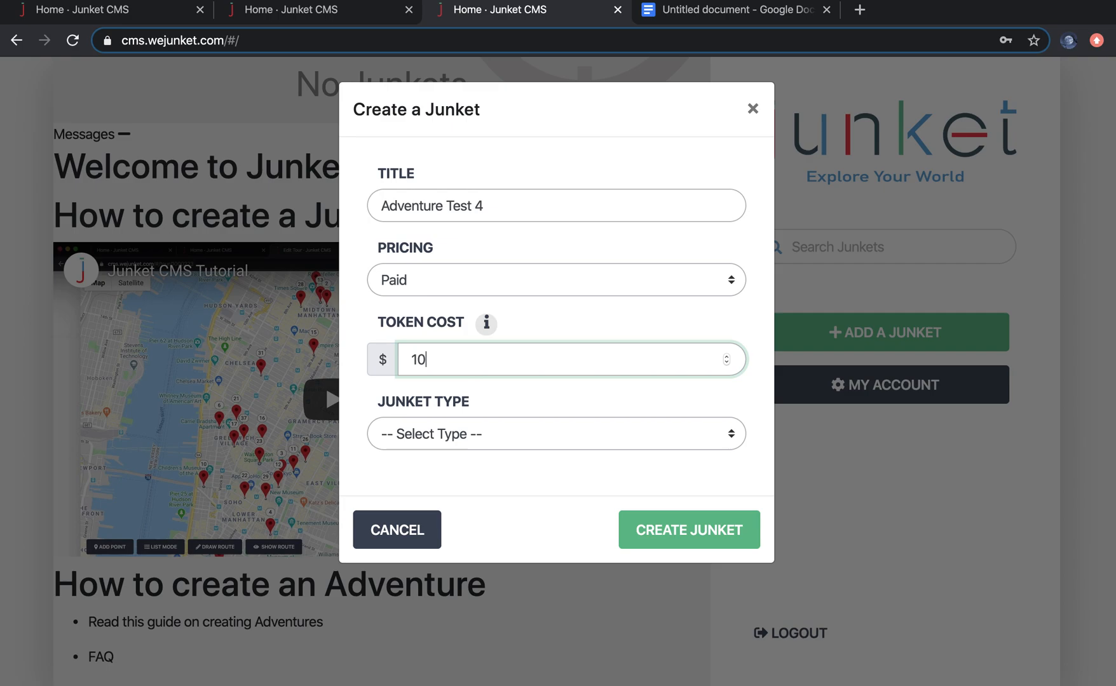
Step: Choose Adventure as the junket type and create the junket
click(490, 439)
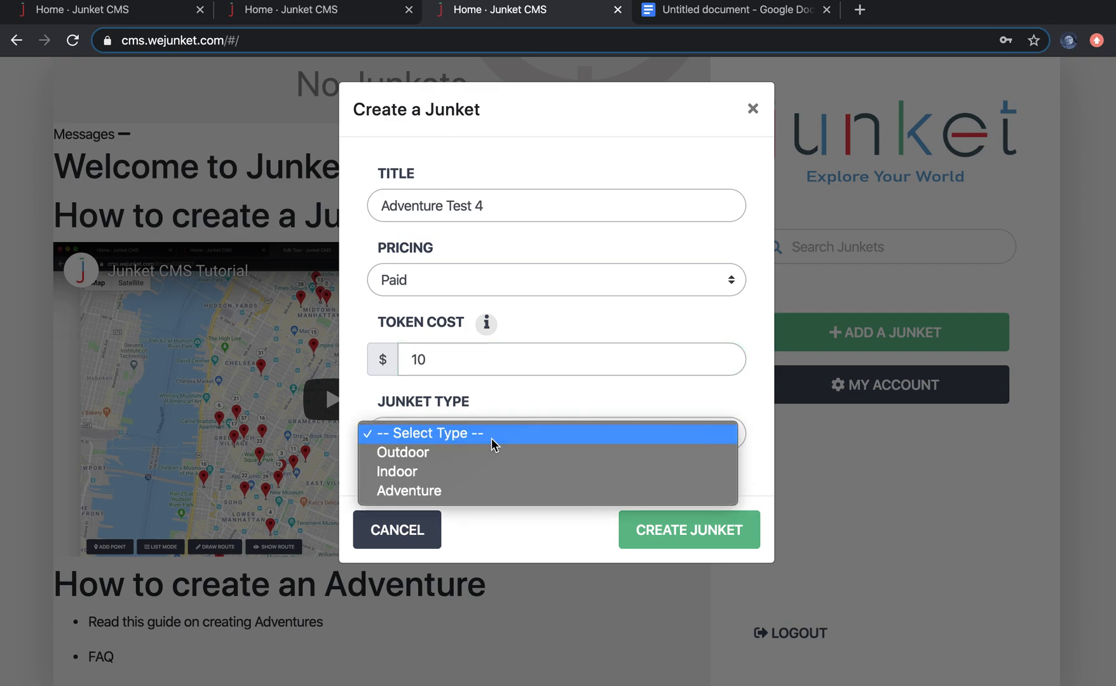
click(466, 490)
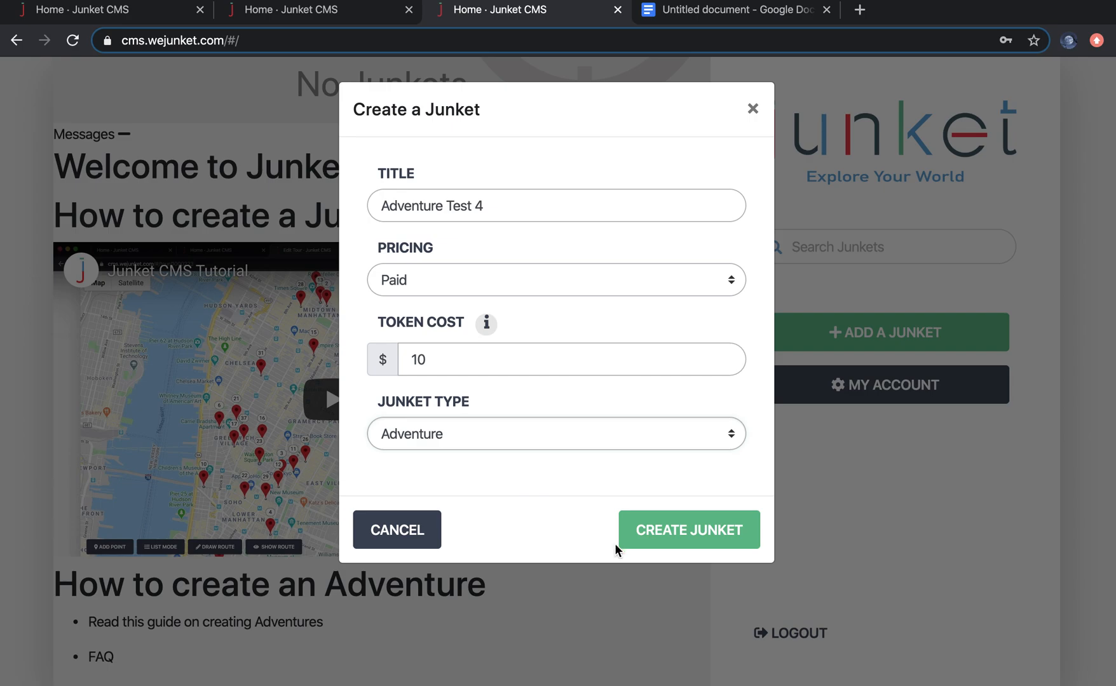
click(673, 546)
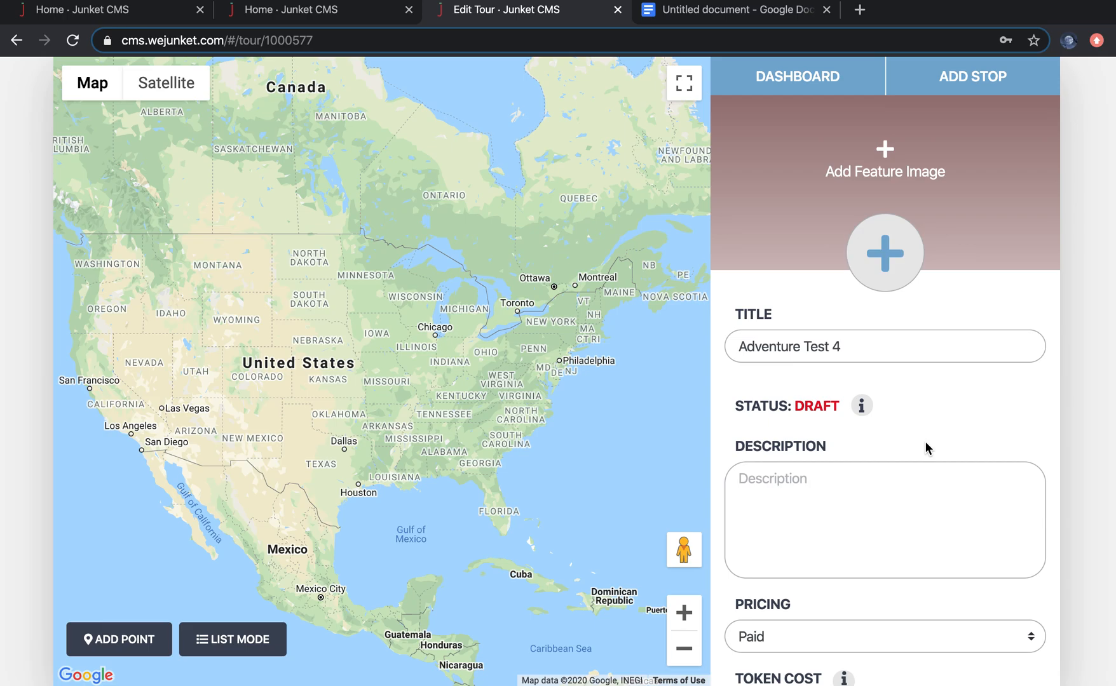
Step: Scroll through the new junket's edit form to review its fields
scroll(886, 489, down, 1)
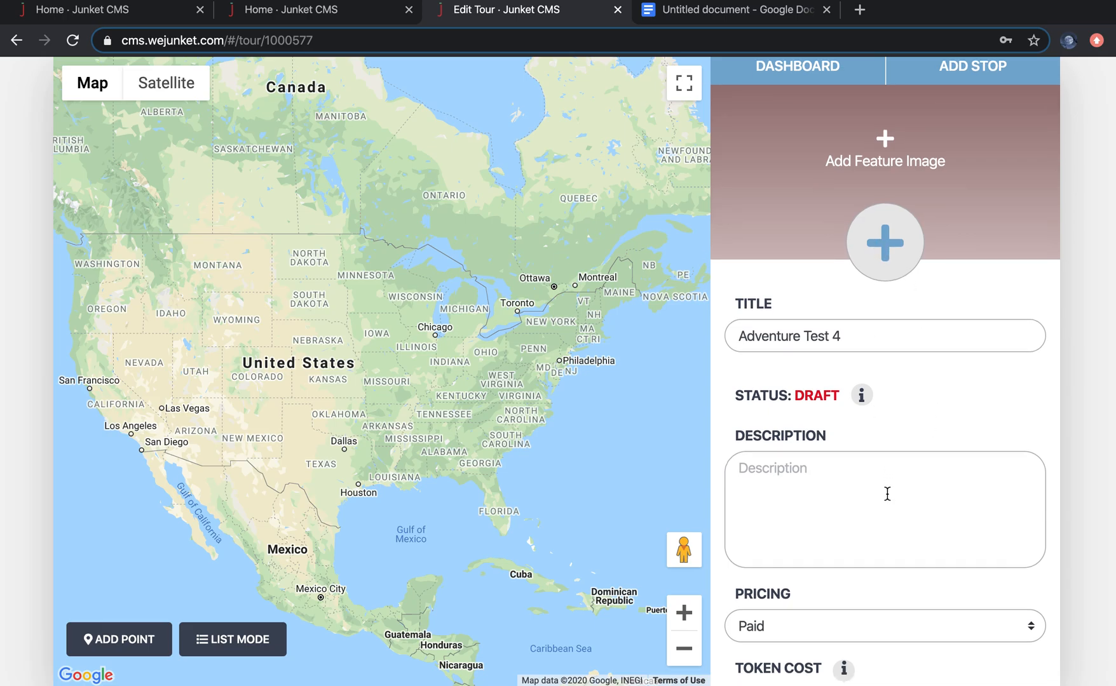
scroll(887, 494, down, 3)
scroll(890, 458, down, 1)
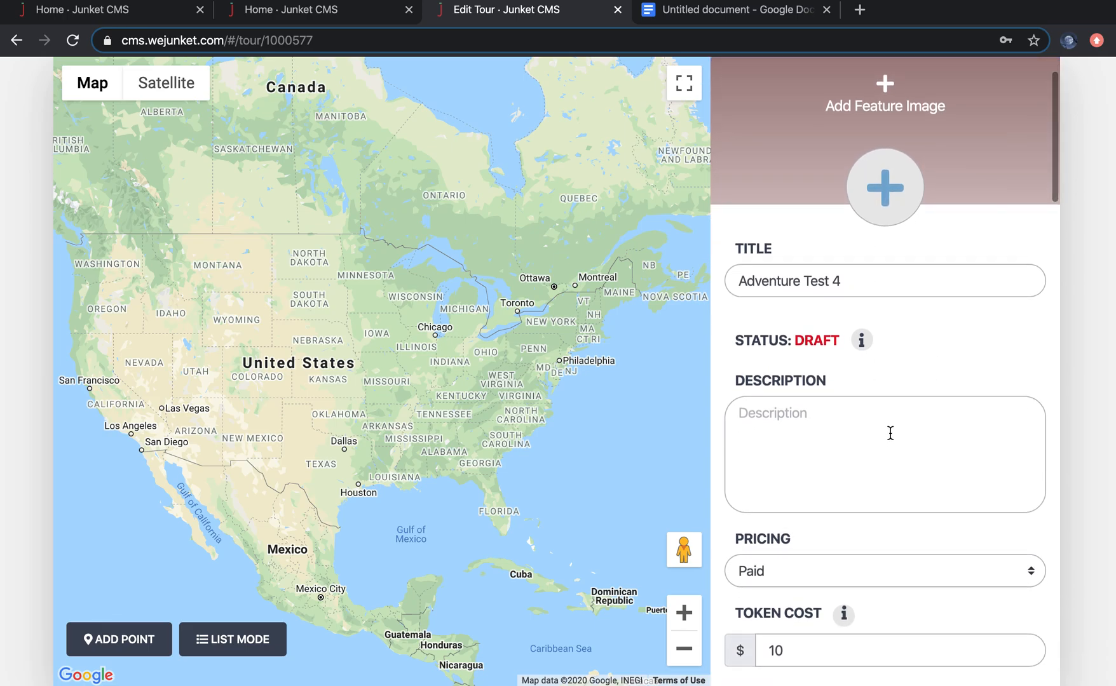
scroll(890, 432, down, 3)
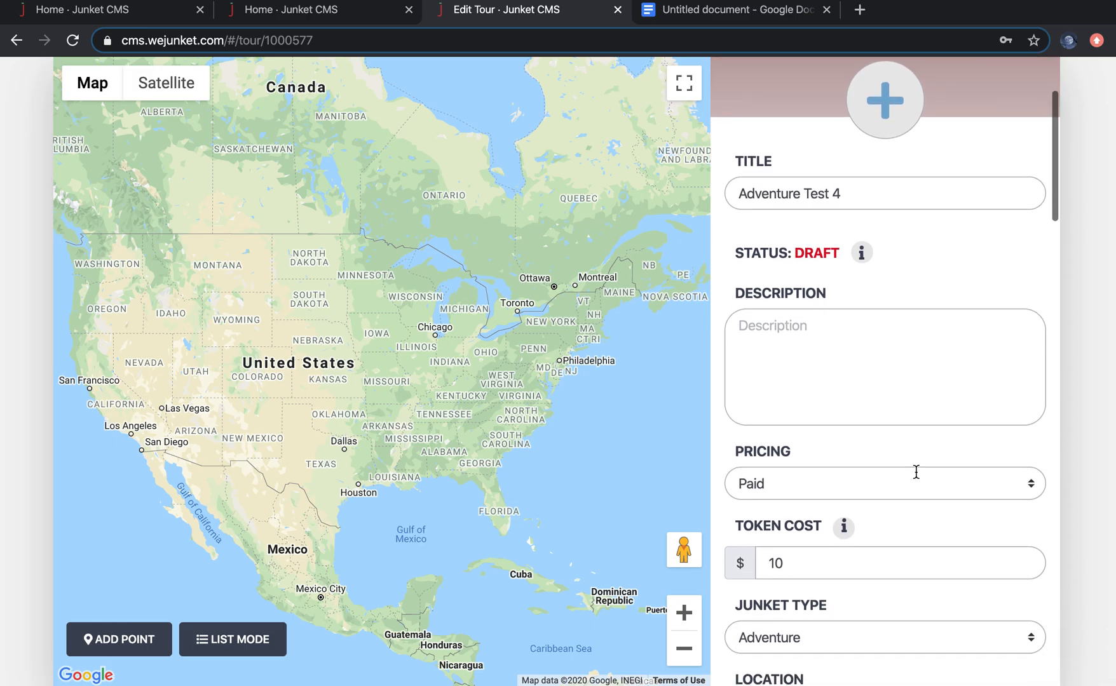
scroll(916, 471, down, 8)
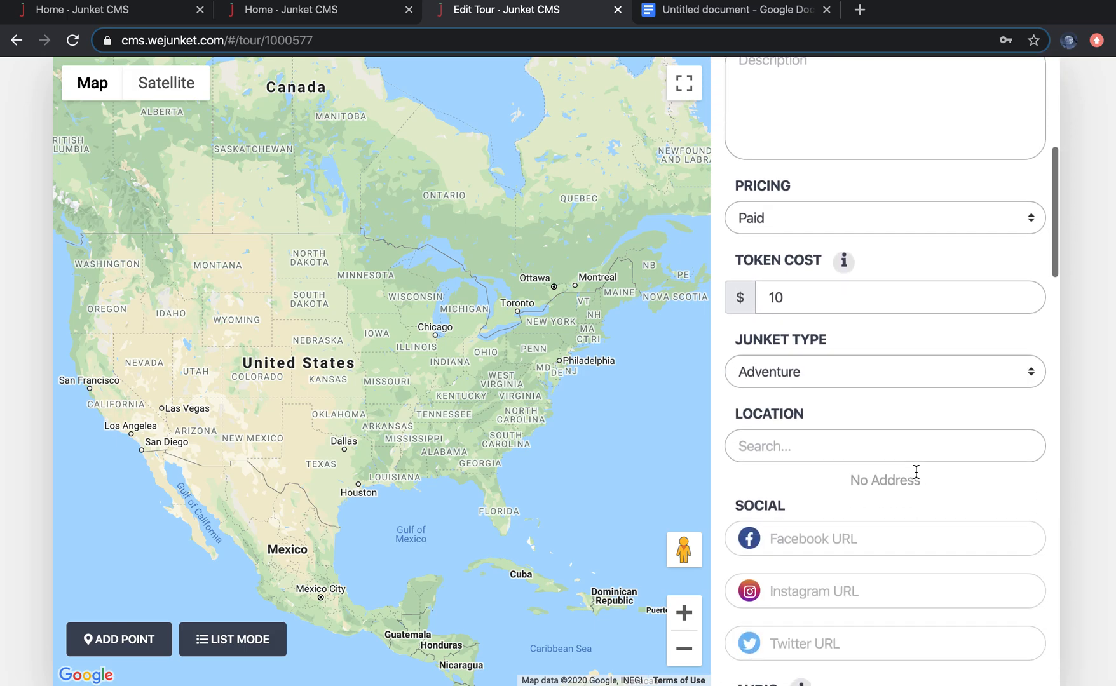
scroll(916, 471, down, 2)
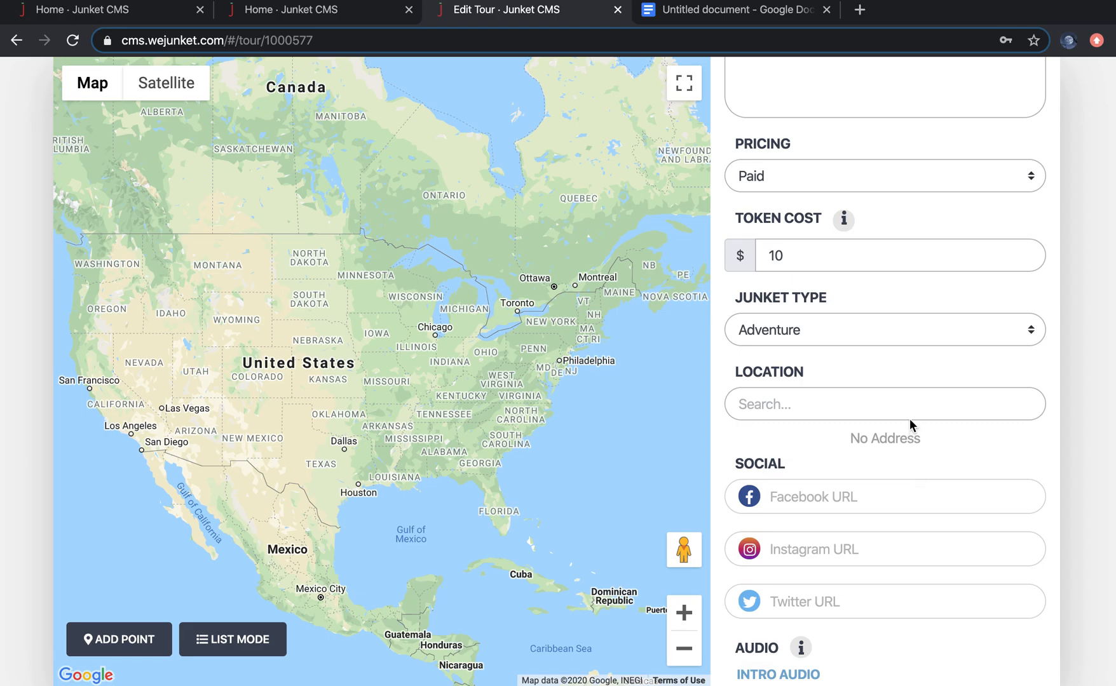
scroll(894, 310, up, 7)
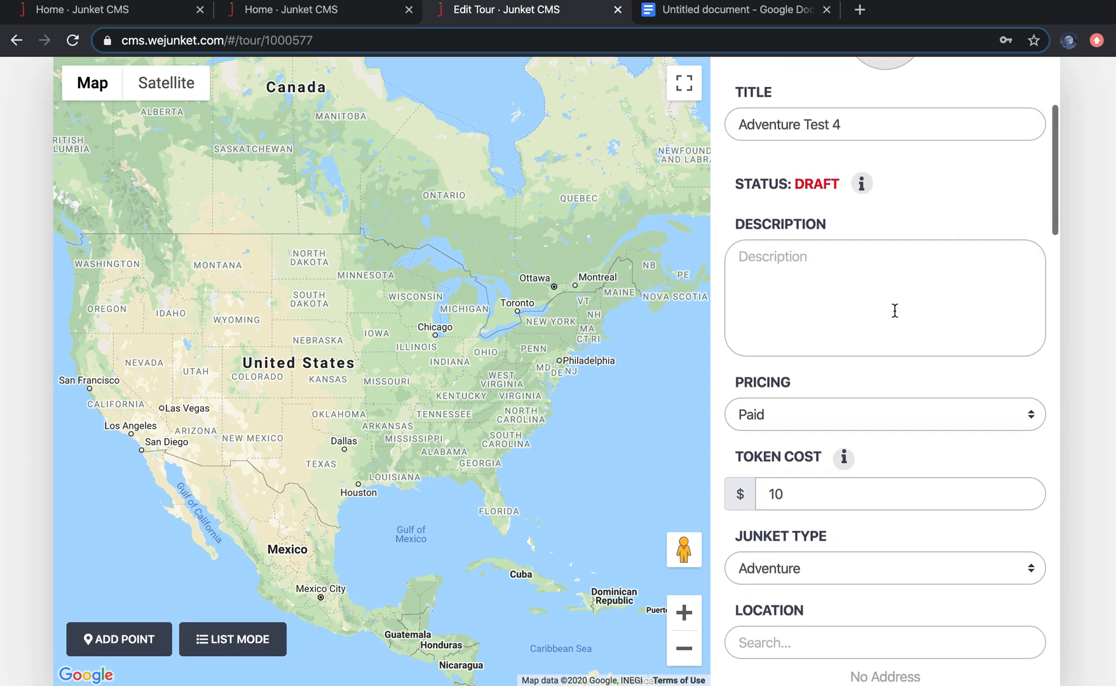
scroll(895, 310, up, 3)
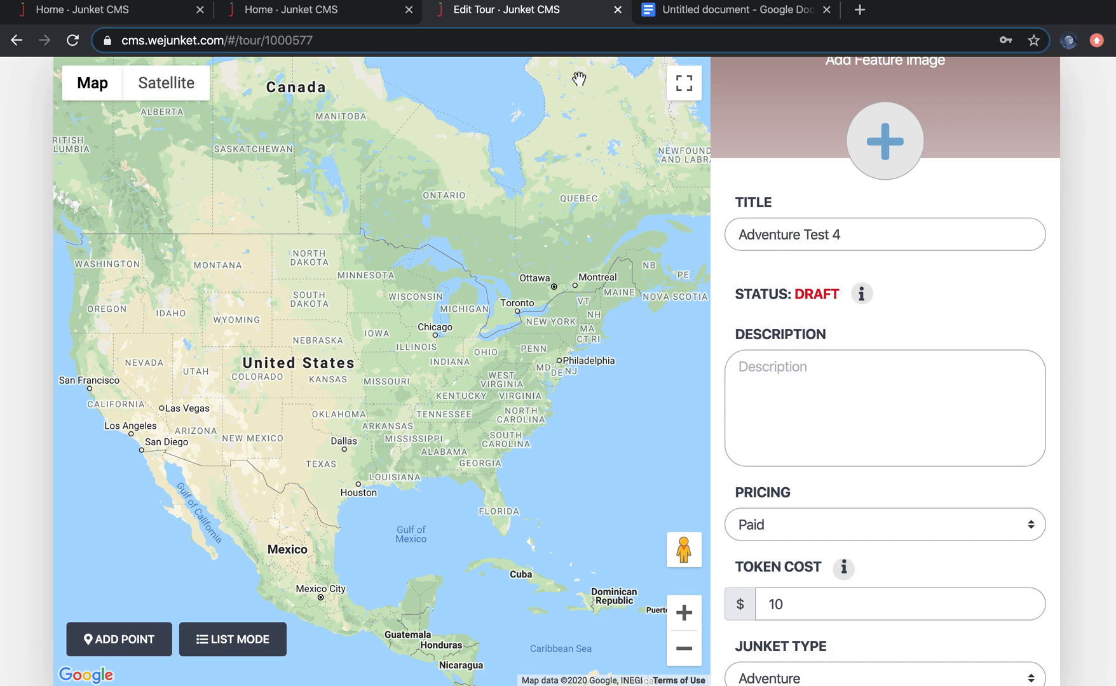
Step: Check the Finder folder of adventure images and audio, returning to the junket editor
key(ctrl+Up)
click(423, 47)
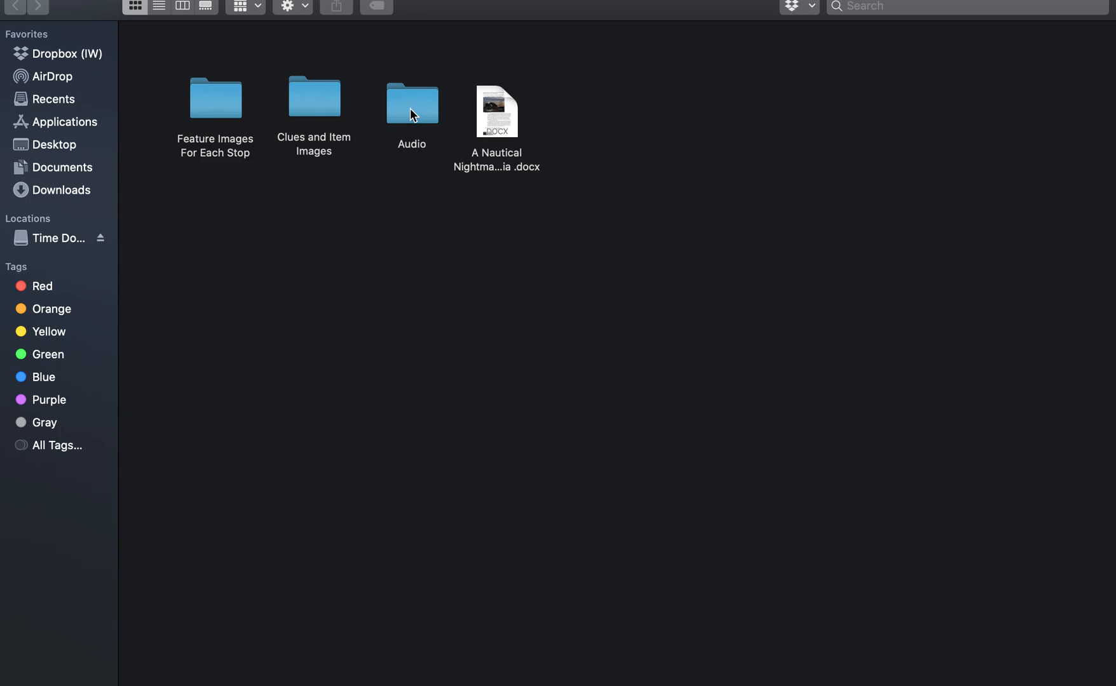
key(ctrl+Up)
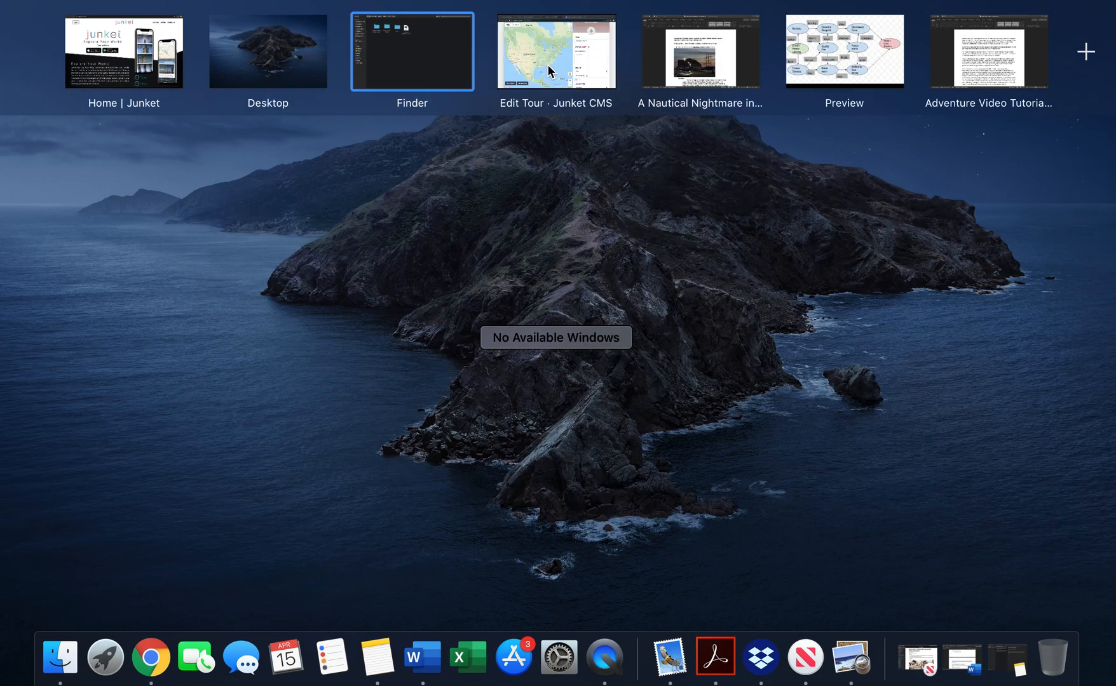
click(548, 65)
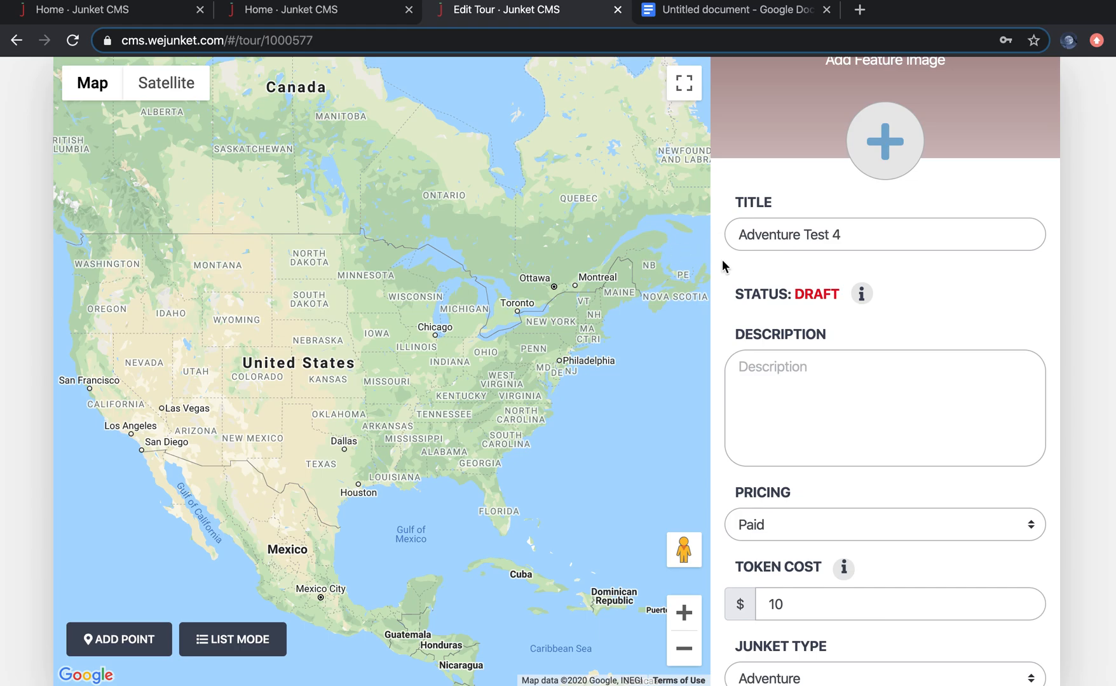
Step: Open a new stop form, review its fields and roles, and go back to the junket
scroll(941, 316, down, 1)
scroll(940, 316, up, 4)
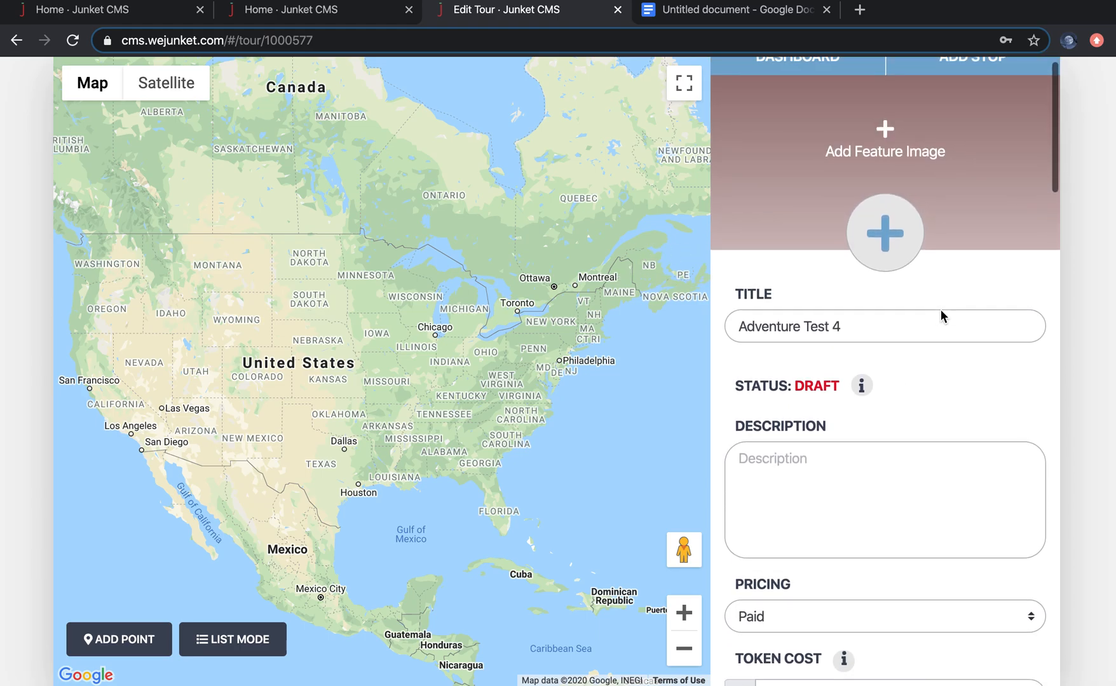
click(990, 70)
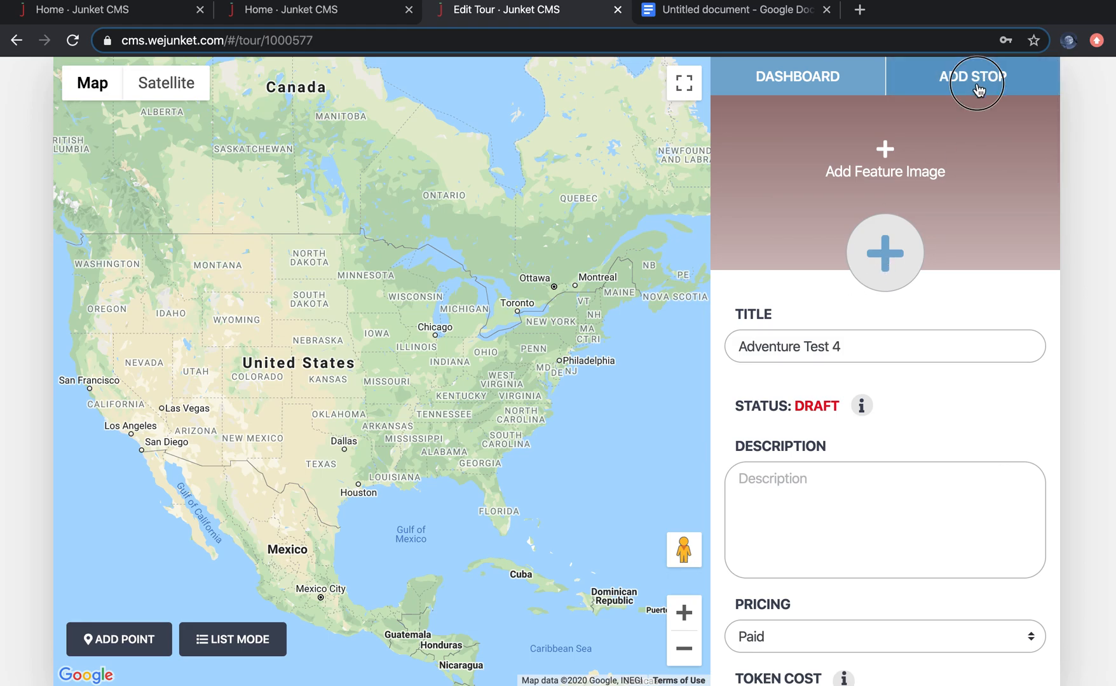
scroll(919, 478, down, 4)
scroll(919, 478, down, 3)
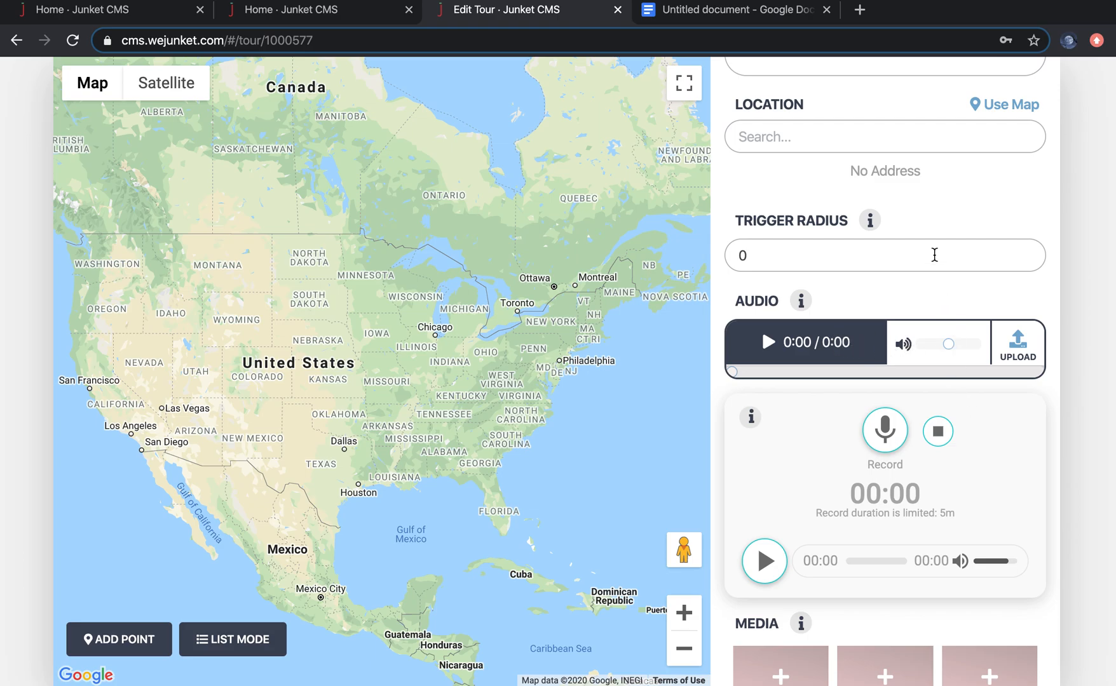
scroll(935, 255, up, 6)
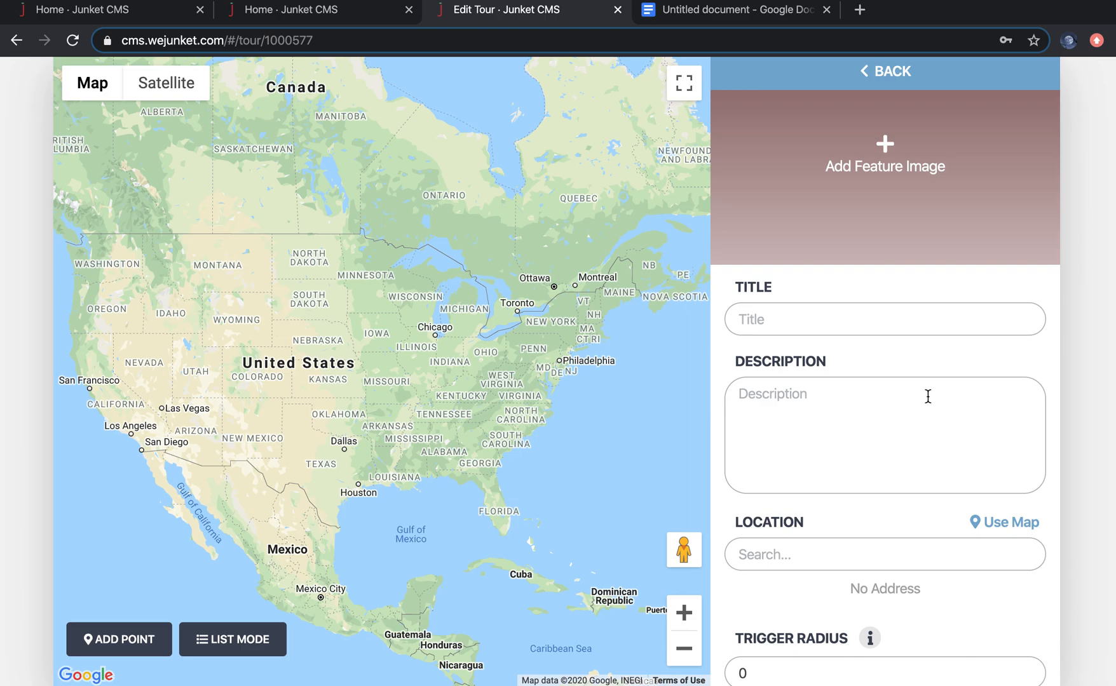
scroll(927, 396, down, 1)
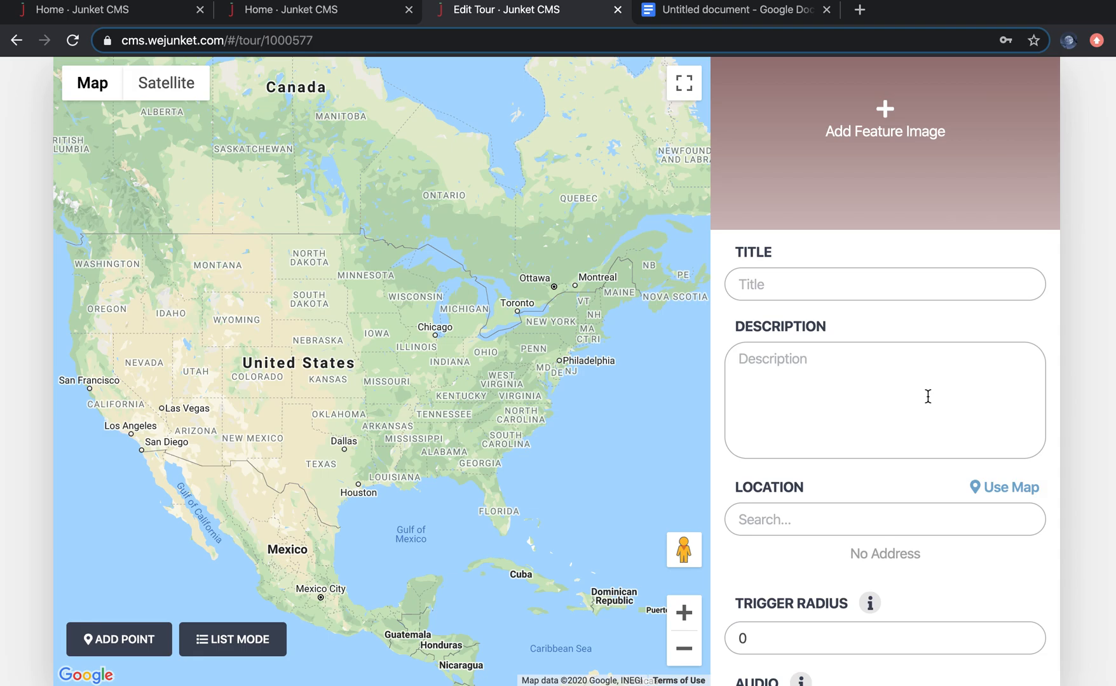
scroll(928, 396, down, 15)
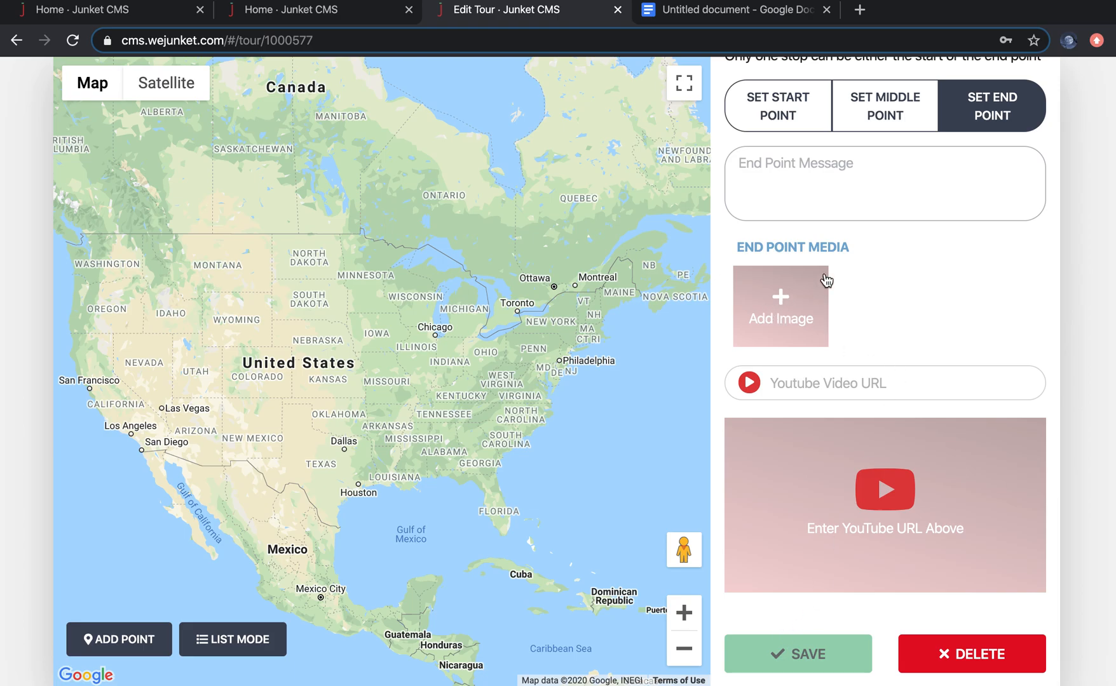
scroll(870, 213, up, 3)
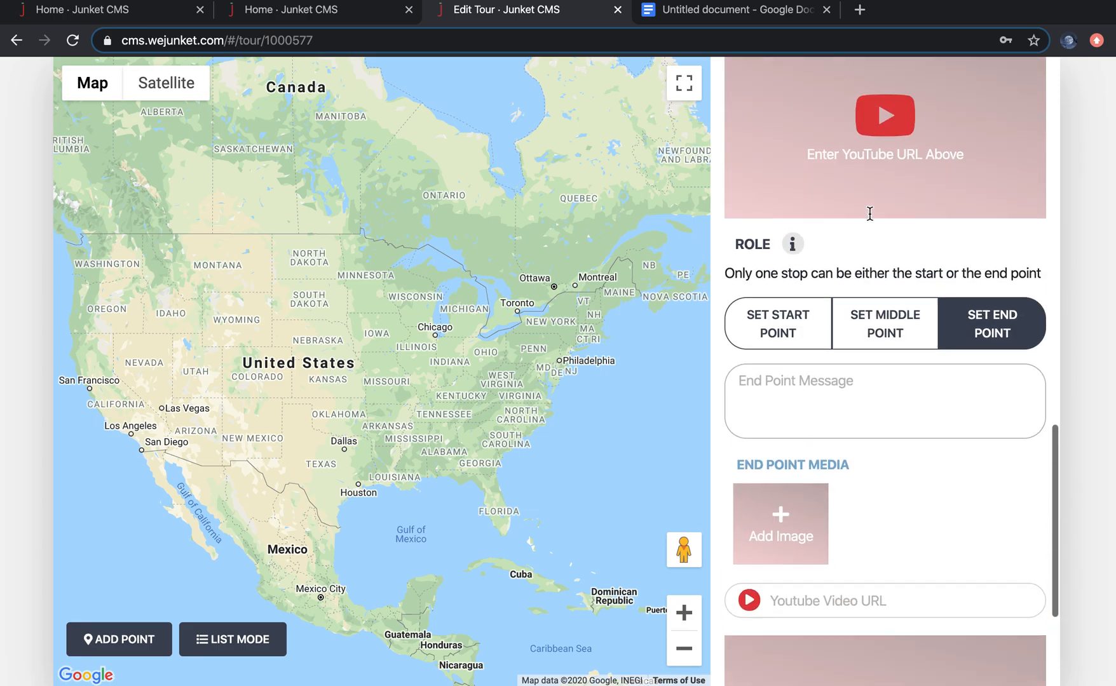
scroll(870, 213, up, 15)
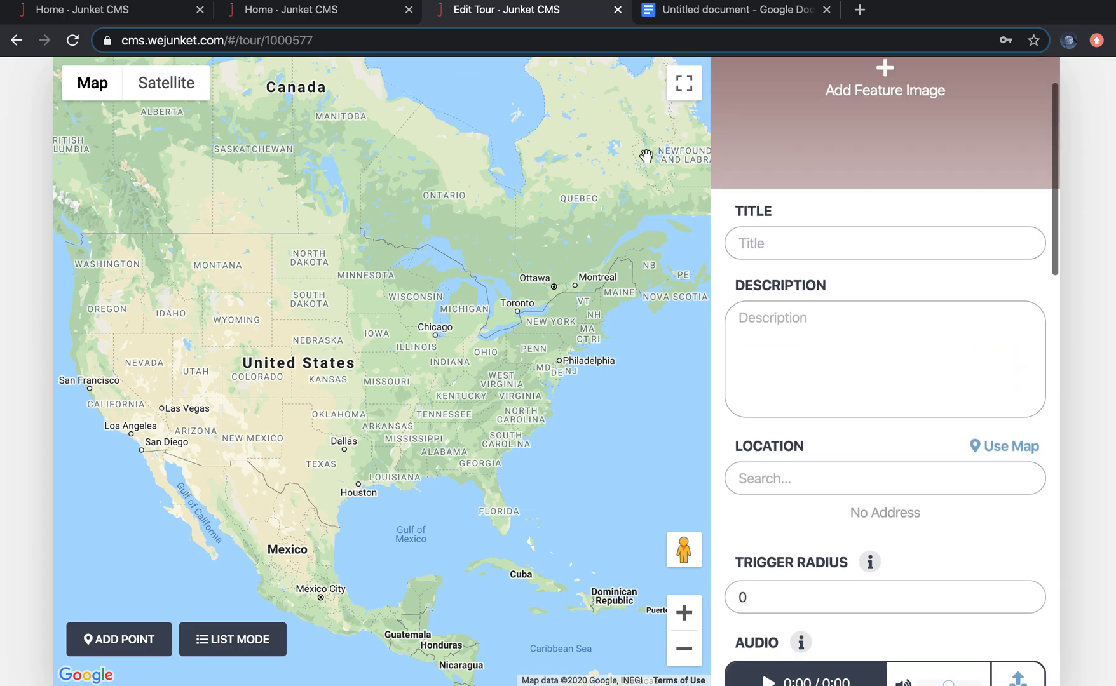
scroll(812, 164, up, 2)
click(920, 84)
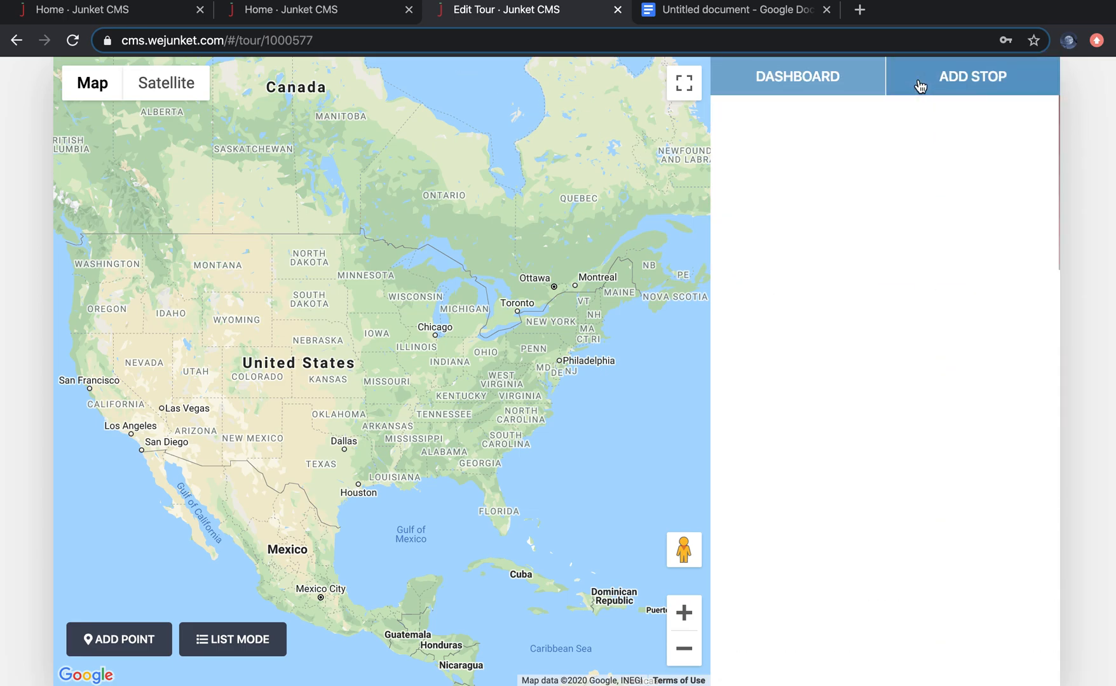
click(904, 170)
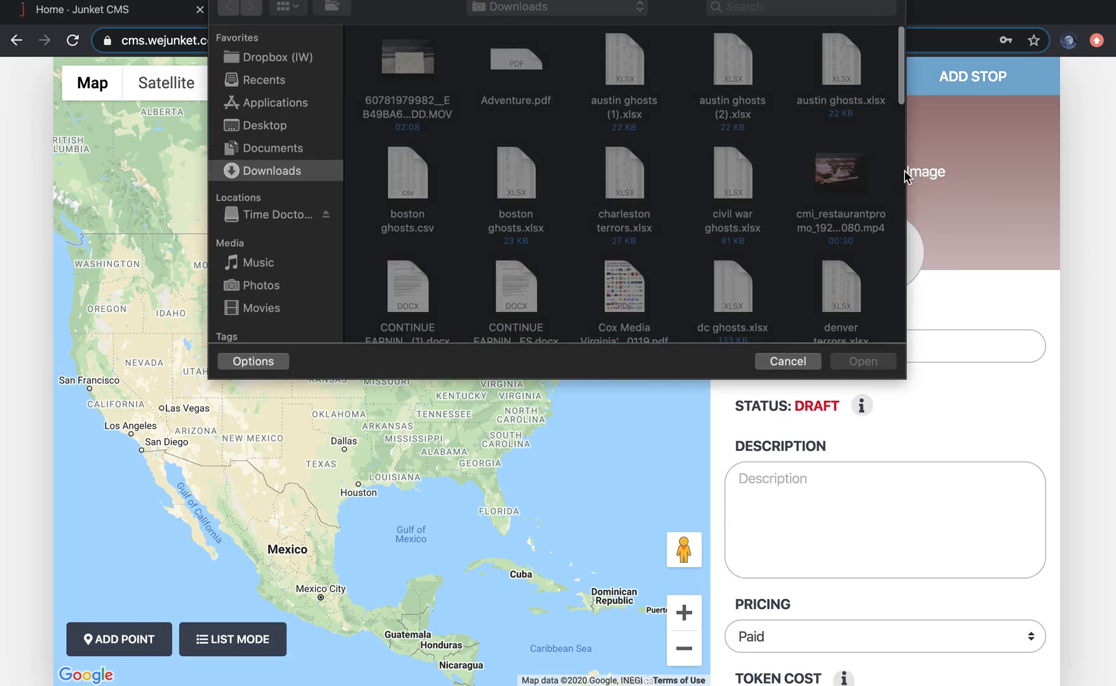
click(772, 360)
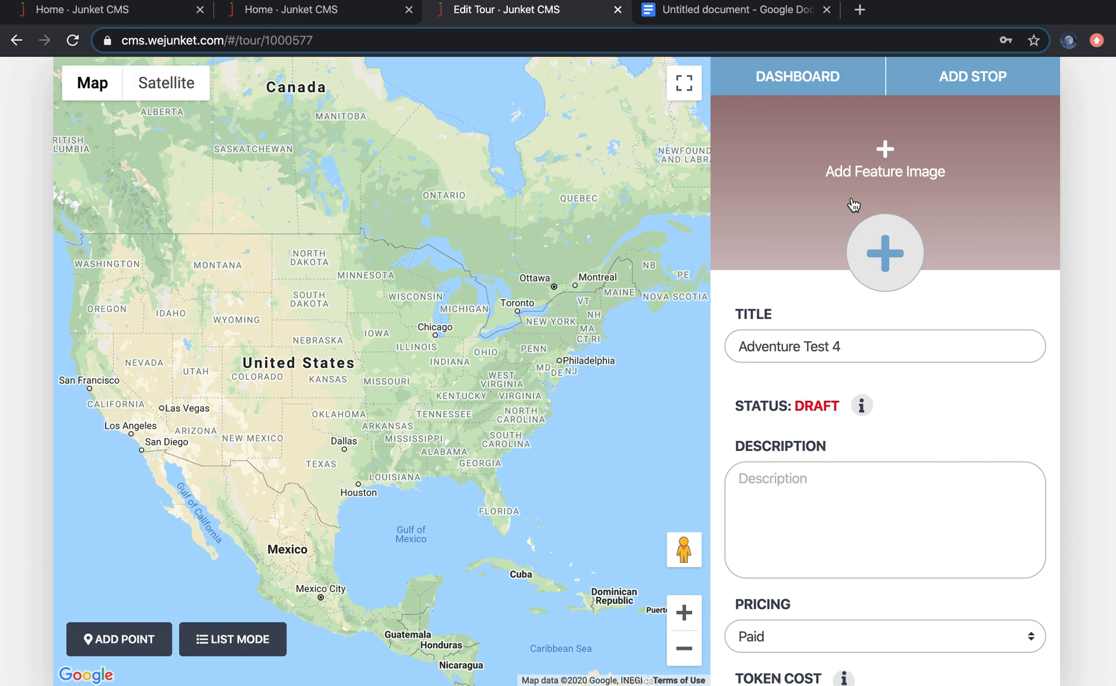
click(890, 271)
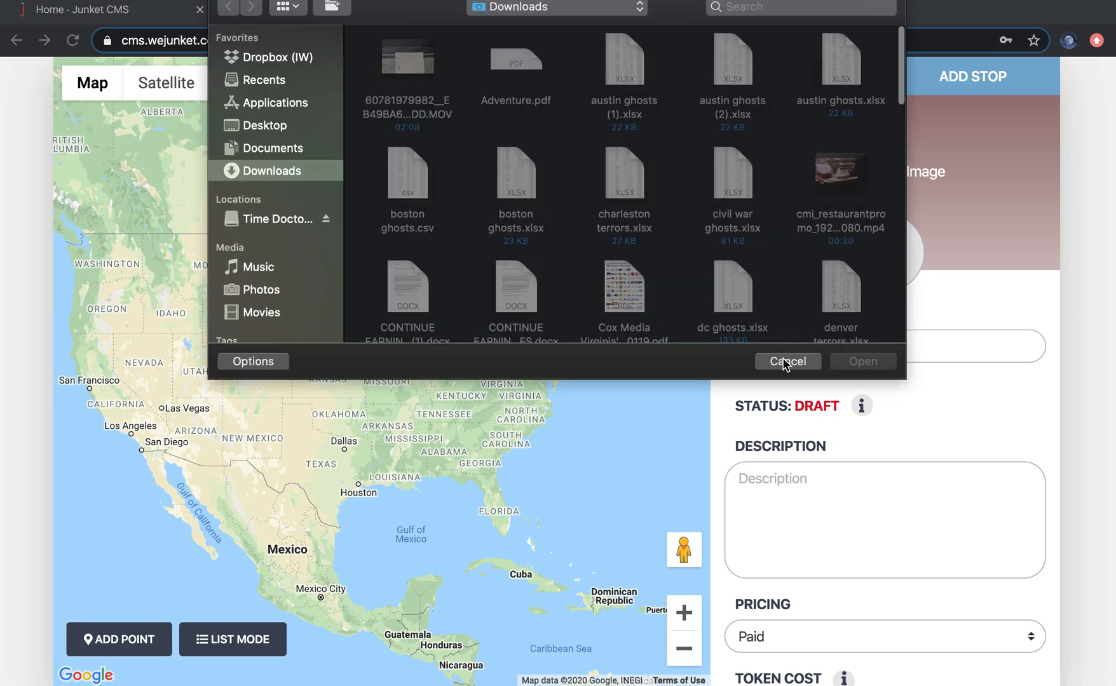
click(787, 362)
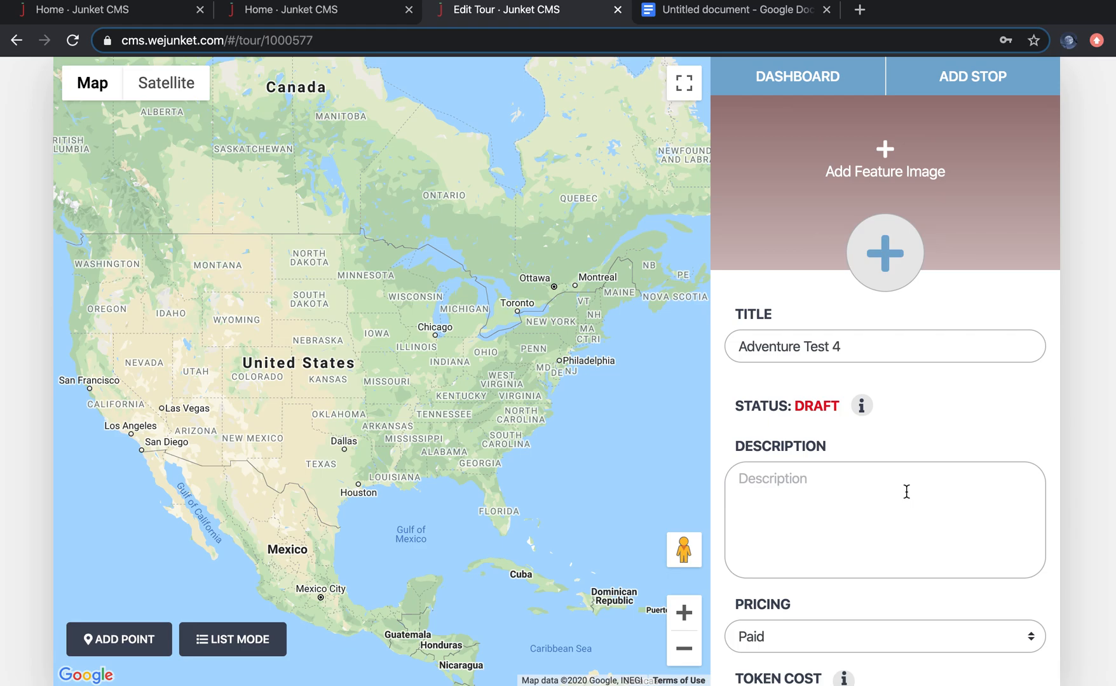
scroll(906, 492, down, 5)
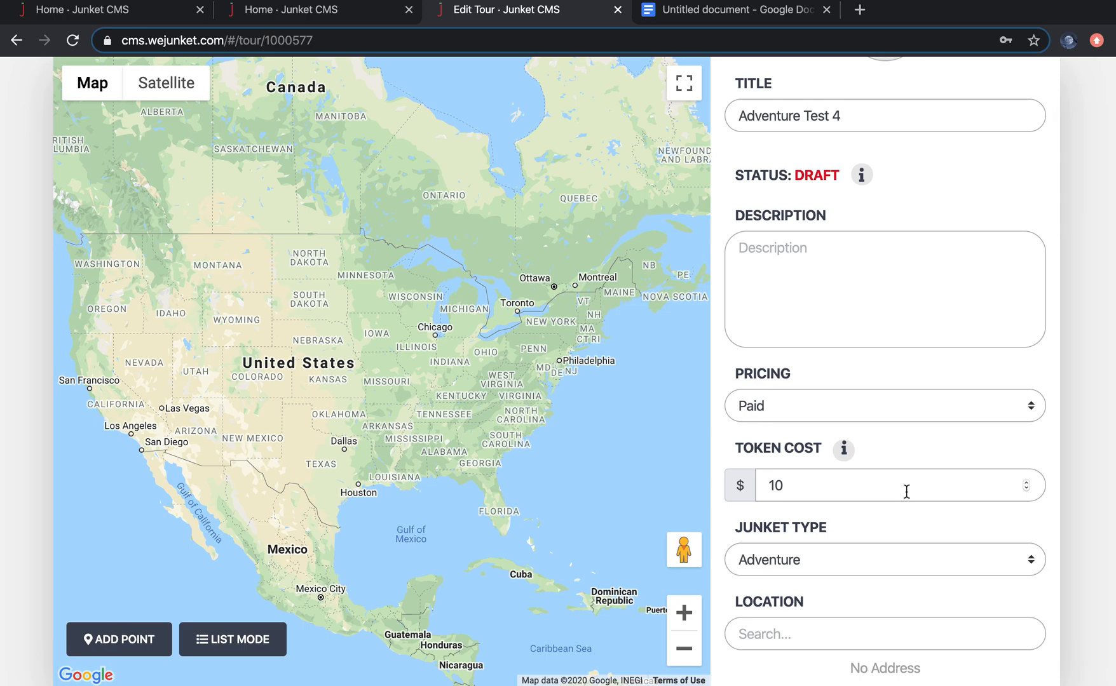
scroll(905, 490, up, 5)
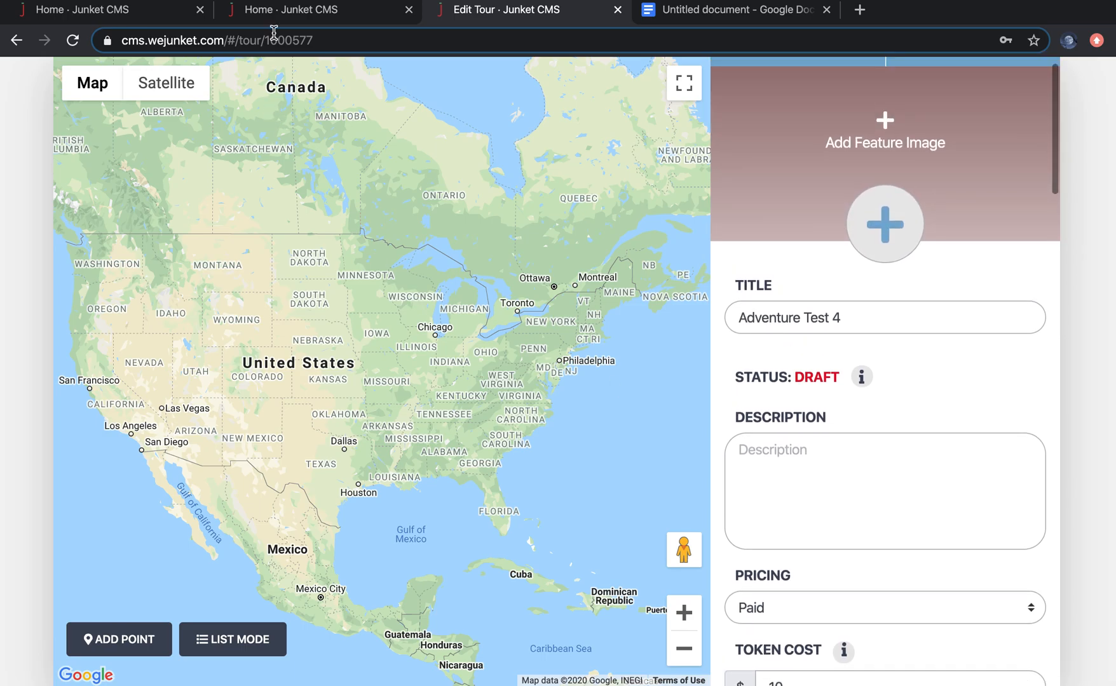
Step: Switch to the home dashboard tab and open the existing A Gathering of Ghostly Gals junket as a reference
click(281, 14)
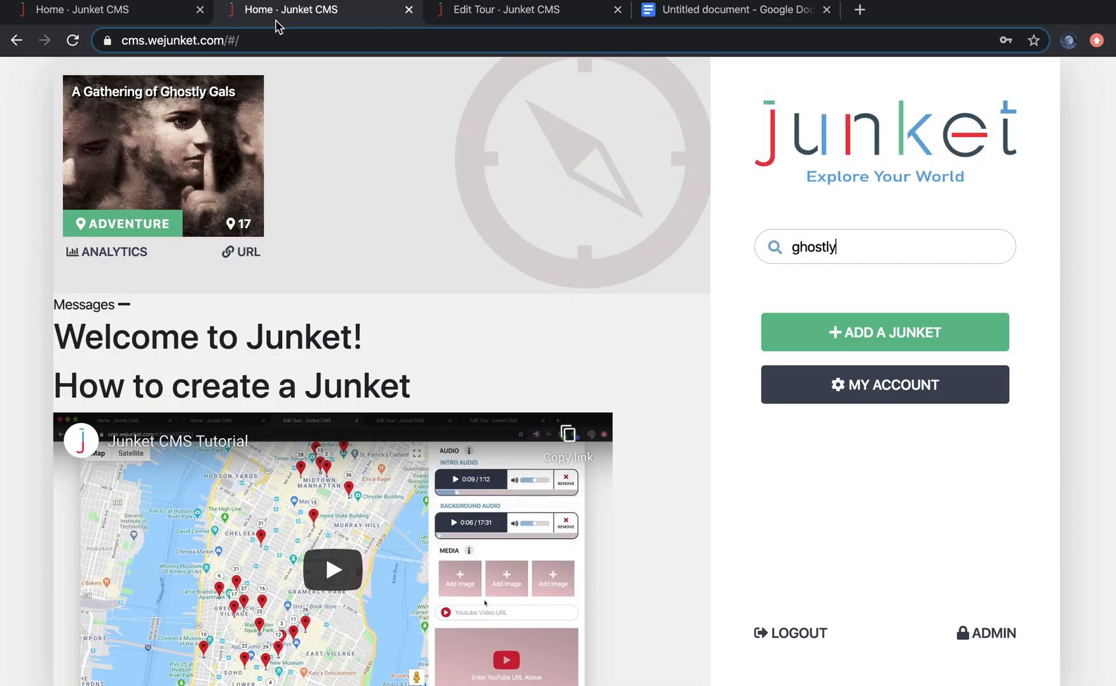
click(204, 129)
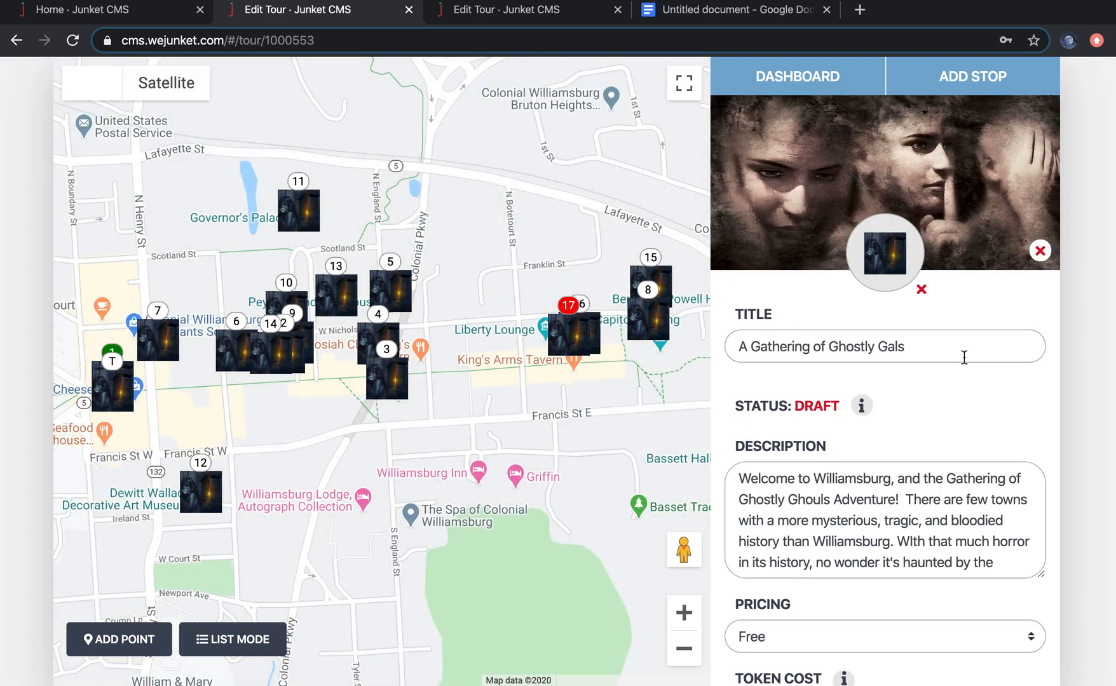
scroll(933, 404, down, 1)
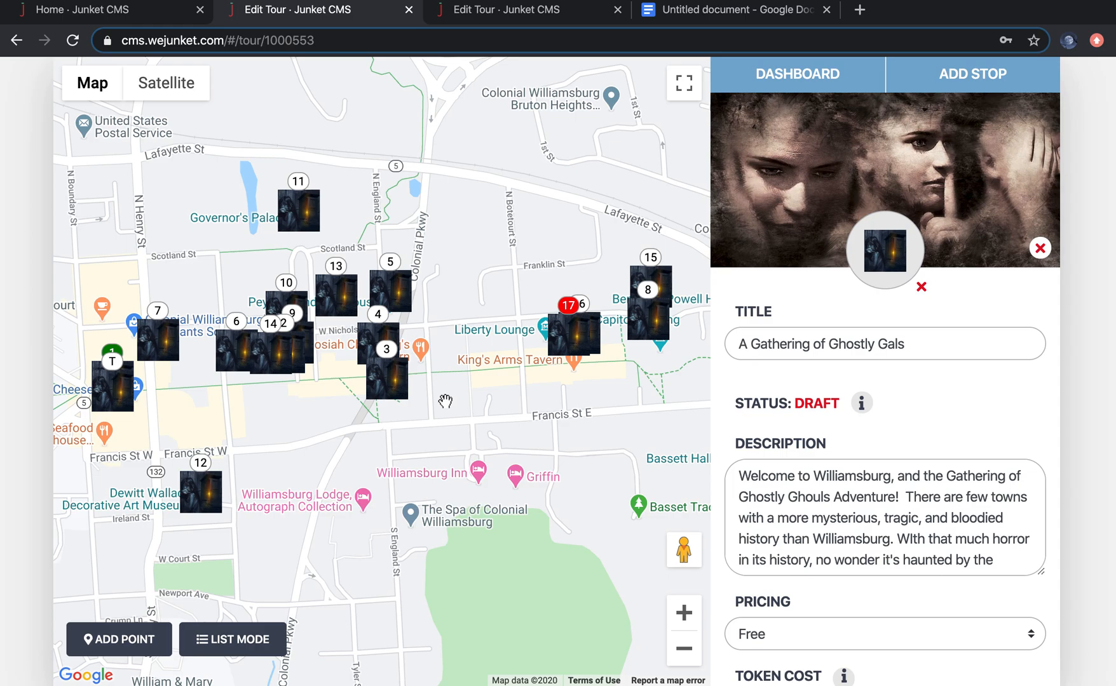
Step: Open stop 17 on the example junket's map, review its title, description and location, and go back
click(572, 352)
click(572, 353)
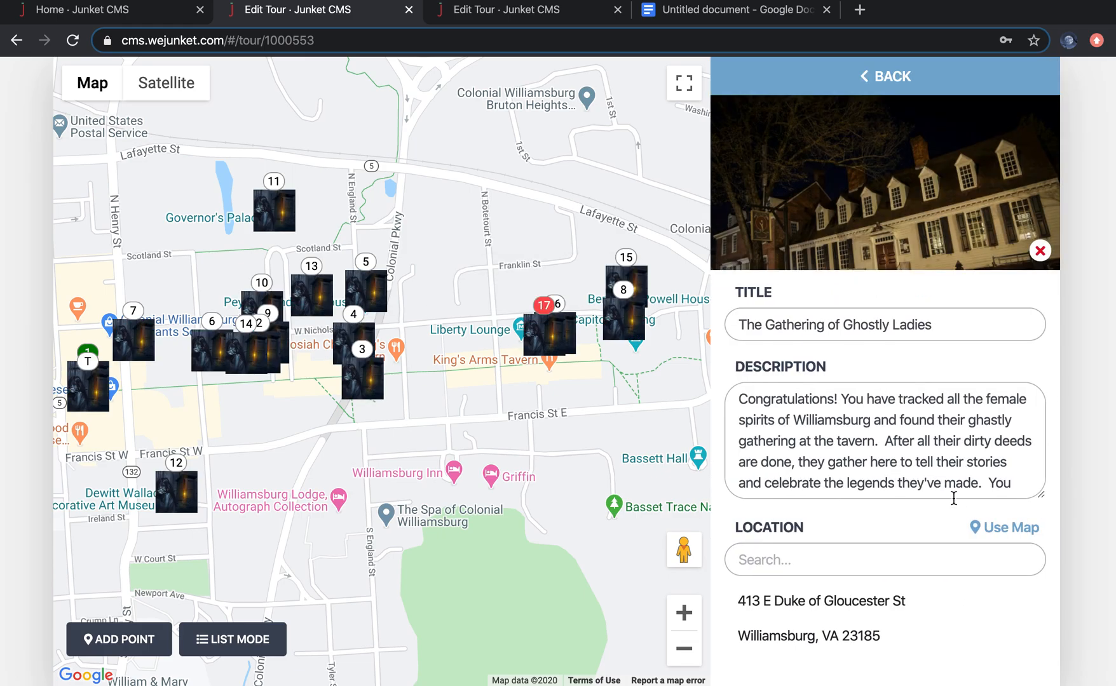
scroll(928, 529, down, 2)
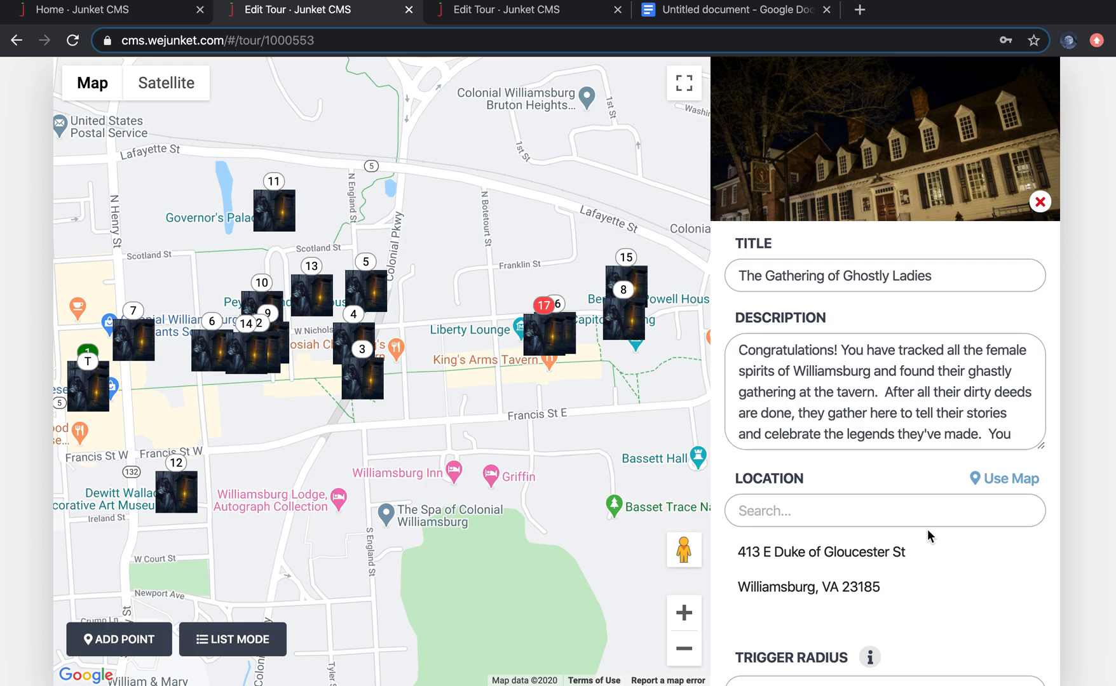
scroll(841, 348, up, 2)
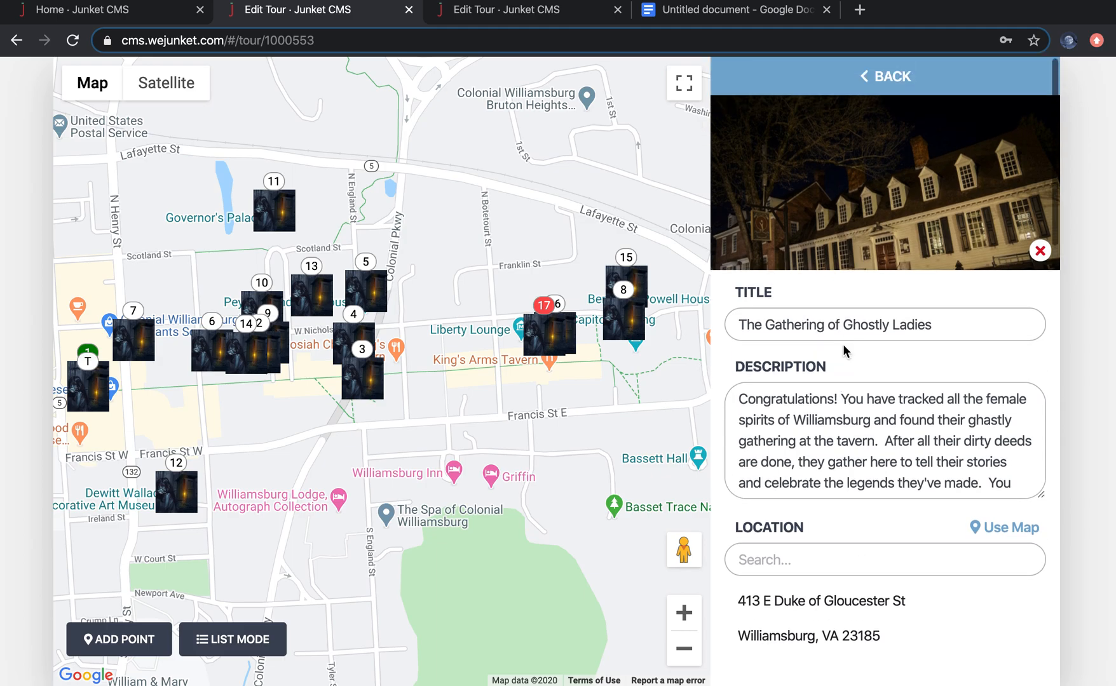
click(803, 83)
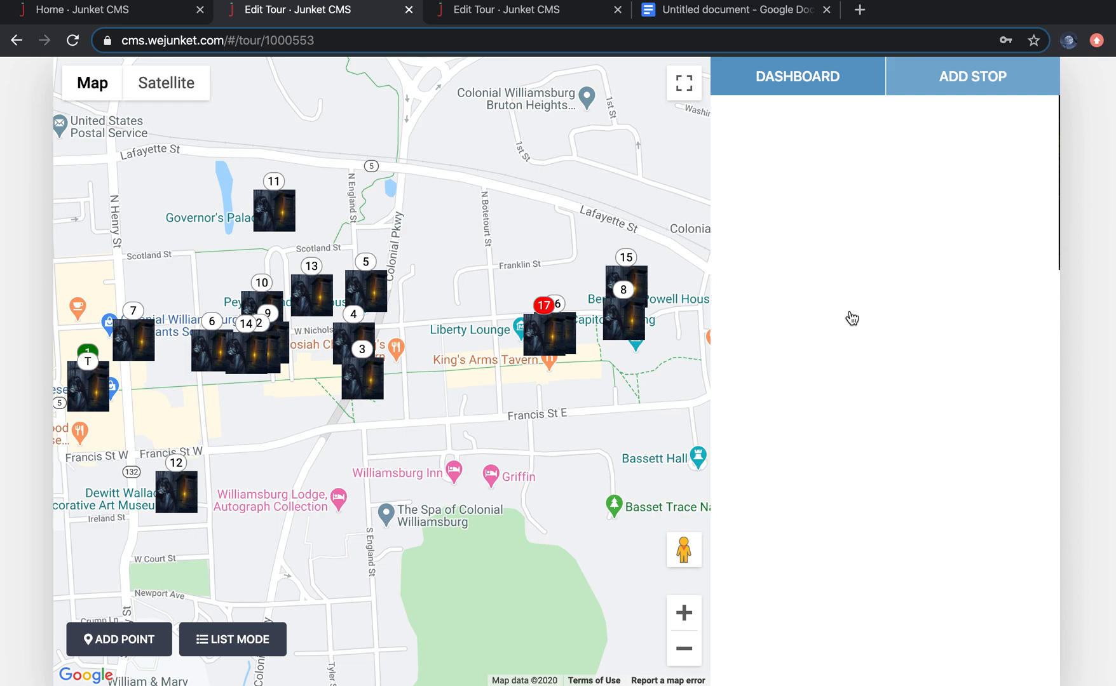
Step: Scroll through the example junket's description, pricing, token cost, junket type and location fields to examine them
scroll(945, 534, down, 1)
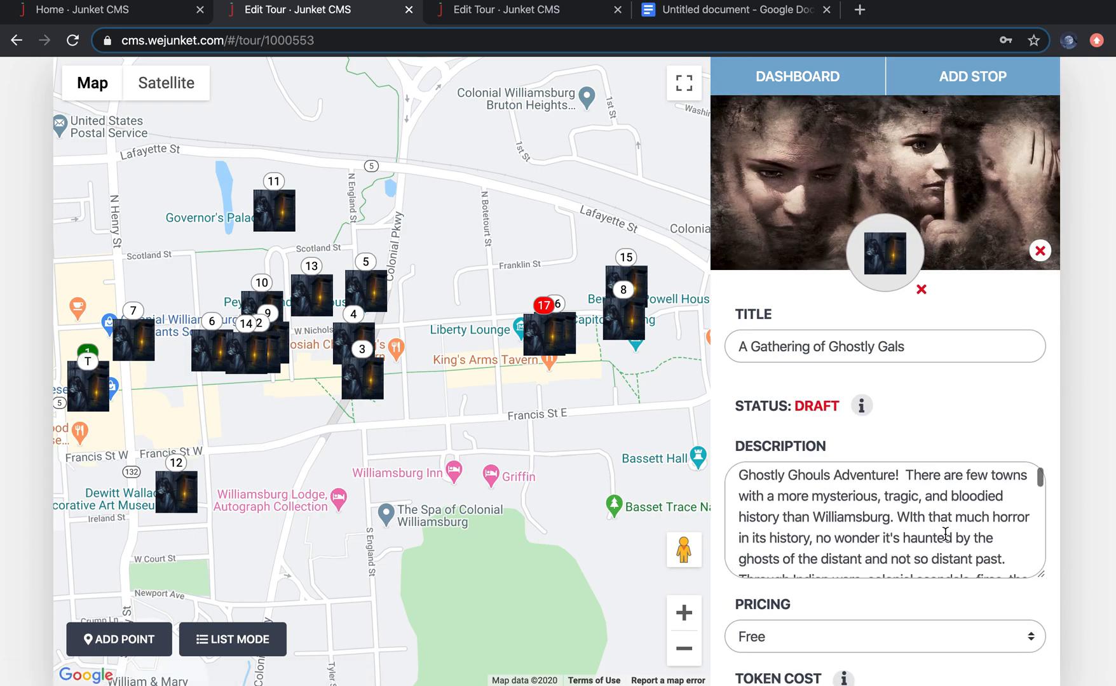
scroll(945, 534, down, 1)
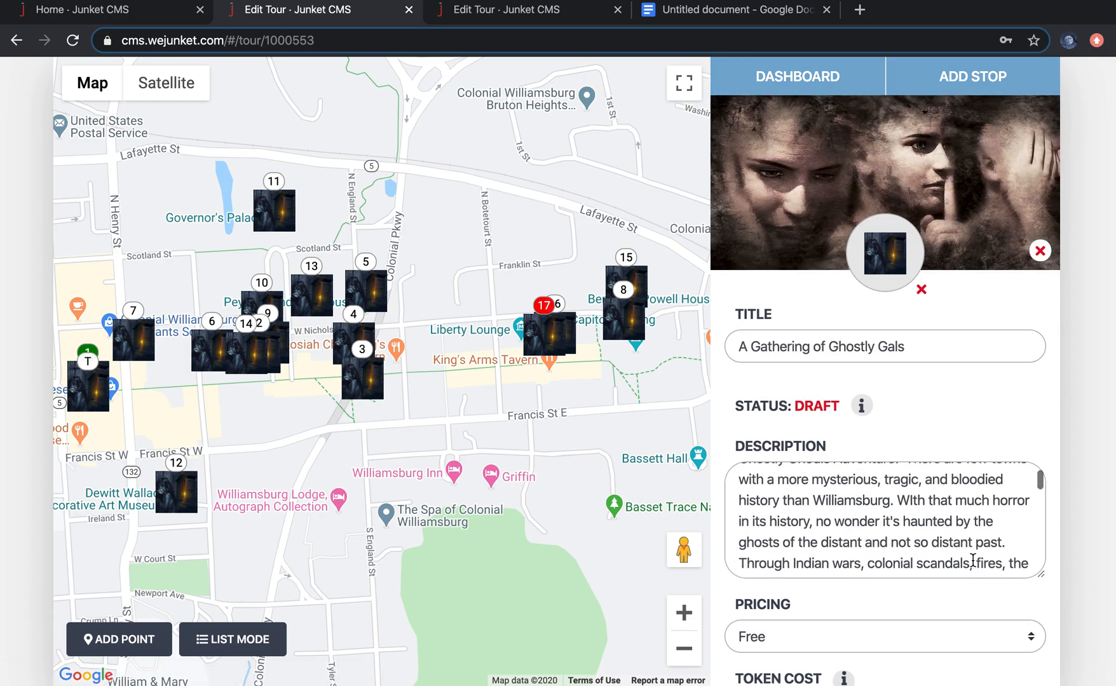
scroll(972, 561, down, 1)
scroll(973, 561, down, 5)
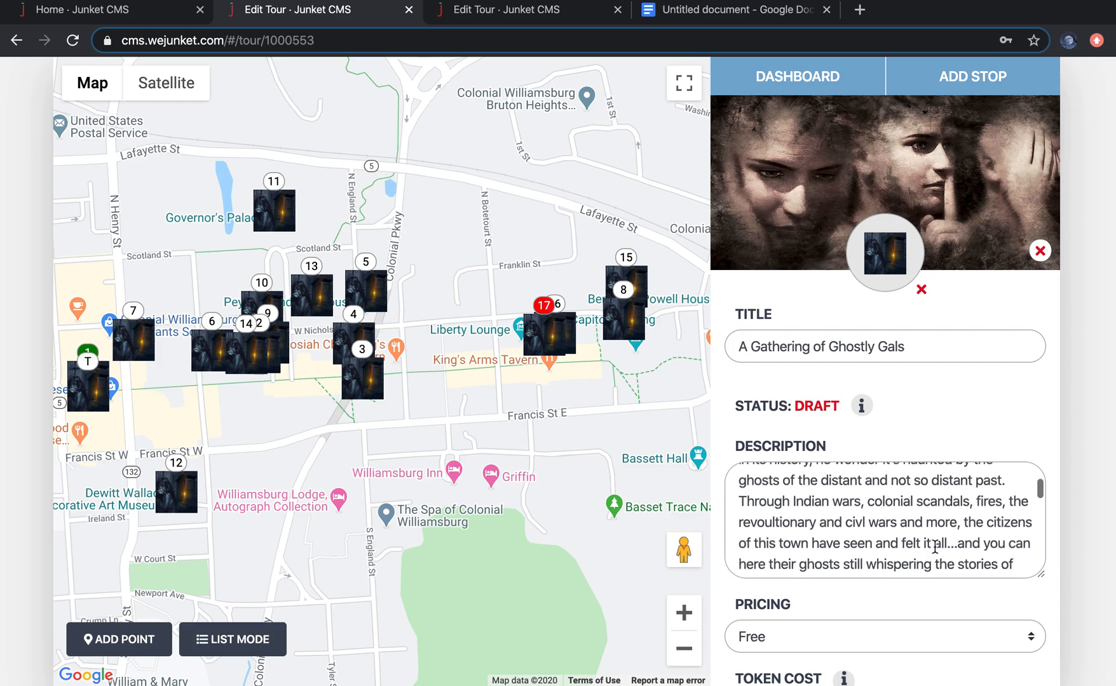
scroll(935, 546, down, 1)
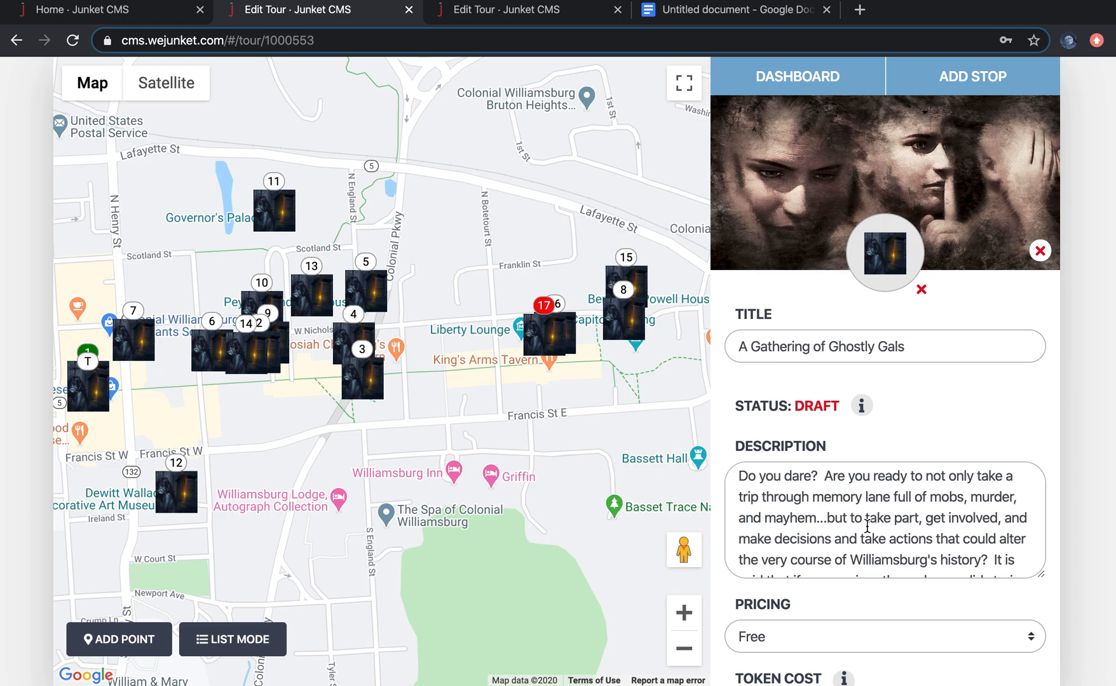
scroll(892, 529, down, 1)
scroll(893, 529, down, 1)
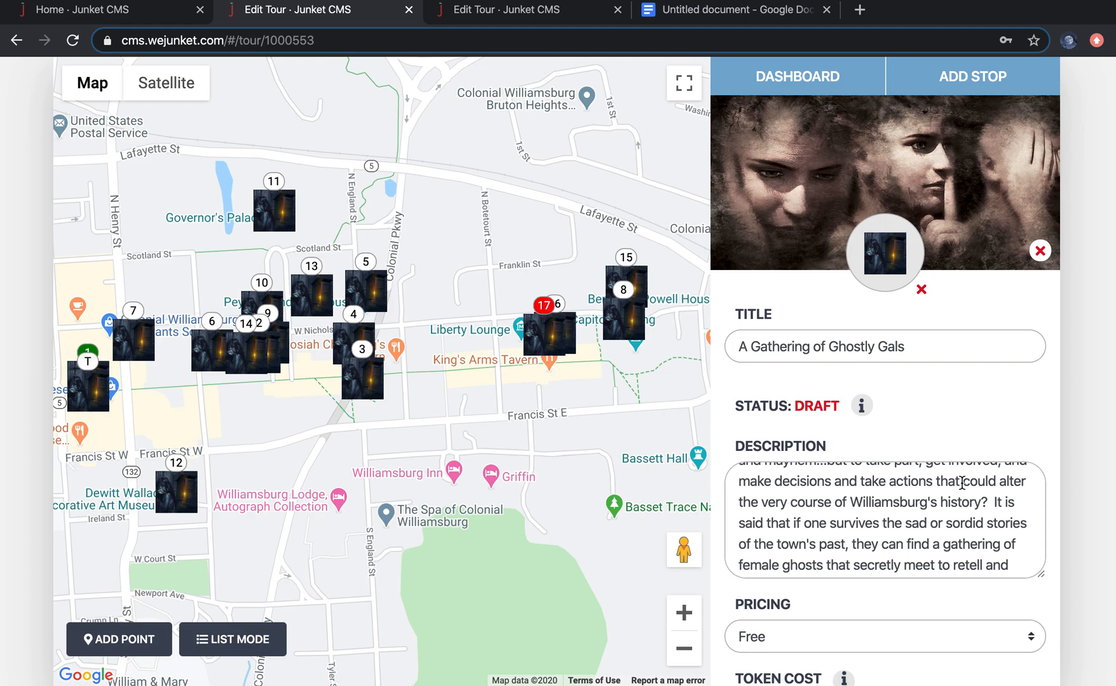
scroll(922, 540, down, 6)
scroll(899, 610, down, 3)
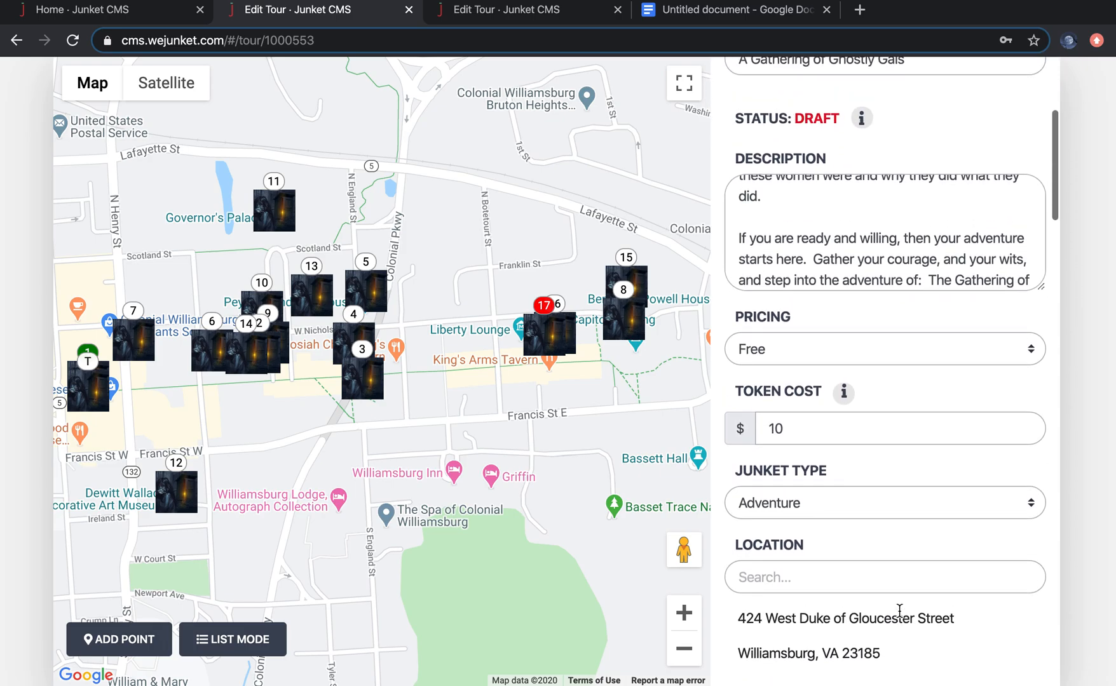
scroll(899, 610, up, 1)
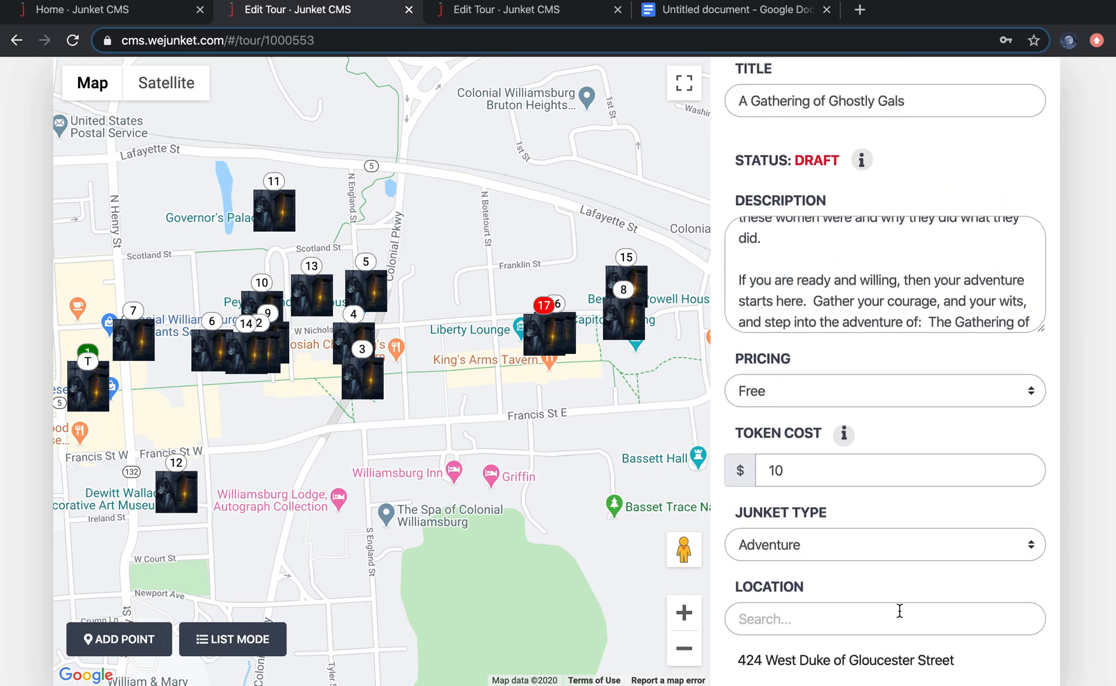
scroll(899, 610, down, 1)
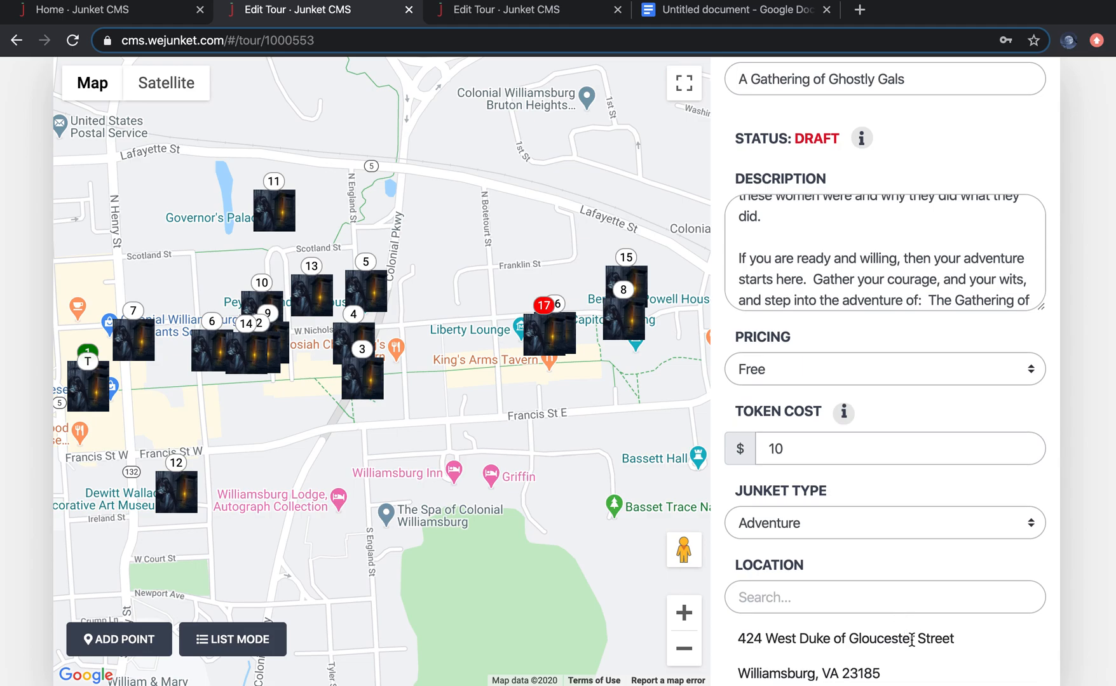
scroll(914, 650, down, 1)
scroll(914, 650, up, 1)
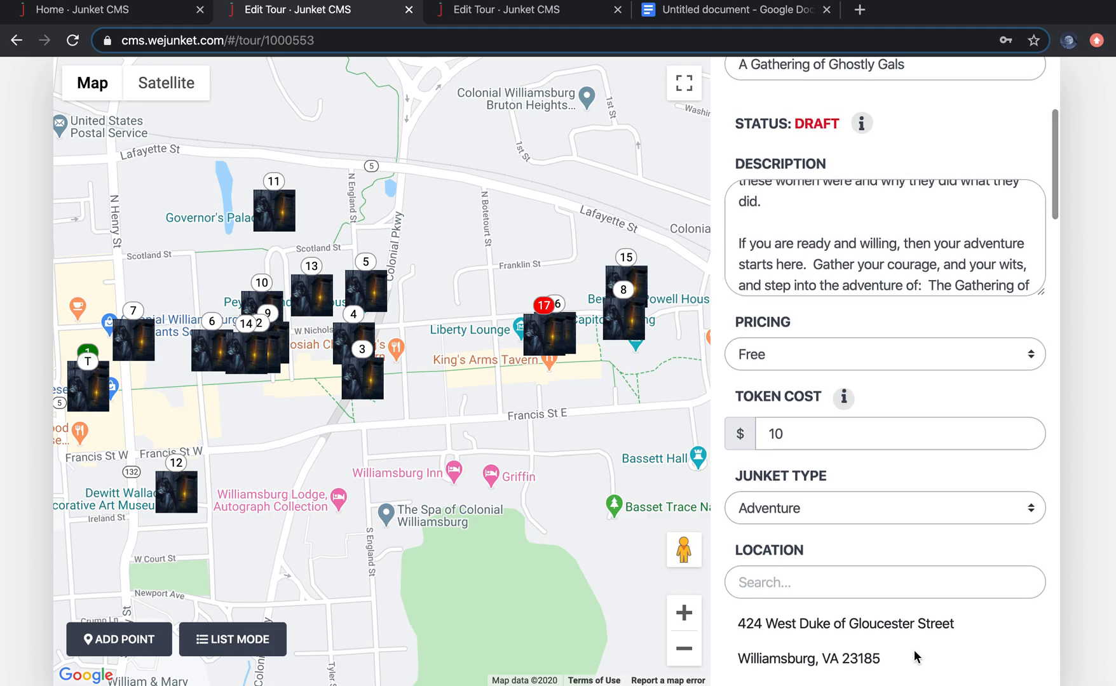
scroll(913, 650, down, 3)
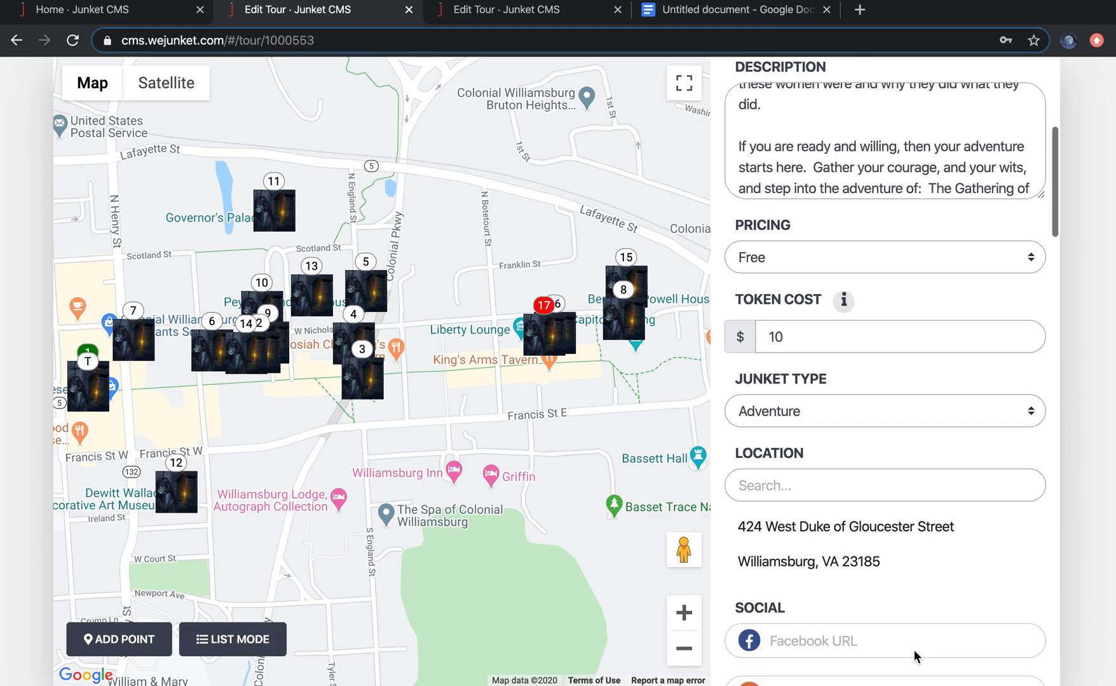
scroll(914, 650, down, 1)
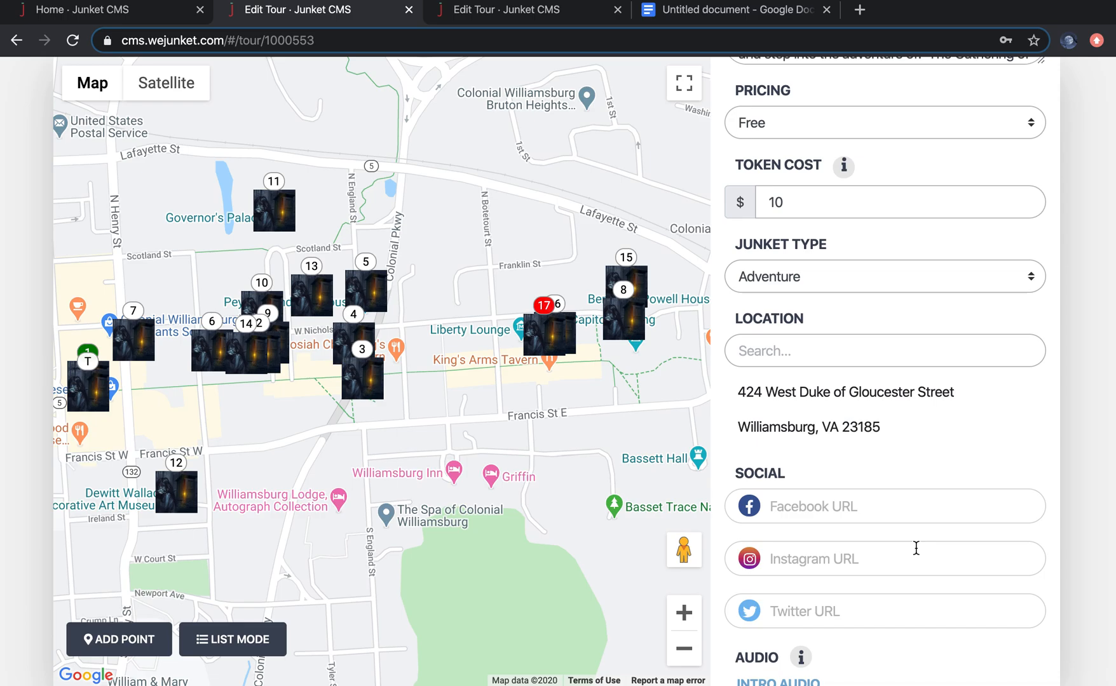
Step: Examine the example junket's social, audio, media, trophy, prize, time limit, start point and end point sections
scroll(916, 548, down, 3)
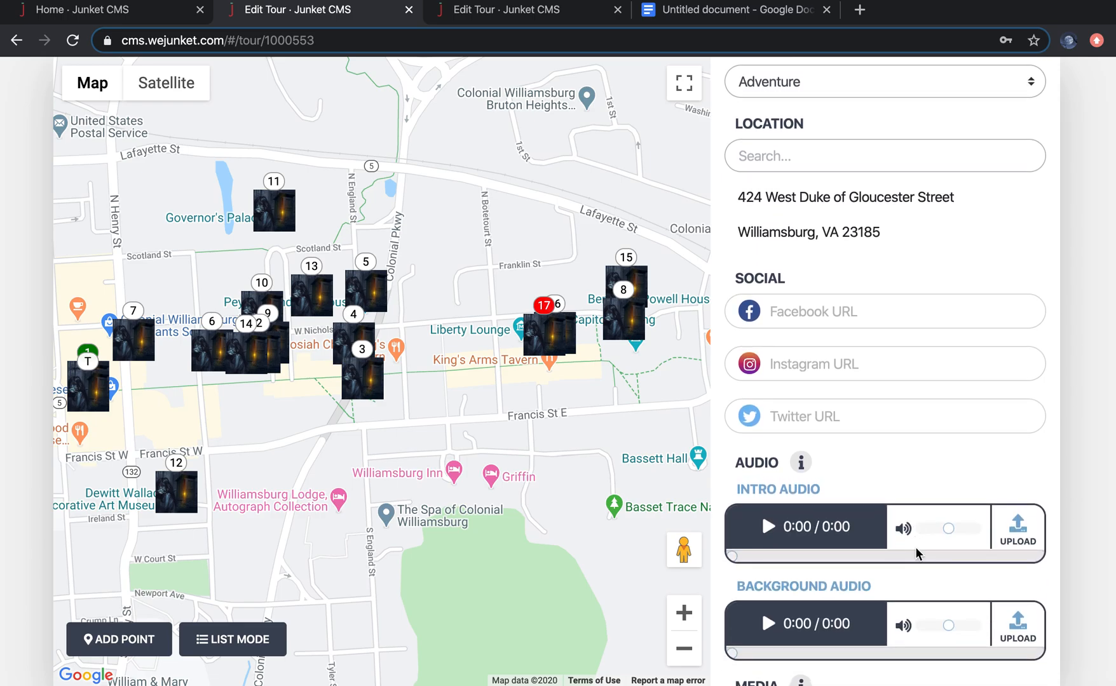
scroll(916, 550, down, 1)
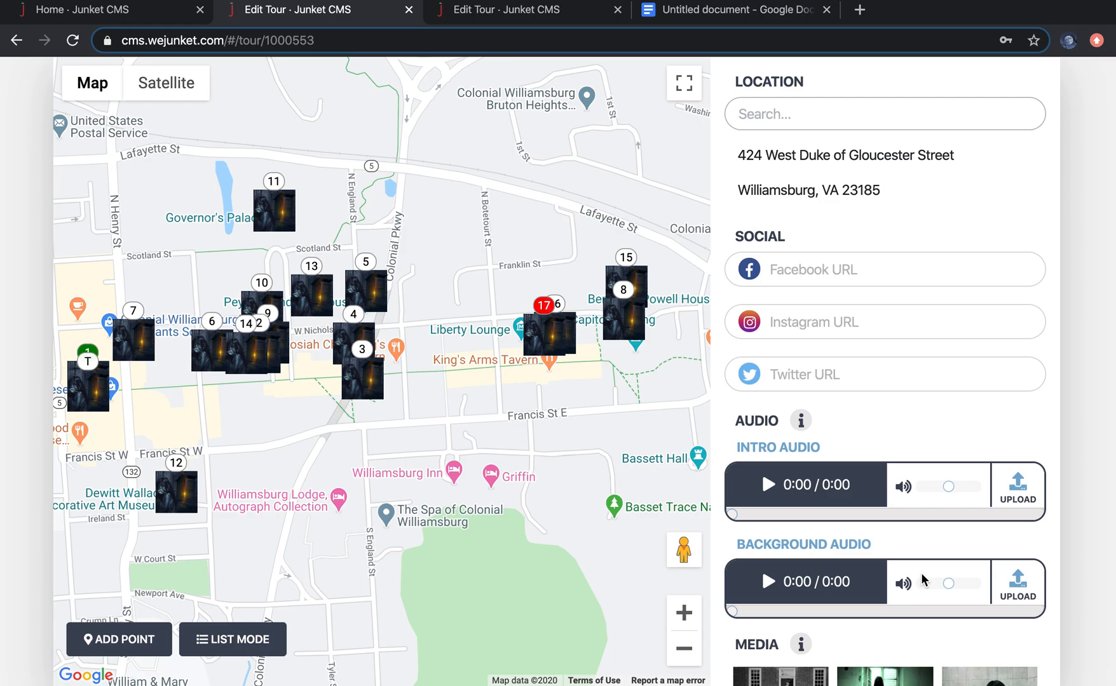
scroll(923, 579, down, 3)
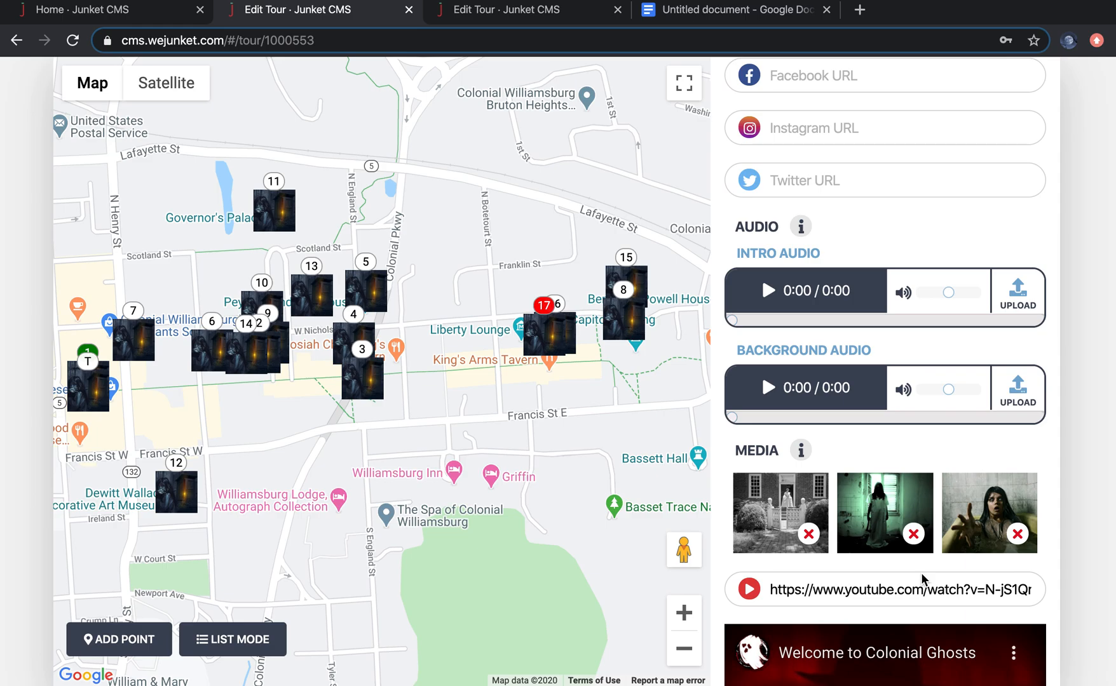
scroll(924, 579, down, 1)
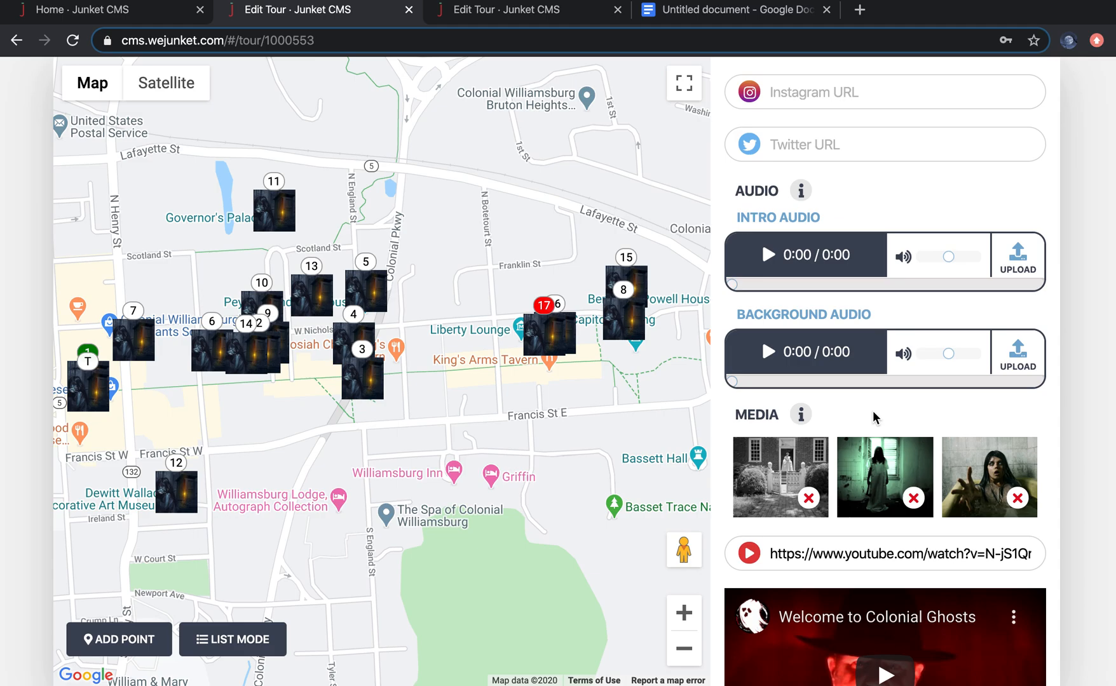
scroll(875, 417, down, 3)
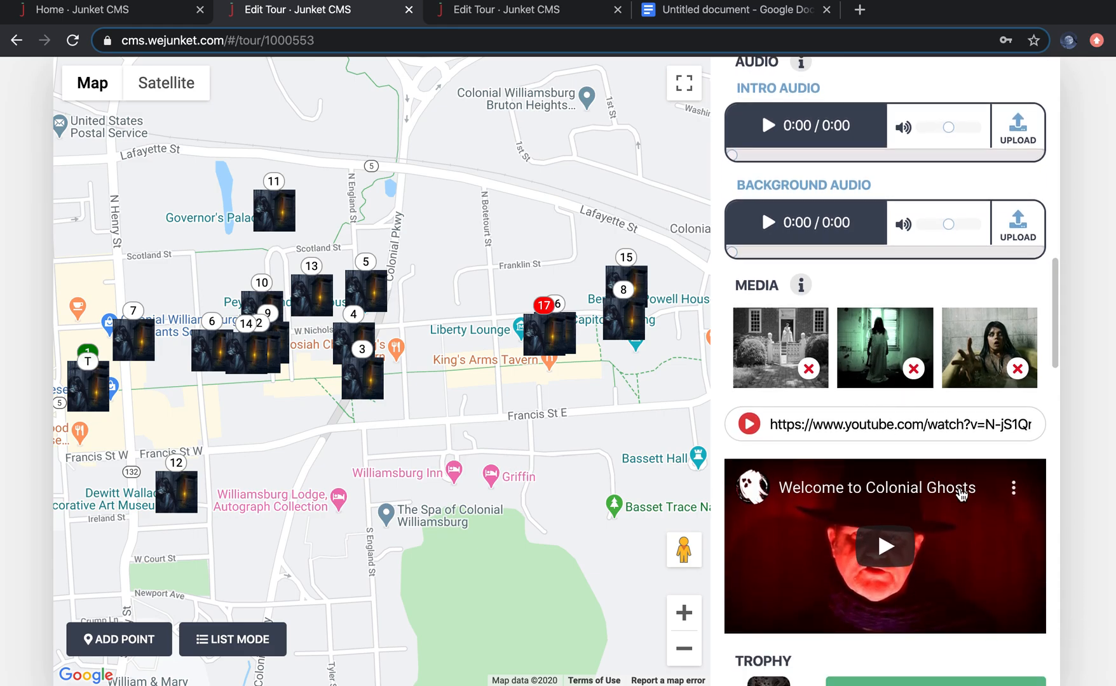
scroll(959, 492, up, 1)
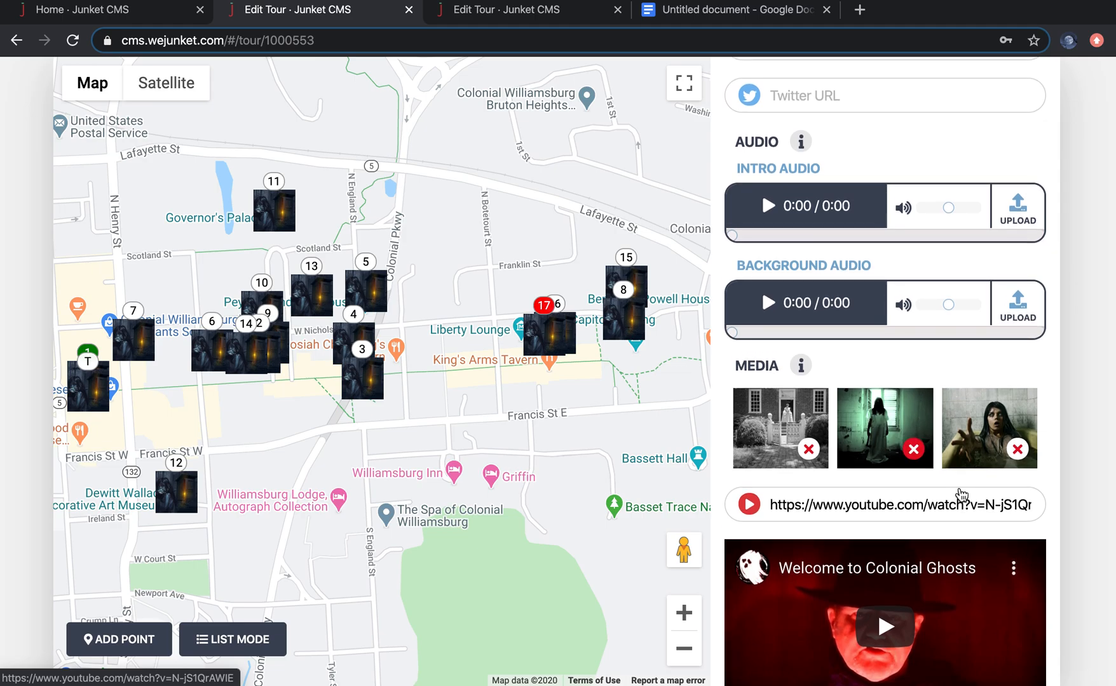
scroll(961, 495, down, 1)
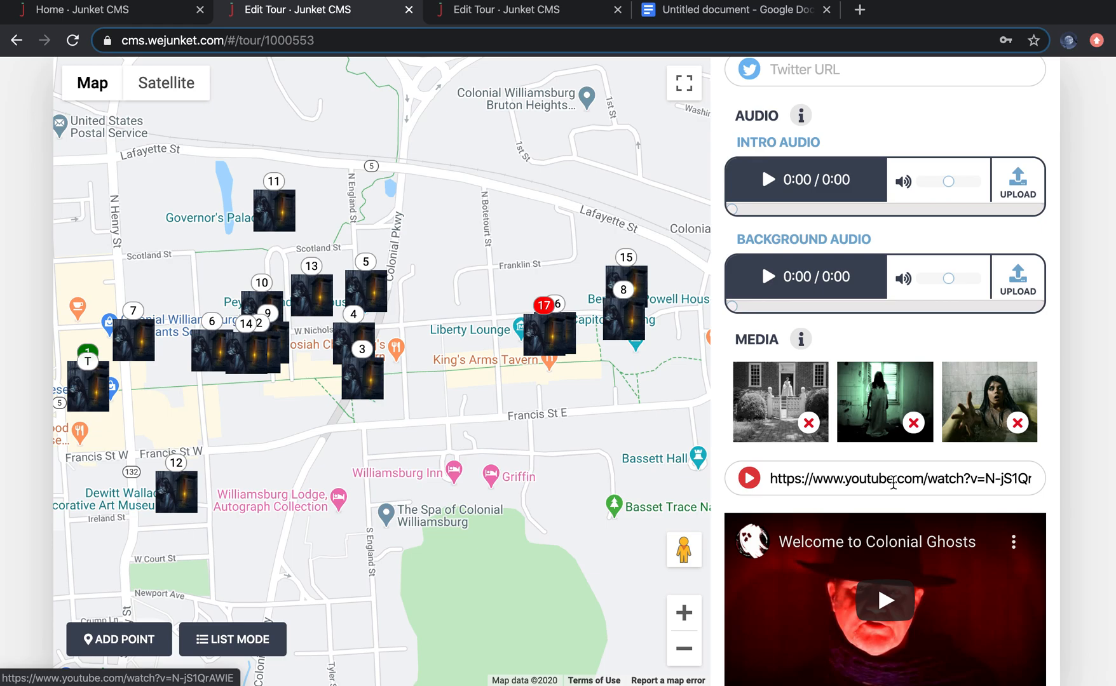
scroll(893, 483, down, 5)
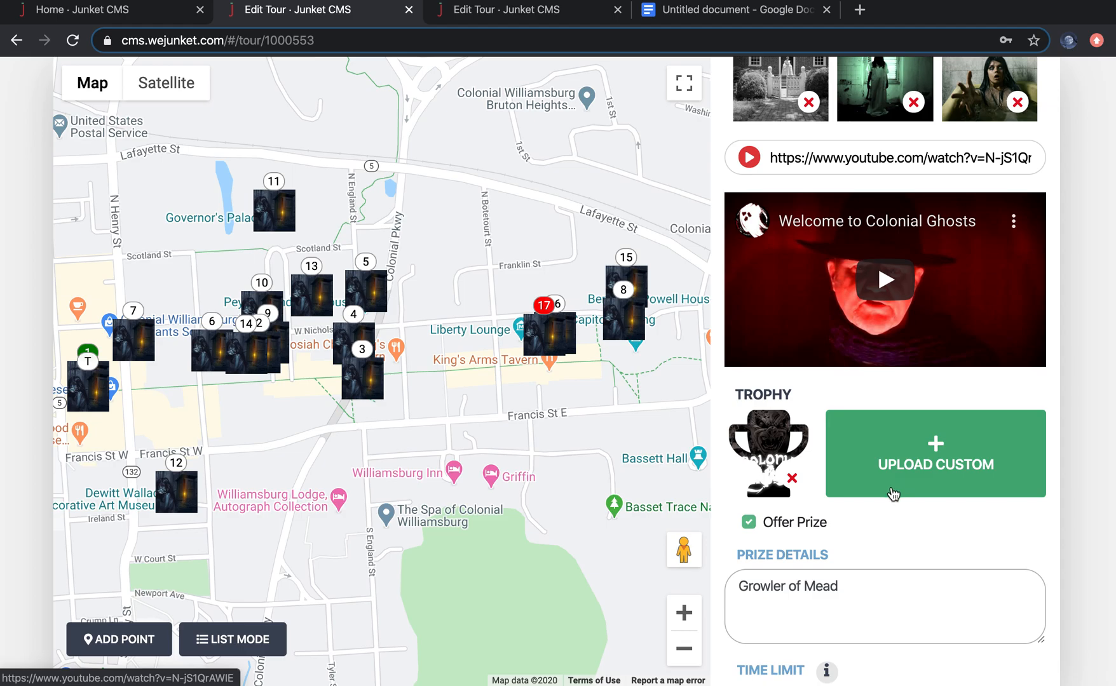
scroll(876, 511, down, 1)
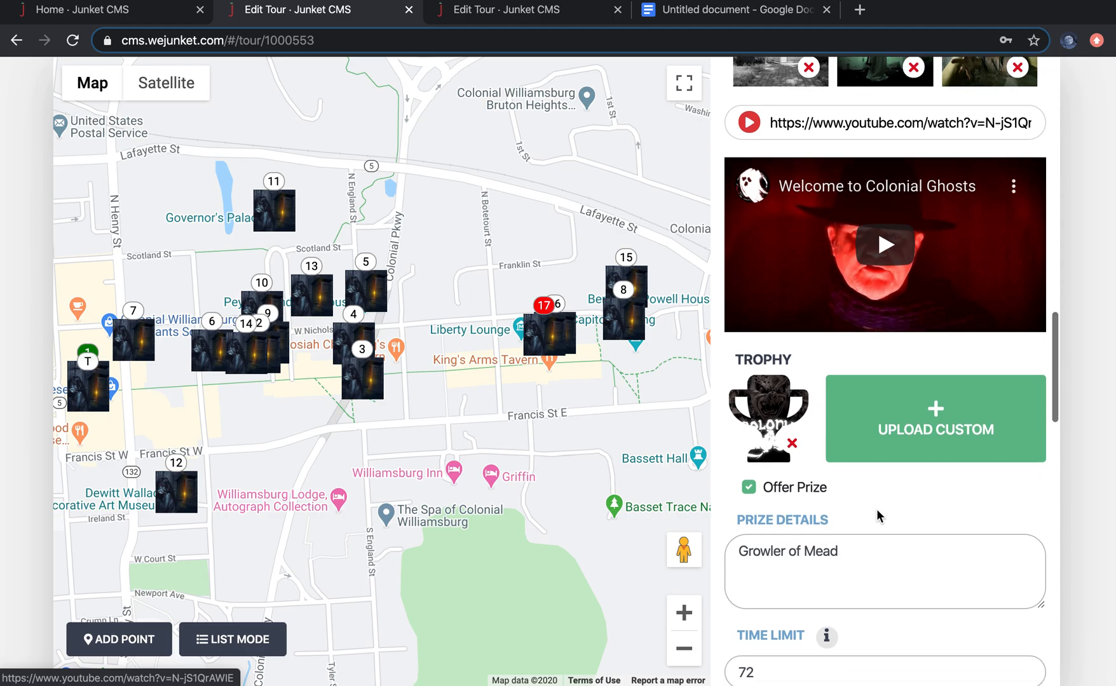
scroll(877, 513, down, 1)
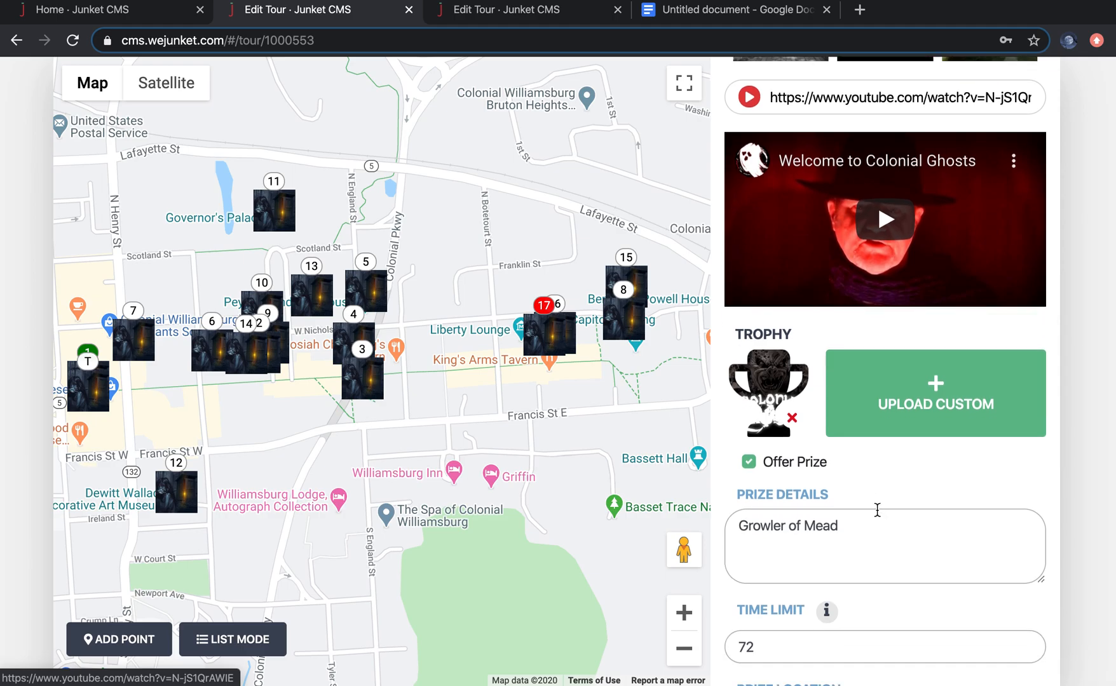
scroll(877, 510, down, 1)
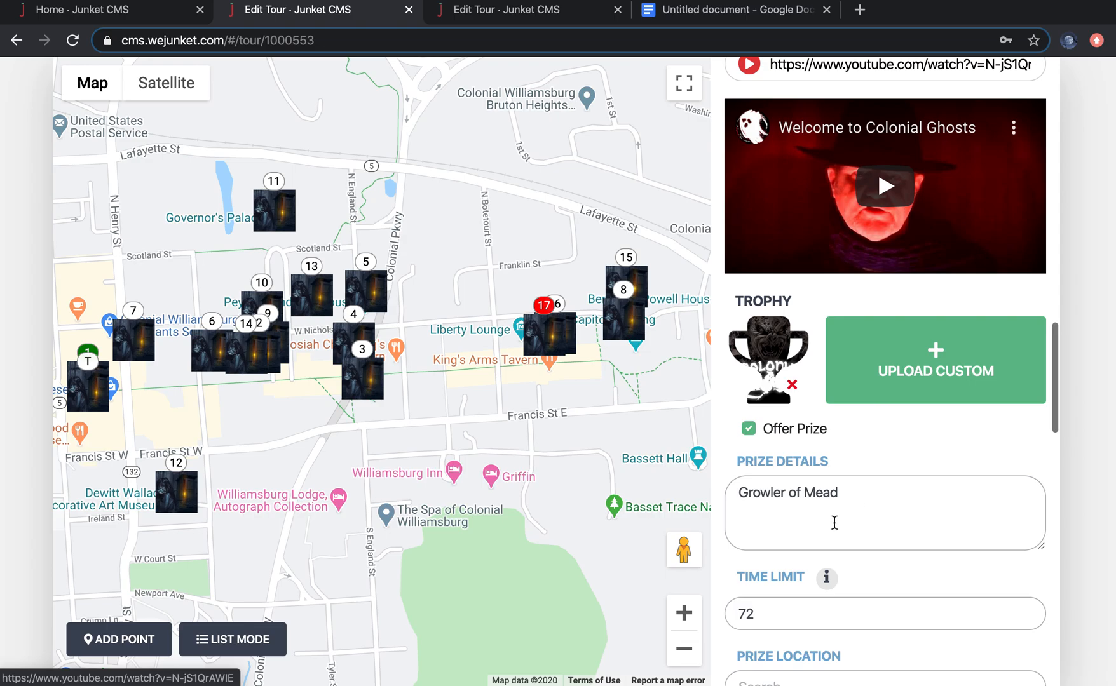
scroll(834, 522, down, 1)
scroll(835, 522, down, 1)
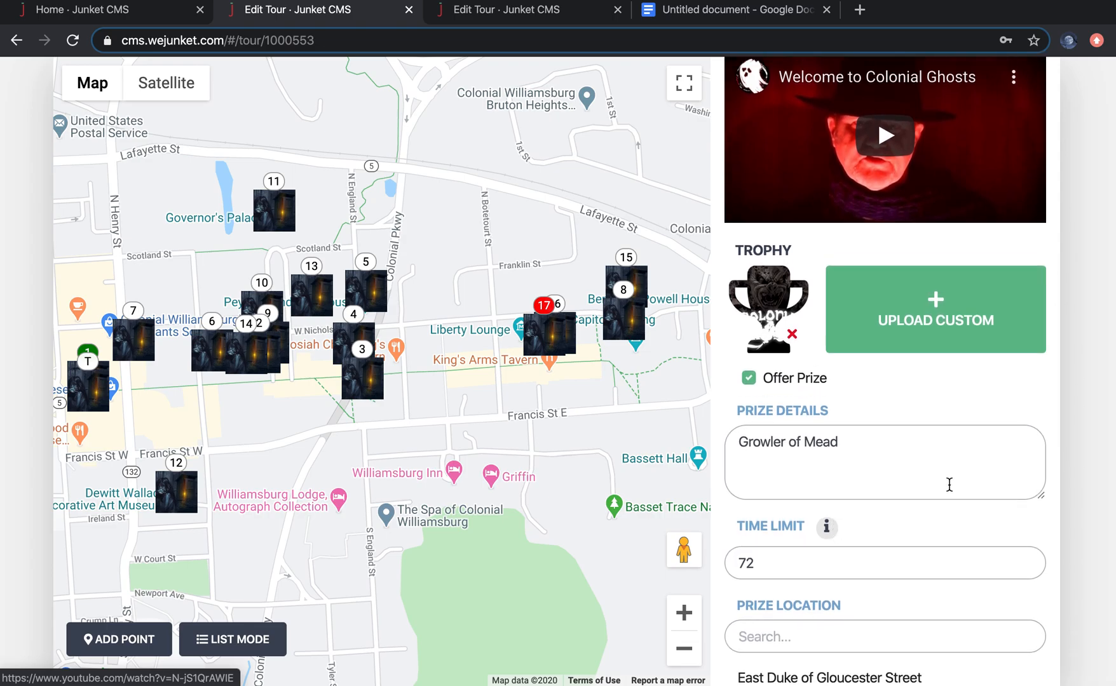
scroll(864, 624, down, 10)
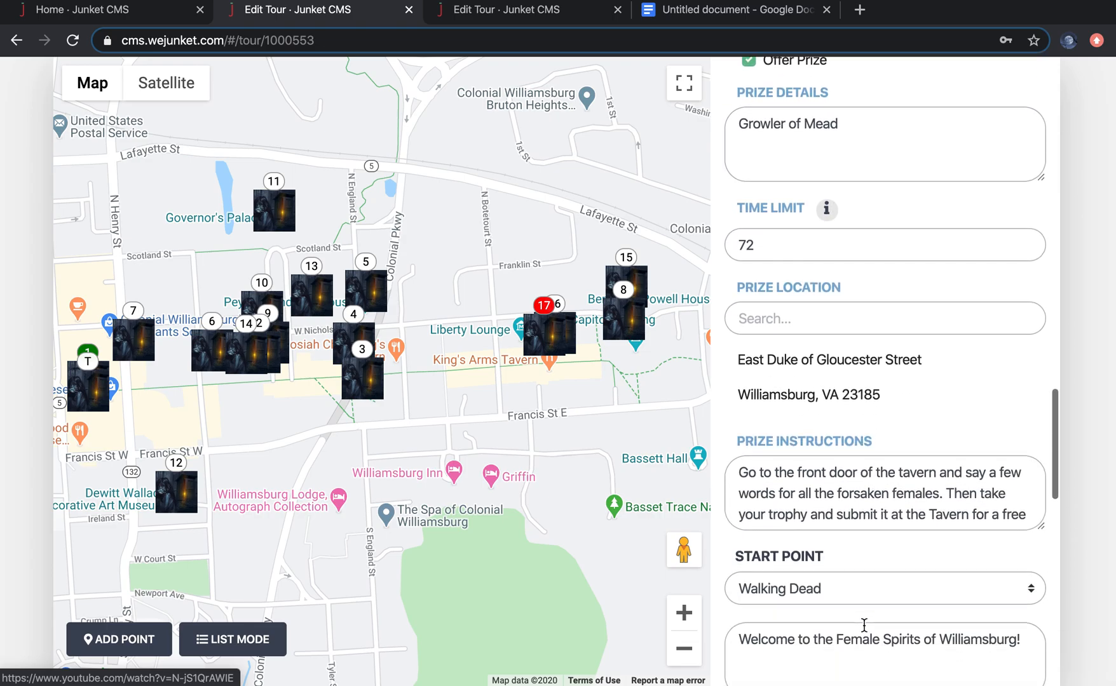
scroll(864, 632, up, 5)
scroll(864, 631, down, 10)
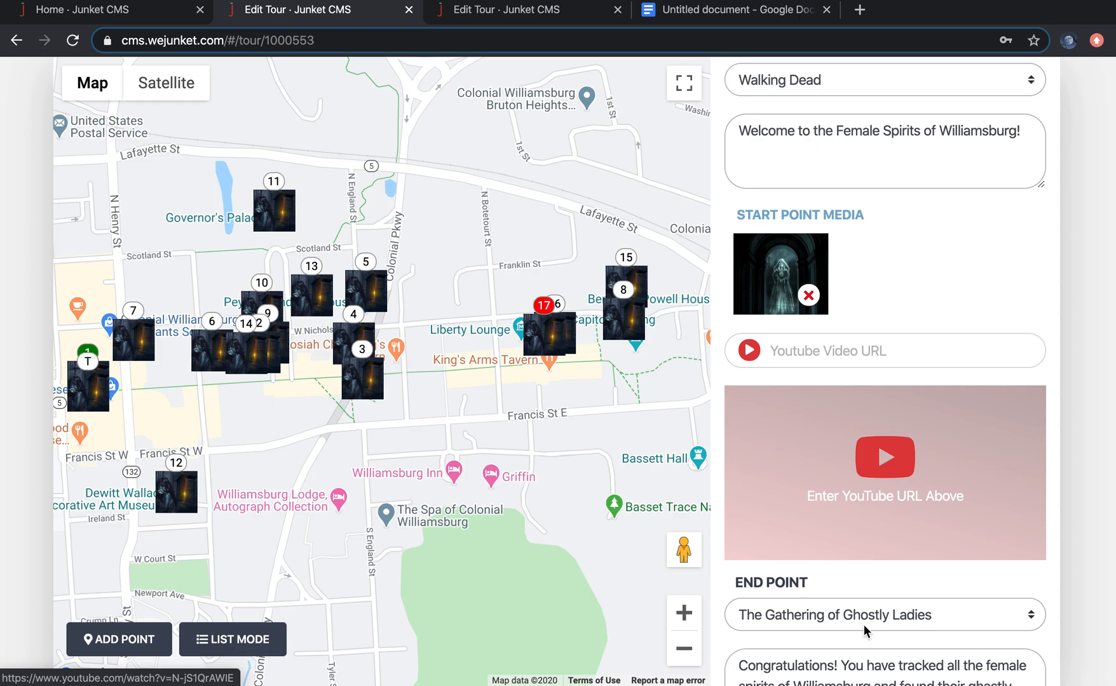
scroll(864, 625, down, 2)
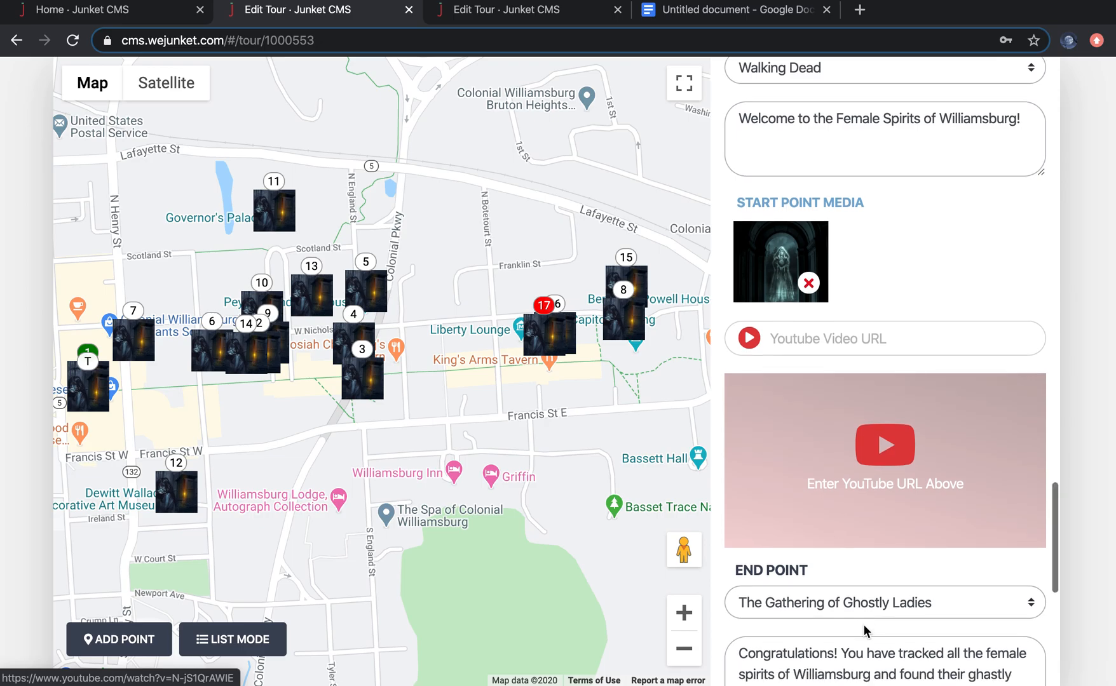
scroll(864, 625, up, 1)
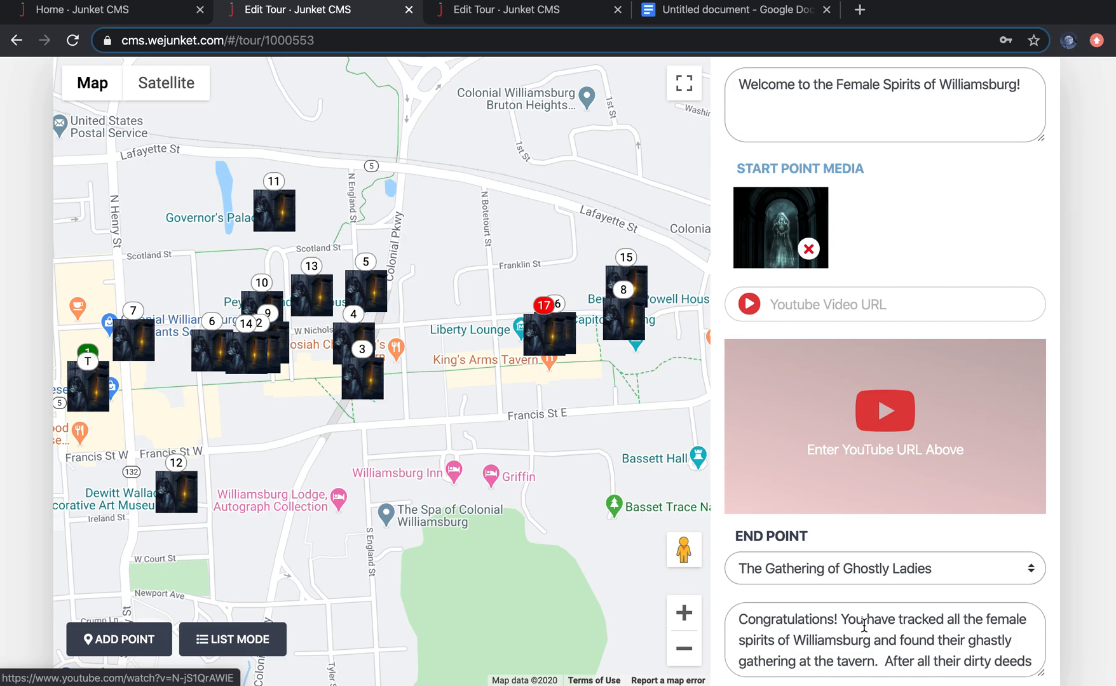
scroll(864, 627, up, 20)
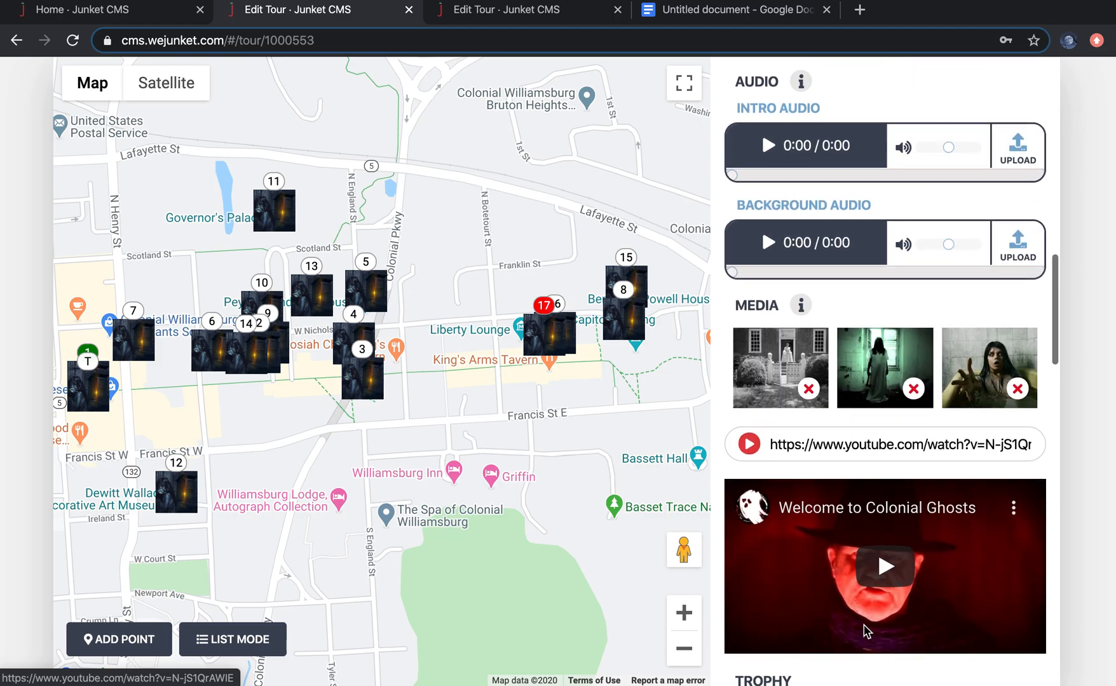
Step: Switch to the Adventure Test 4 junket and start a new stop titled Kimball
scroll(865, 631, up, 1)
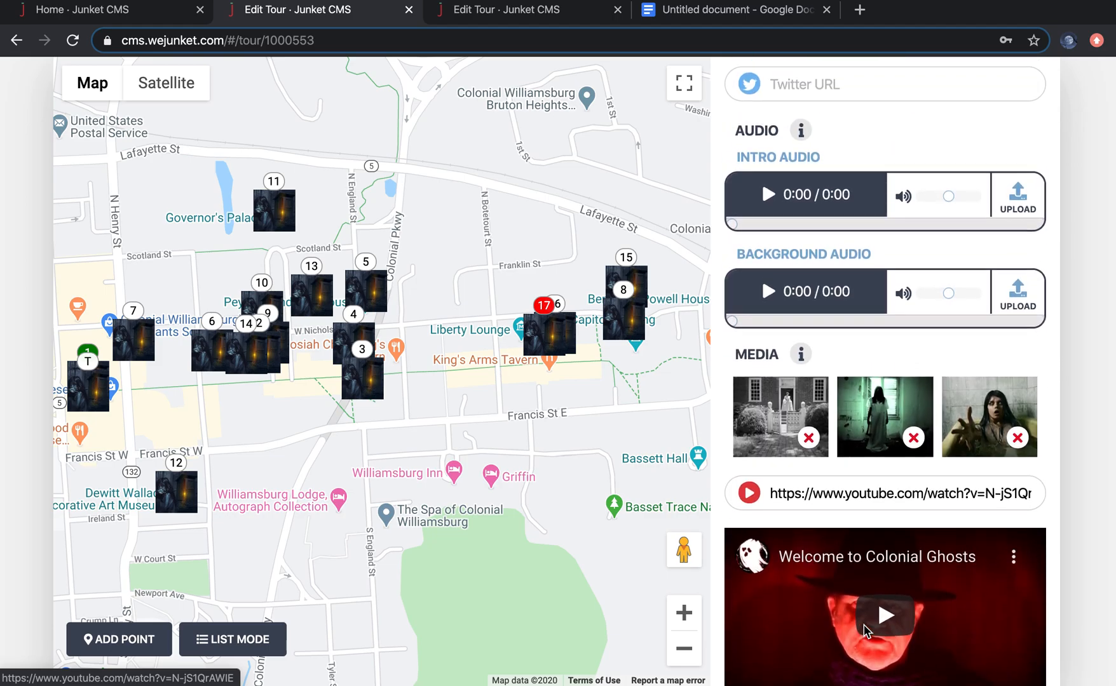
scroll(864, 629, up, 8)
click(520, 18)
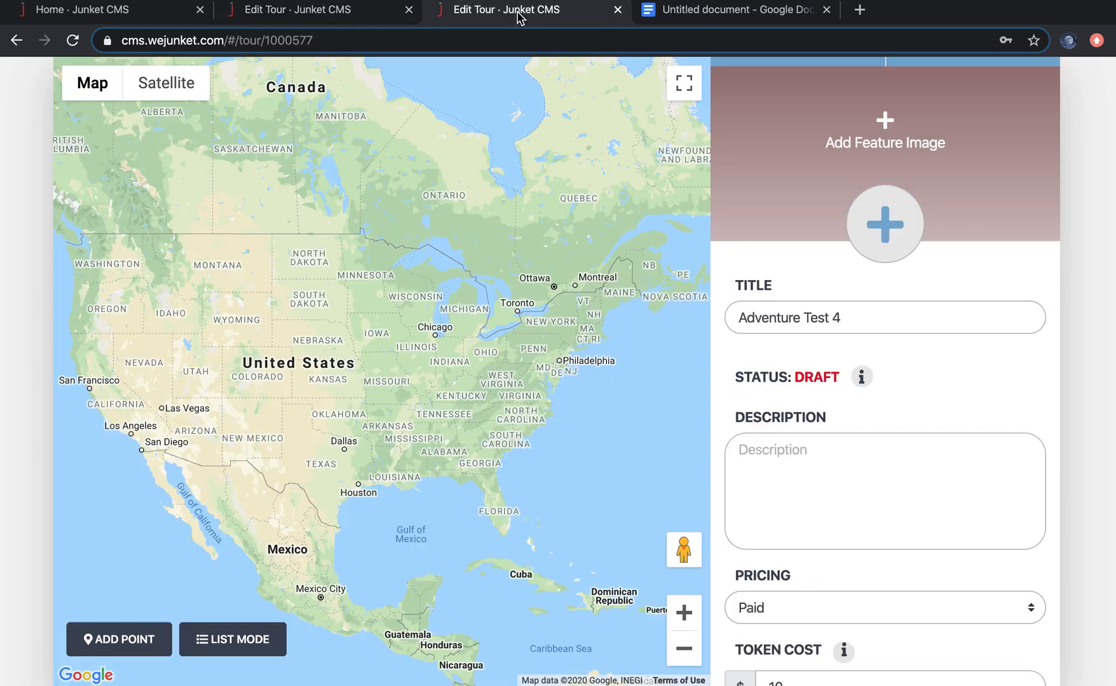
scroll(903, 432, up, 1)
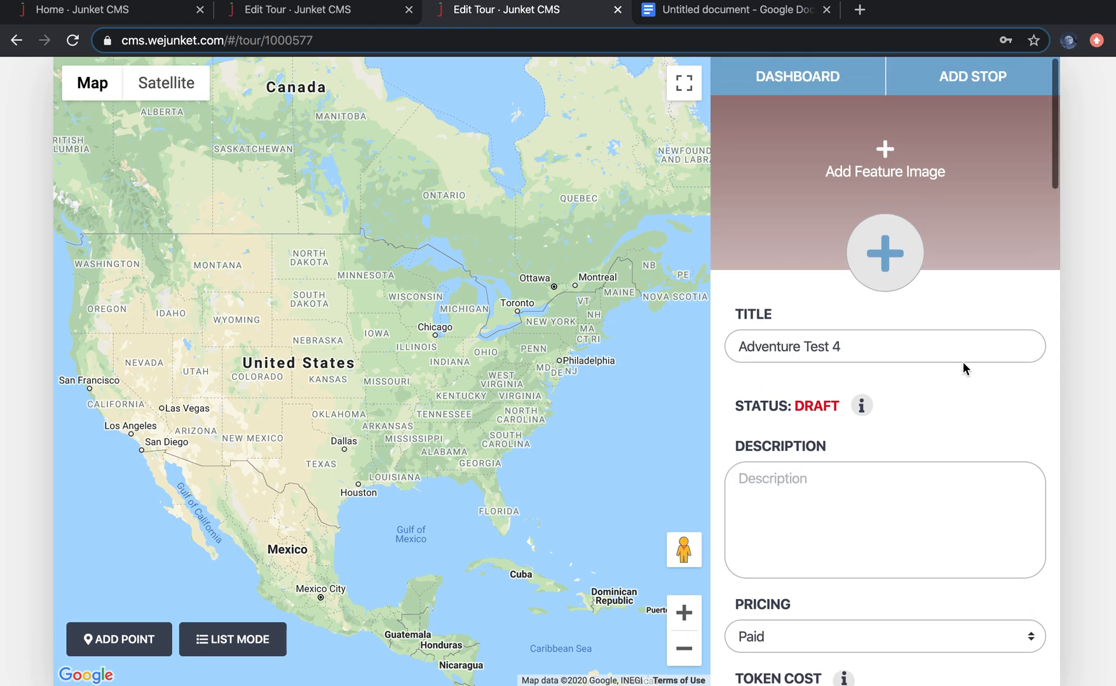
click(977, 77)
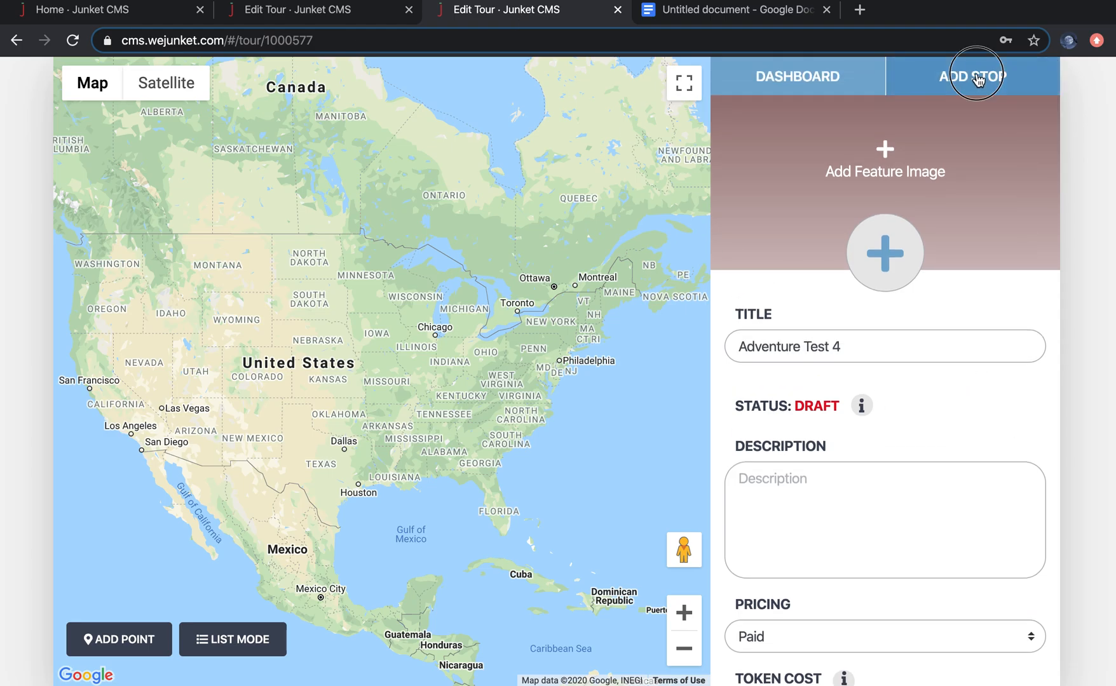
click(877, 327)
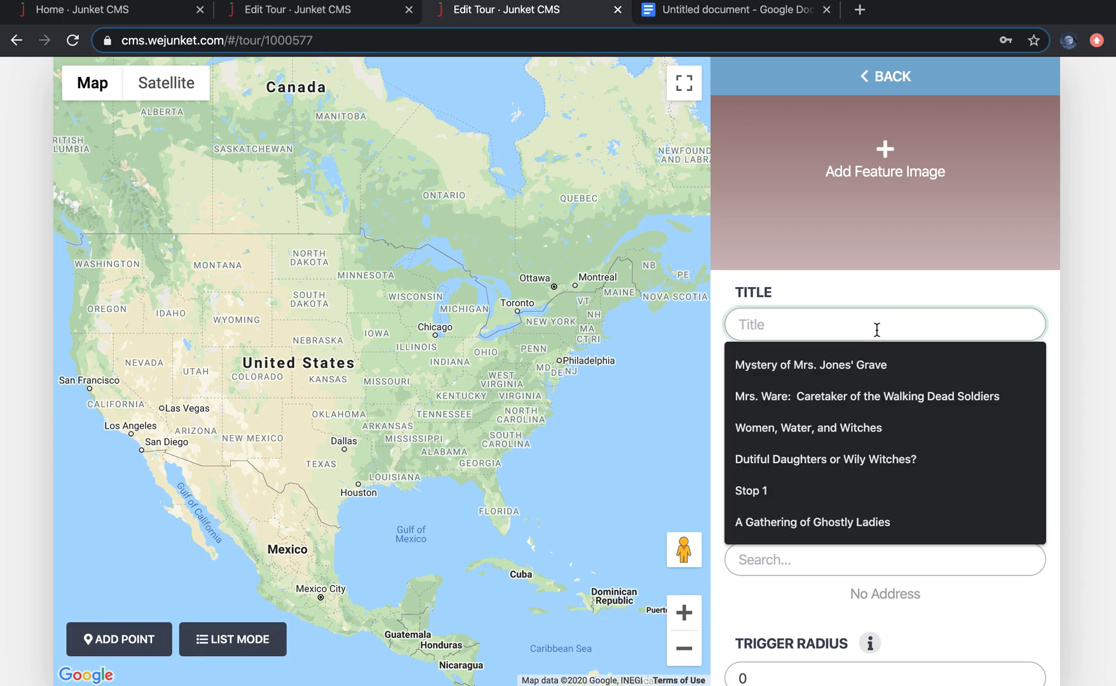
text(Kimball)
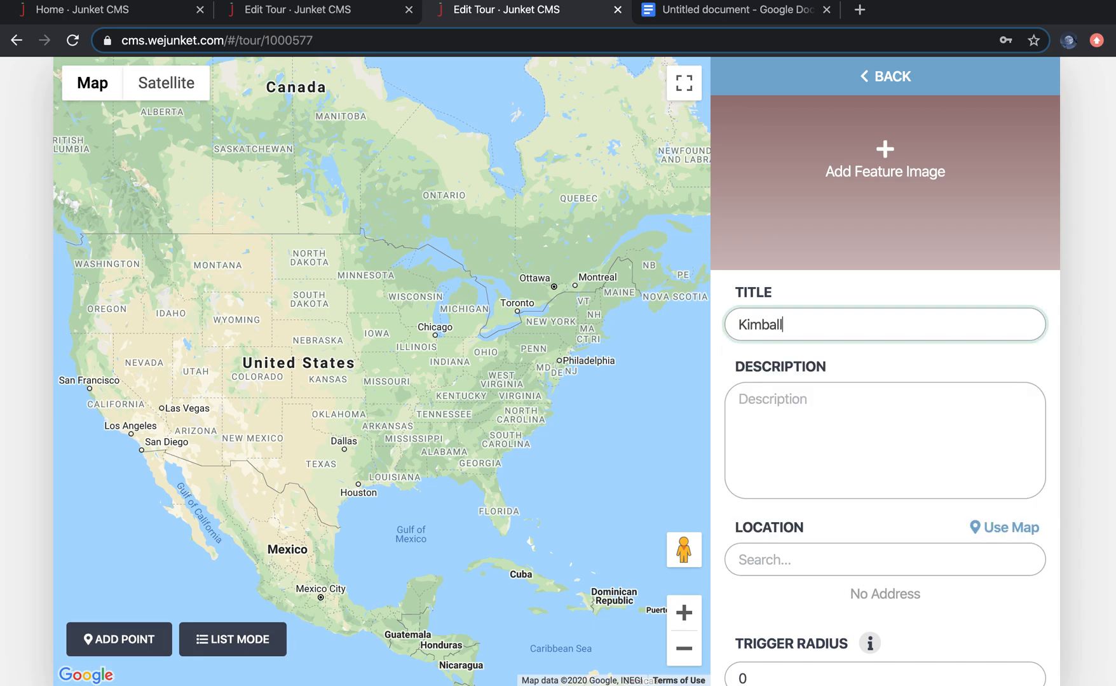
Step: Set the Kimball stop's location to 424 West Duke of Gloucester Street, Williamsburg, and save the stop
scroll(838, 407, down, 3)
click(830, 426)
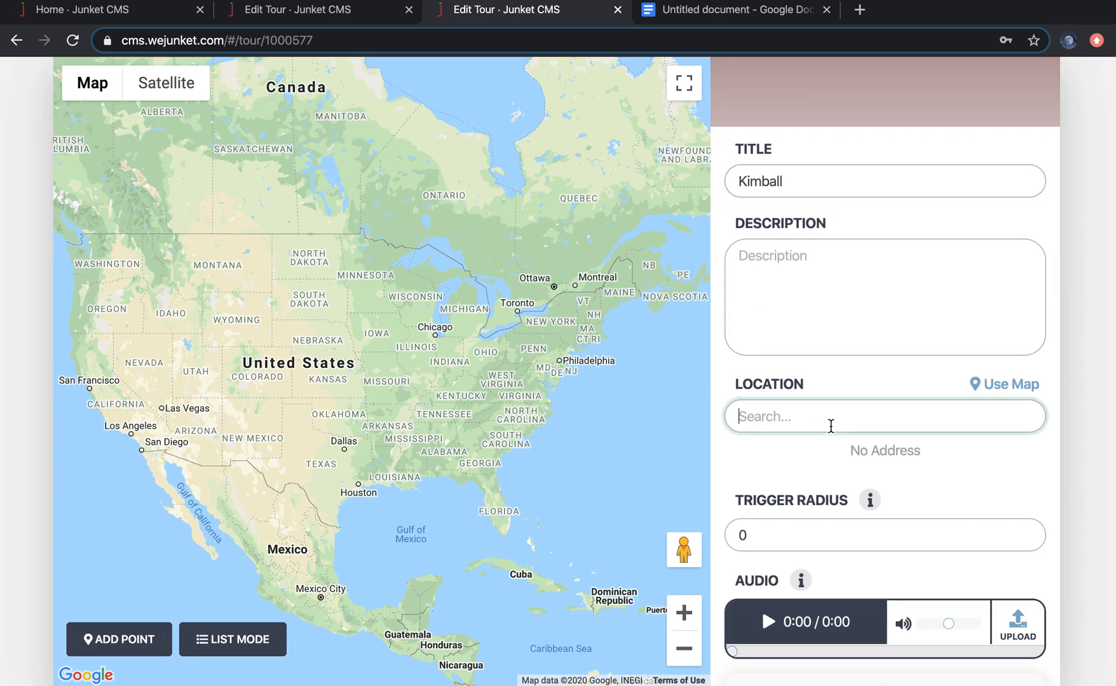
text(424)
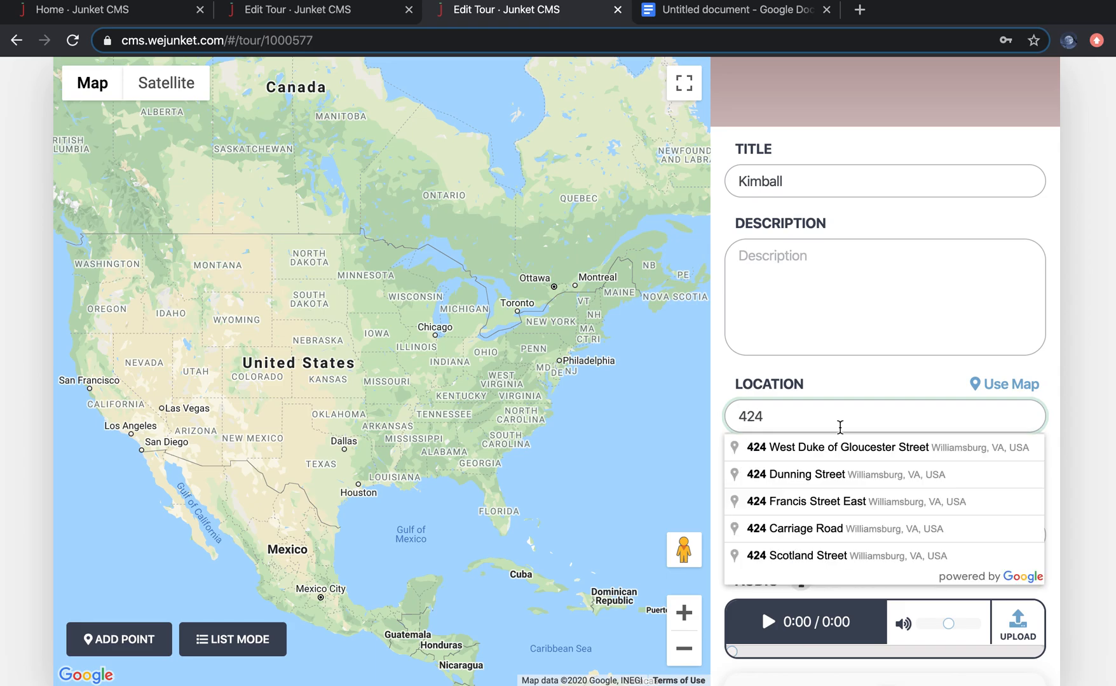
click(852, 452)
scroll(815, 564, down, 10)
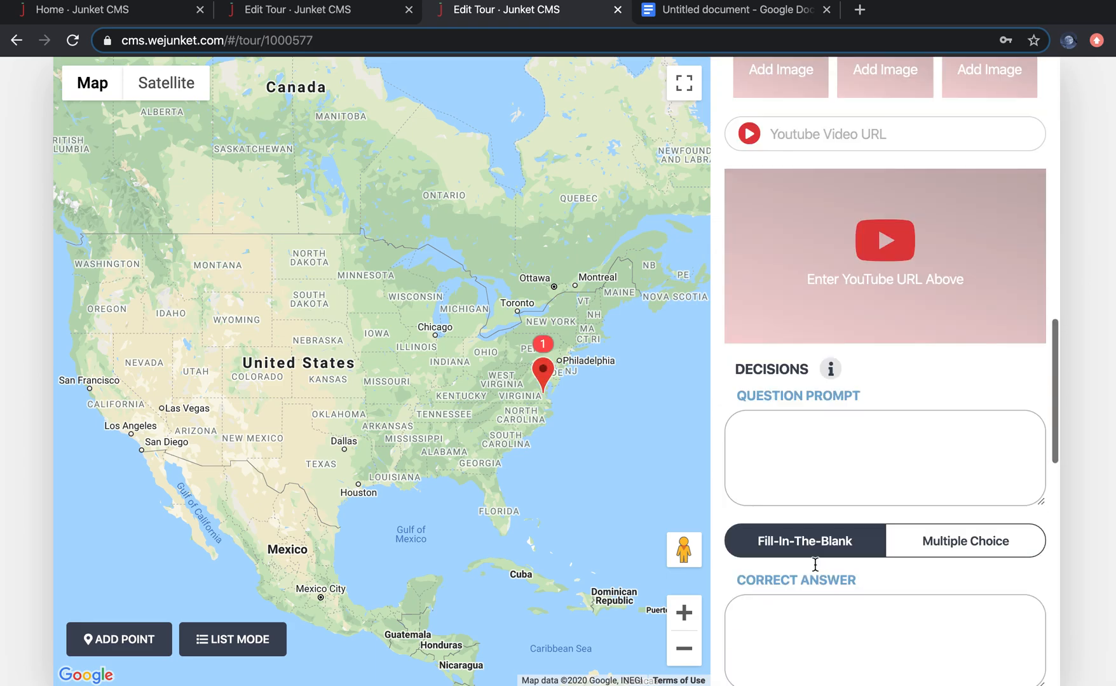
scroll(816, 564, down, 10)
click(803, 653)
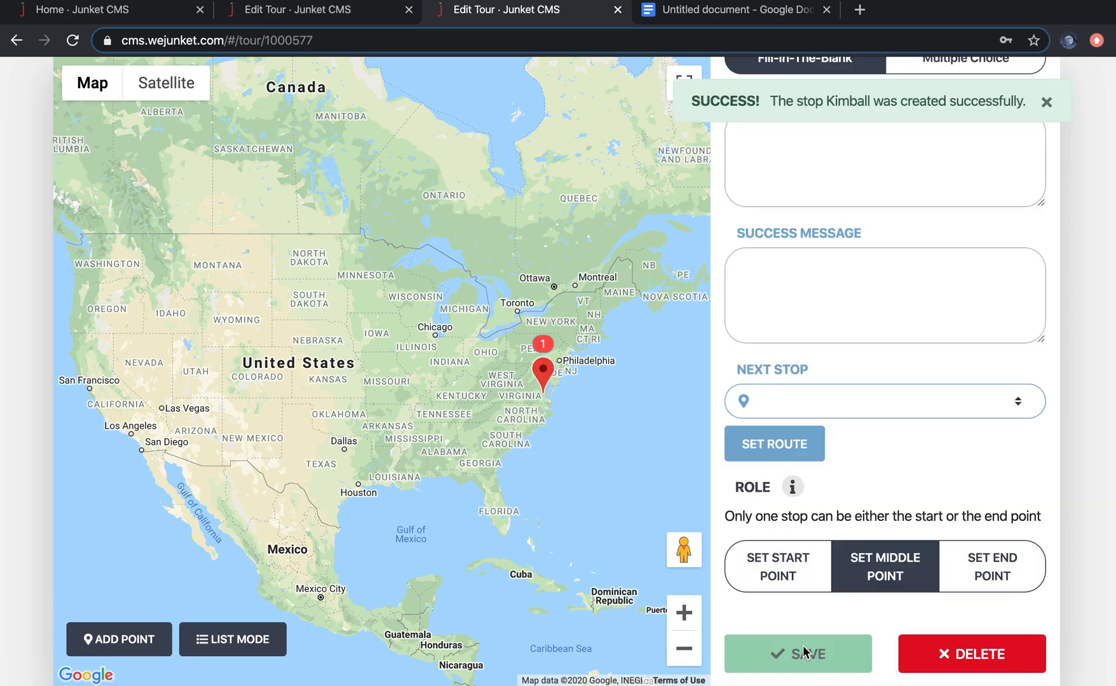
Step: Zoom and pan the map to examine the new stop's pin in Williamsburg
click(684, 614)
click(683, 614)
drag(319, 460, 5, 455)
drag(356, 419, 3, 455)
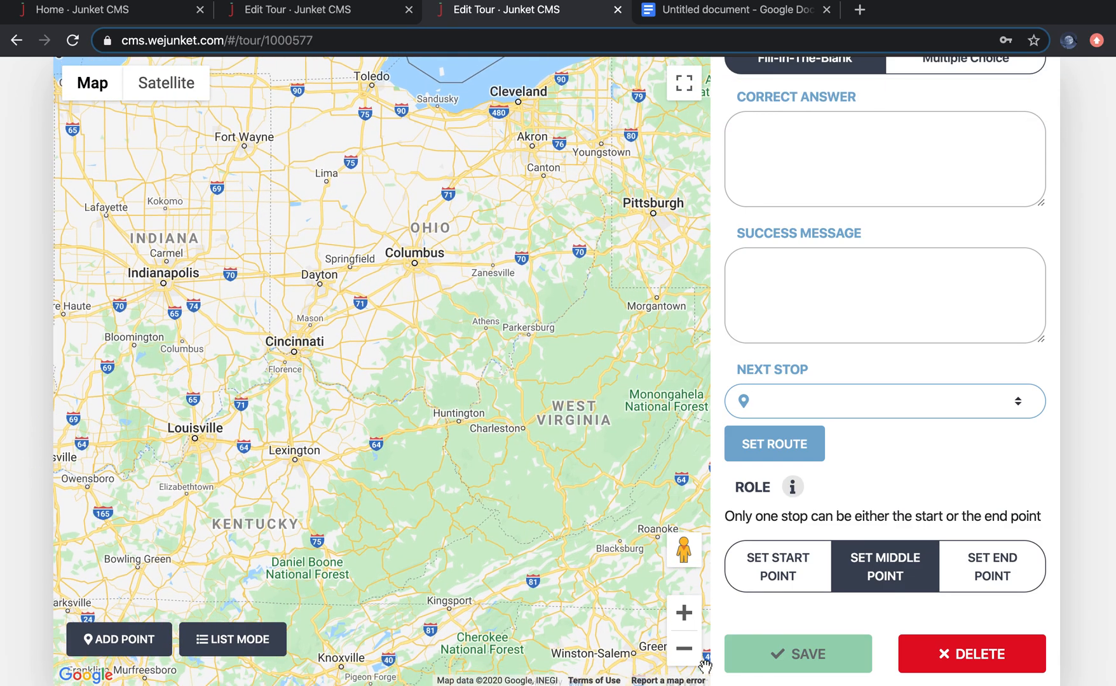
click(684, 648)
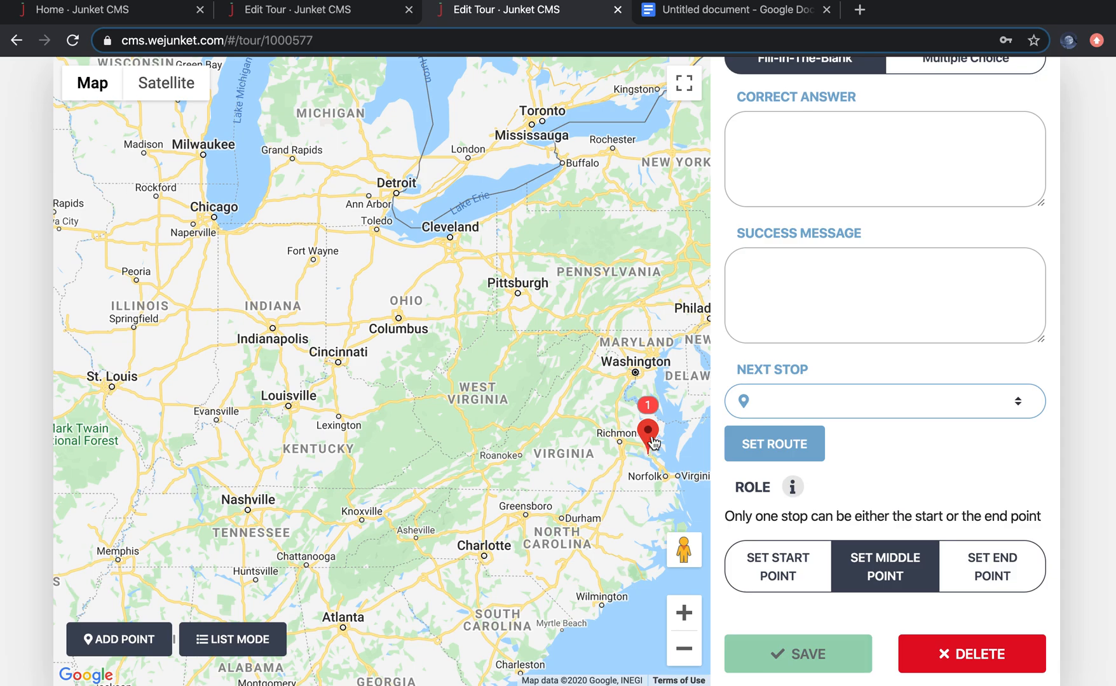
drag(654, 443, 627, 443)
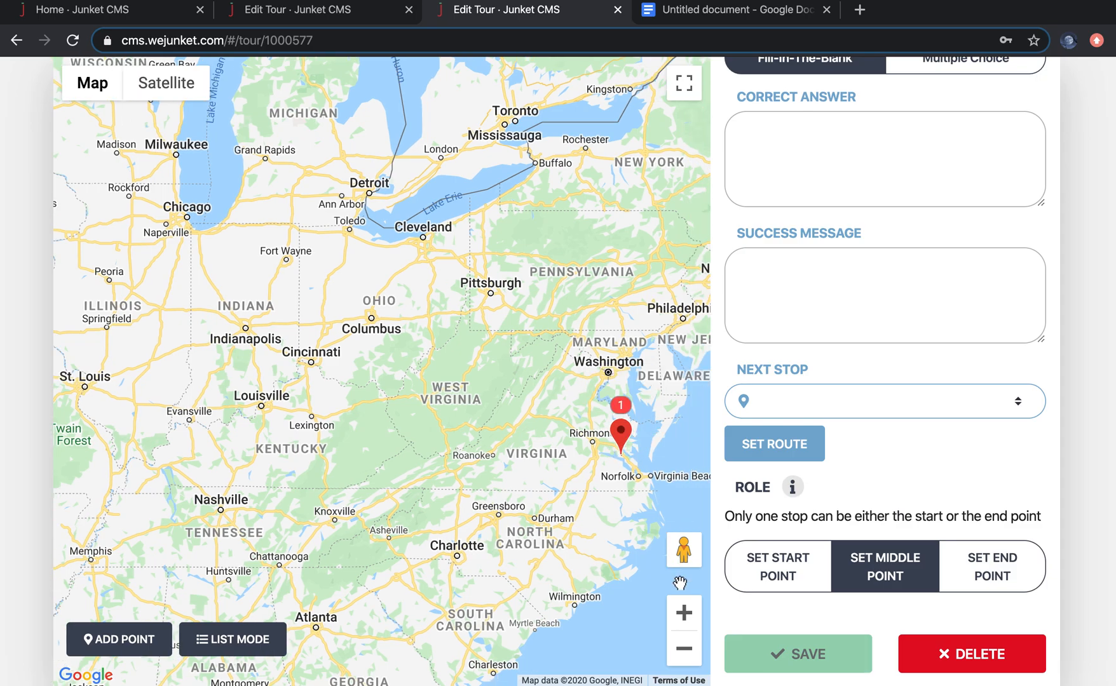
drag(625, 472, 576, 297)
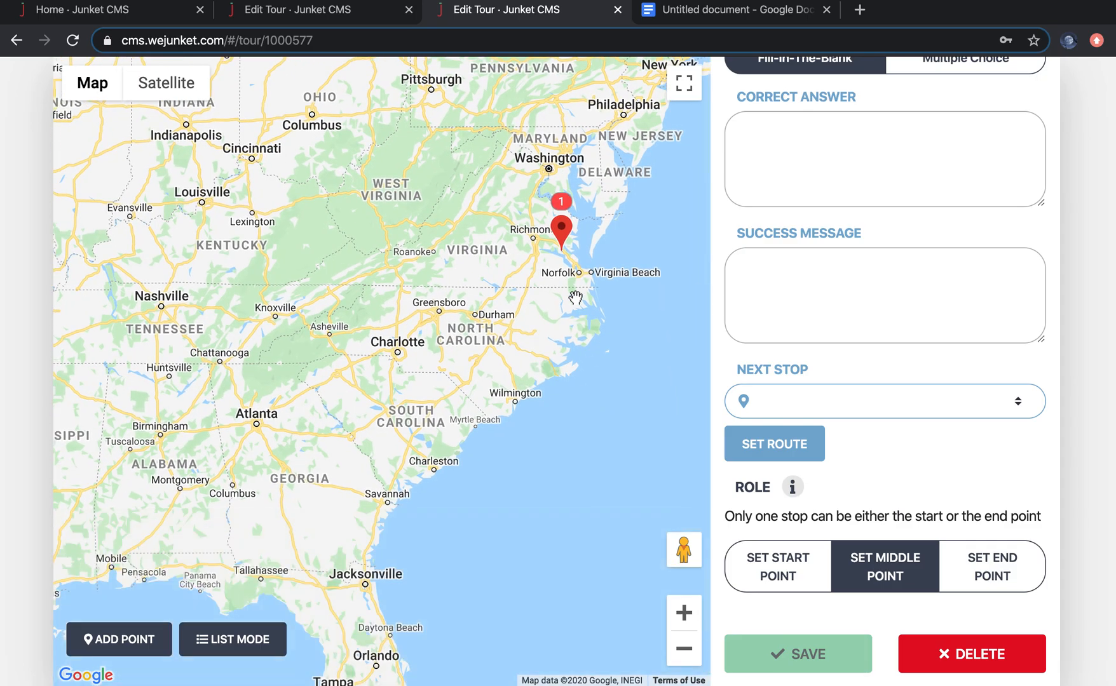
scroll(574, 247, up, 3)
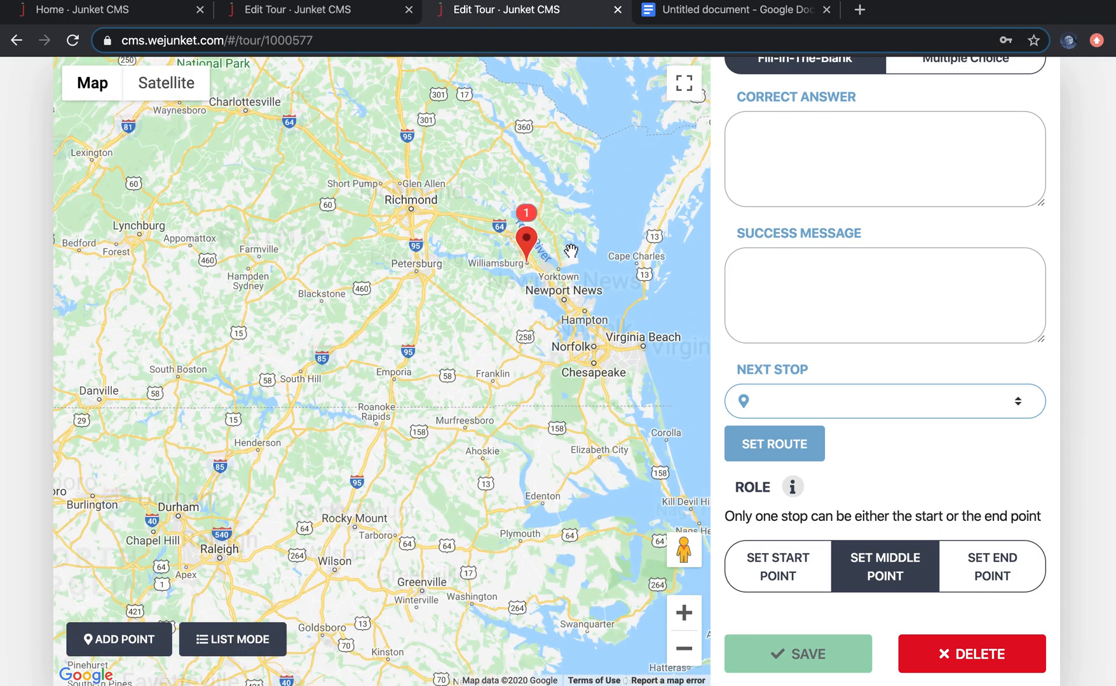
scroll(570, 251, up, 4)
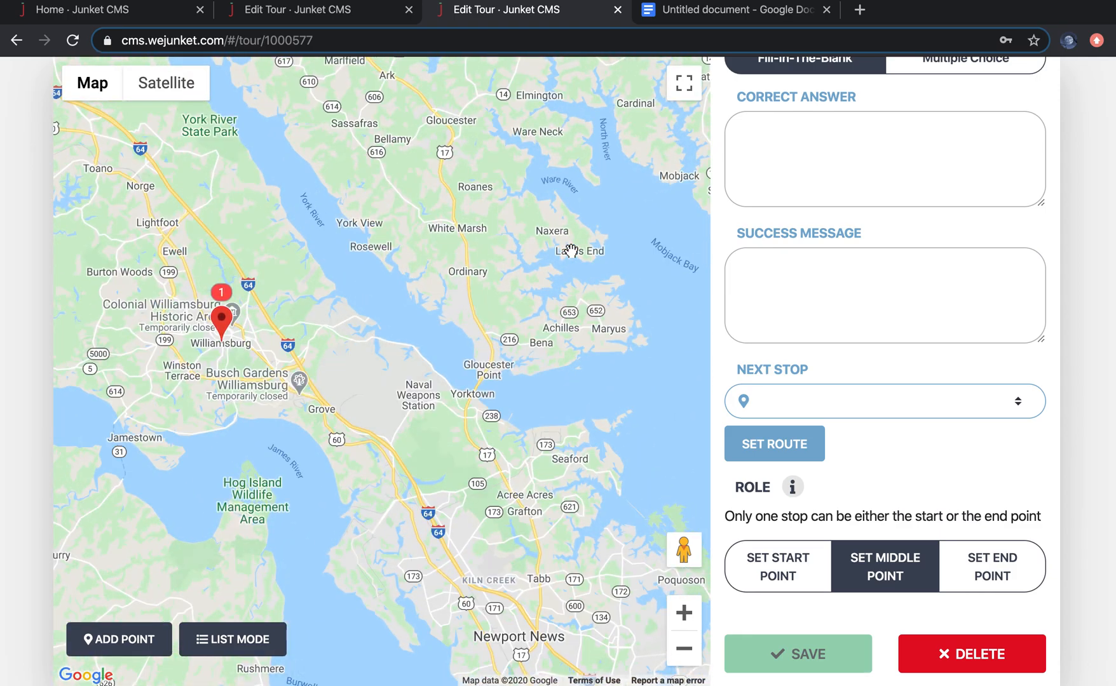
mouse_move(119, 418)
mouse_down()
mouse_move(416, 406)
mouse_move(593, 418)
mouse_up()
scroll(373, 443, up, 3)
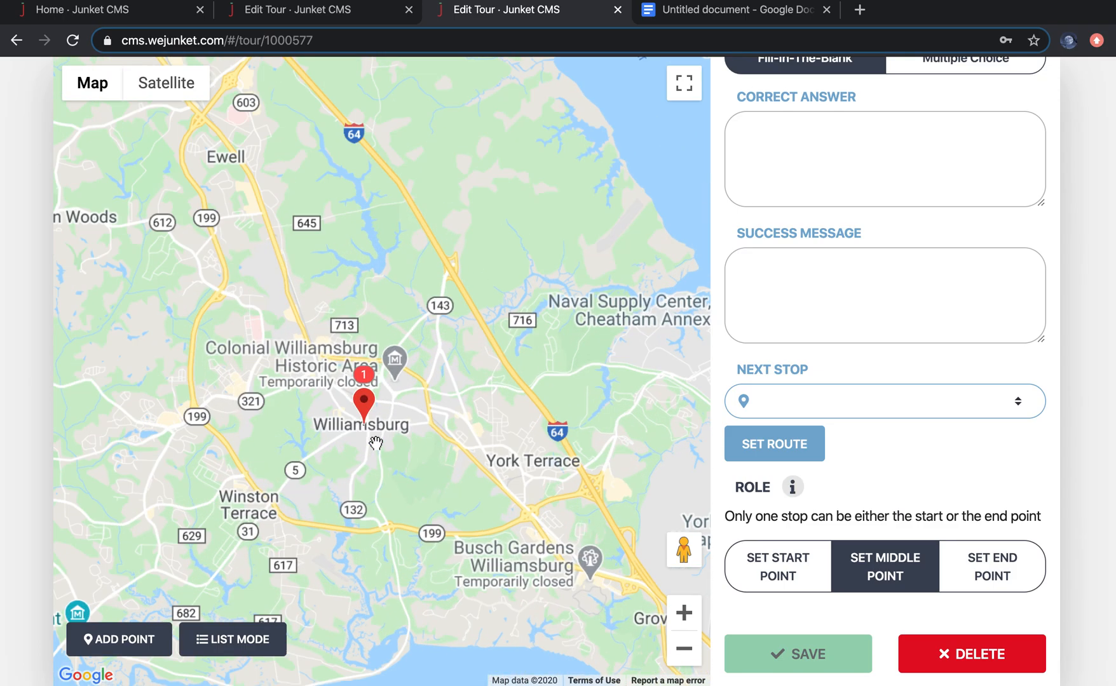
scroll(373, 443, up, 3)
click(316, 268)
drag(315, 269, 311, 341)
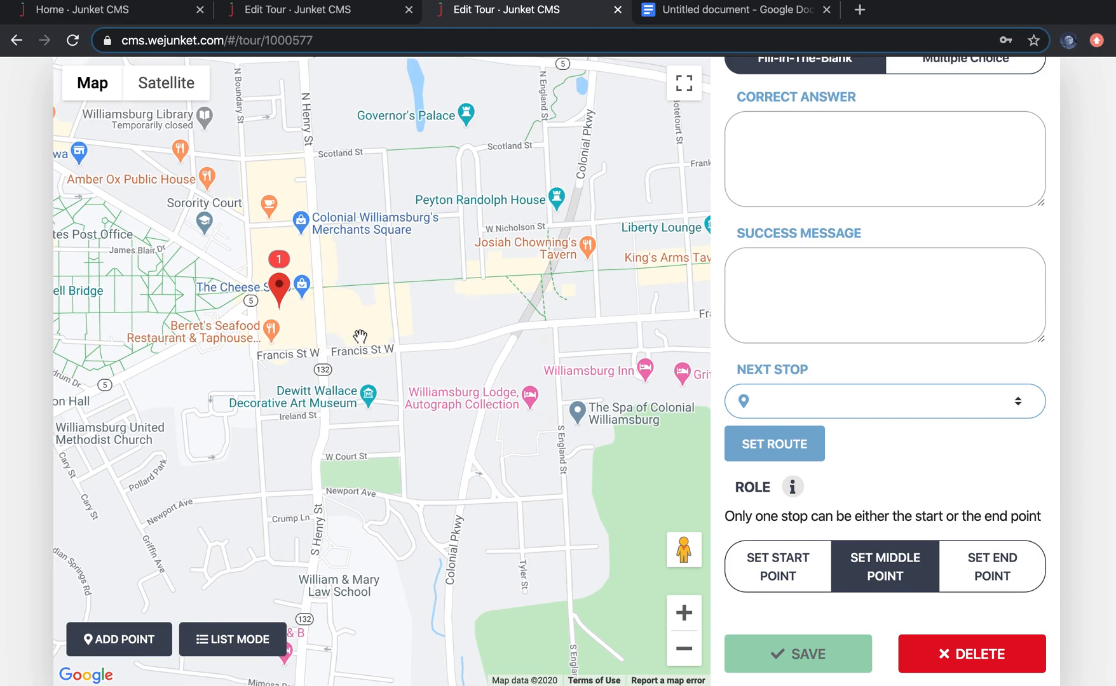
scroll(359, 337, up, 2)
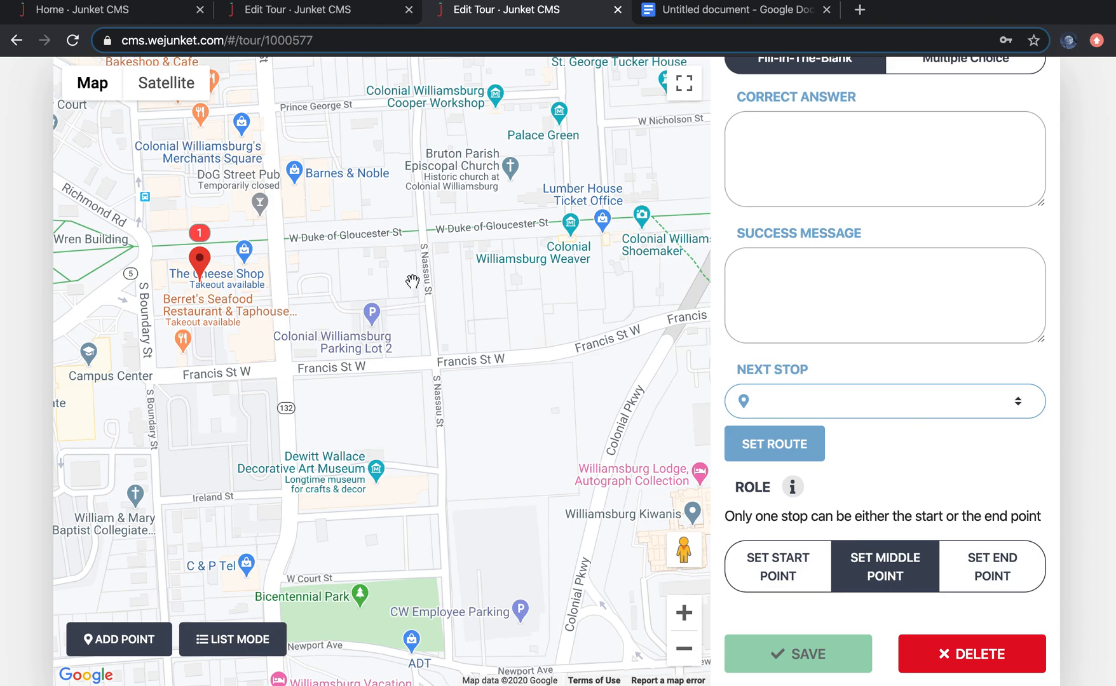
scroll(931, 226, up, 5)
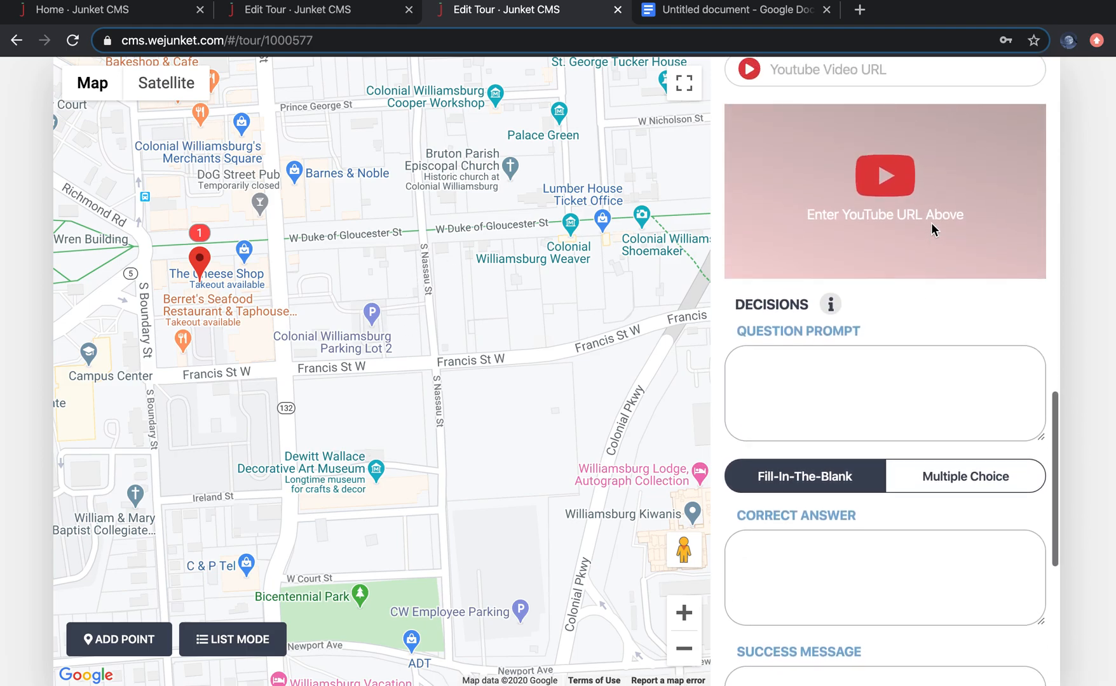
scroll(929, 219, down, 5)
scroll(898, 418, up, 15)
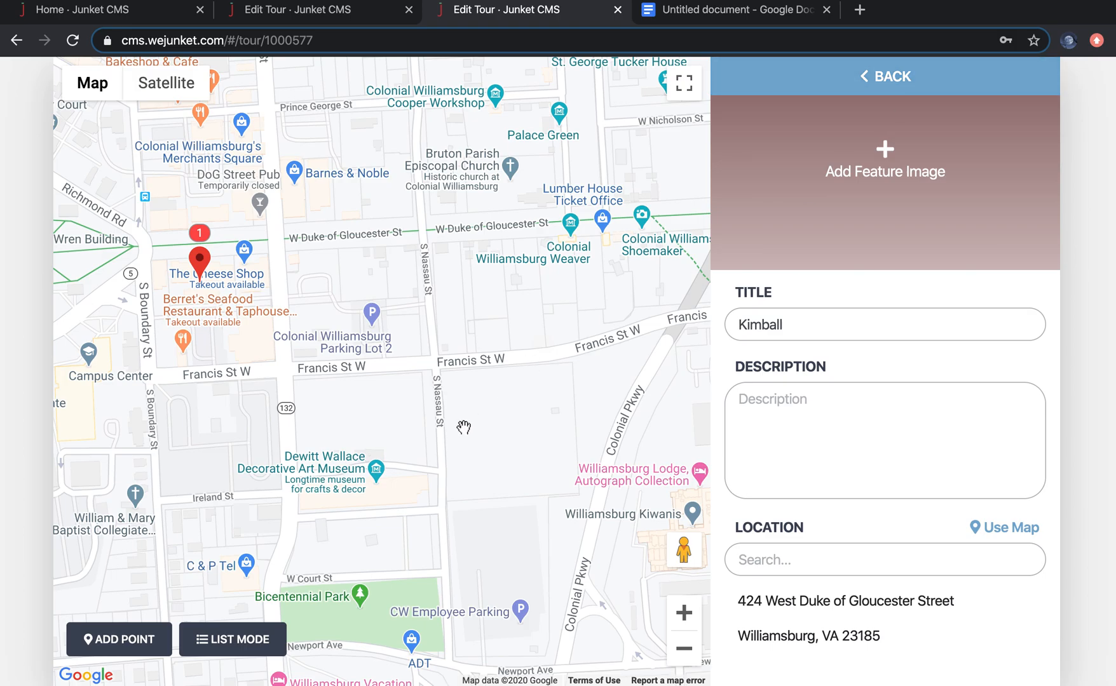
Step: Go back and start a second stop titled Bruton
click(883, 79)
click(966, 84)
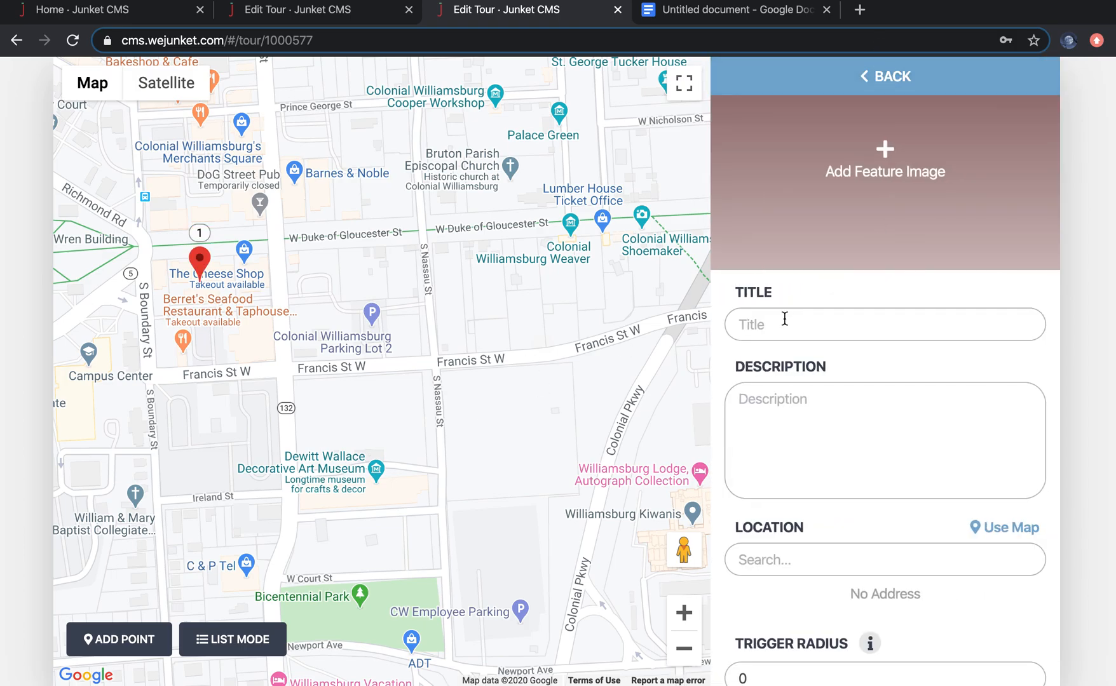
click(785, 319)
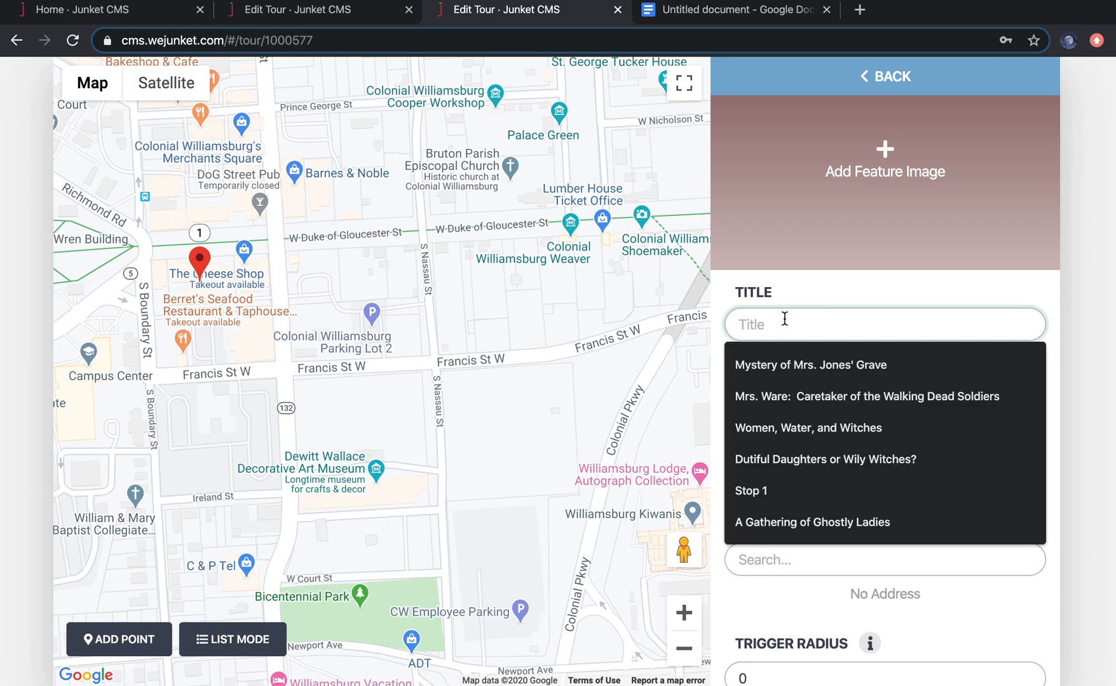
text(B)
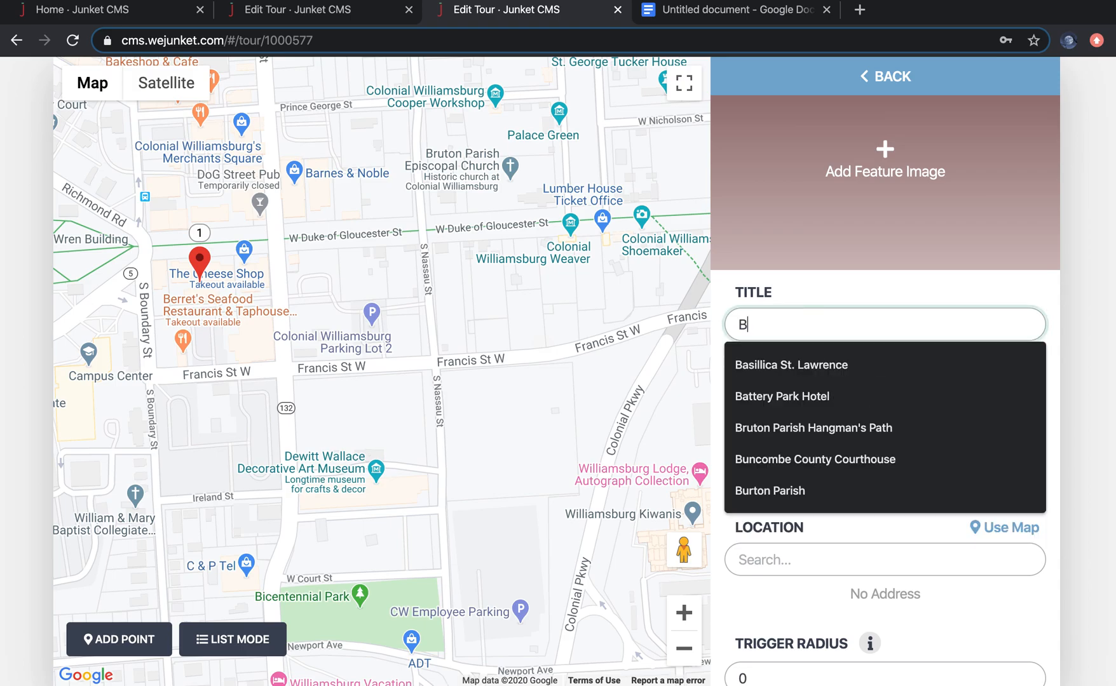
text(ruton)
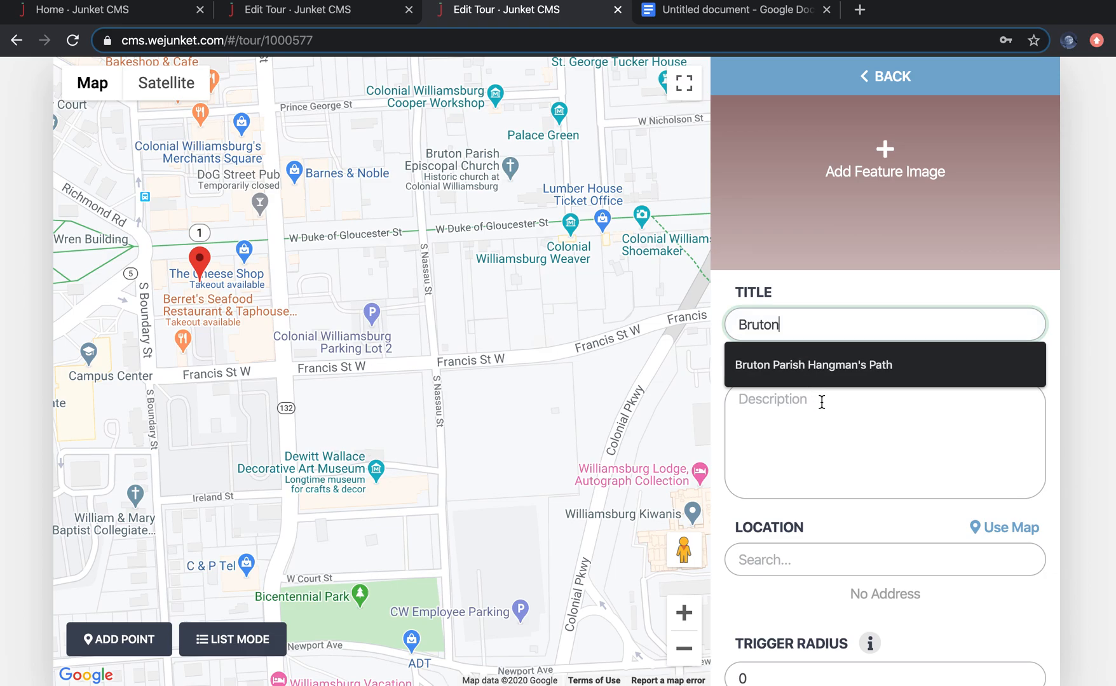
click(842, 429)
Step: Set the Bruton stop's location to 430 West Duke of Gloucester Street, Williamsburg, and save the stop
scroll(858, 470, down, 2)
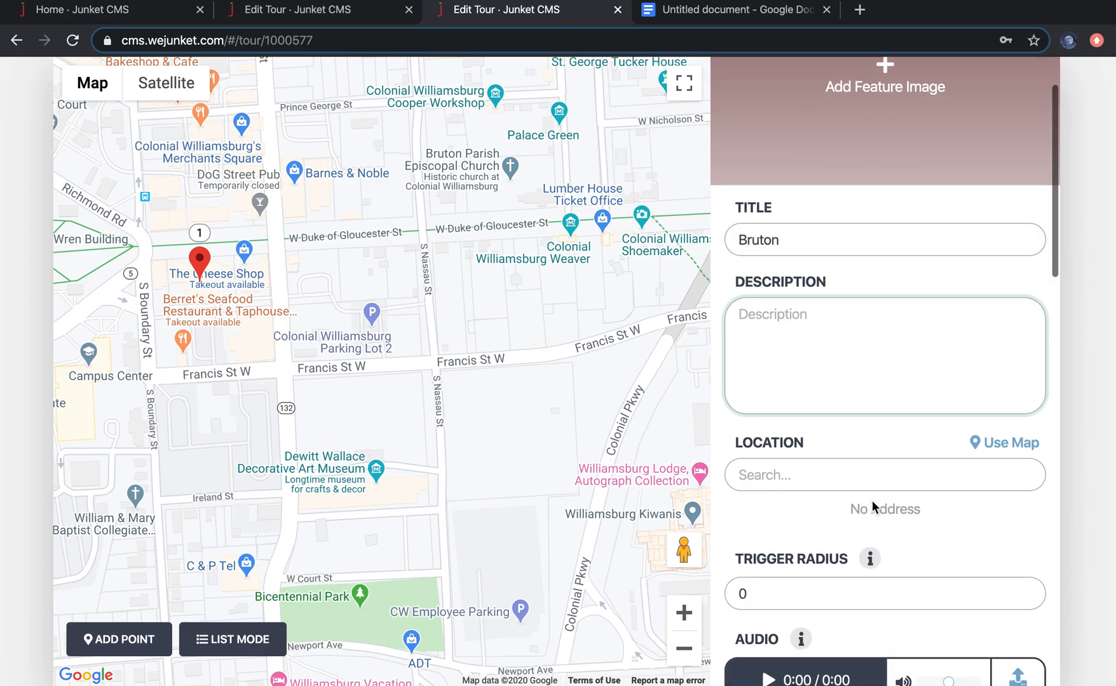
click(818, 484)
text(430 D)
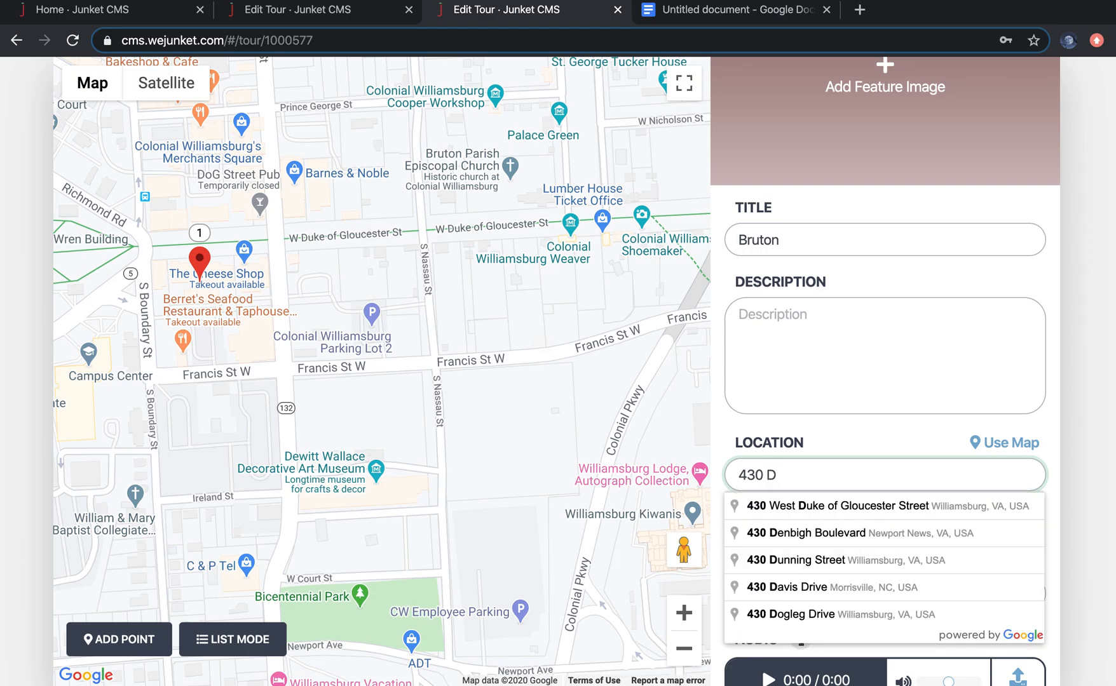
click(868, 508)
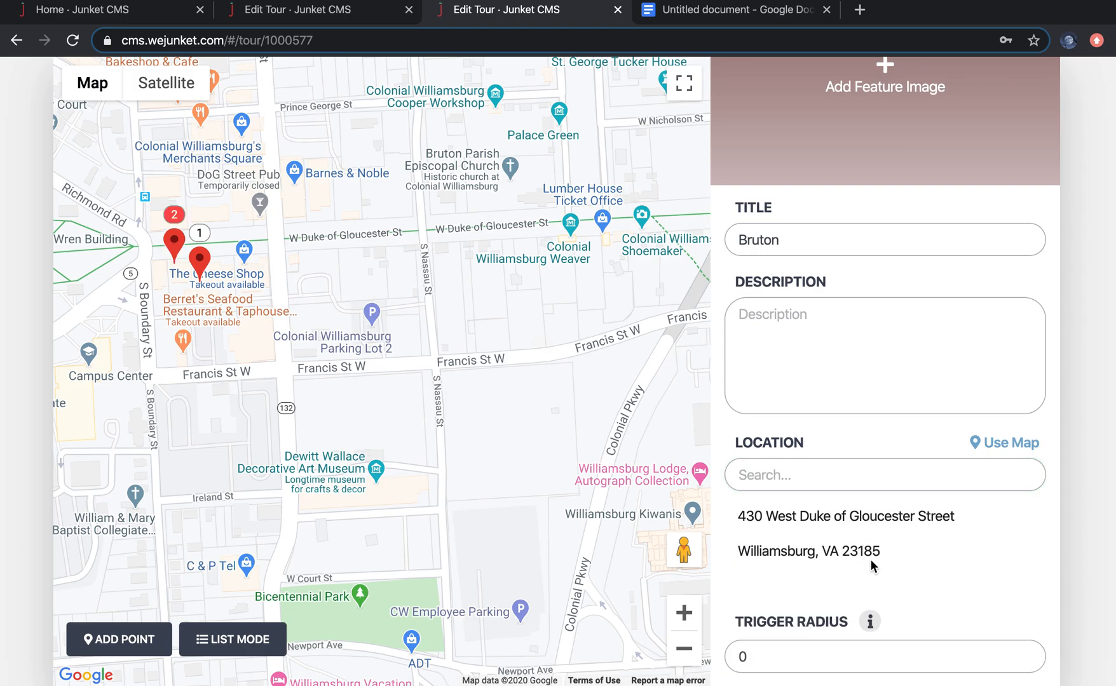
scroll(865, 564, down, 10)
scroll(802, 626, down, 8)
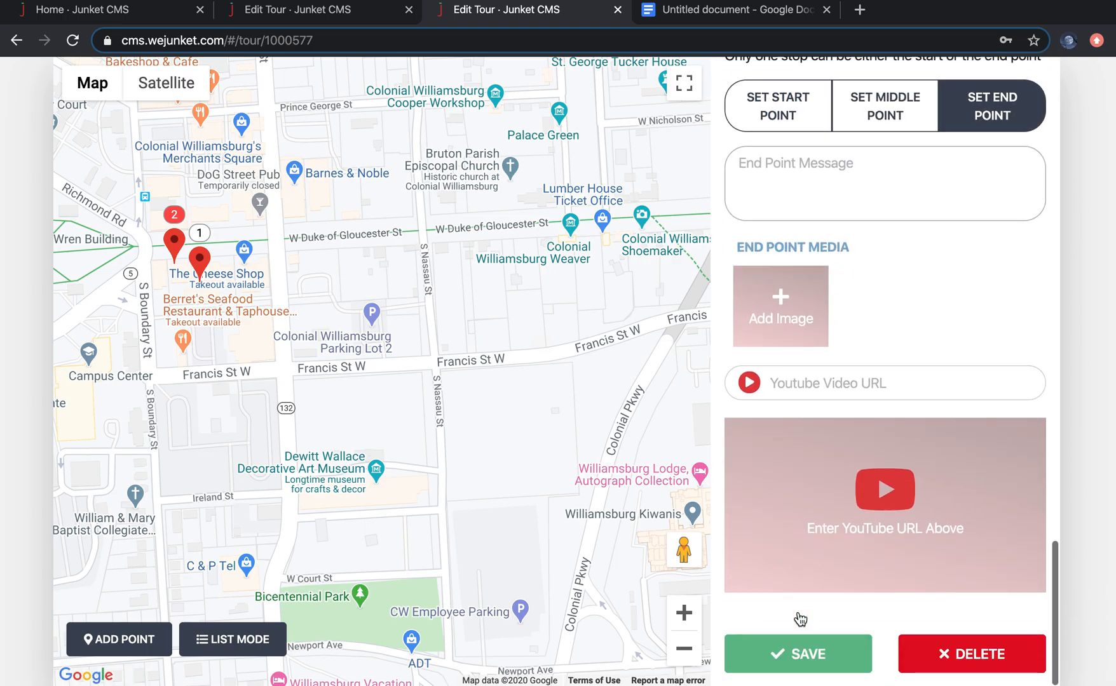
click(795, 655)
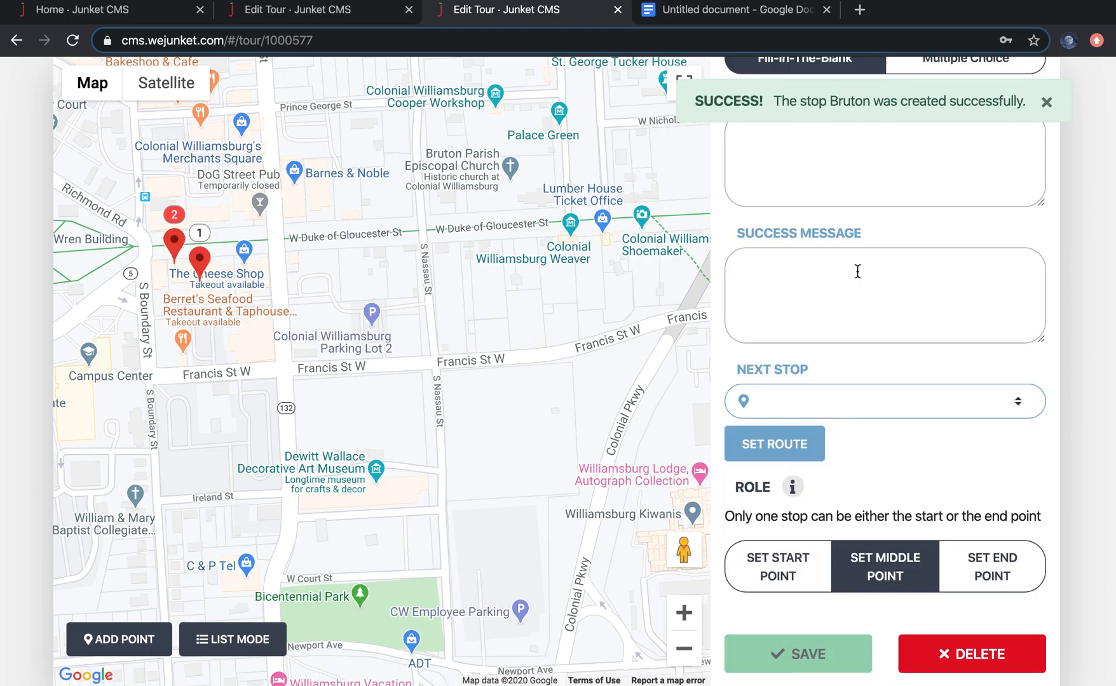
Step: Scroll through the Bruton stop's form to review its title, location and audio fields
scroll(915, 245, up, 15)
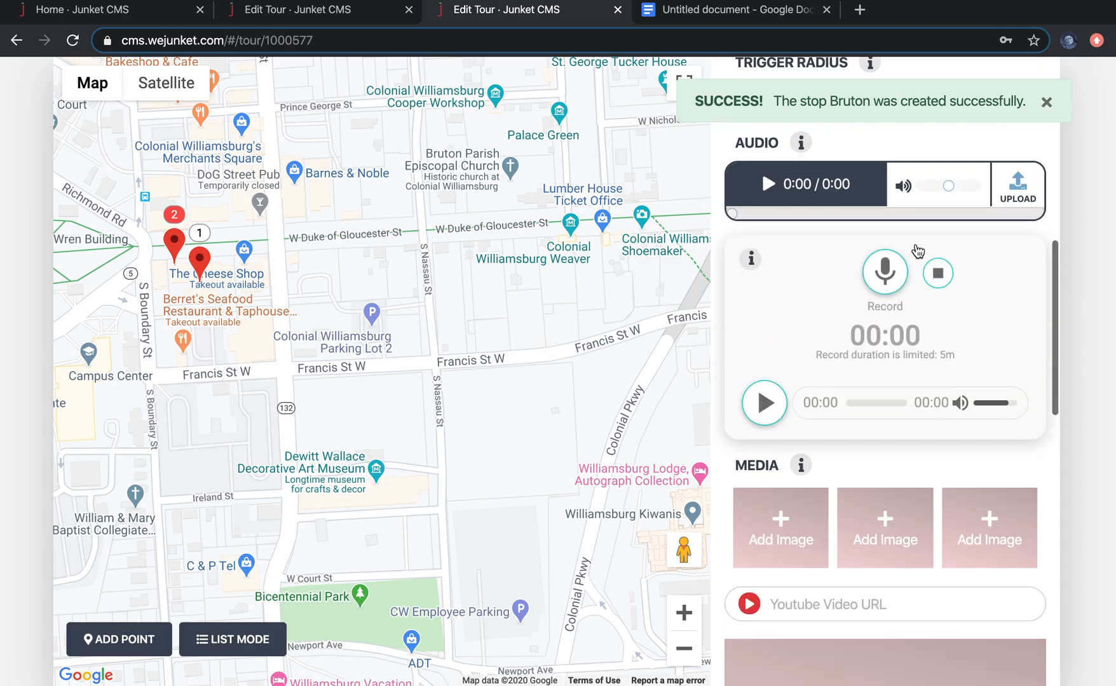
scroll(917, 251, up, 6)
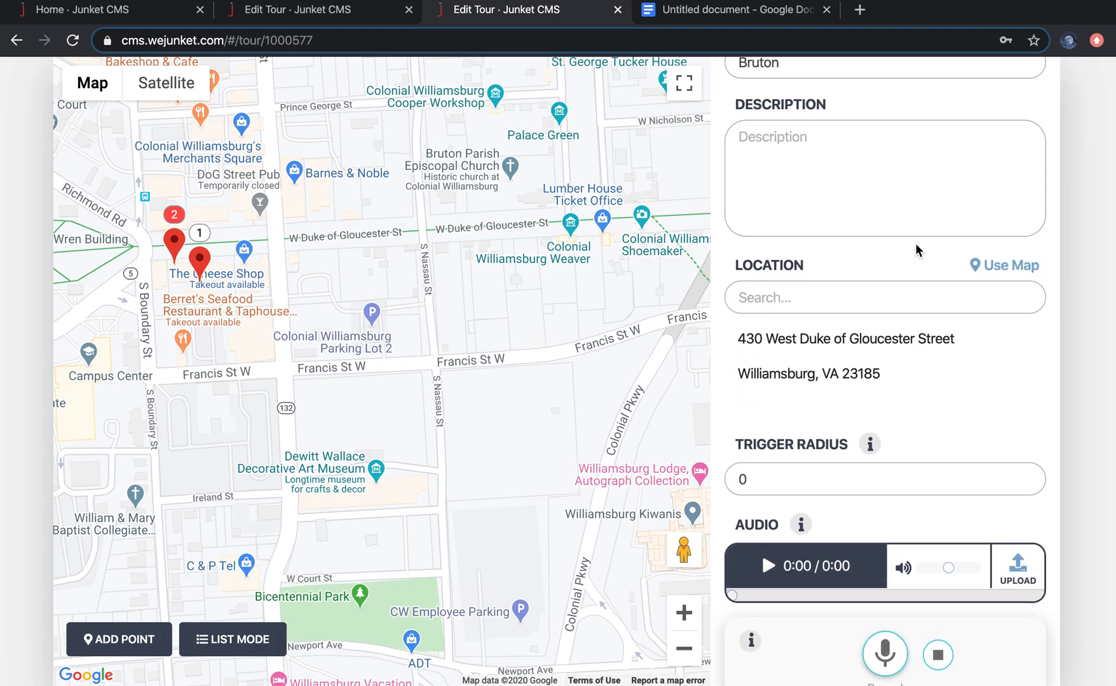
scroll(916, 249, up, 2)
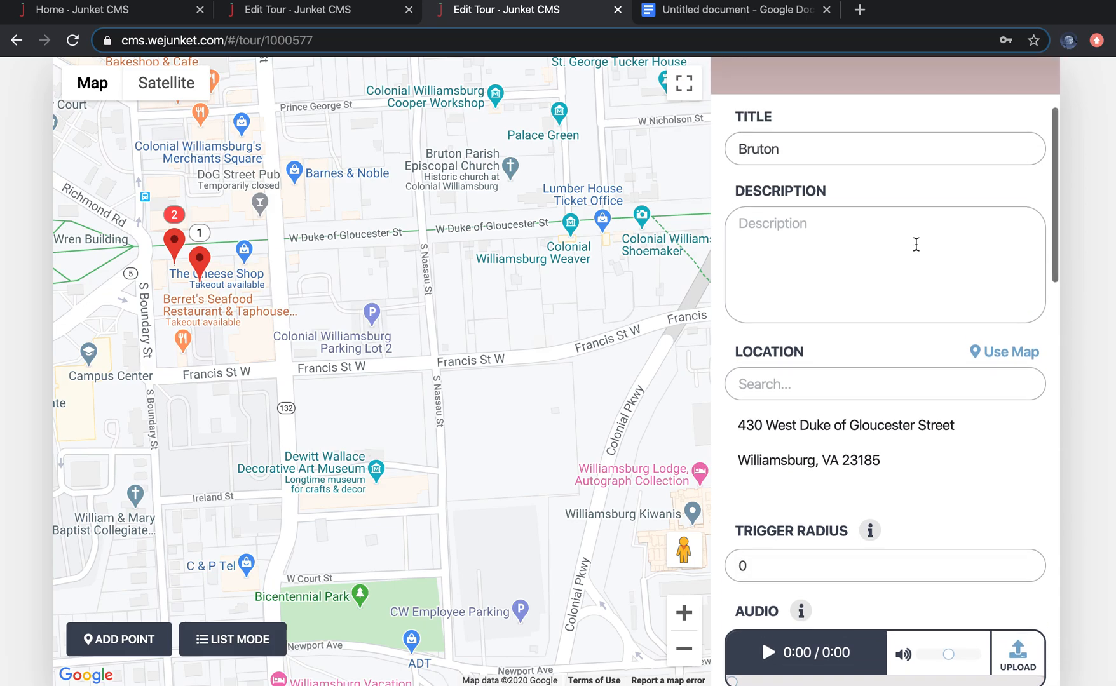
scroll(916, 245, up, 1)
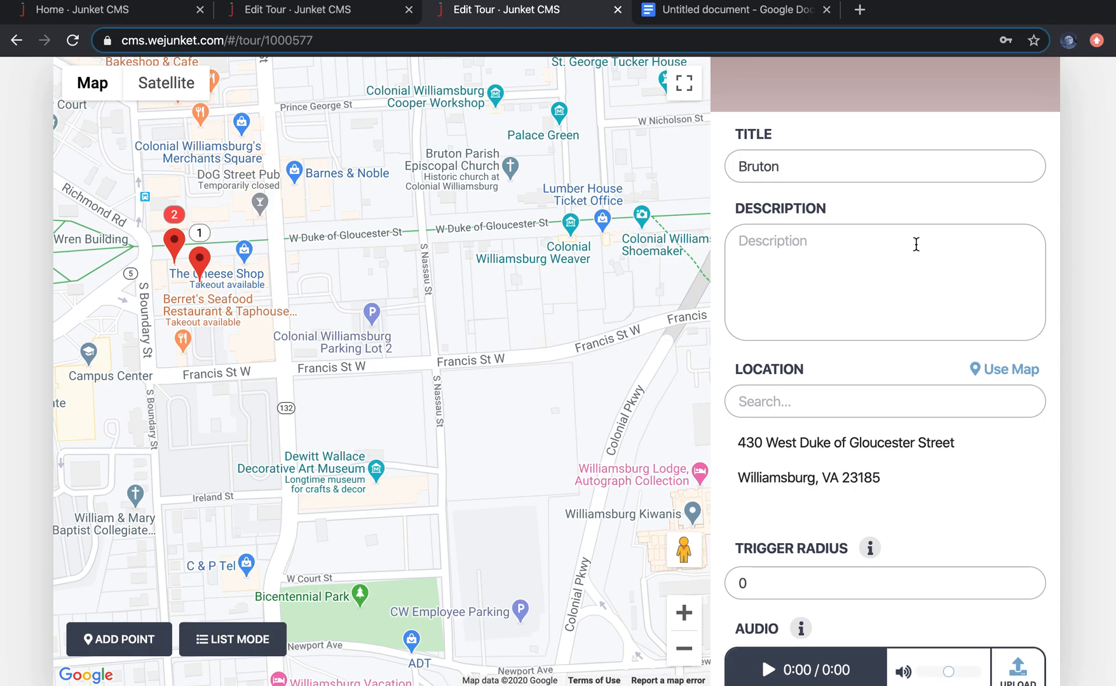
scroll(916, 245, down, 4)
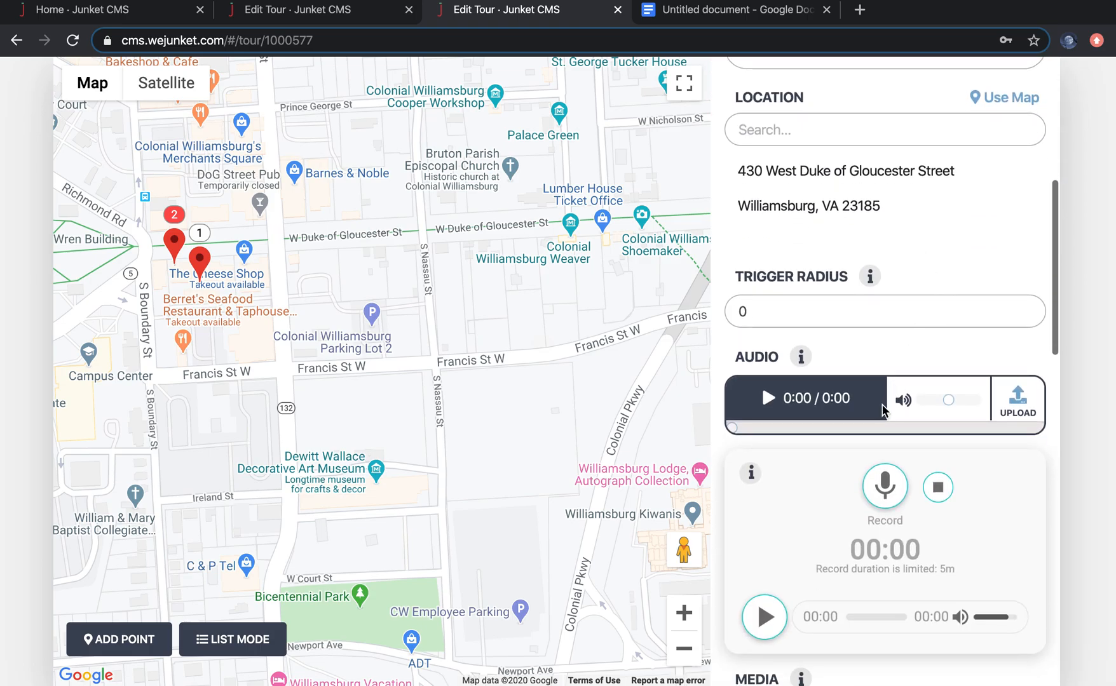
Step: Switch to the reference junket's tab and pan and zoom its map to examine the stop pins around Williamsburg
scroll(884, 410, down, 1)
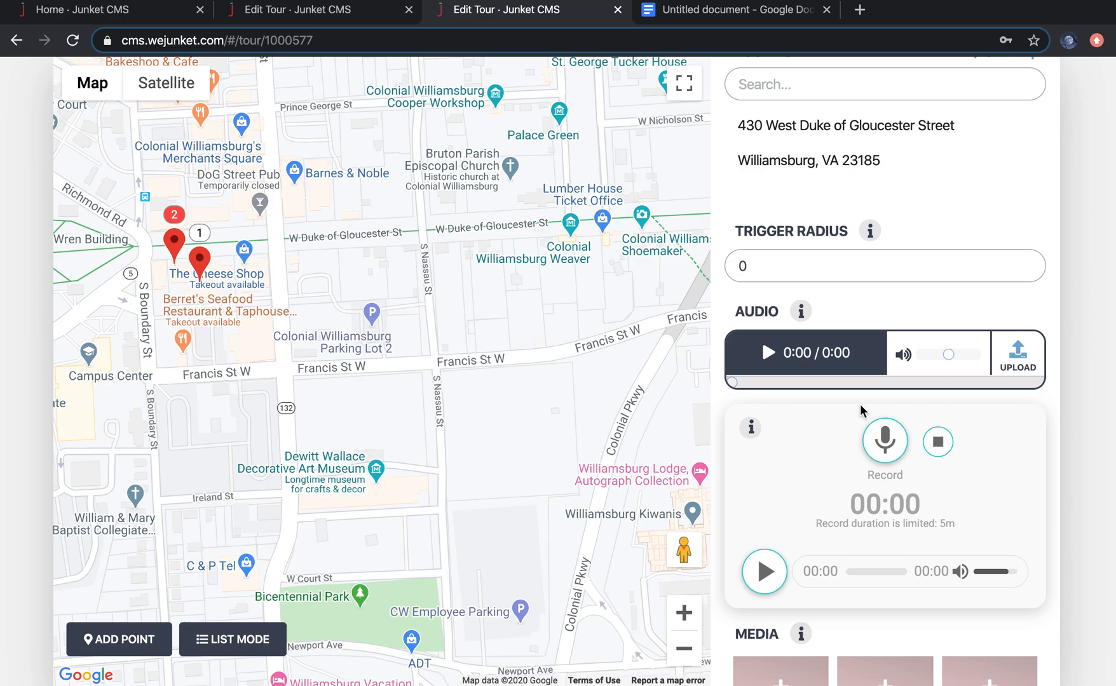
click(291, 10)
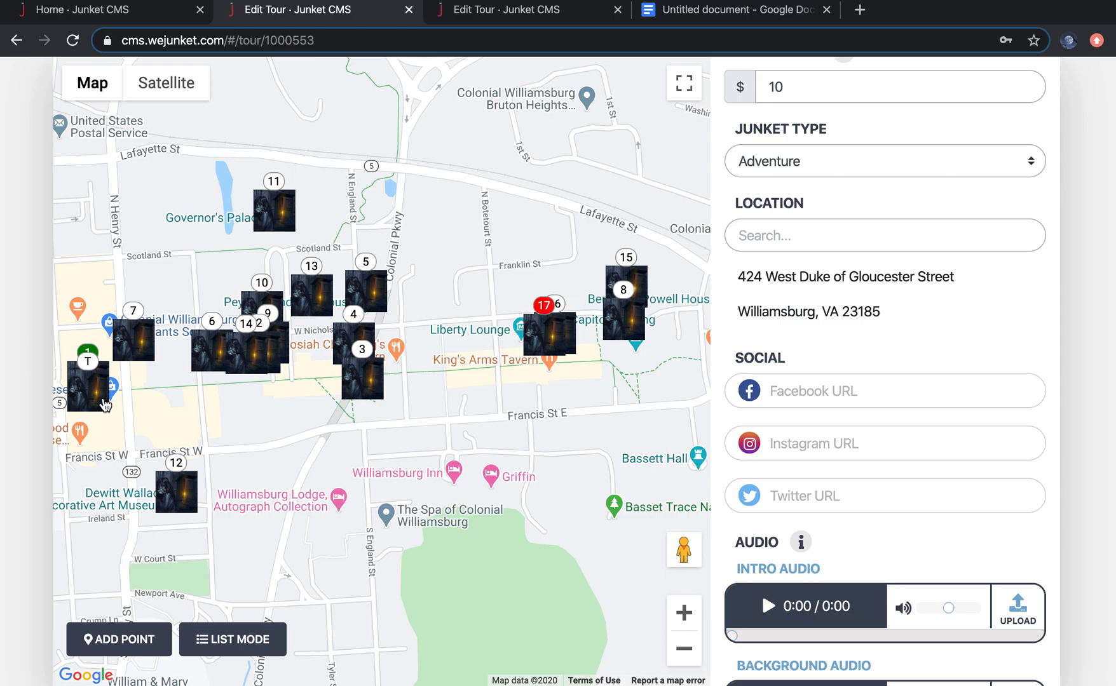
click(628, 307)
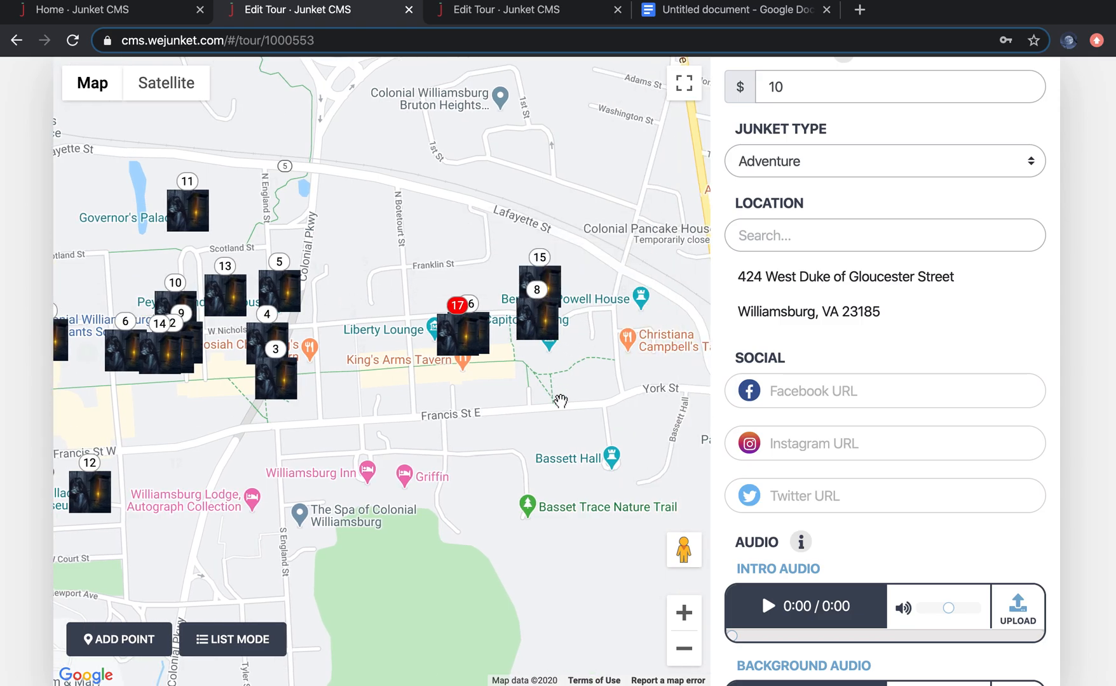
scroll(327, 427, down, 3)
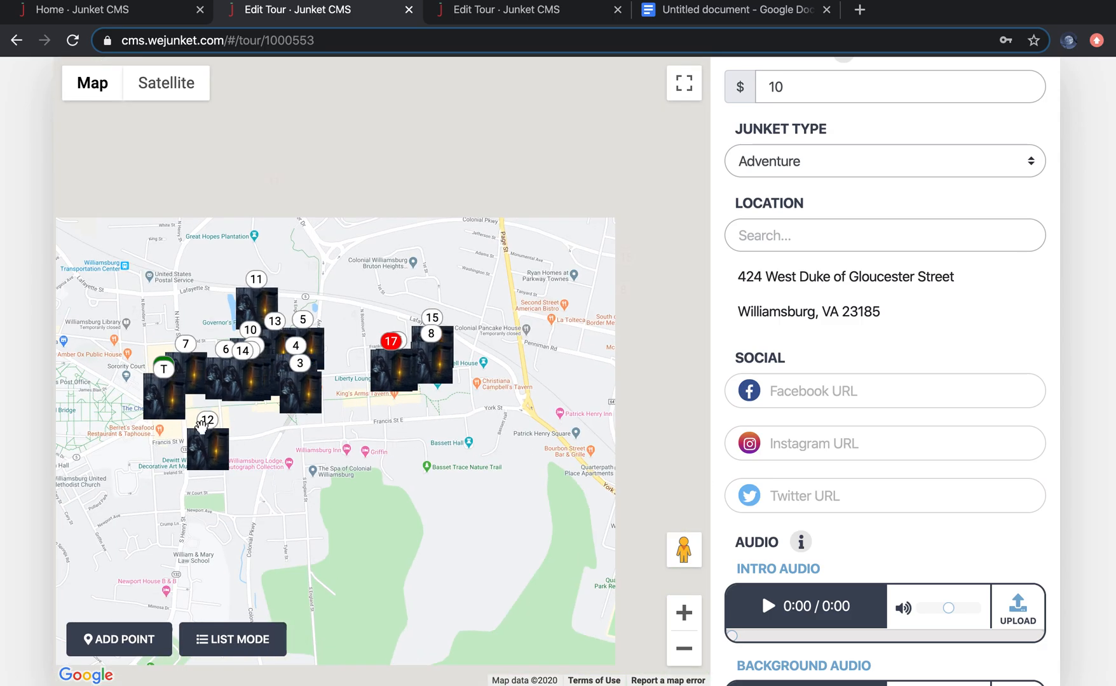
click(685, 612)
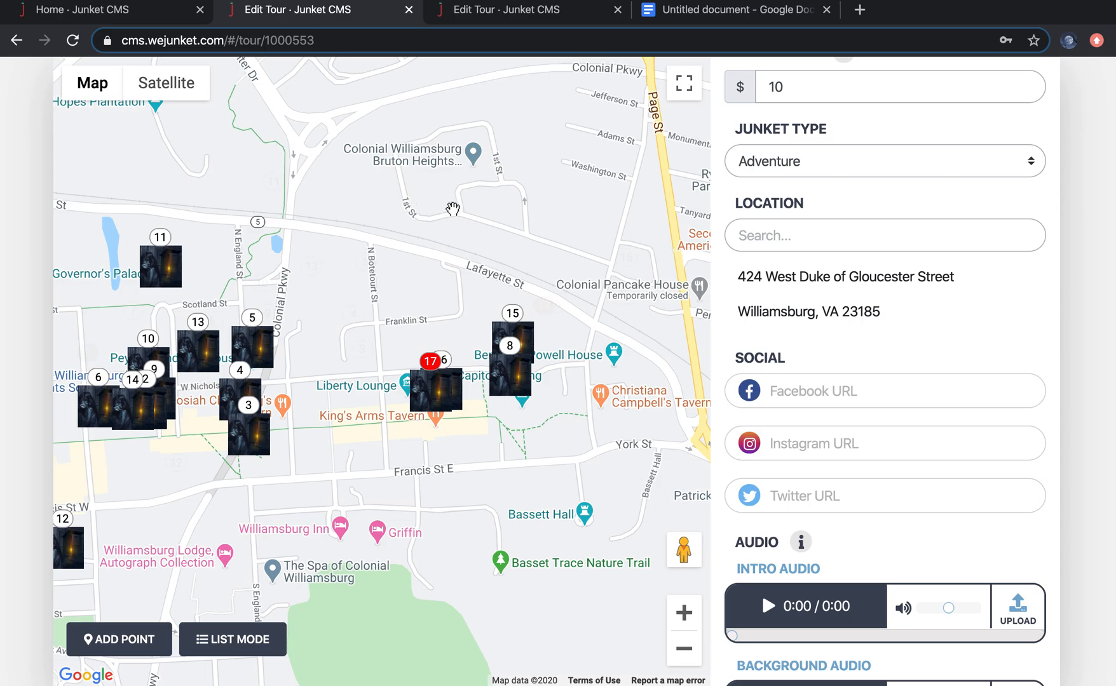
Step: Switch to the Nautical Nightmare script document and scroll through its opening stops and decision questions
key(ctrl+Up)
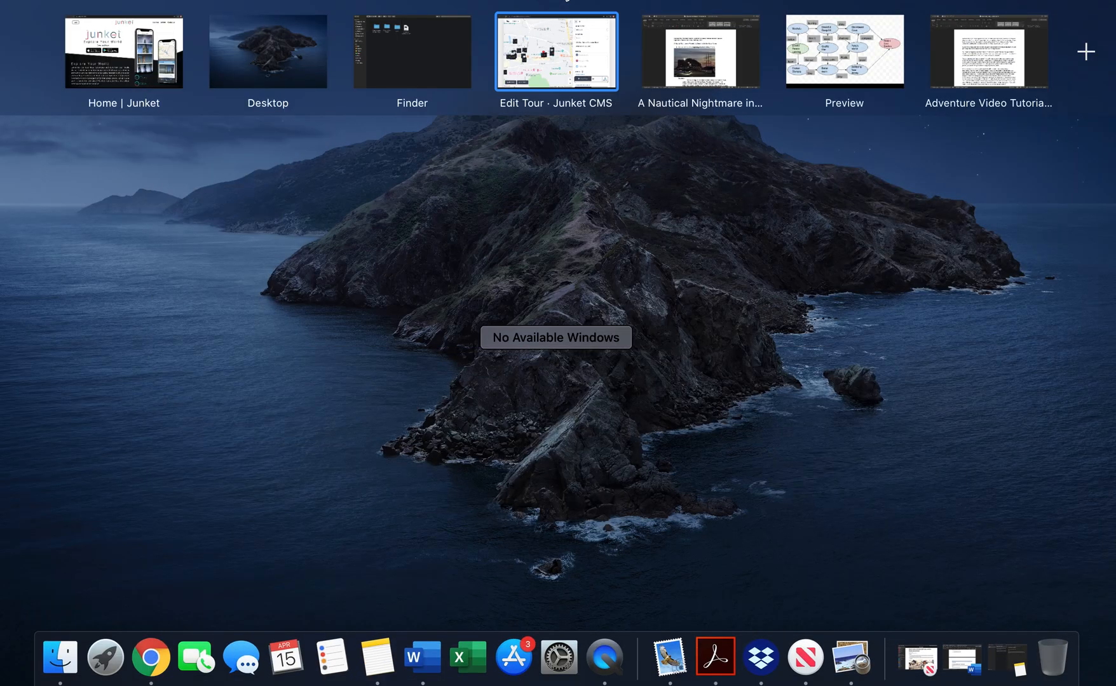
click(730, 54)
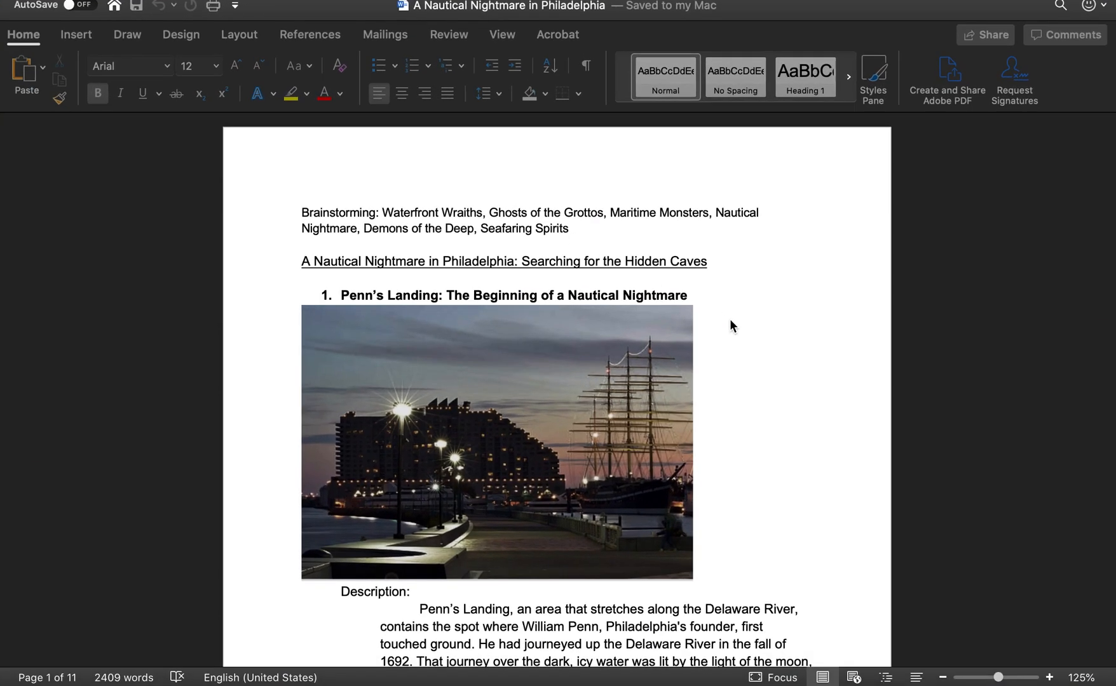
scroll(759, 379, down, 1)
scroll(775, 413, down, 2)
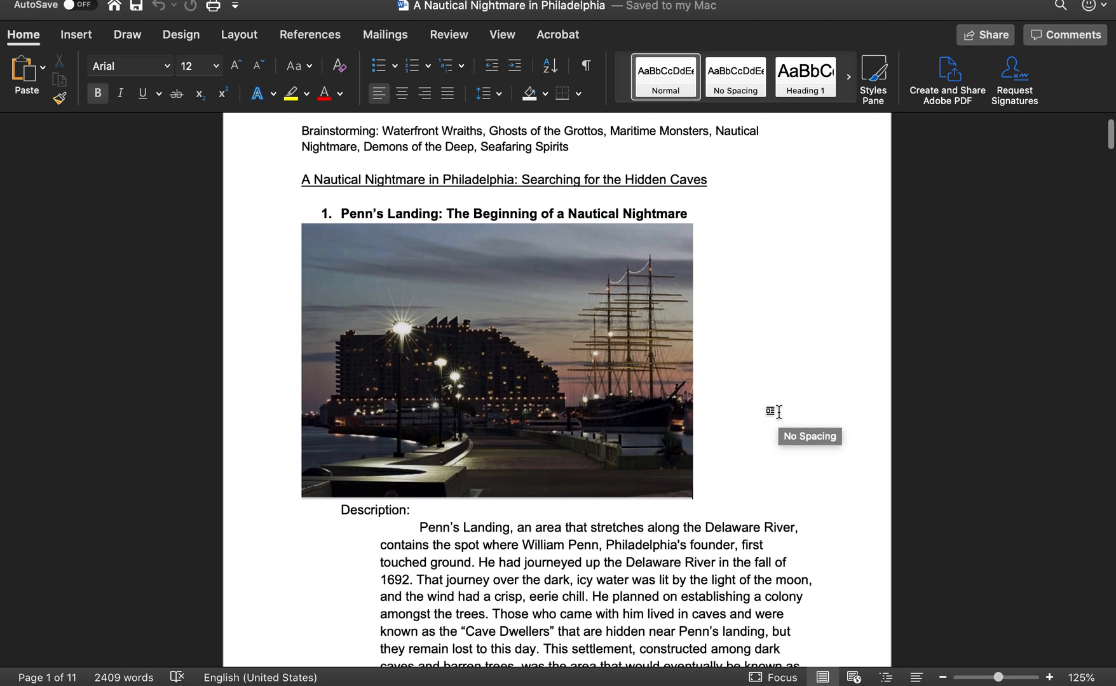
scroll(745, 343, down, 1)
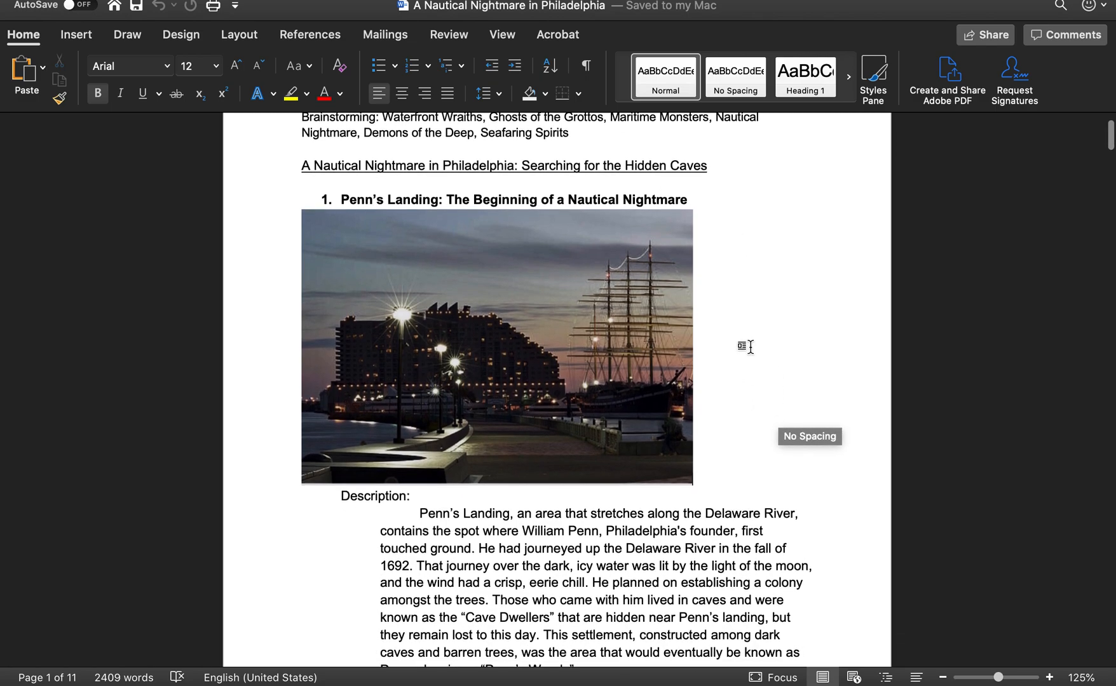
scroll(807, 343, down, 3)
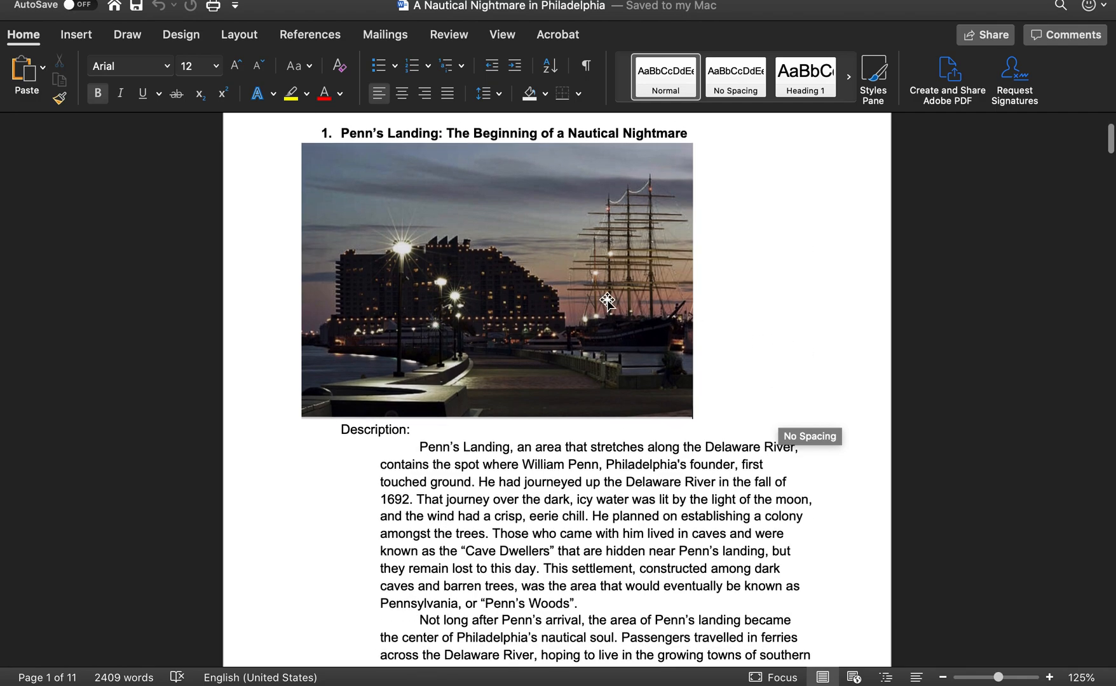
scroll(780, 310, down, 20)
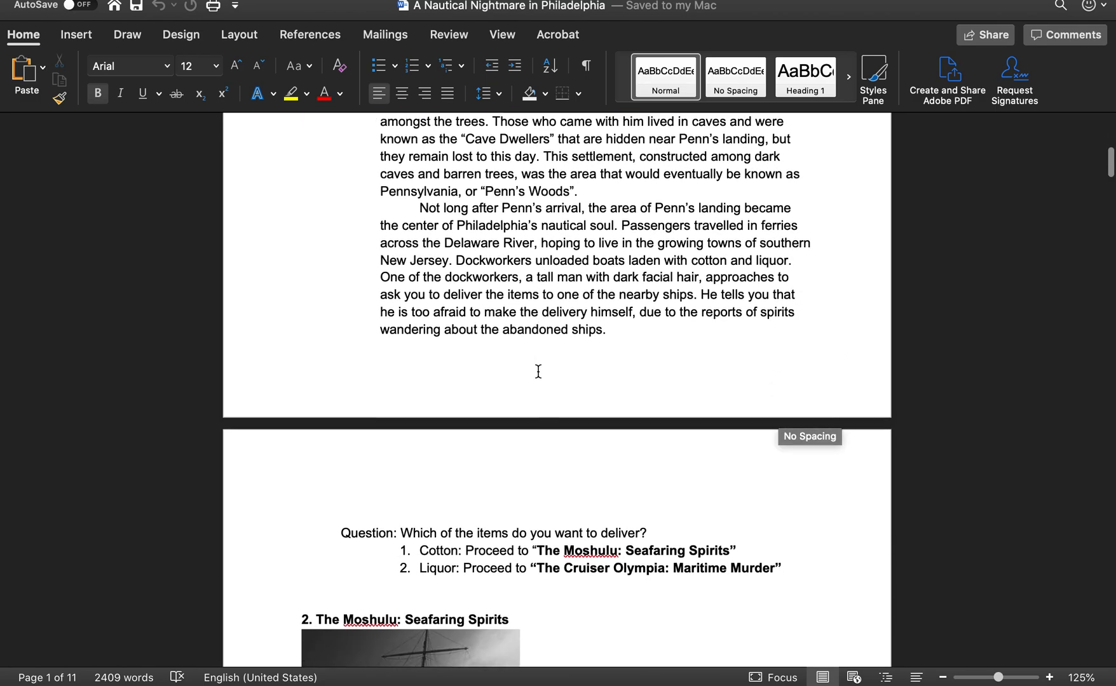
scroll(631, 469, down, 10)
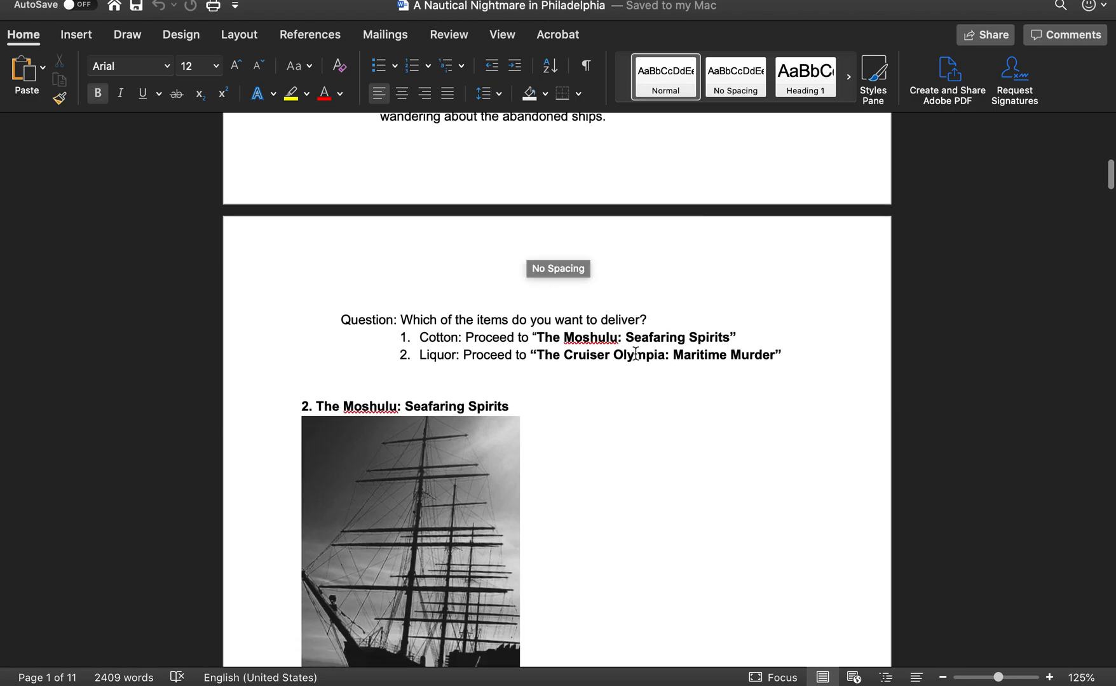
scroll(653, 448, down, 3)
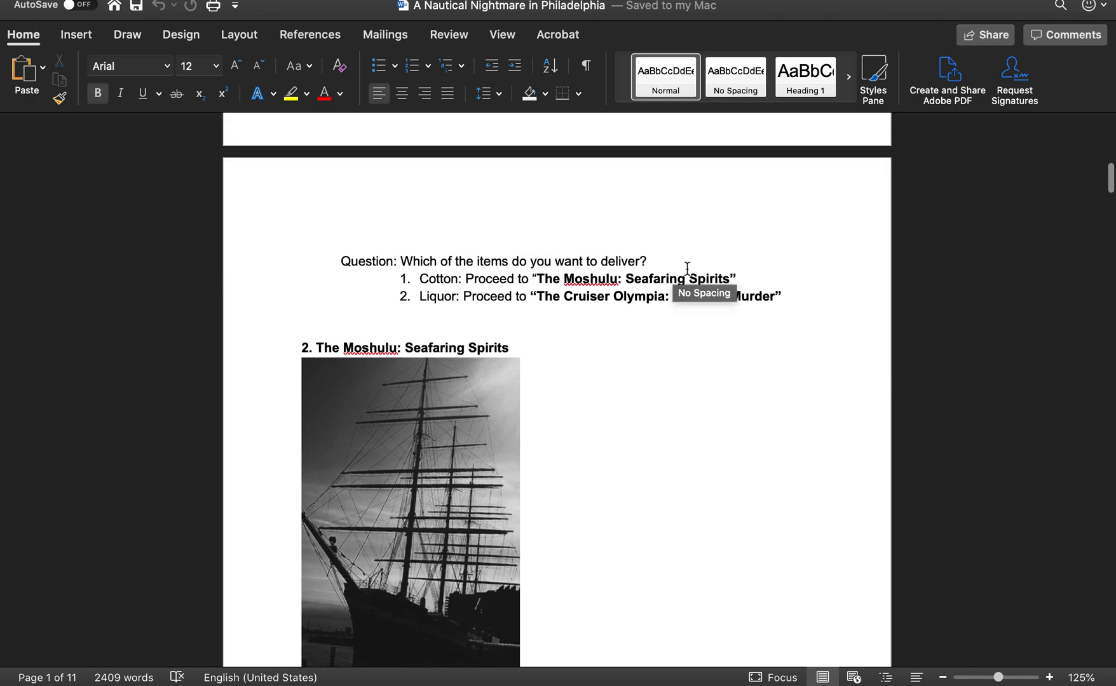
scroll(653, 349, down, 20)
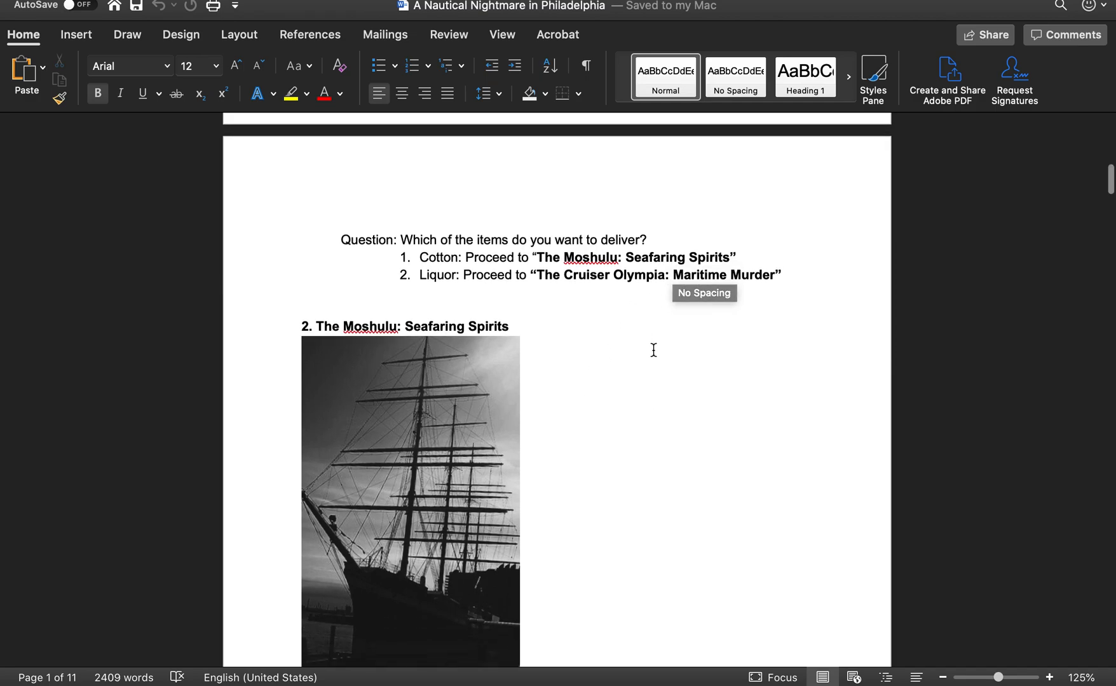
scroll(654, 350, down, 5)
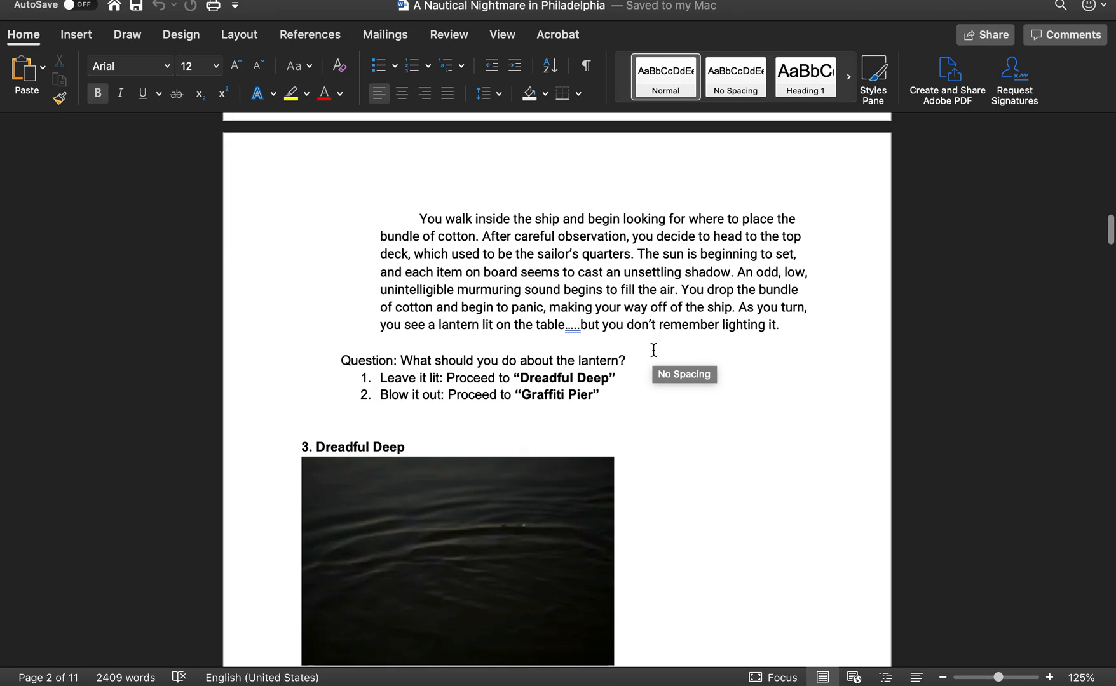
scroll(729, 449, up, 7)
Step: Examine the adventure's branching flowchart in Preview, then return to the reference junket in the browser
key(ctrl+Up)
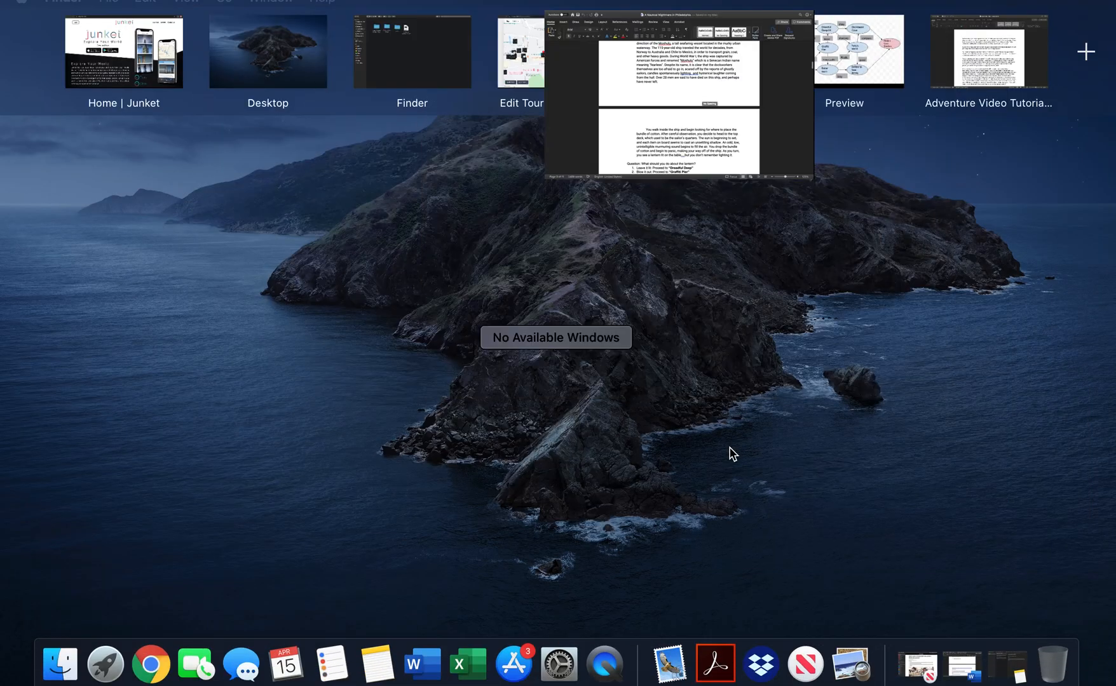
click(845, 47)
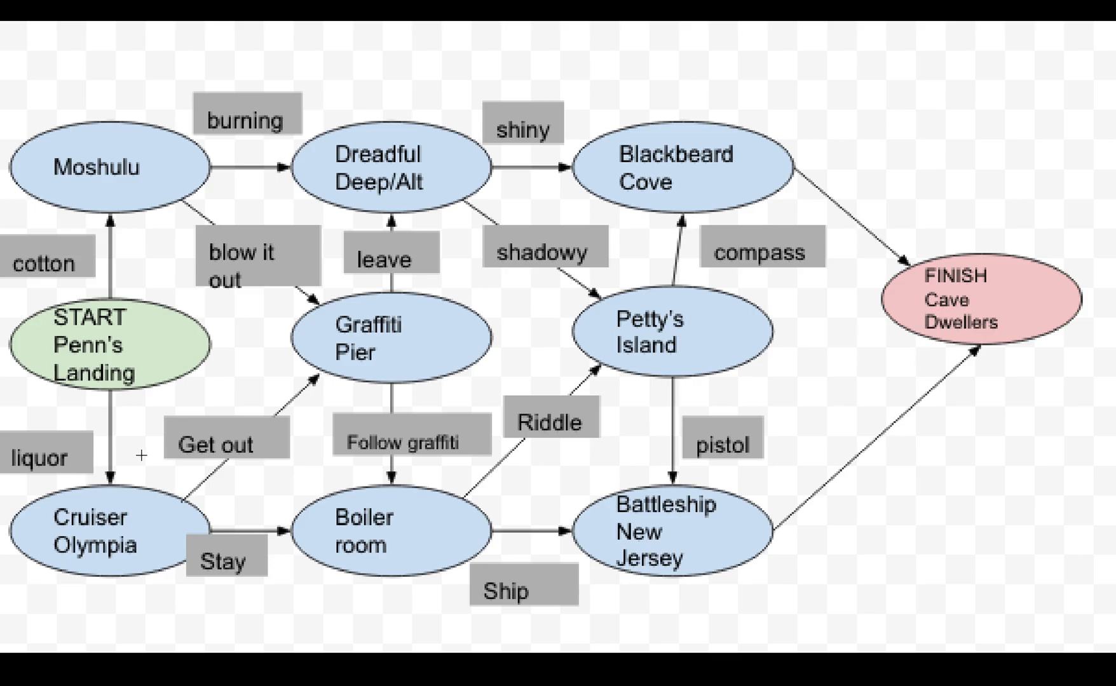
key(ctrl+Up)
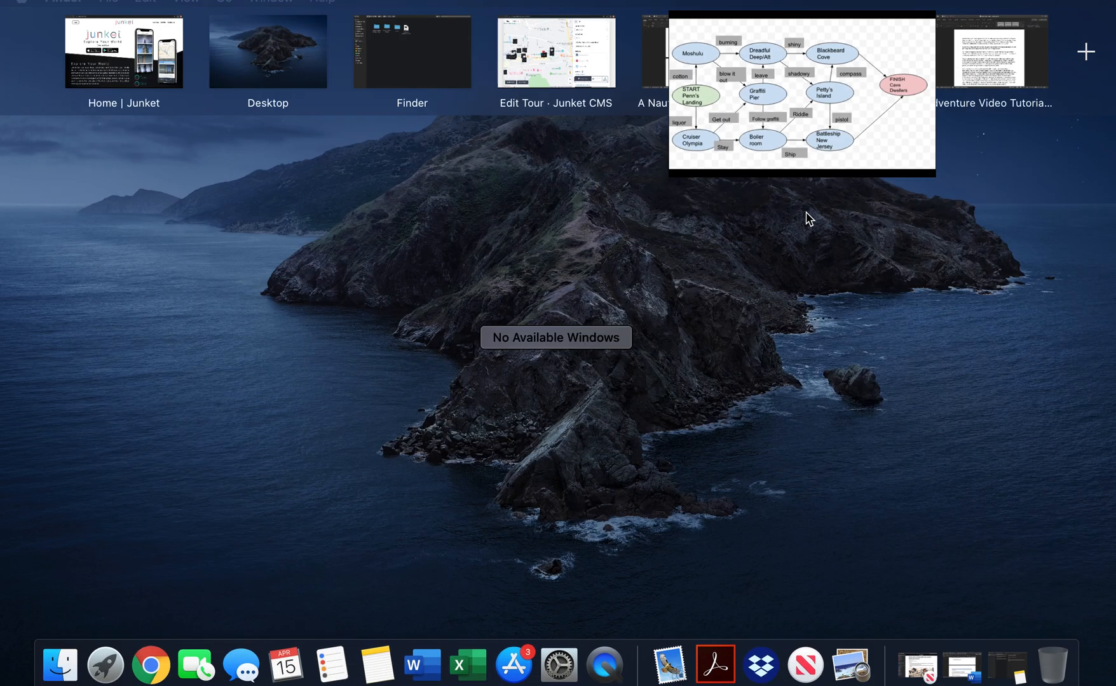
click(555, 74)
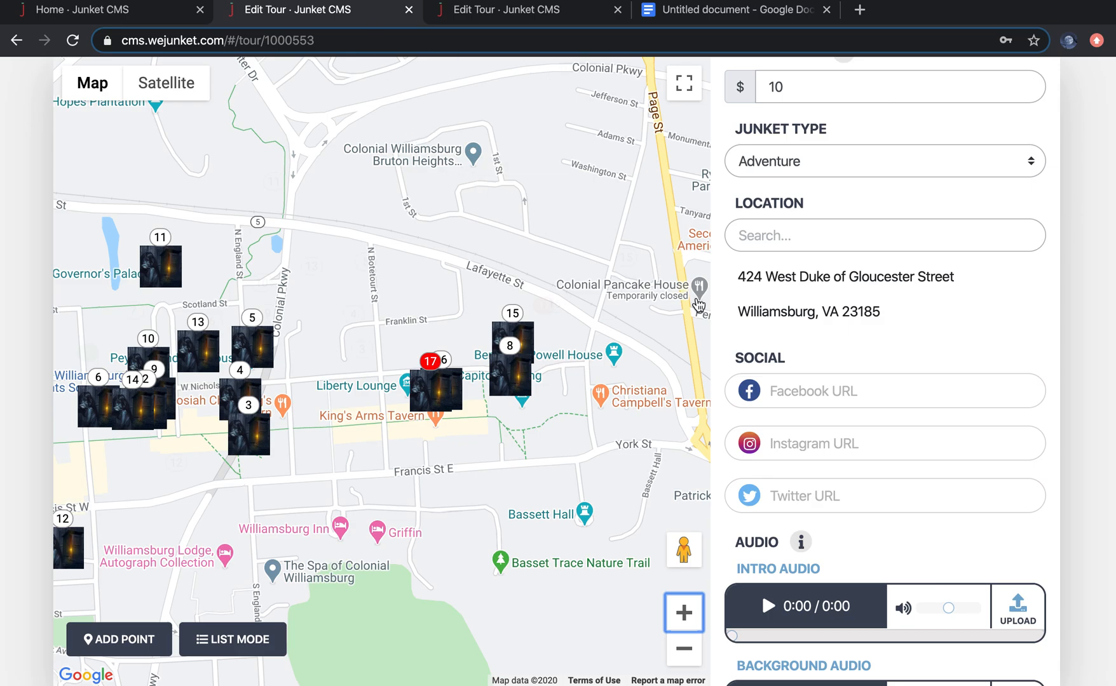
Step: Scroll through the reference junket's title, description and pricing, and switch its stops to list mode
scroll(821, 258, up, 9)
scroll(820, 255, up, 2)
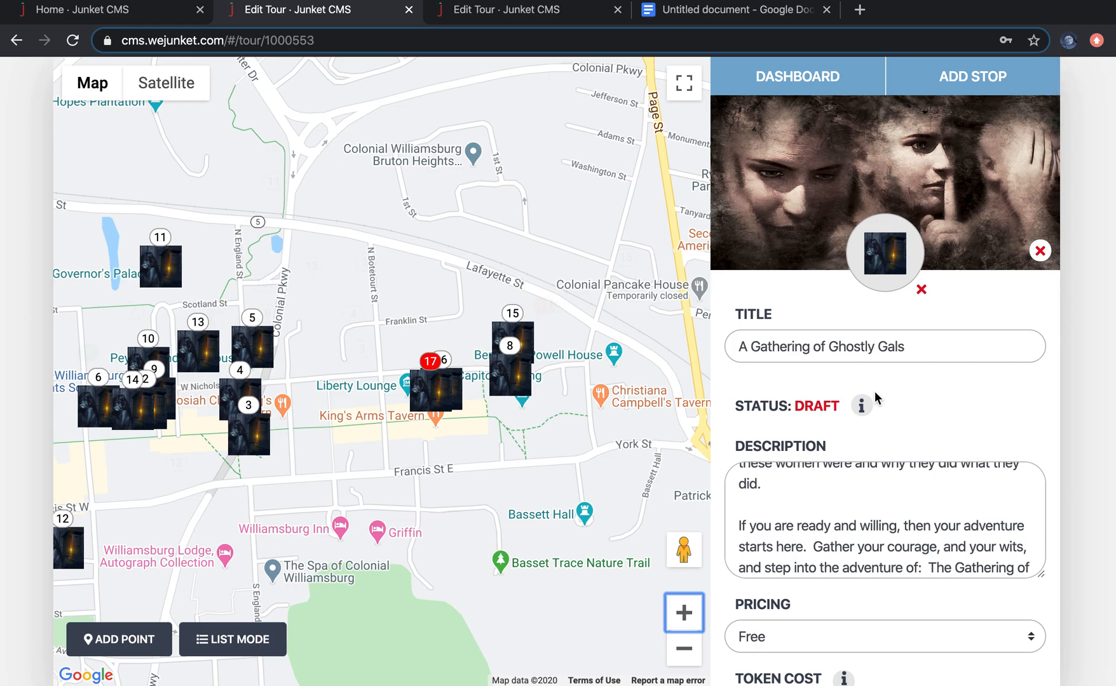
scroll(935, 452, down, 7)
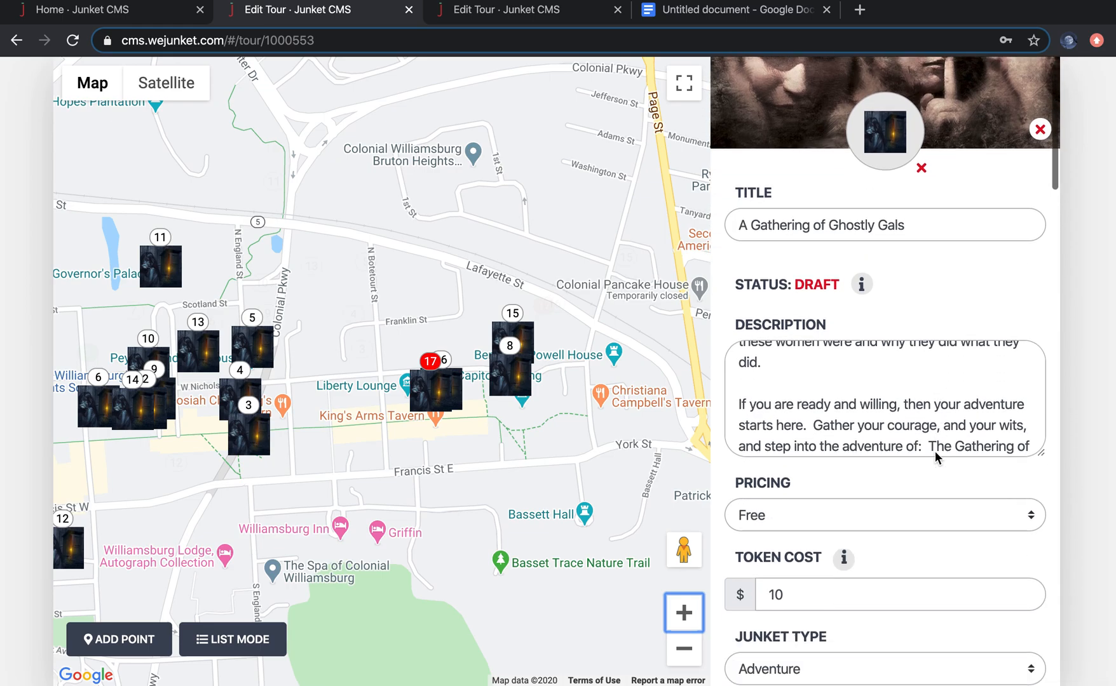
scroll(935, 452, up, 5)
scroll(935, 451, up, 5)
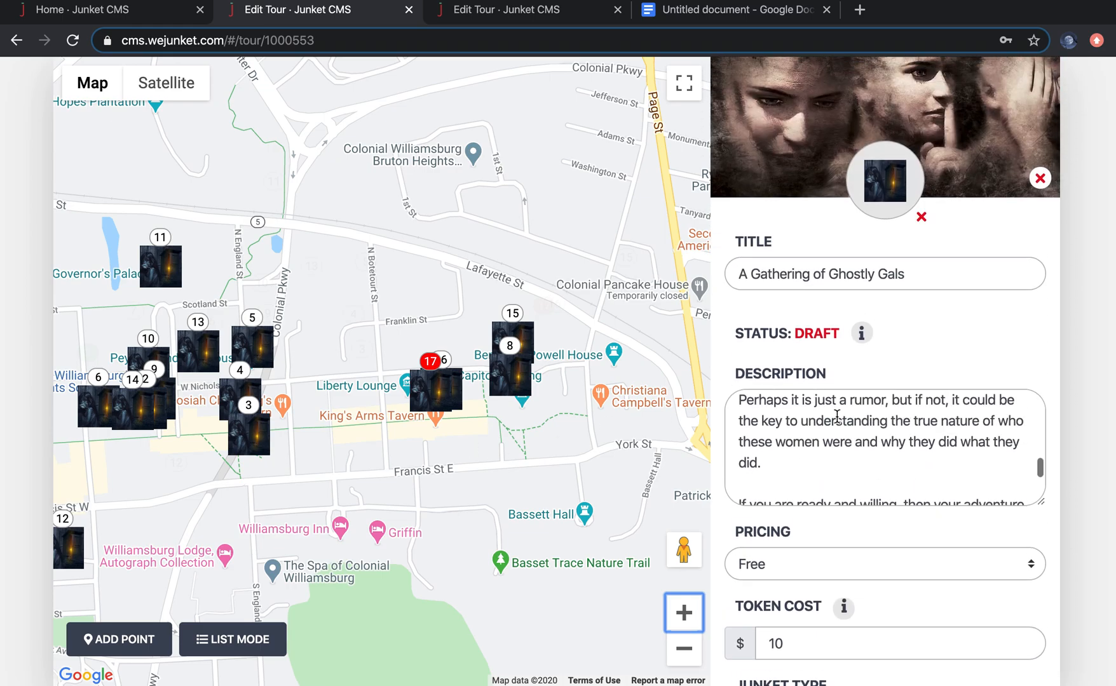
click(208, 642)
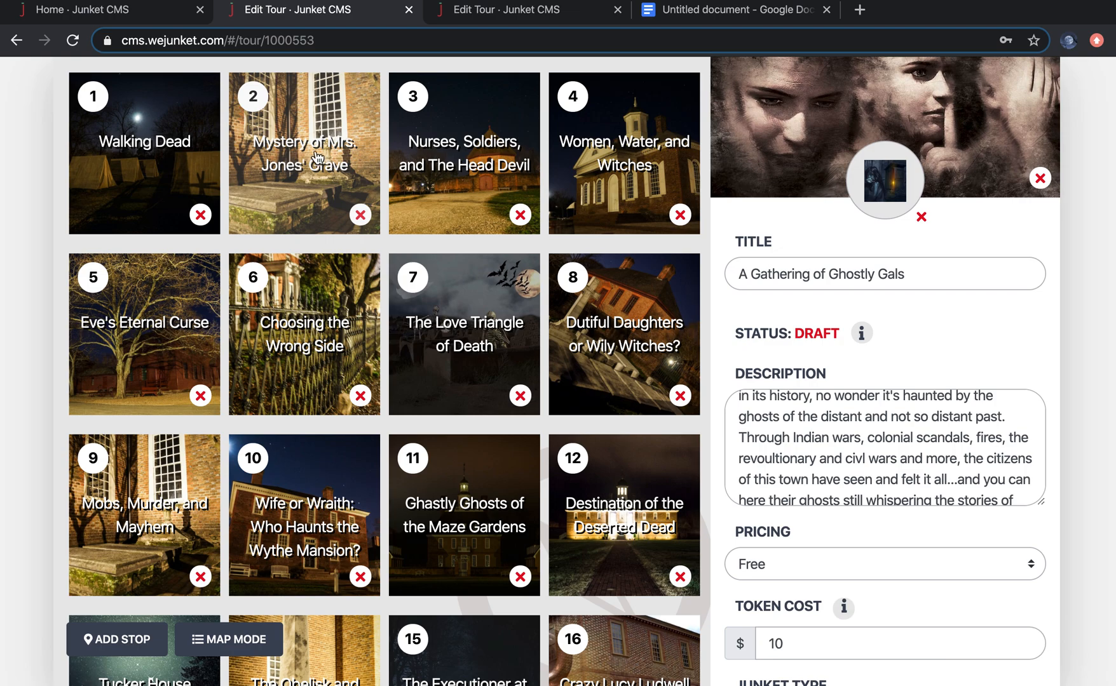
Step: Open the reference junket's Walking Dead stop and review its description, location, media, question prompt and multiple-choice options
click(146, 162)
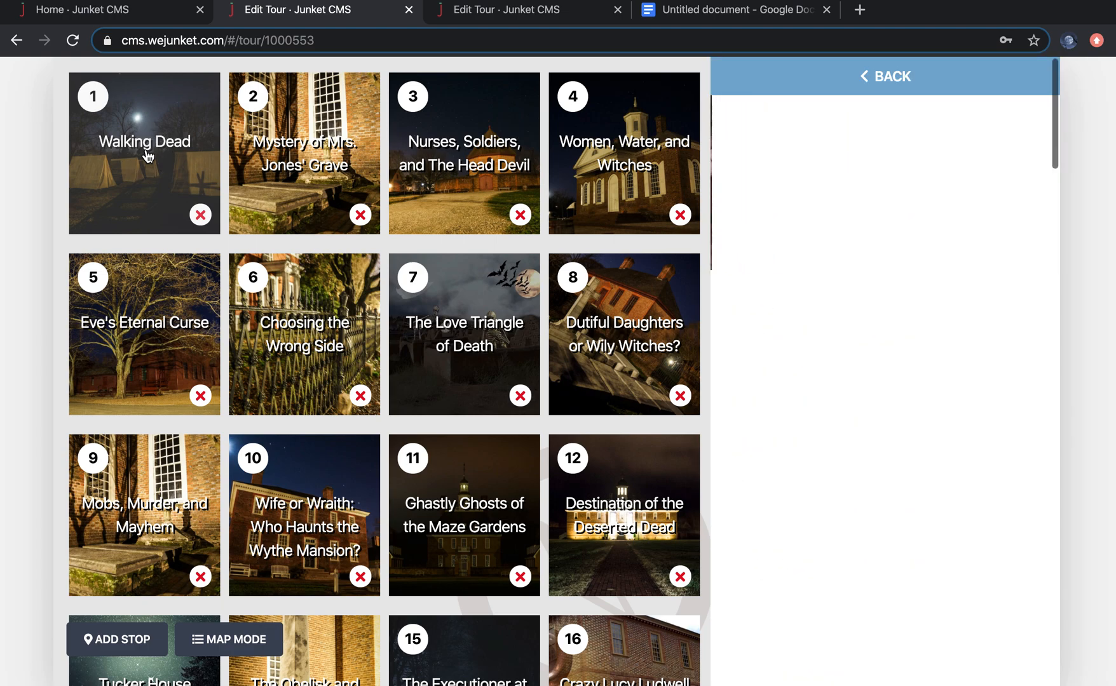
scroll(962, 555, down, 3)
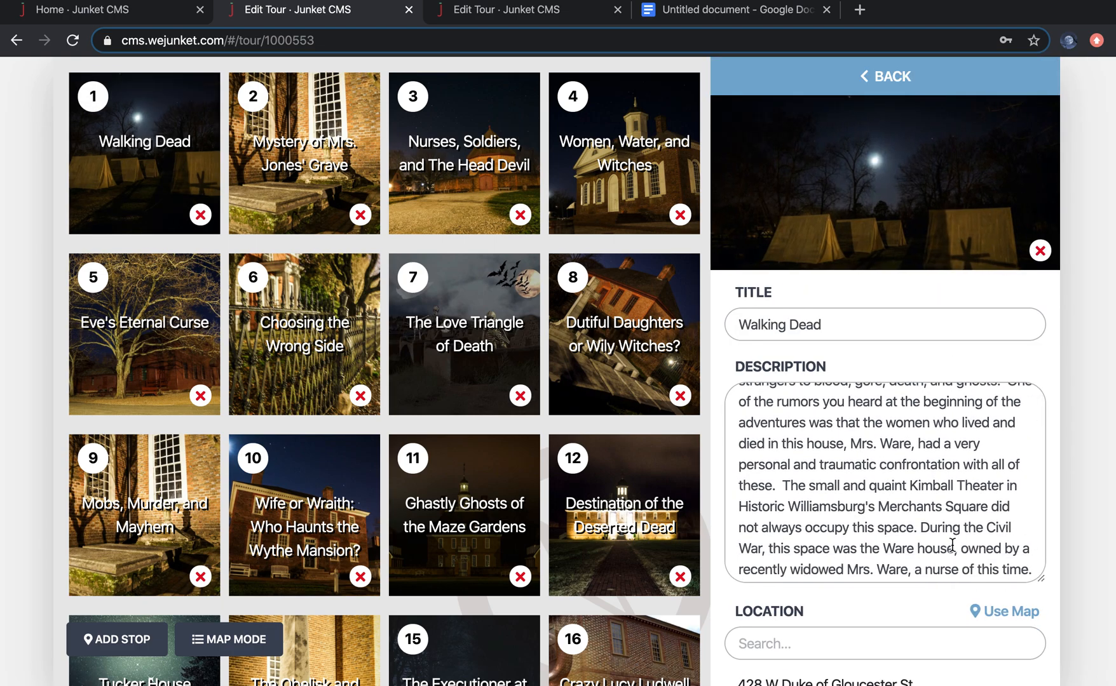
scroll(951, 544, down, 10)
scroll(951, 545, down, 5)
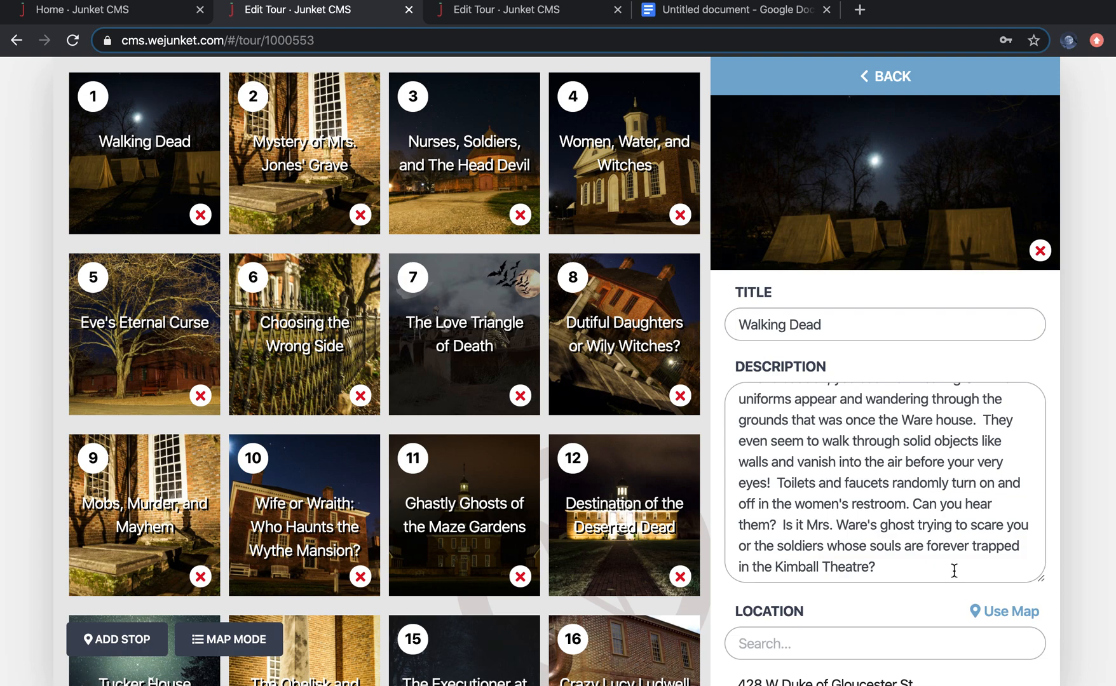
scroll(923, 615, down, 3)
scroll(926, 578, down, 12)
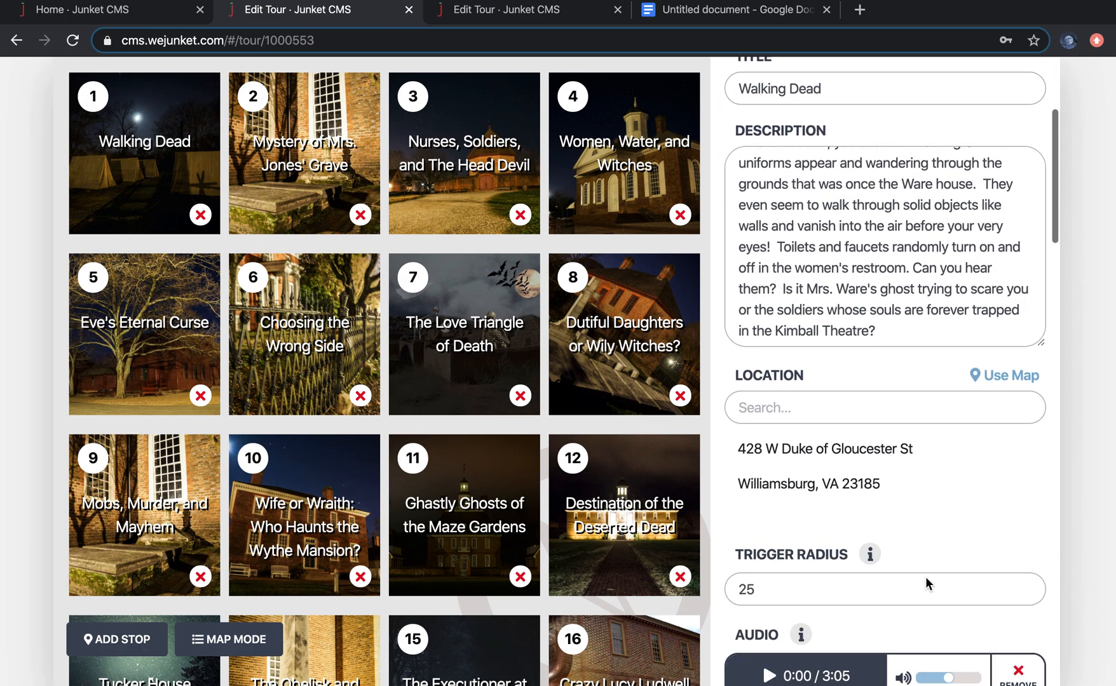
scroll(928, 584, down, 3)
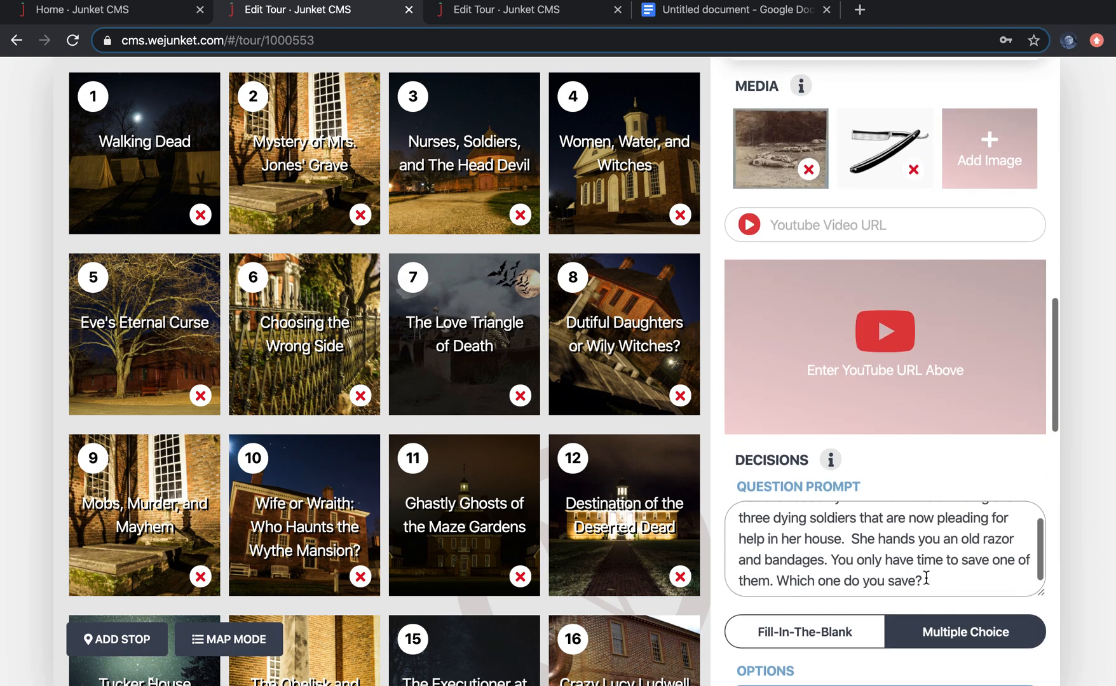
scroll(926, 579, down, 9)
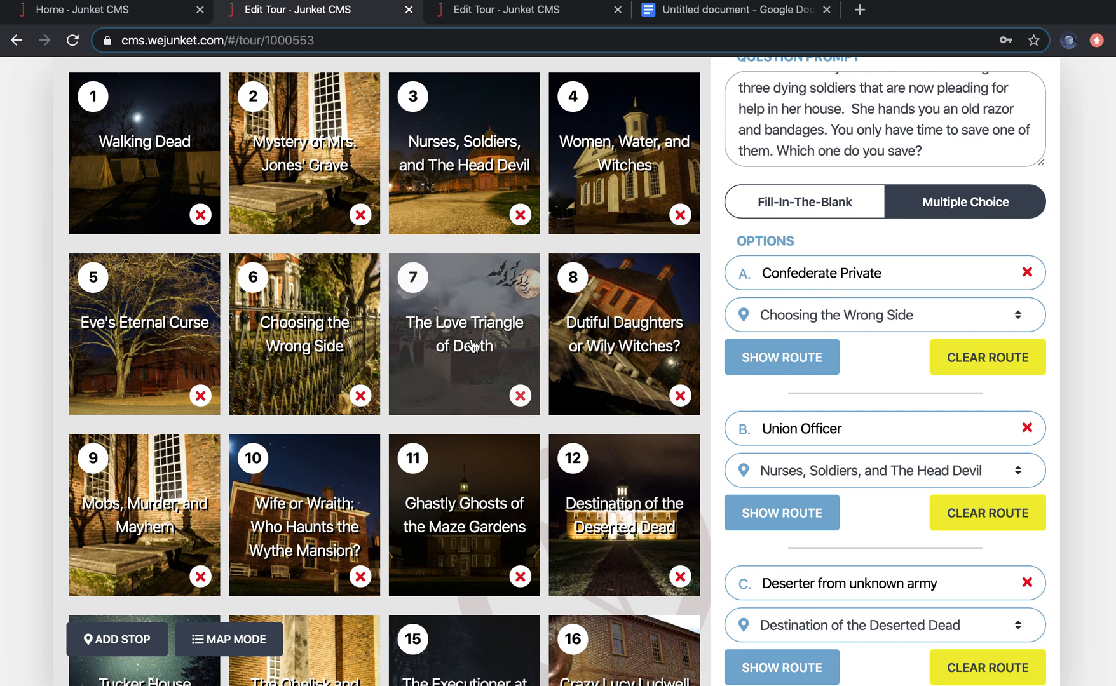
Step: Open the Choosing the Wrong Side stop and read through its description and location
click(316, 353)
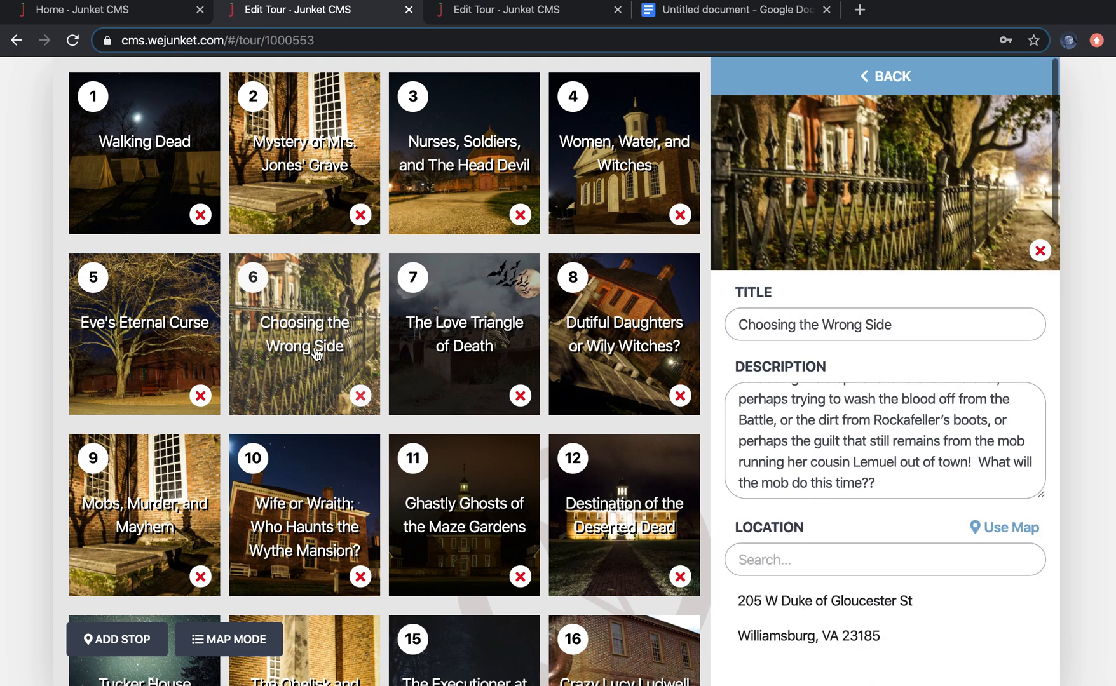
scroll(926, 439, up, 10)
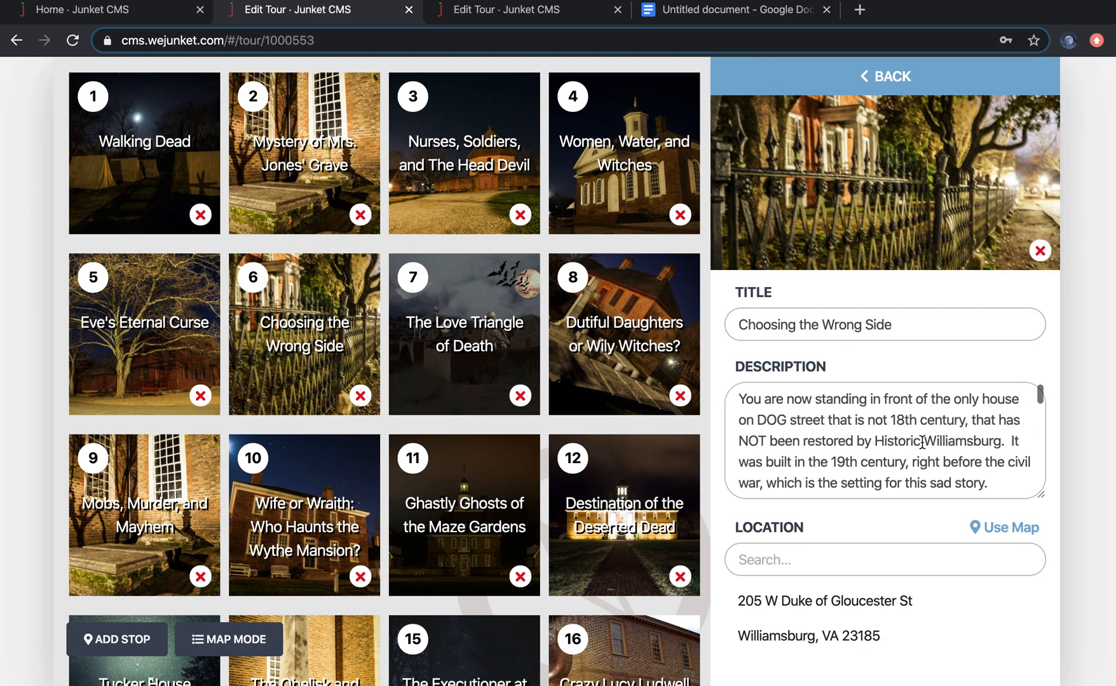
scroll(923, 447, down, 6)
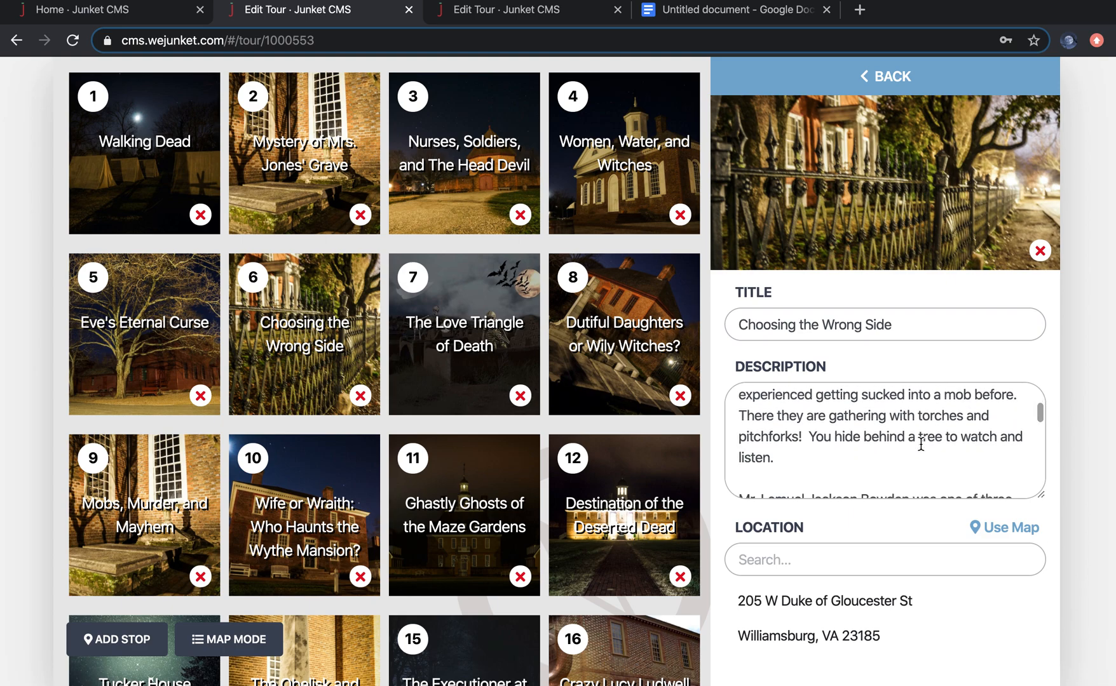
scroll(920, 445, down, 3)
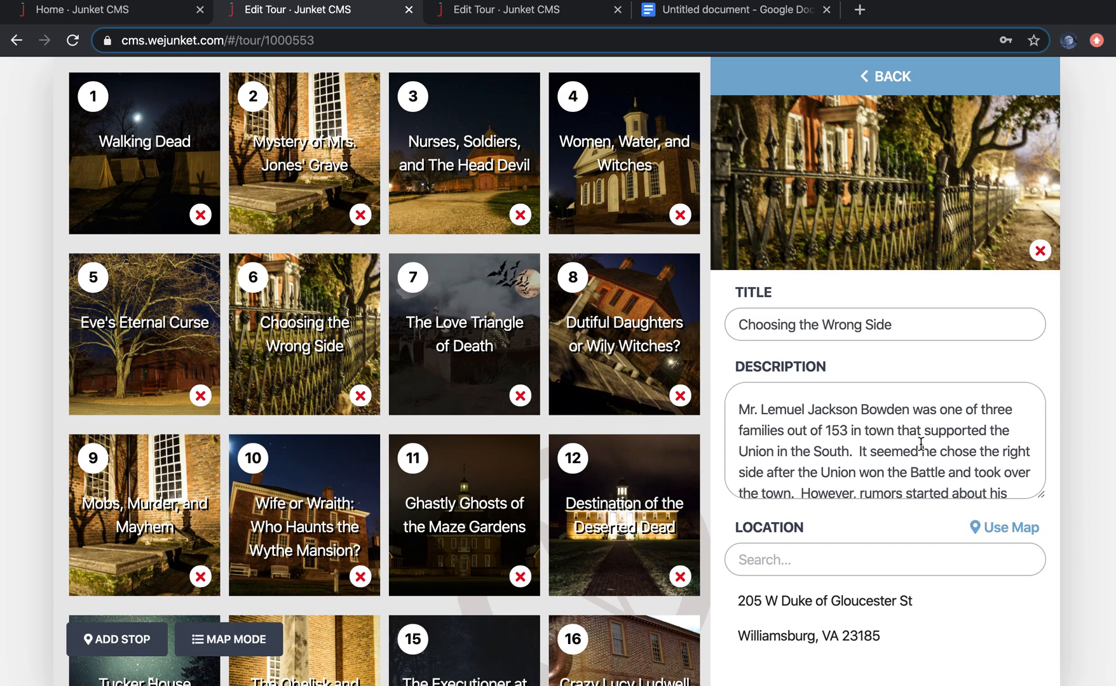
Step: Switch back to the Nautical Nightmare script document
key(ctrl+Up)
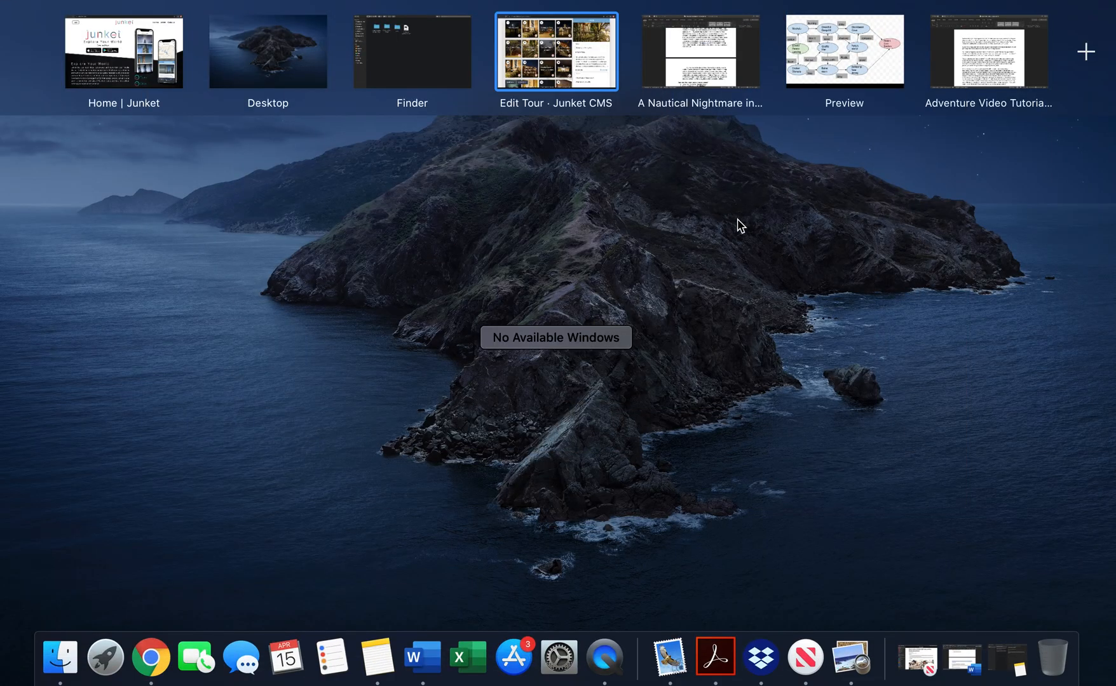
click(731, 59)
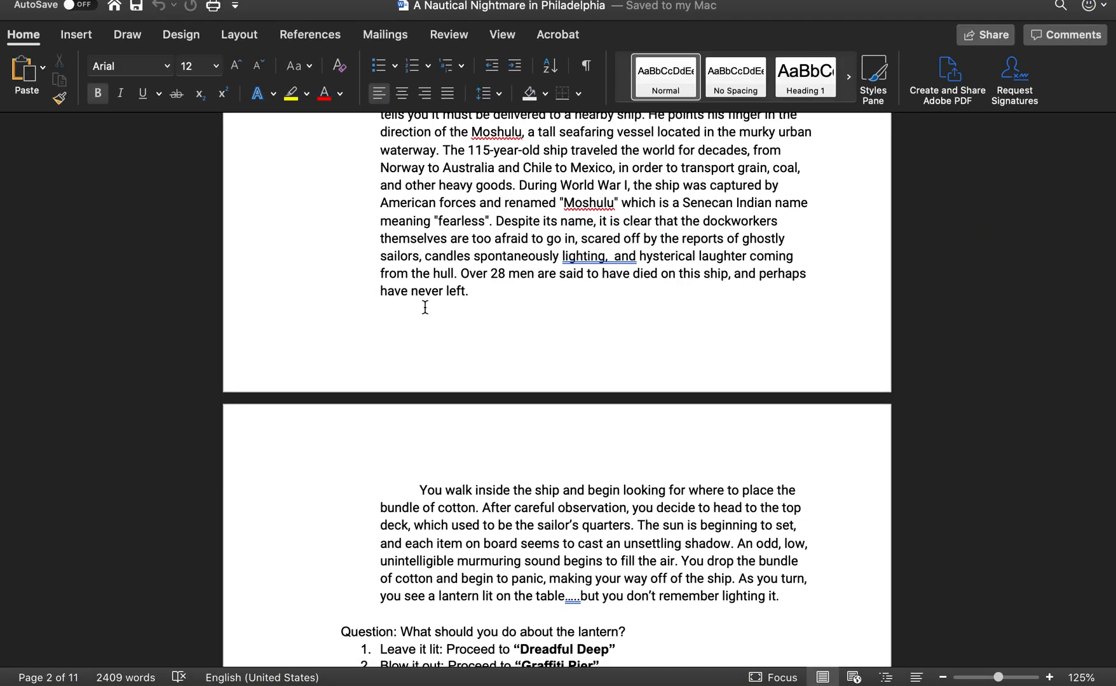
Step: Copy the script's Penn's Landing introduction paragraphs into the Bruton stop's description
scroll(426, 308, up, 10)
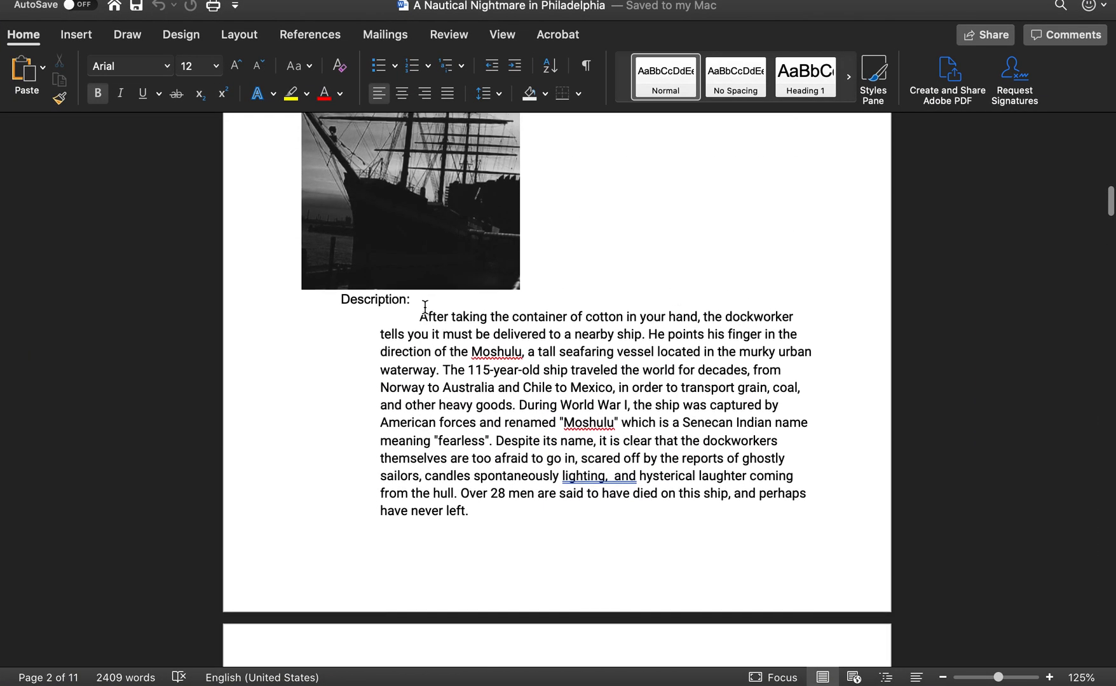
scroll(425, 308, up, 5)
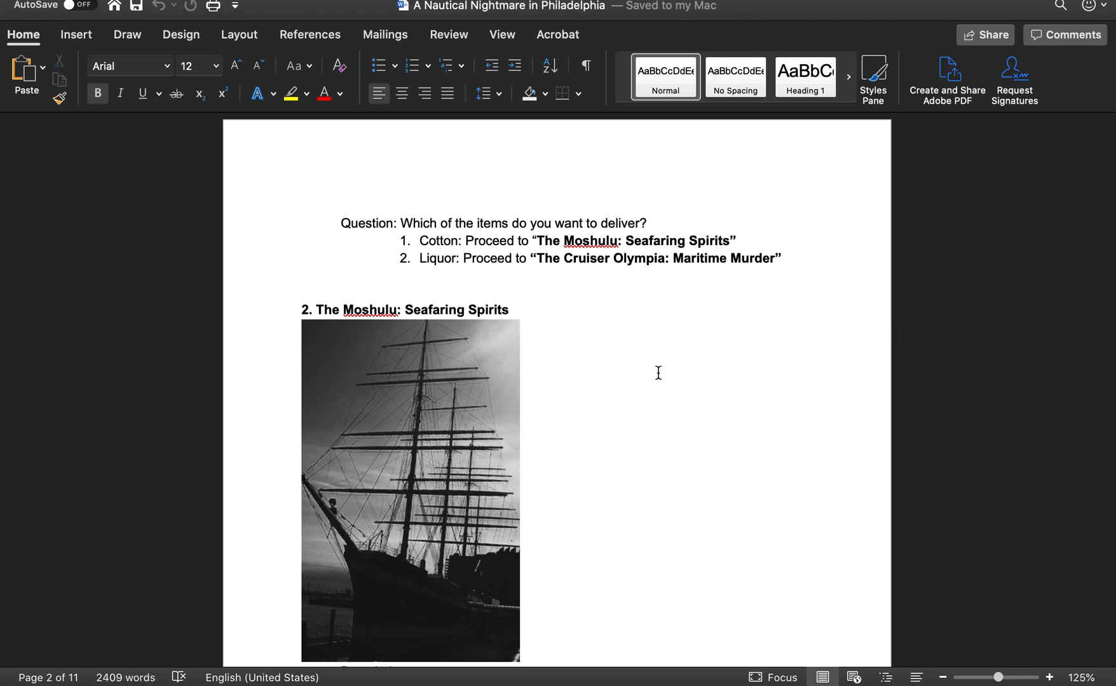
key(ctrl+Up)
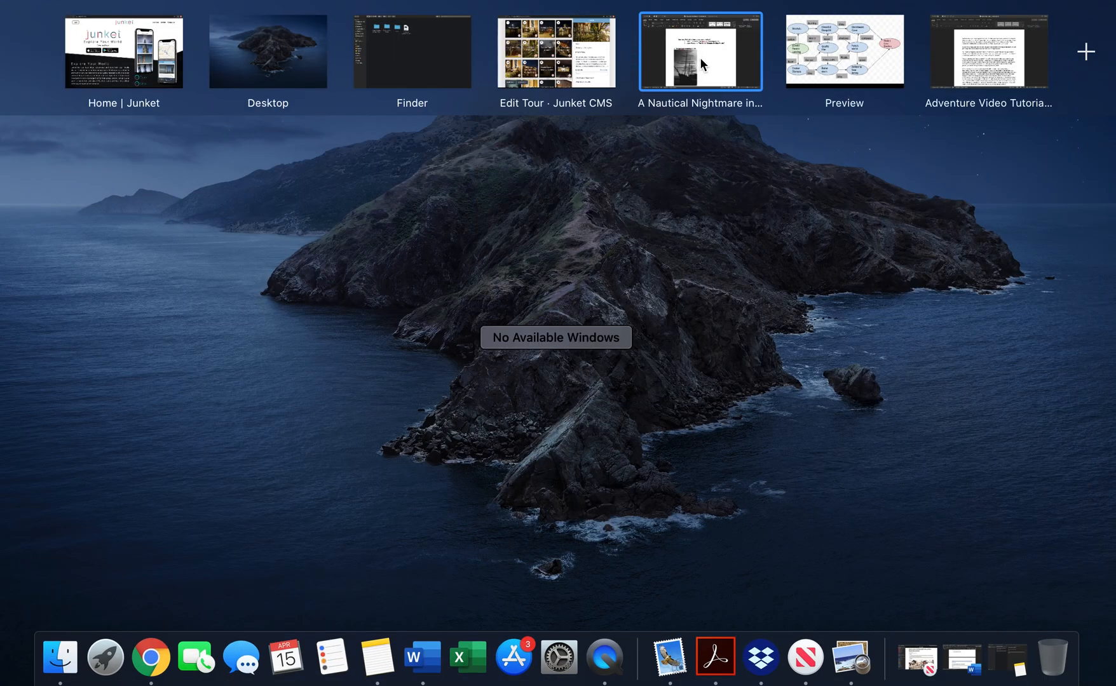
click(570, 61)
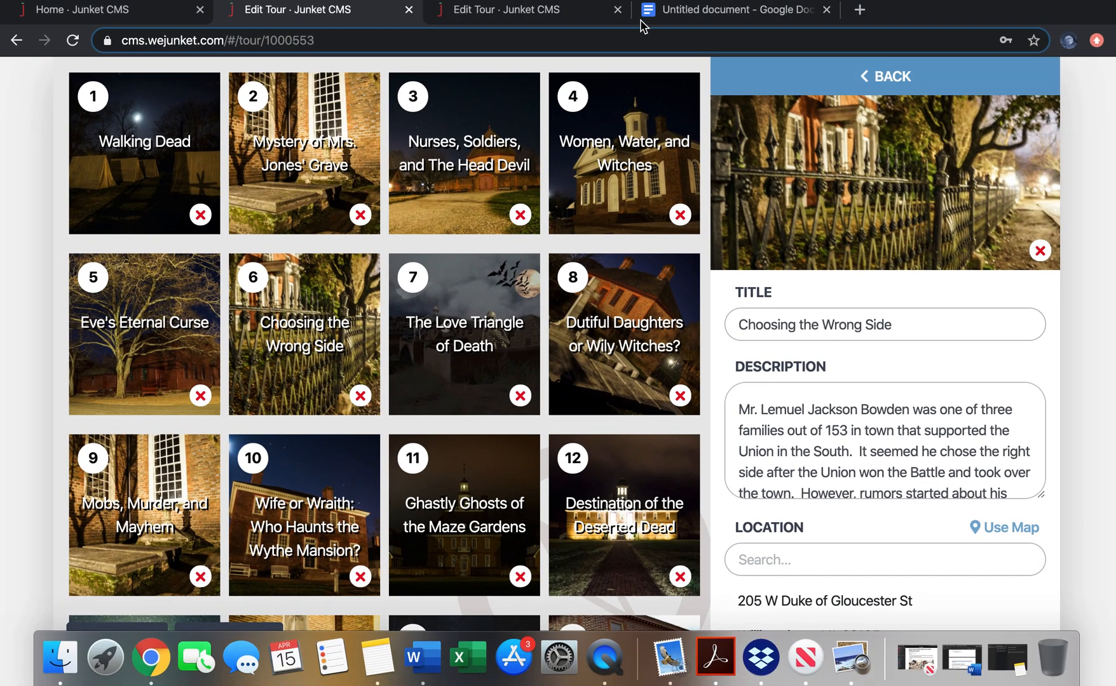
click(548, 11)
scroll(810, 262, up, 10)
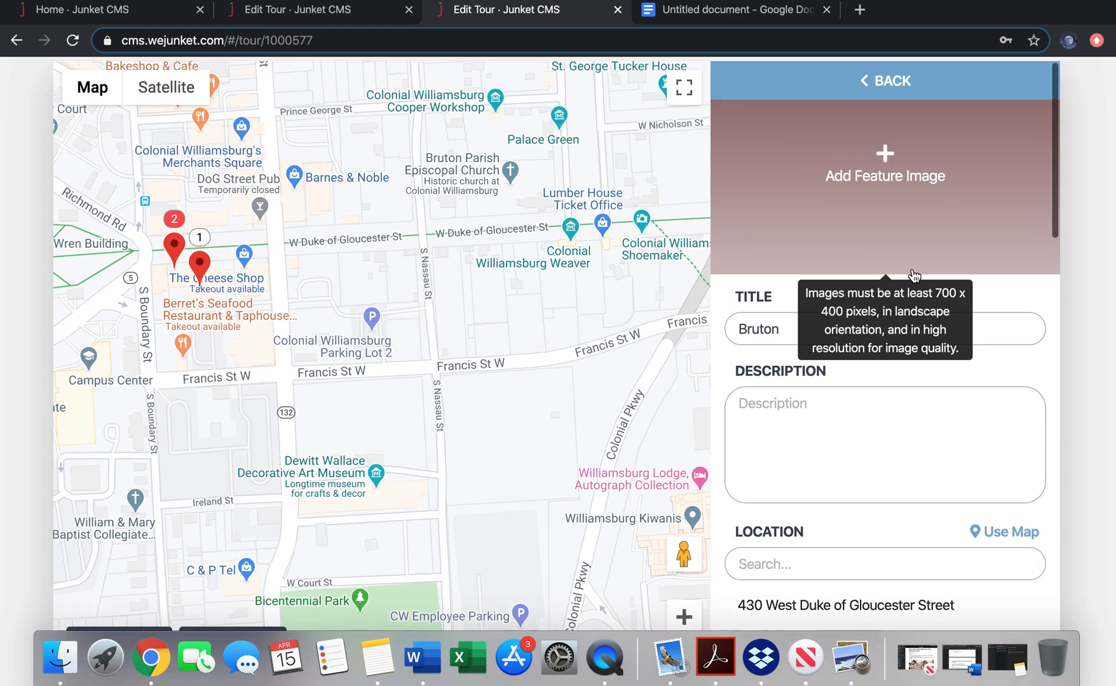
click(864, 445)
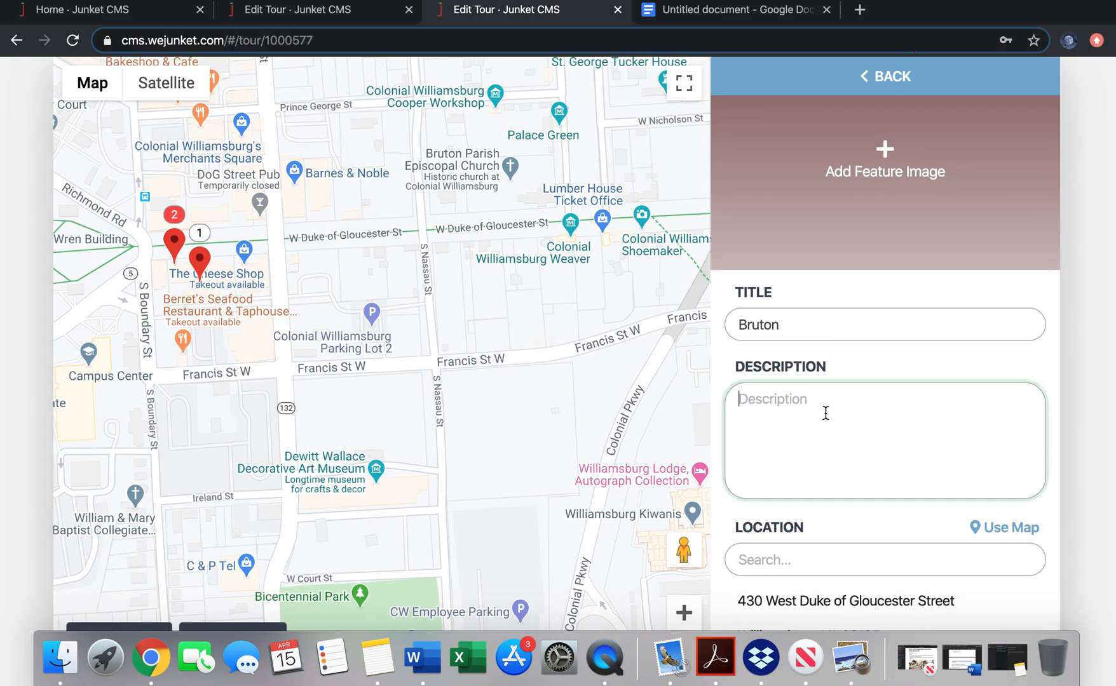
key(ctrl+Up)
click(715, 66)
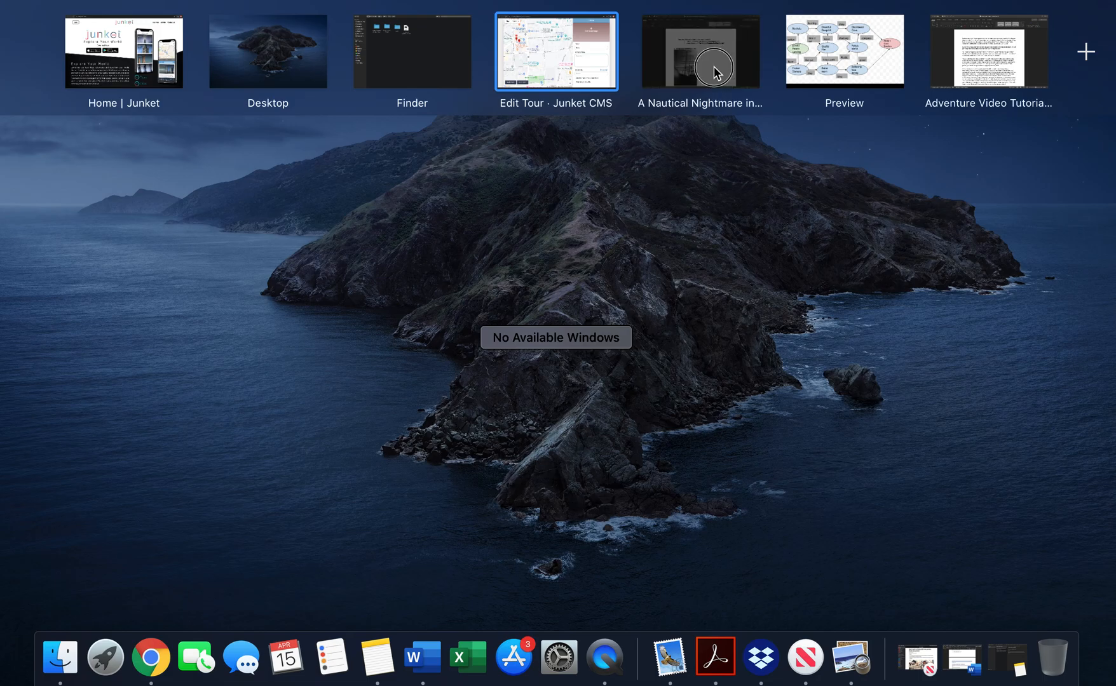
scroll(635, 229, up, 15)
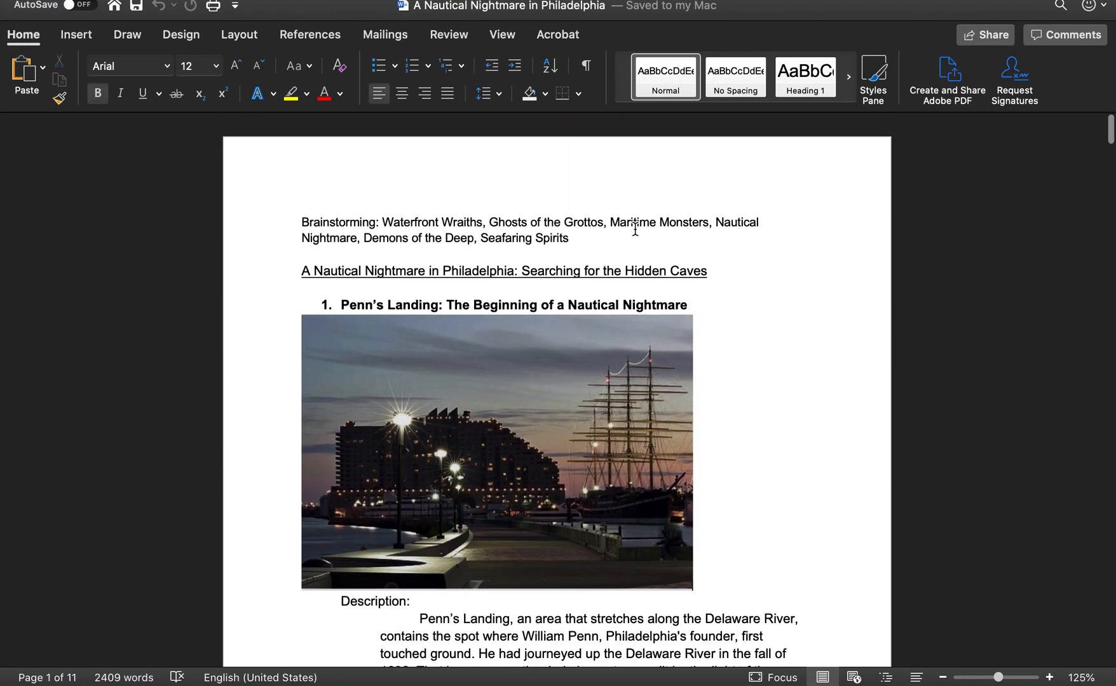
scroll(635, 229, down, 5)
scroll(792, 316, down, 10)
drag(633, 509, 424, 205)
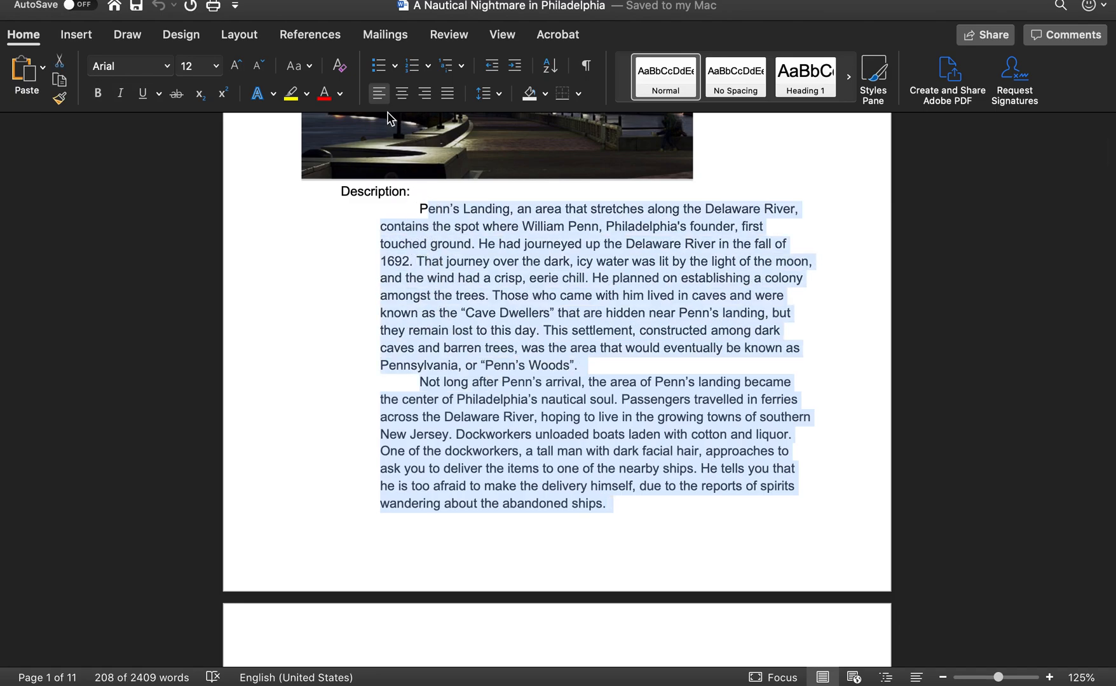
key(ctrl+Up)
click(556, 70)
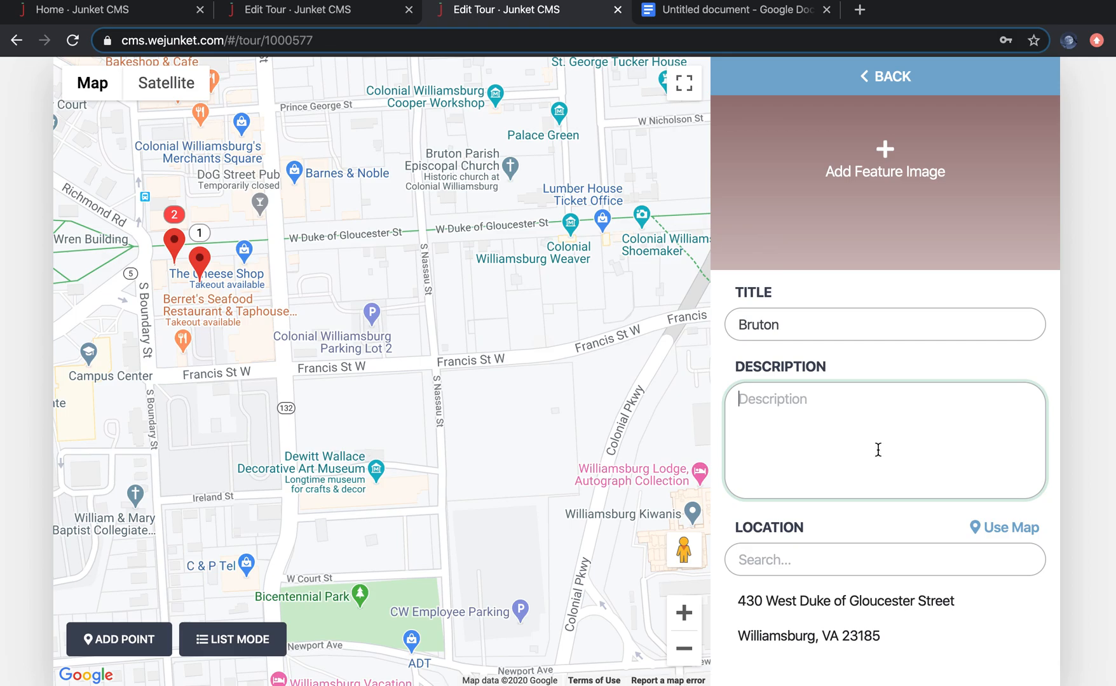
key(super+v)
Step: Scroll through the Bruton stop's remaining fields: location, trigger radius, audio, media and decisions
scroll(925, 451, up, 5)
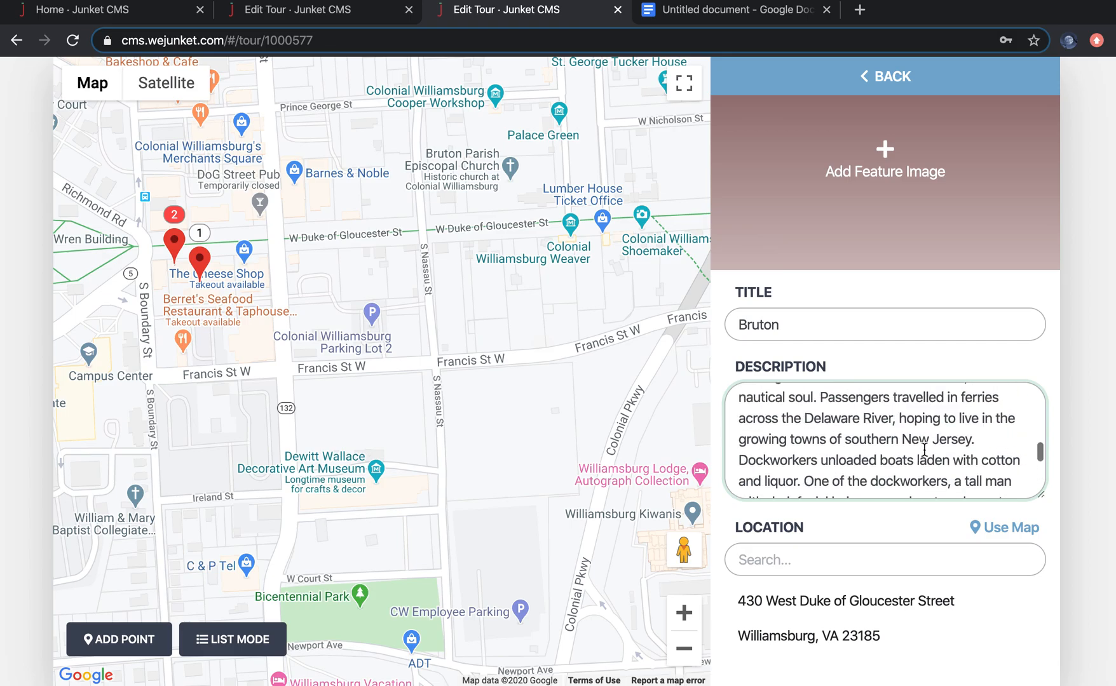
scroll(924, 429, down, 5)
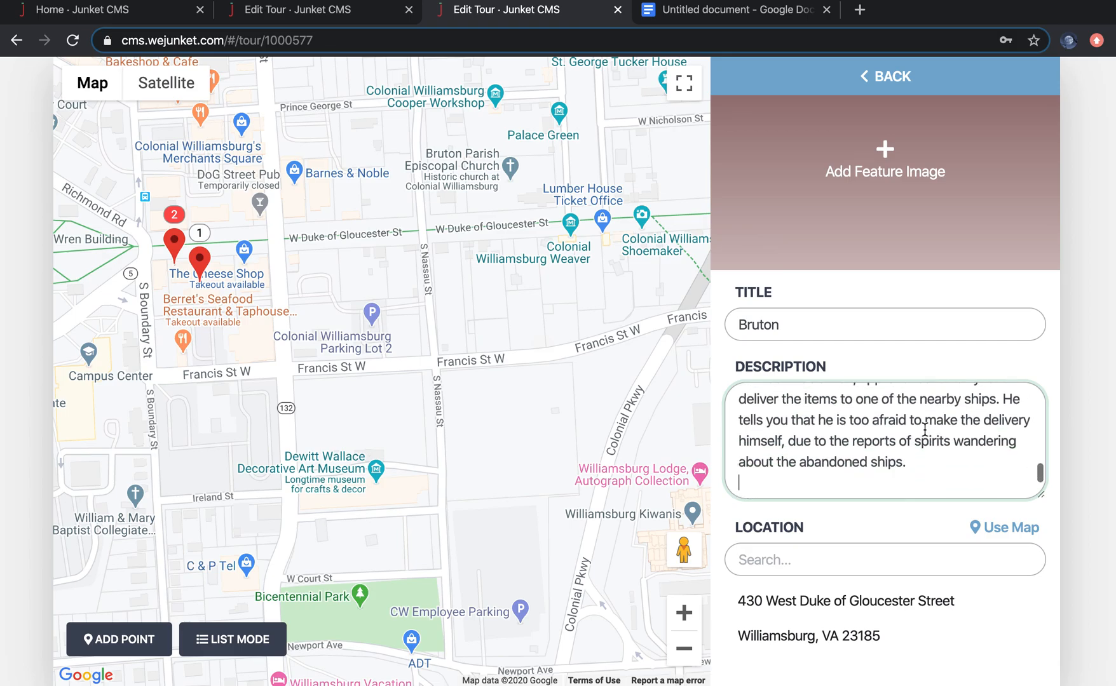
scroll(953, 479, down, 2)
scroll(932, 549, down, 5)
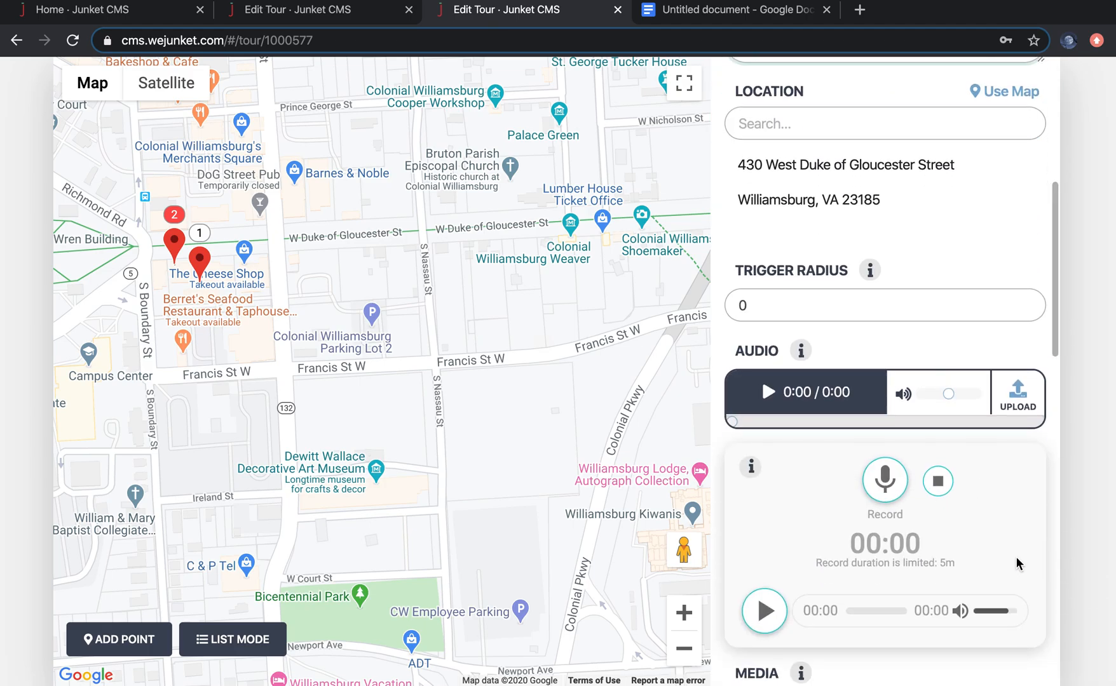
scroll(1017, 563, down, 2)
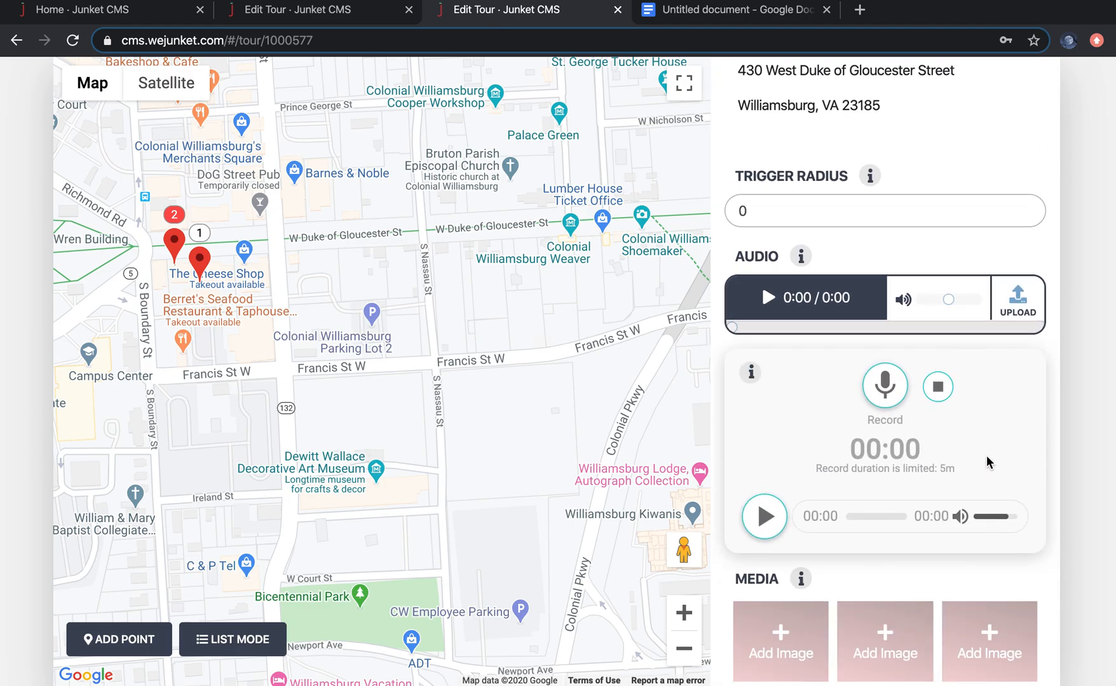
scroll(933, 202, up, 6)
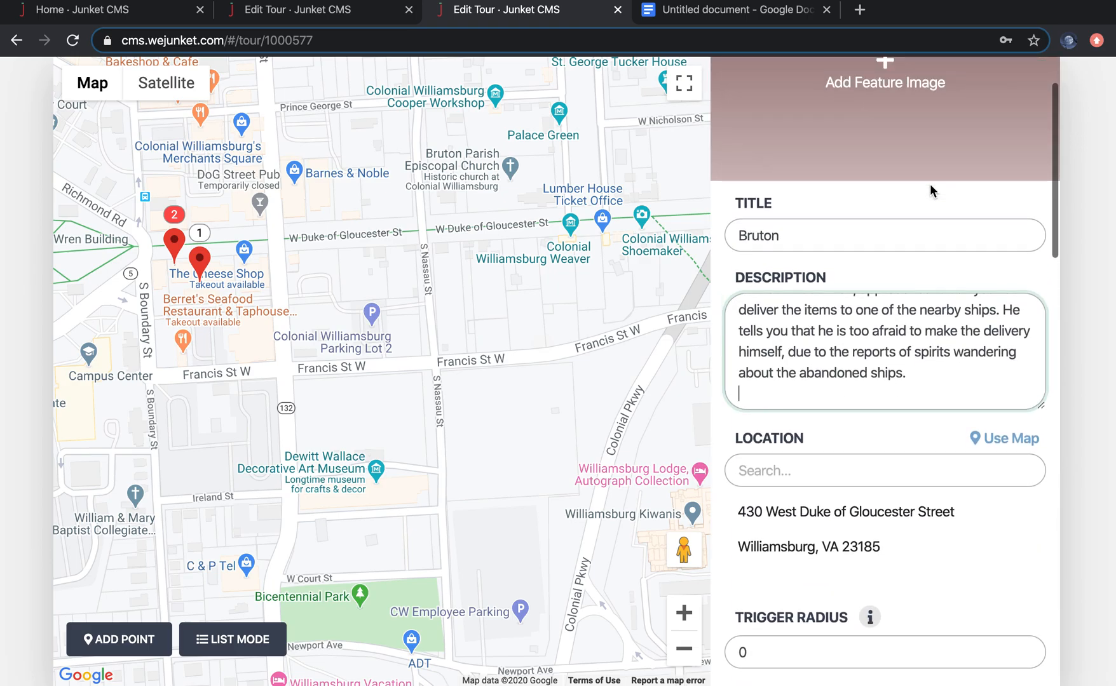
scroll(952, 367, down, 5)
scroll(952, 367, down, 5)
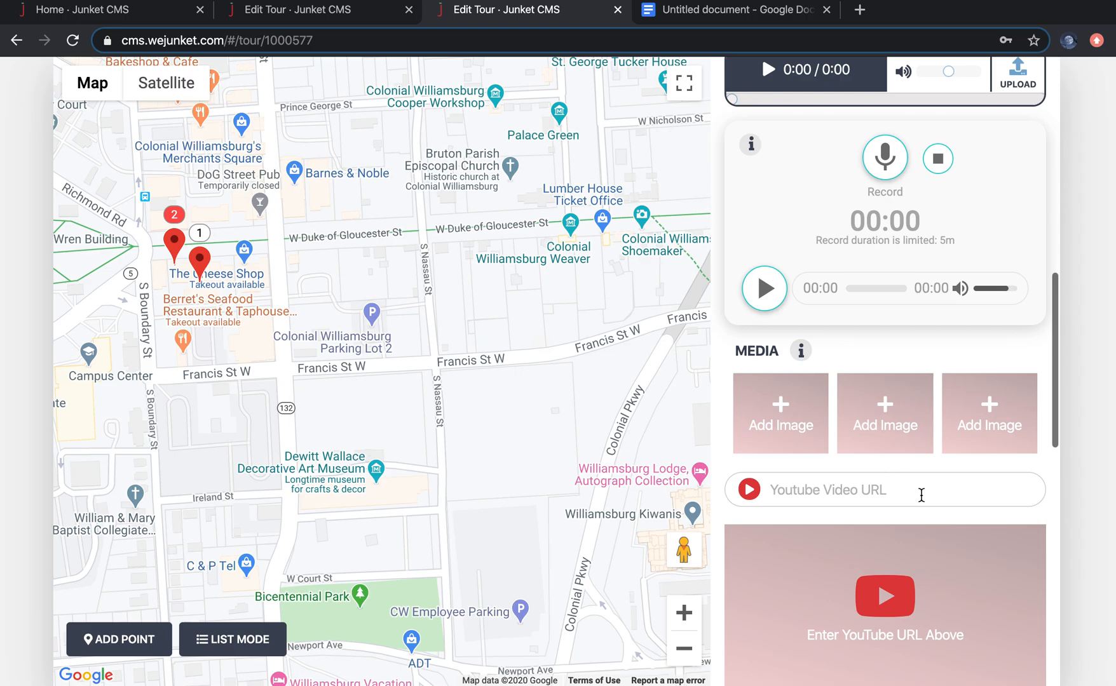
scroll(922, 495, down, 1)
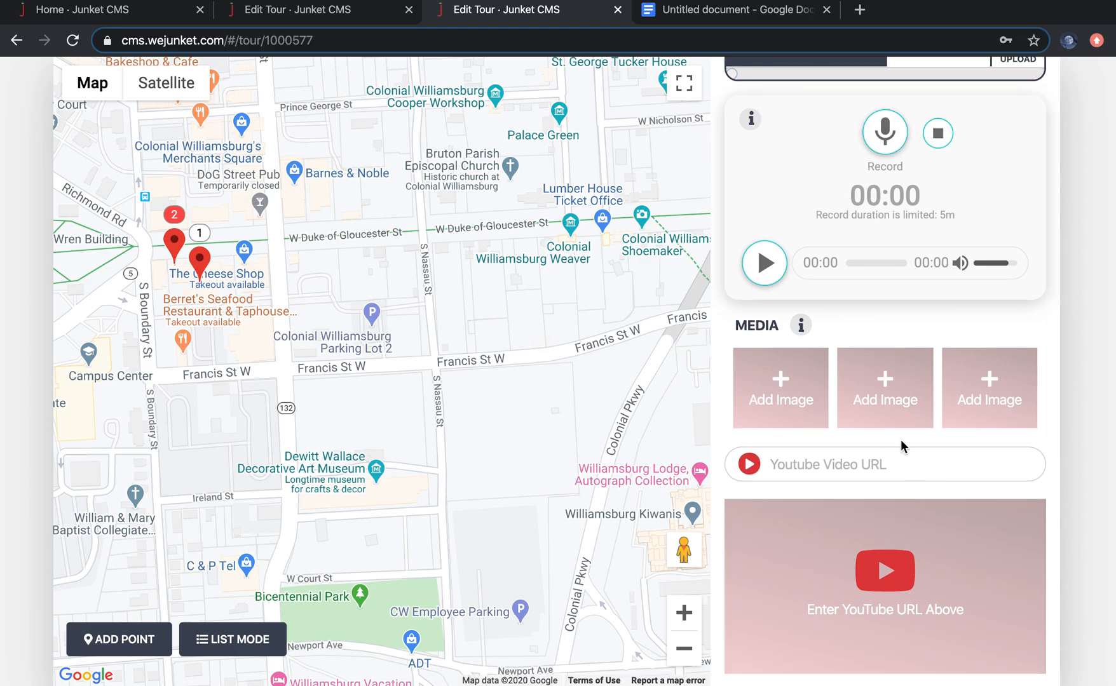
scroll(921, 478, down, 3)
scroll(922, 482, down, 10)
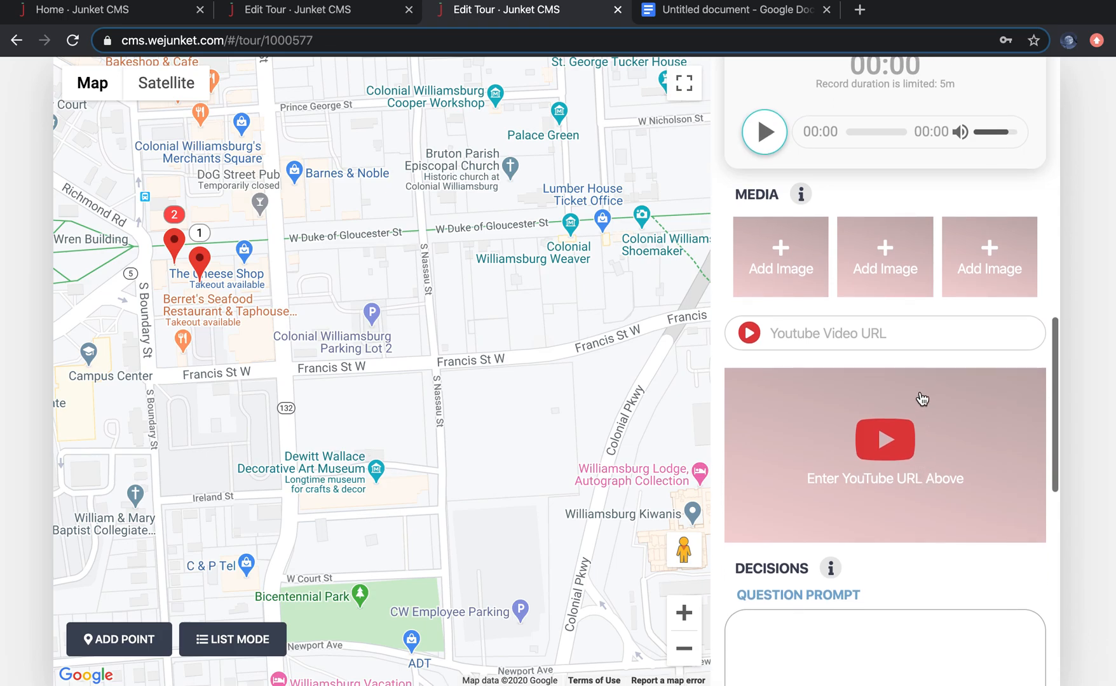
scroll(918, 394, up, 1)
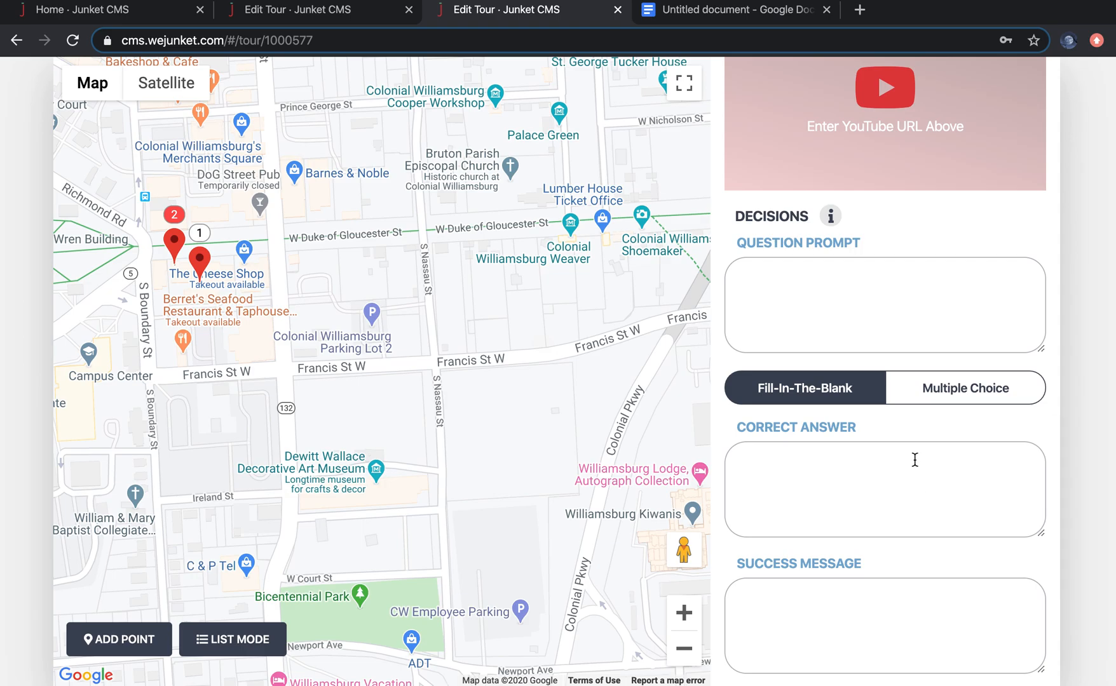
scroll(934, 520, down, 1)
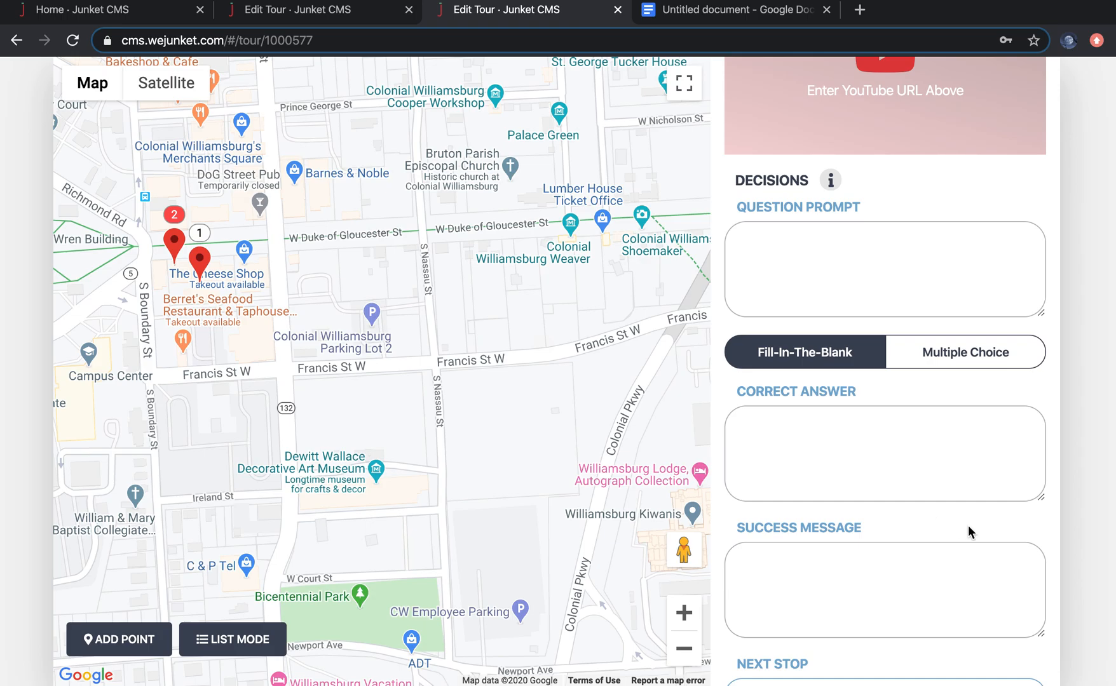
Step: Open the reference junket's Nurses, Soldiers, and The Head Devil stop and review its description, location, question prompt and options
key(ctrl+Up)
key(ctrl+Up)
click(350, 12)
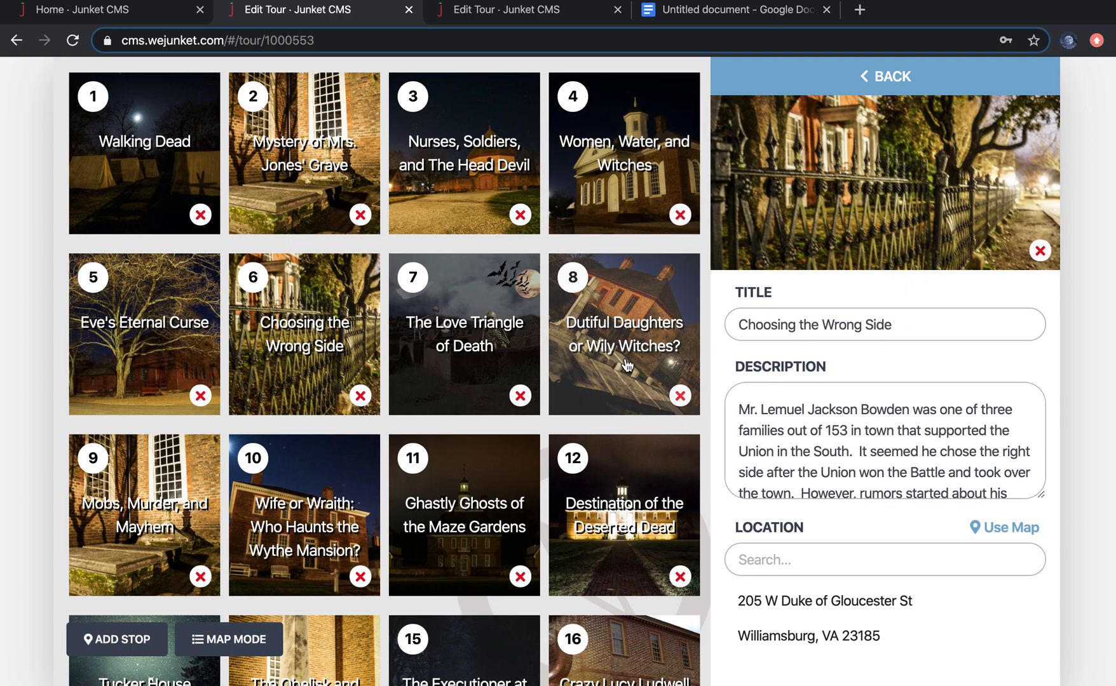
click(461, 162)
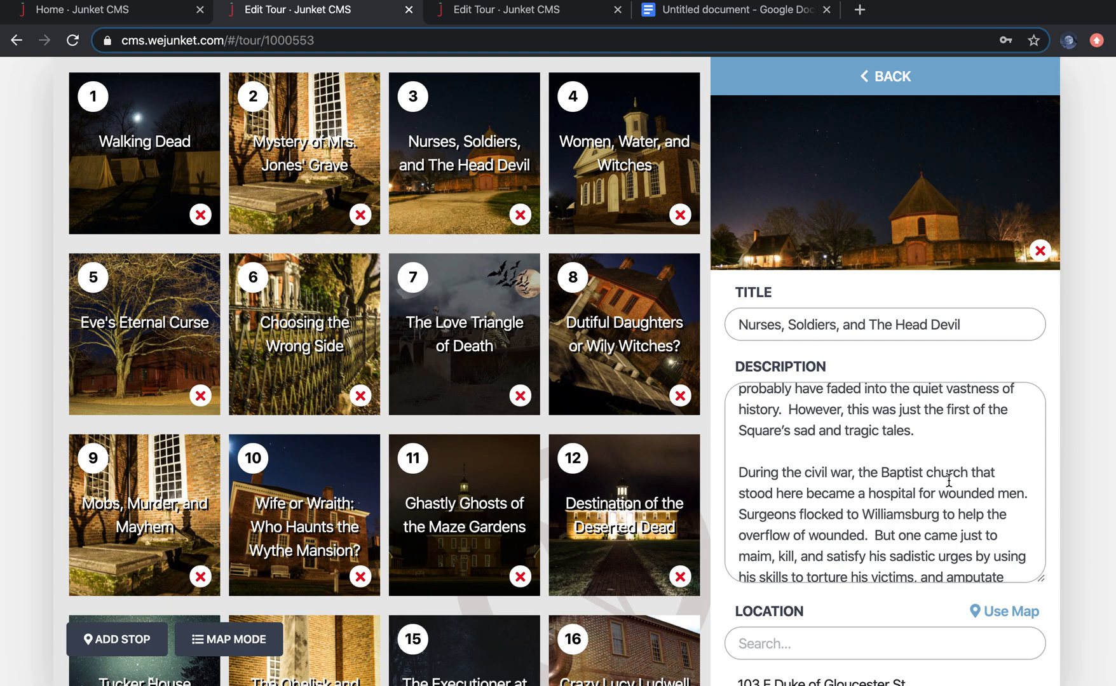
scroll(947, 508, down, 10)
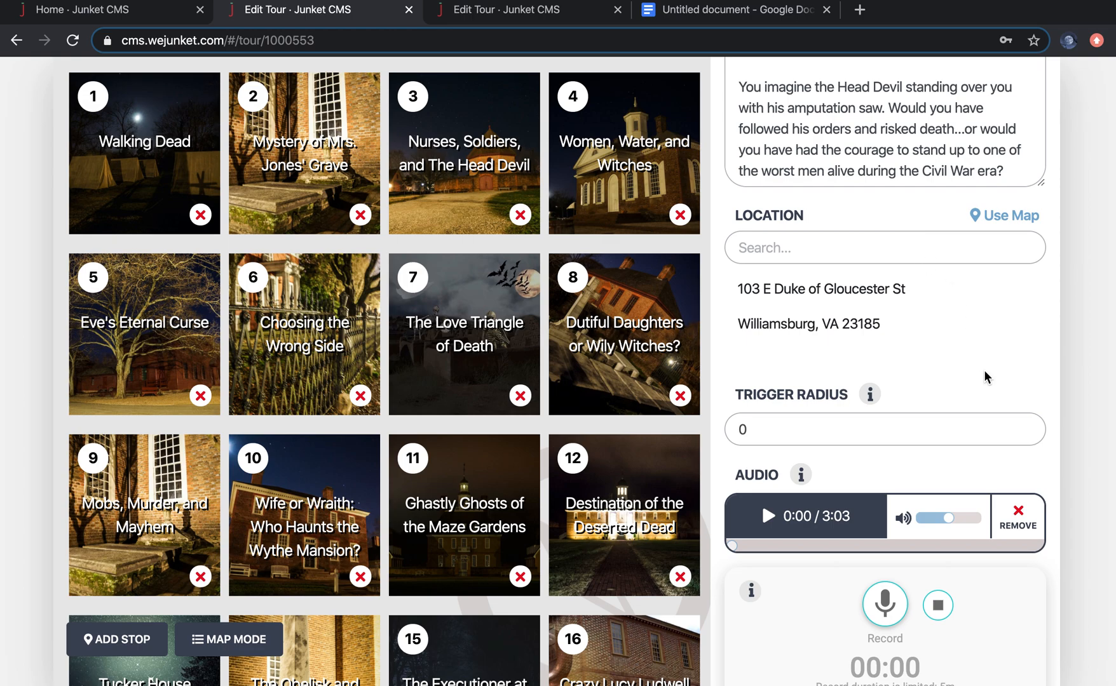
scroll(984, 375, down, 7)
scroll(983, 376, down, 5)
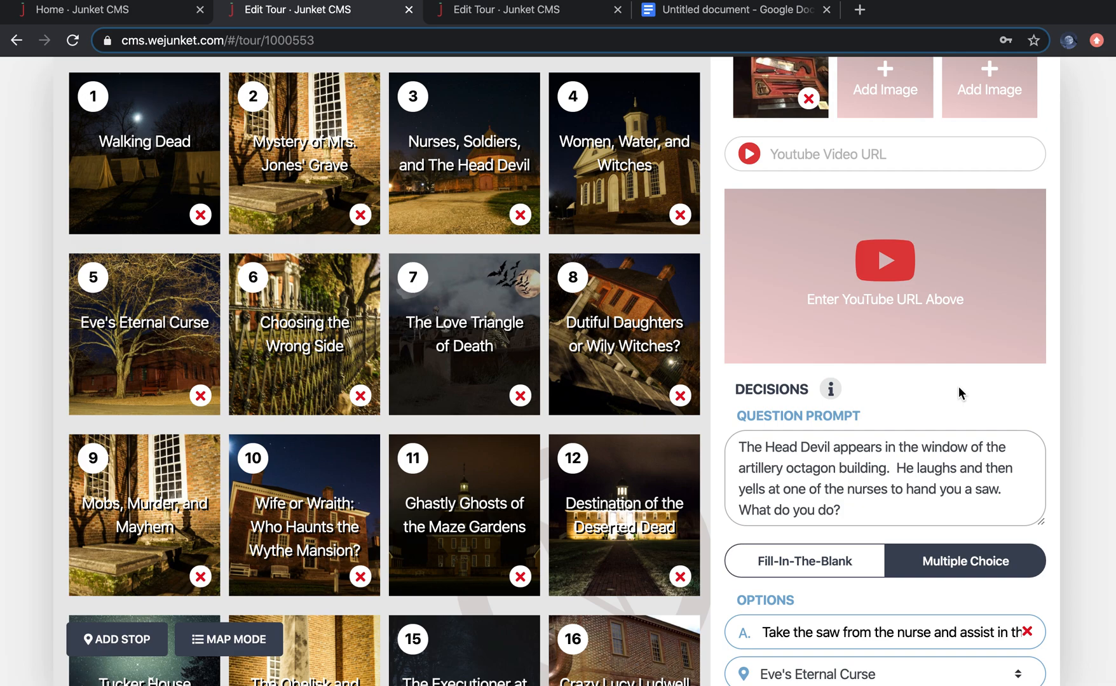
scroll(904, 465, down, 3)
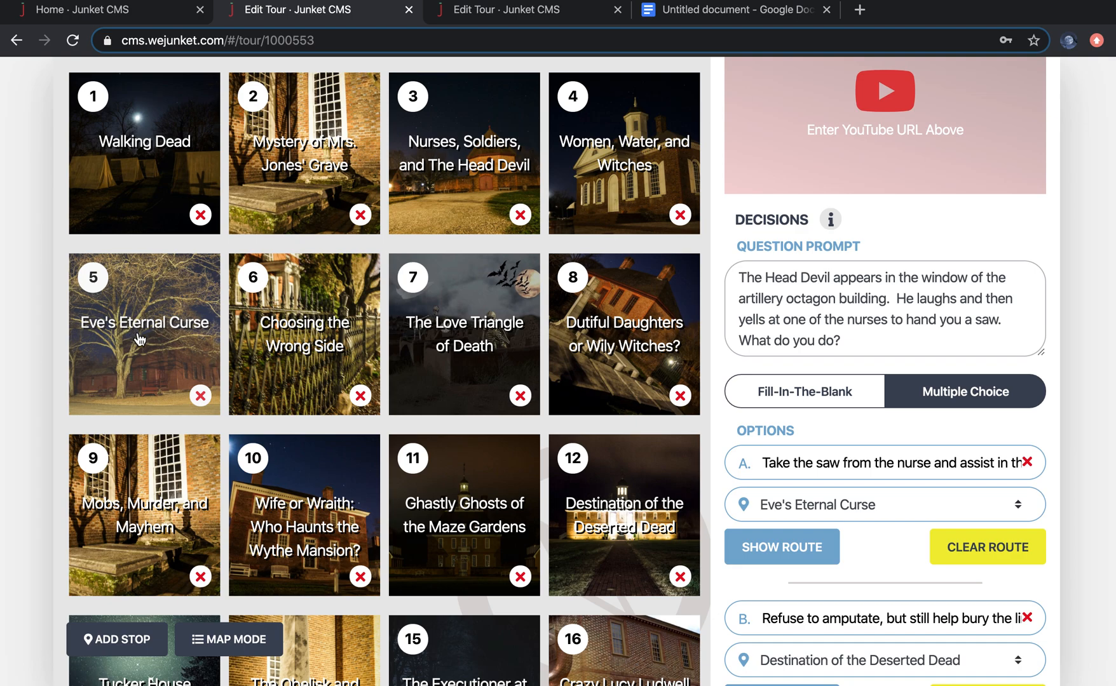
scroll(898, 534, down, 3)
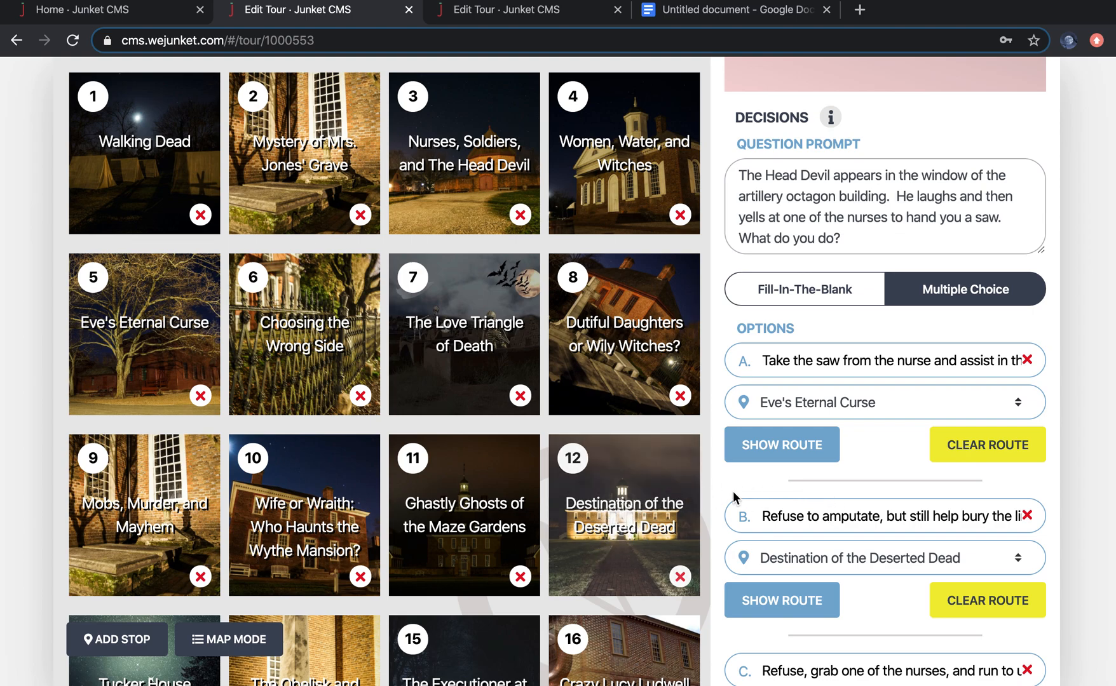
scroll(890, 572, down, 3)
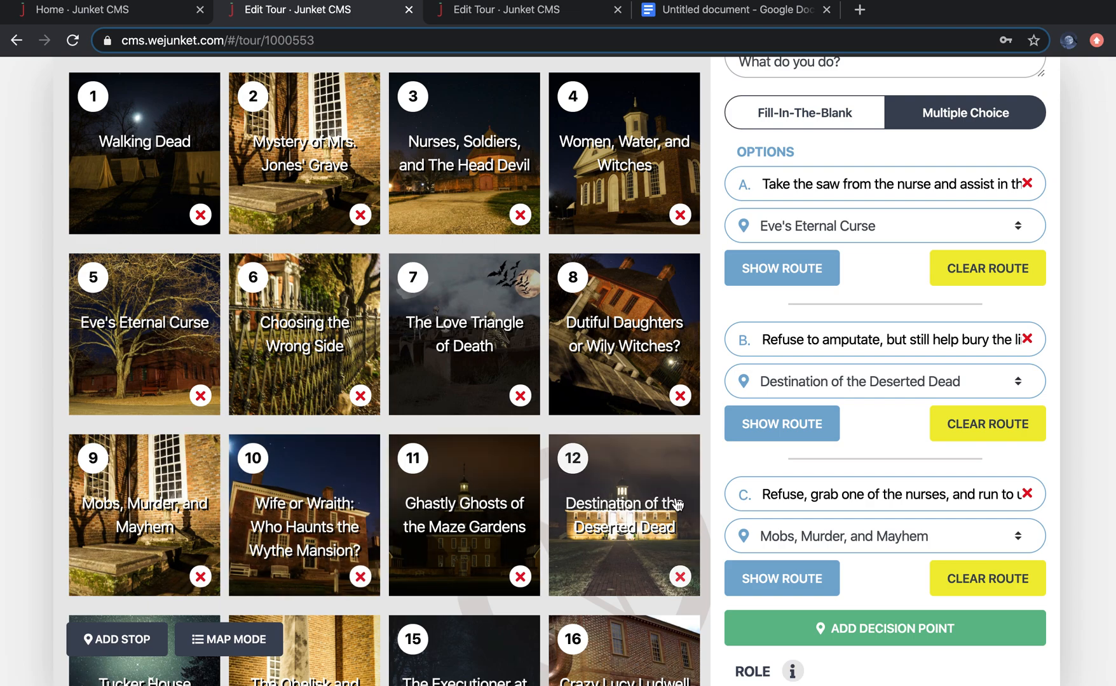
Step: Open the destination stop lists for options C and B to review the available stops
click(858, 547)
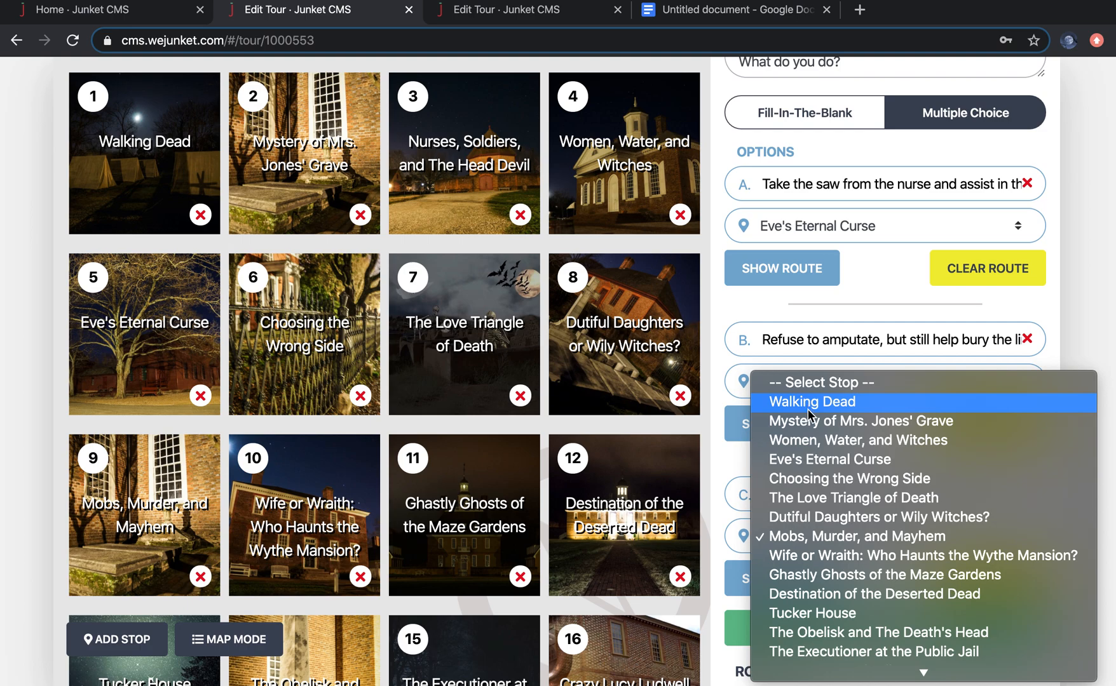
click(837, 534)
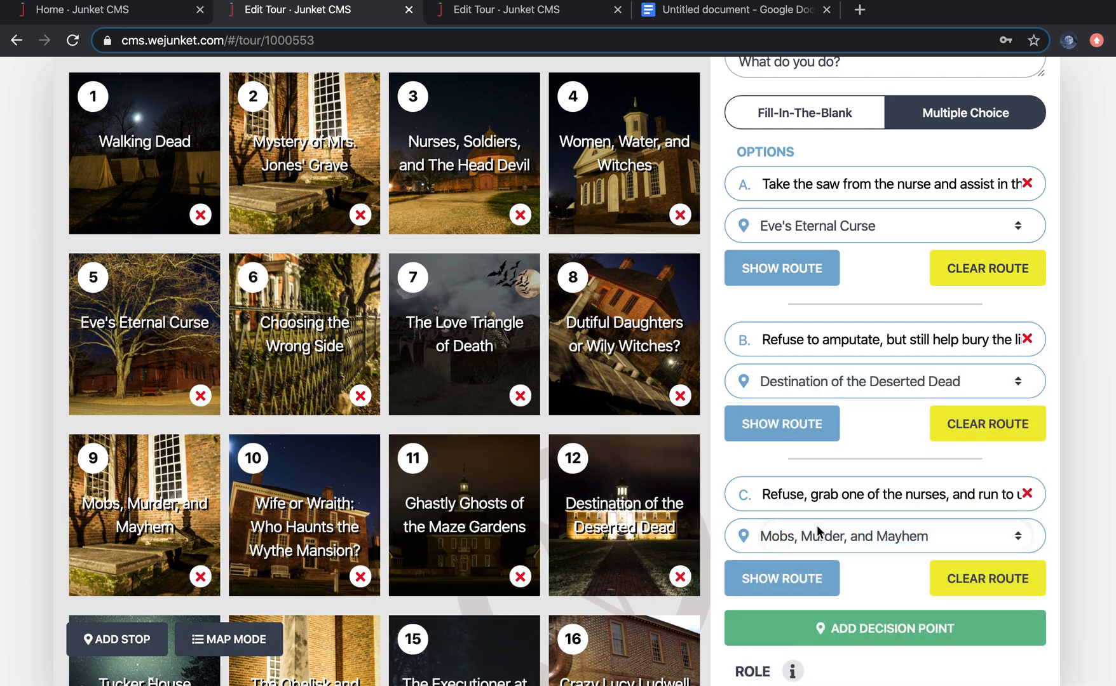
click(855, 381)
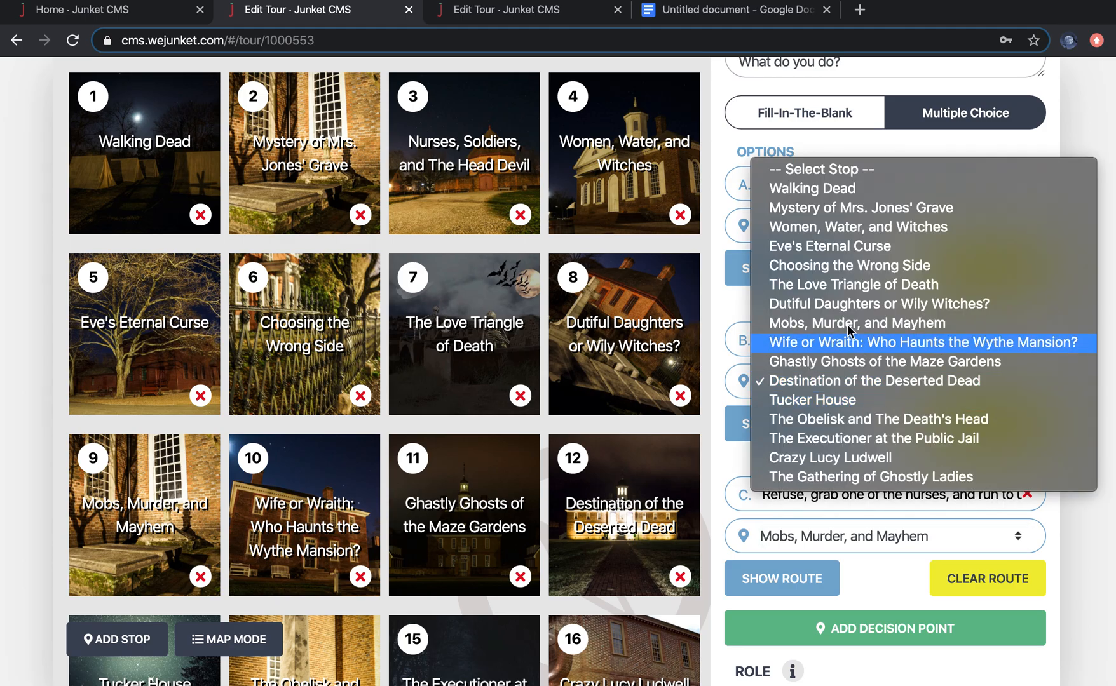
click(860, 385)
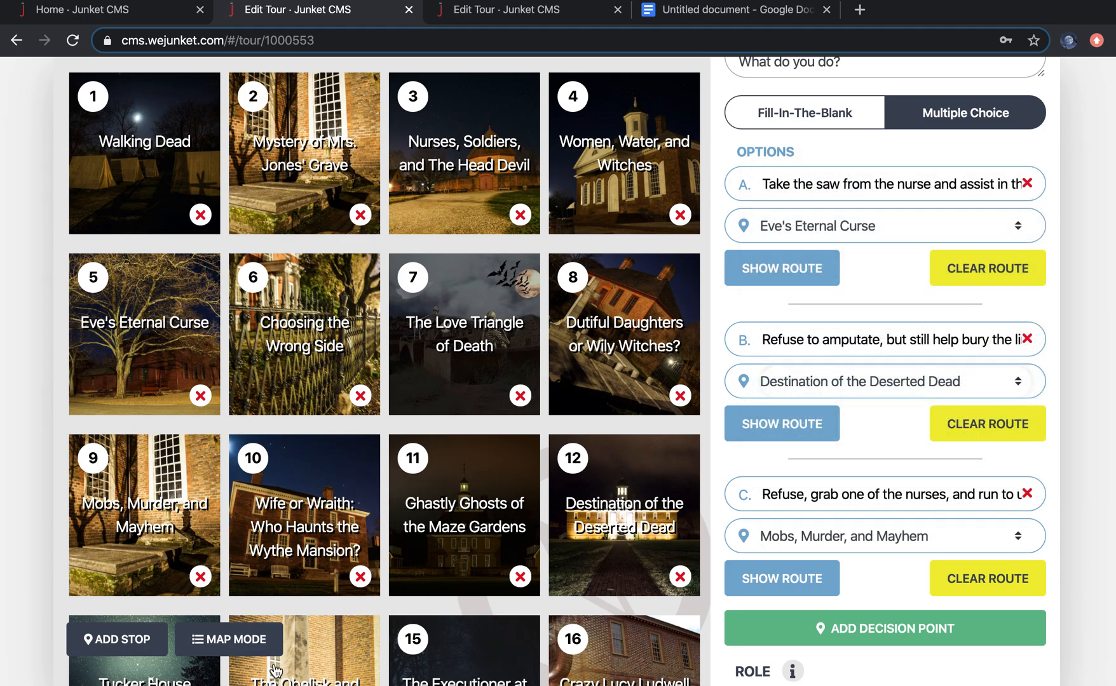
Step: Browse the reference stops on the map, then open the Destination of the Deserted Dead stop's details
click(226, 645)
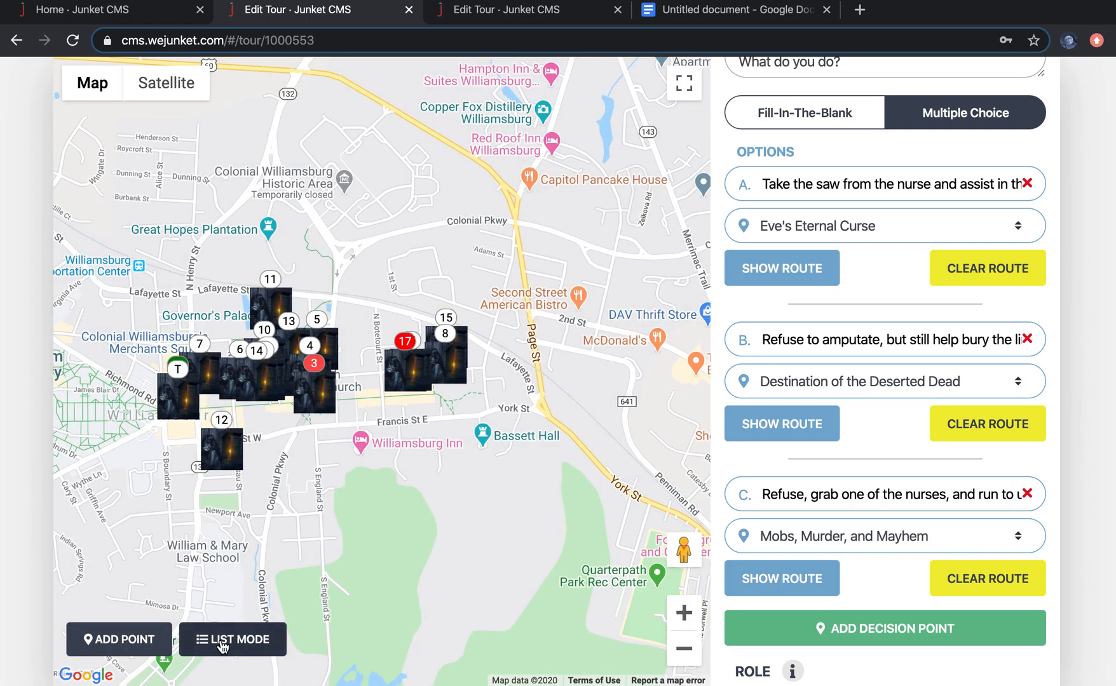
click(220, 643)
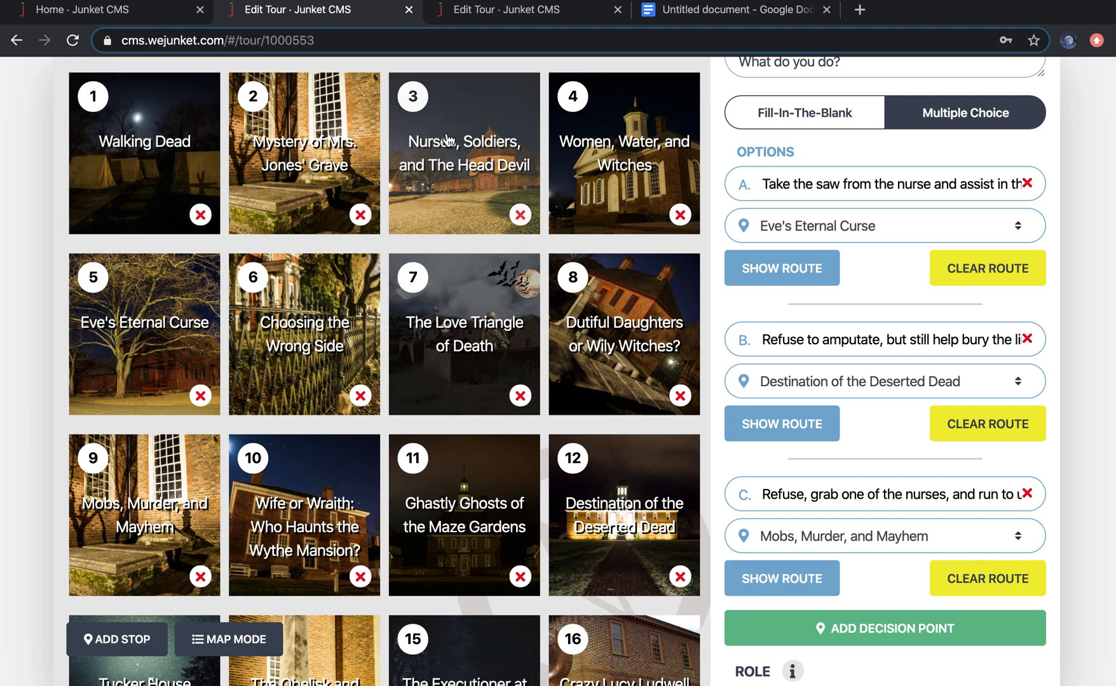
click(415, 180)
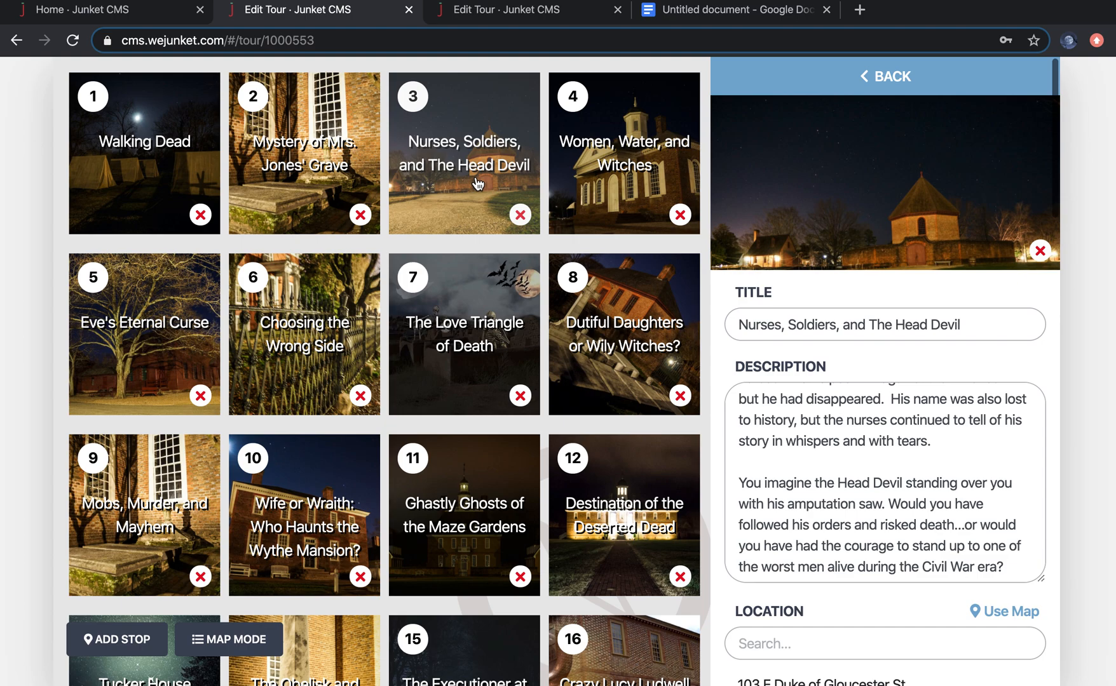
click(311, 317)
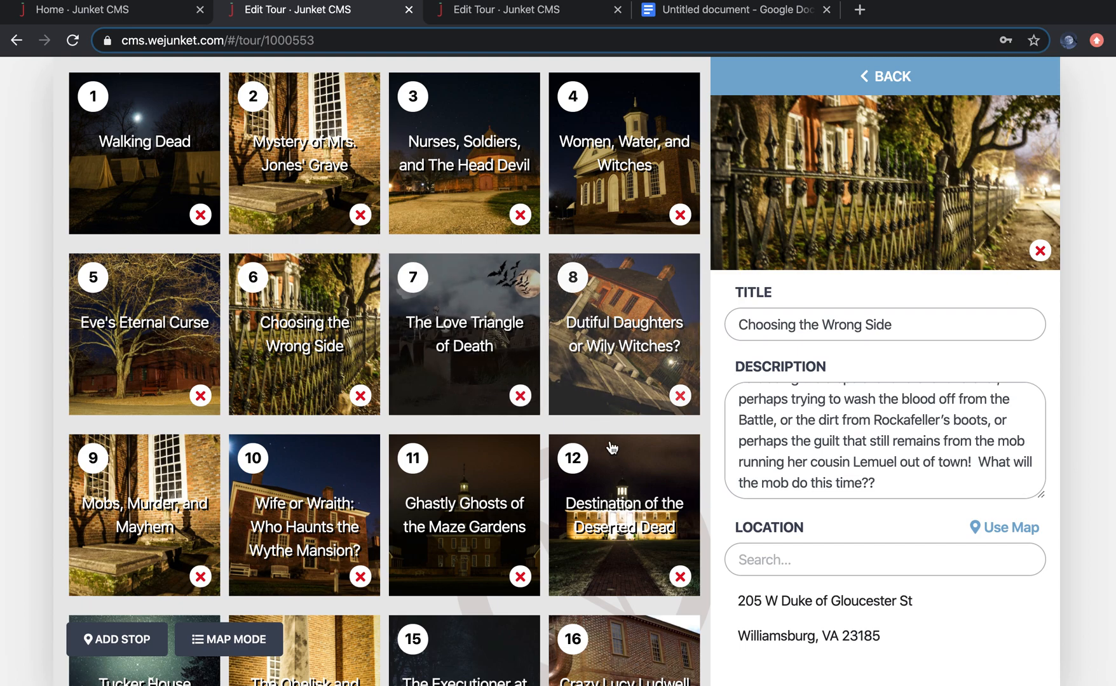
click(628, 498)
scroll(963, 483, up, 5)
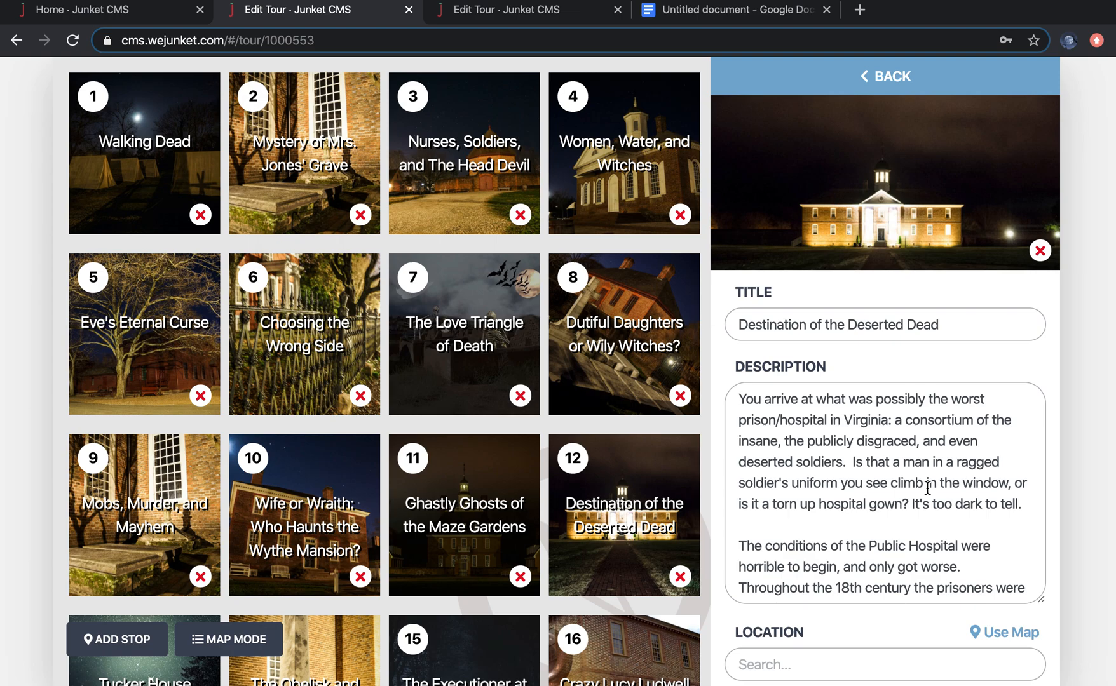
Step: Open the reference Ghastly Ghosts of the Maze Gardens stop and review its location, media, question prompt and options
click(461, 499)
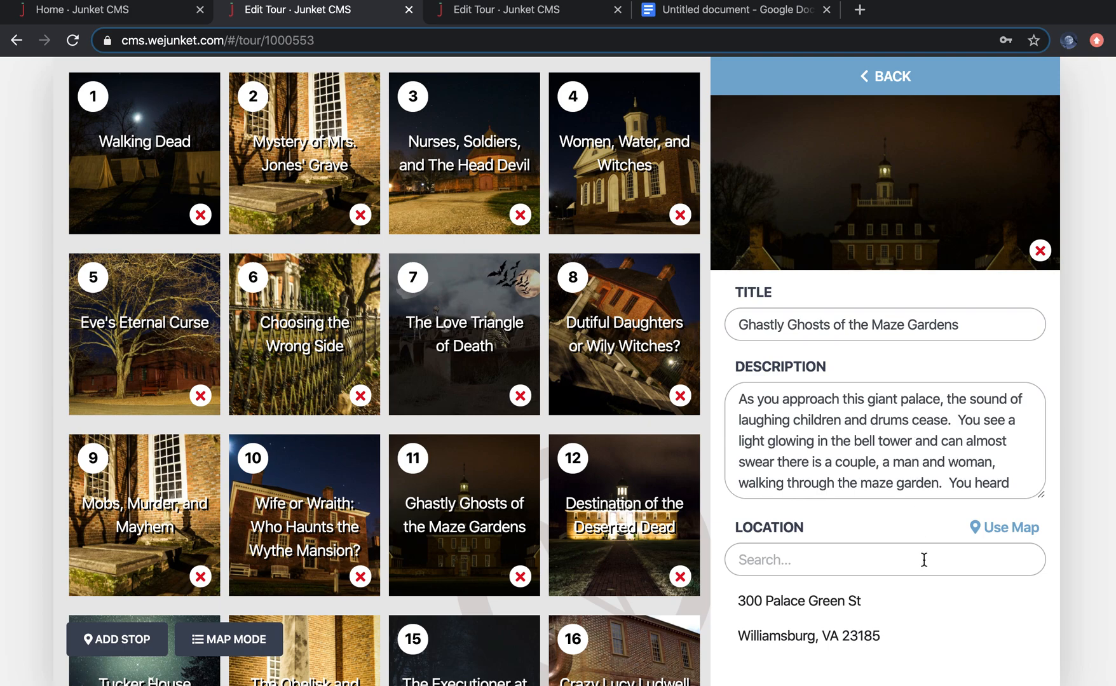
scroll(922, 550, down, 10)
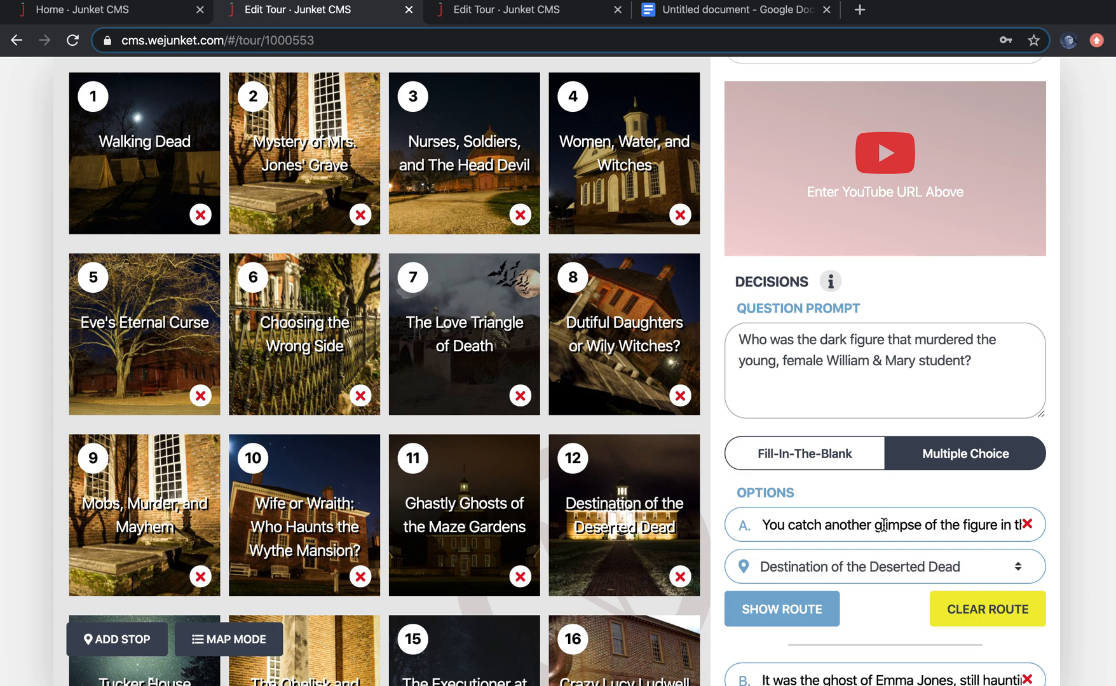
scroll(852, 359, up, 10)
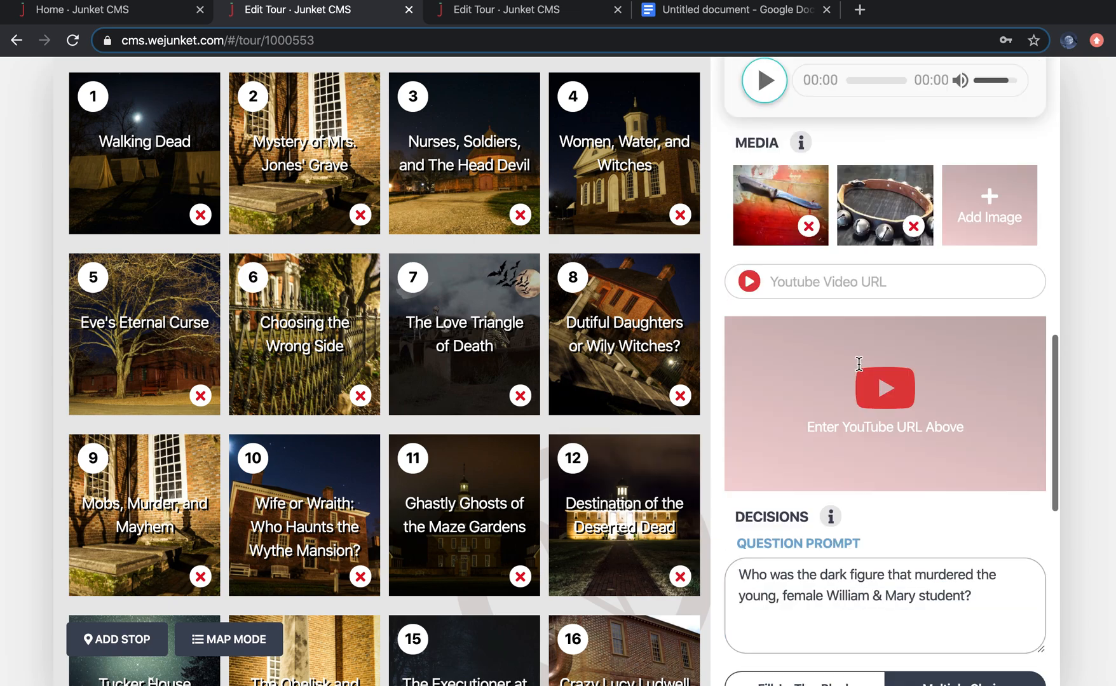
scroll(942, 514, down, 1)
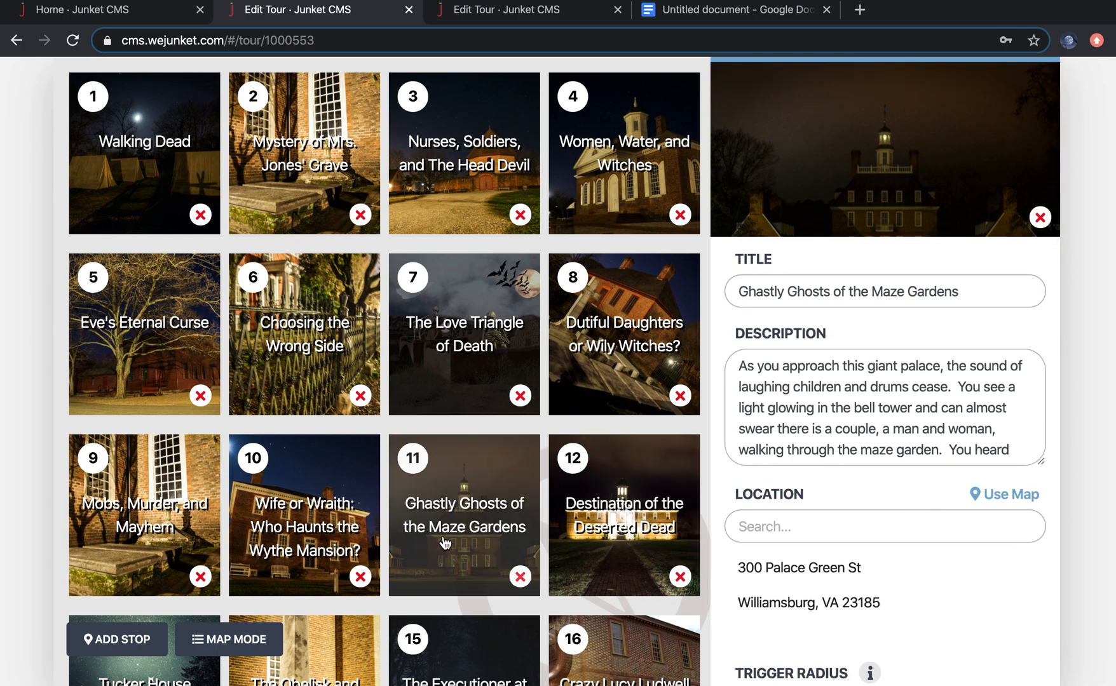
Step: Open the Destination of the Deserted Dead stop and review its description, location, trigger radius, audio and media
click(641, 525)
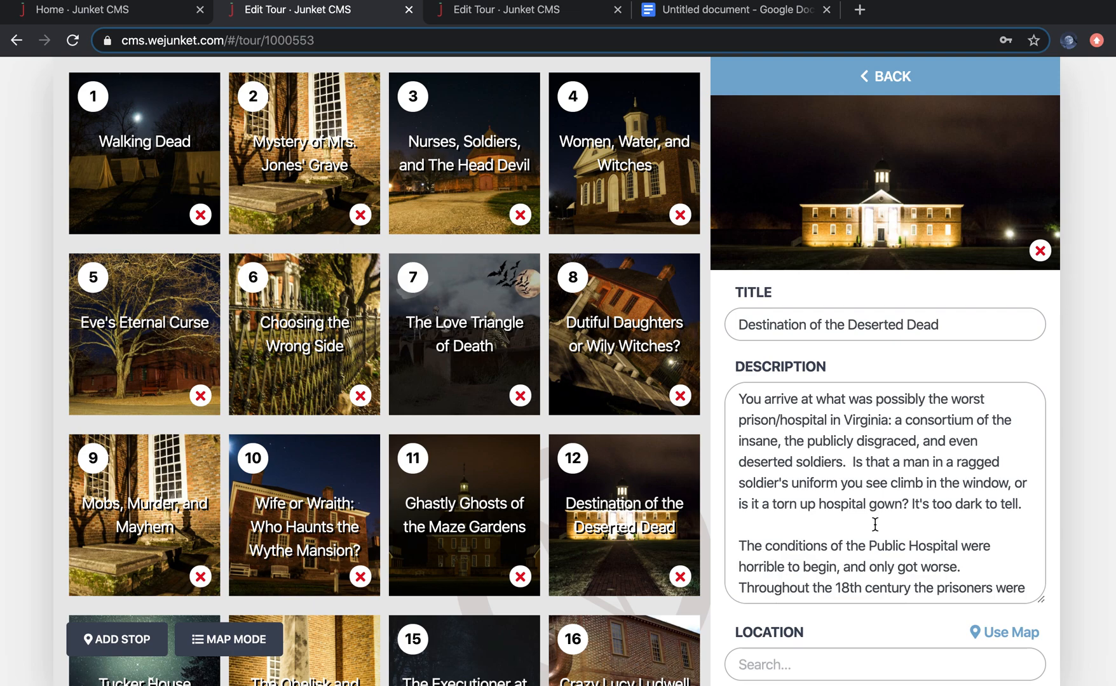
scroll(914, 563, down, 3)
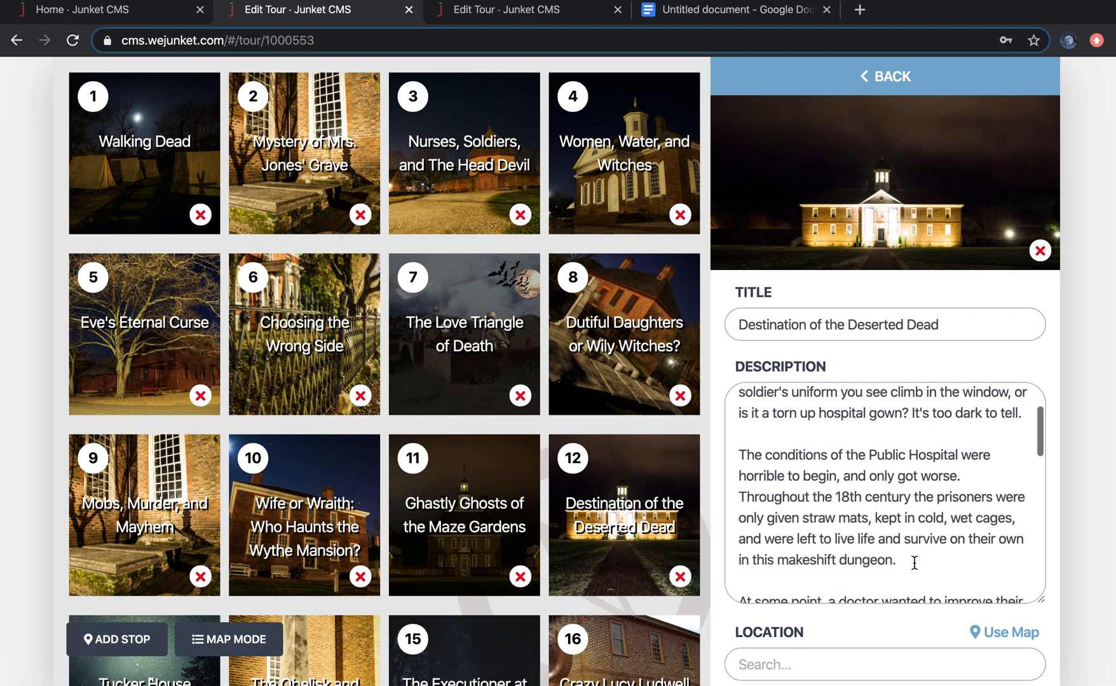
scroll(914, 563, down, 8)
scroll(916, 594, down, 10)
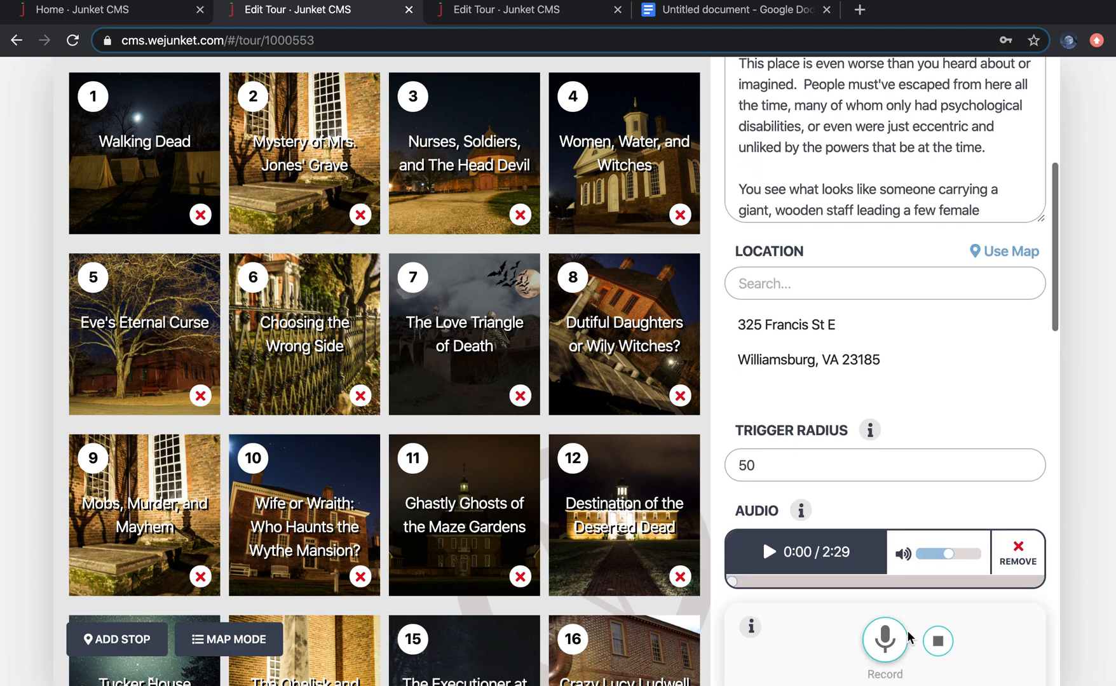
scroll(896, 364, down, 7)
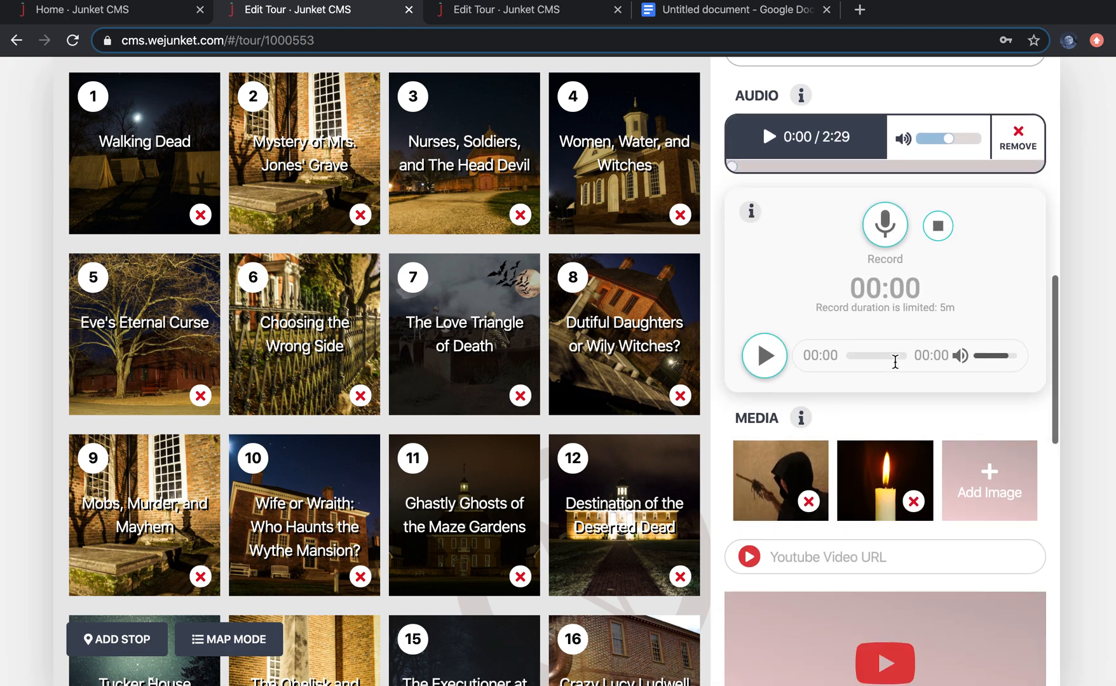
scroll(894, 362, down, 2)
scroll(896, 467, down, 1)
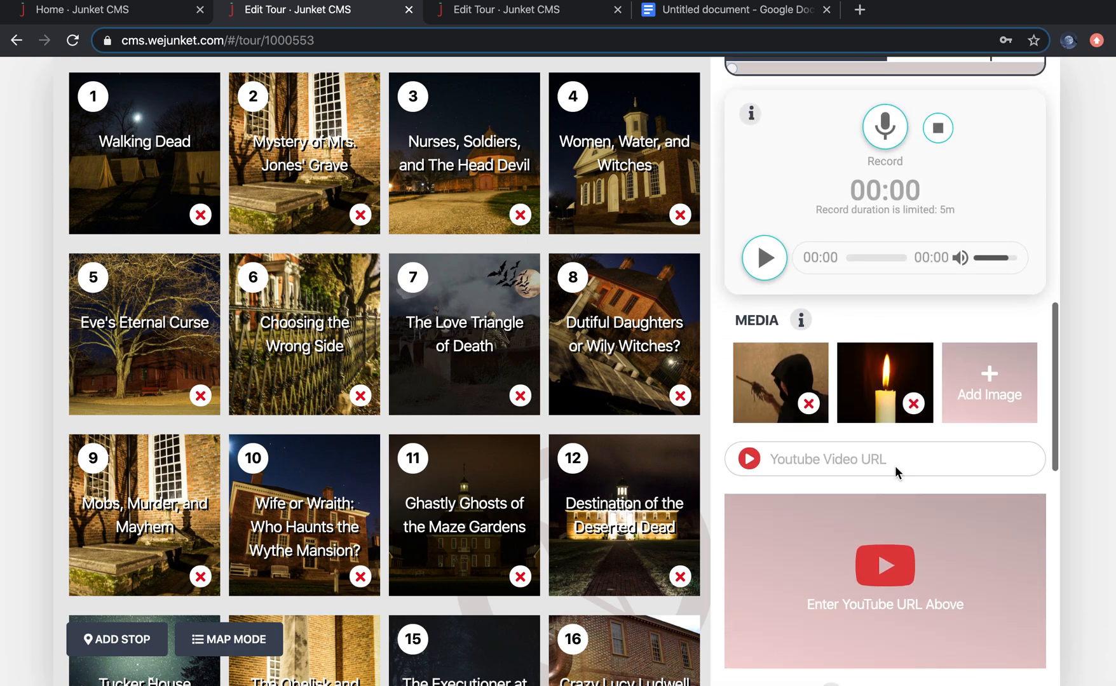
scroll(572, 518, down, 3)
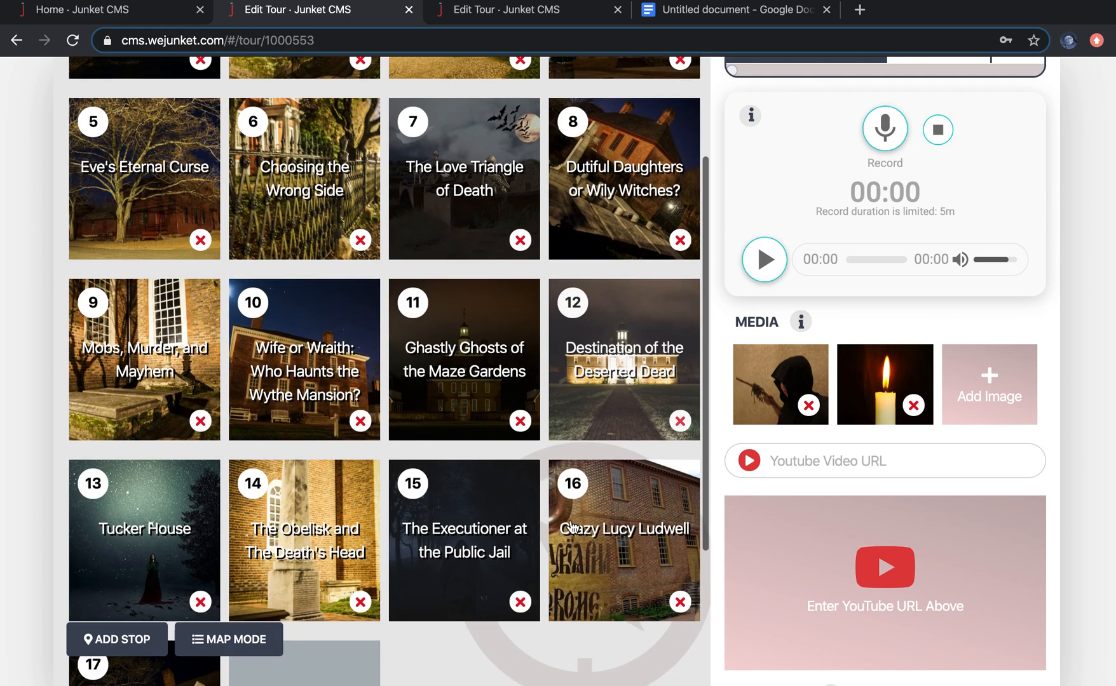
Step: Open the Crazy Lucy Ludwell stop and review its trigger radius, audio, media, question, correct answer, success message and next stop
click(631, 553)
scroll(944, 518, down, 8)
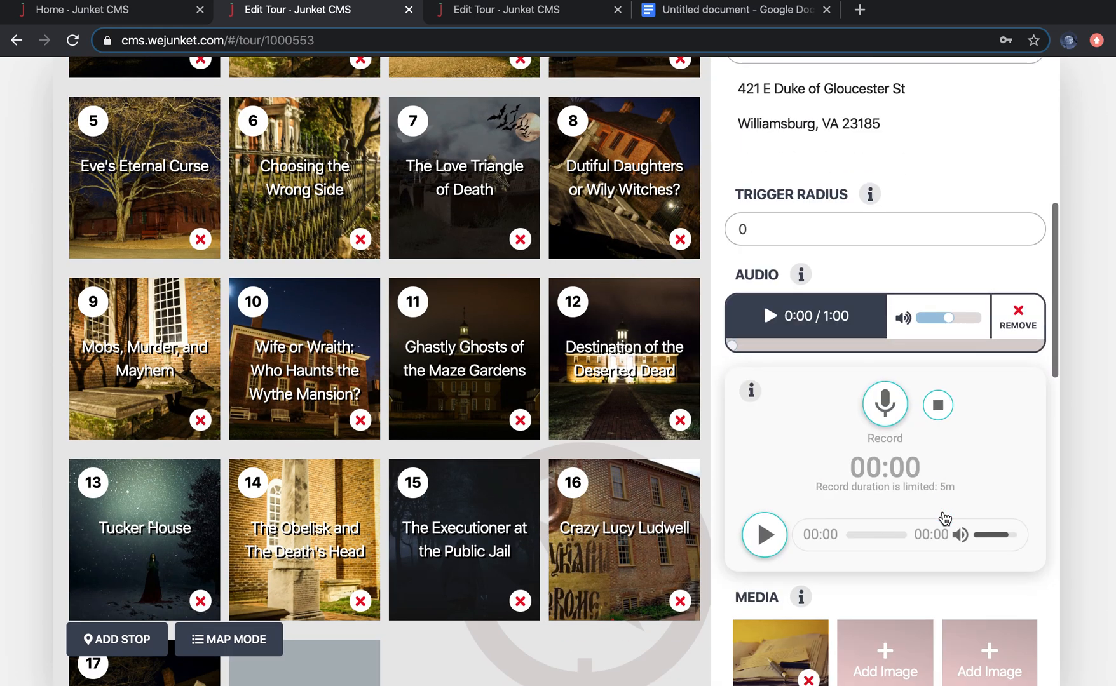
scroll(945, 519, down, 10)
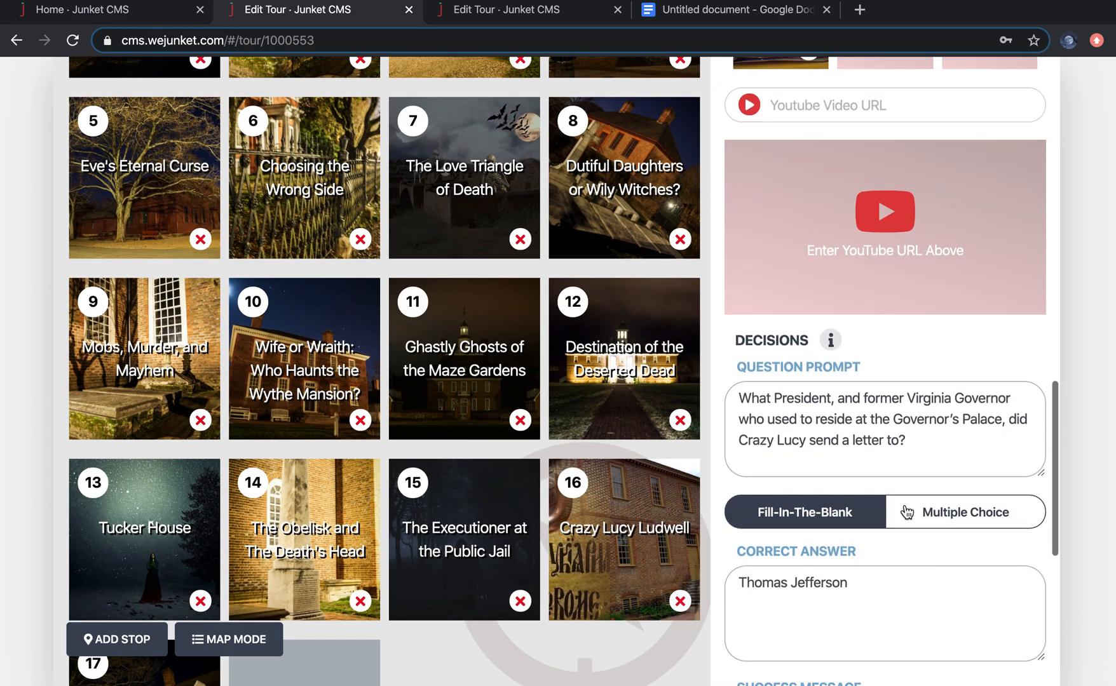
scroll(886, 431, down, 2)
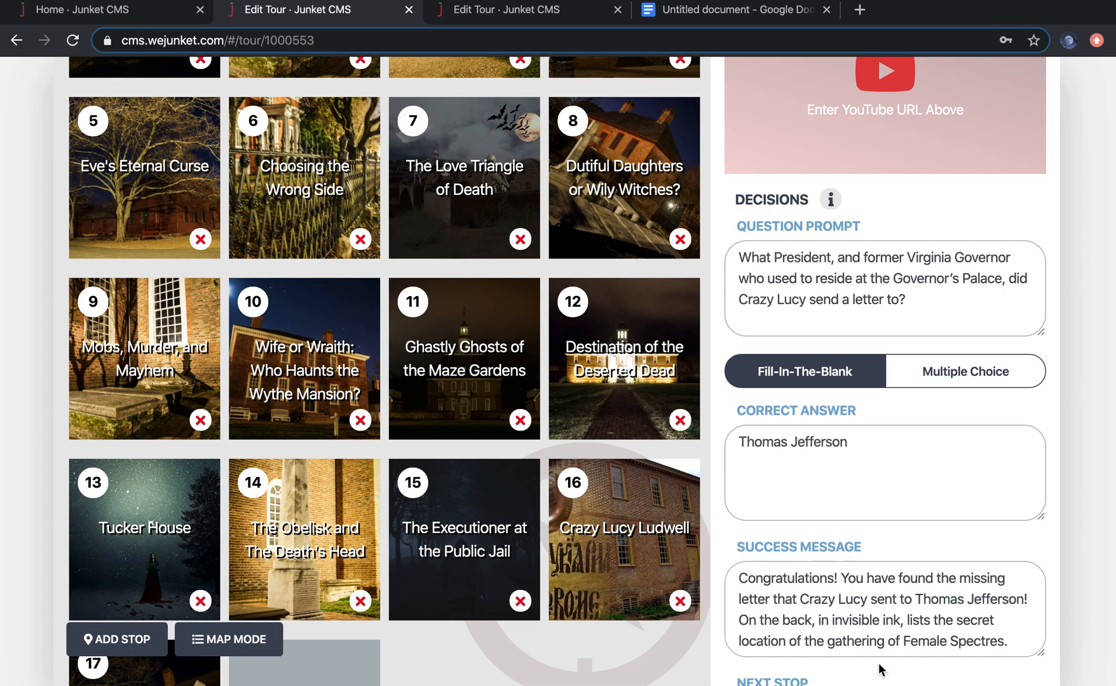
text(Proceed to Raleigh Tavern.)
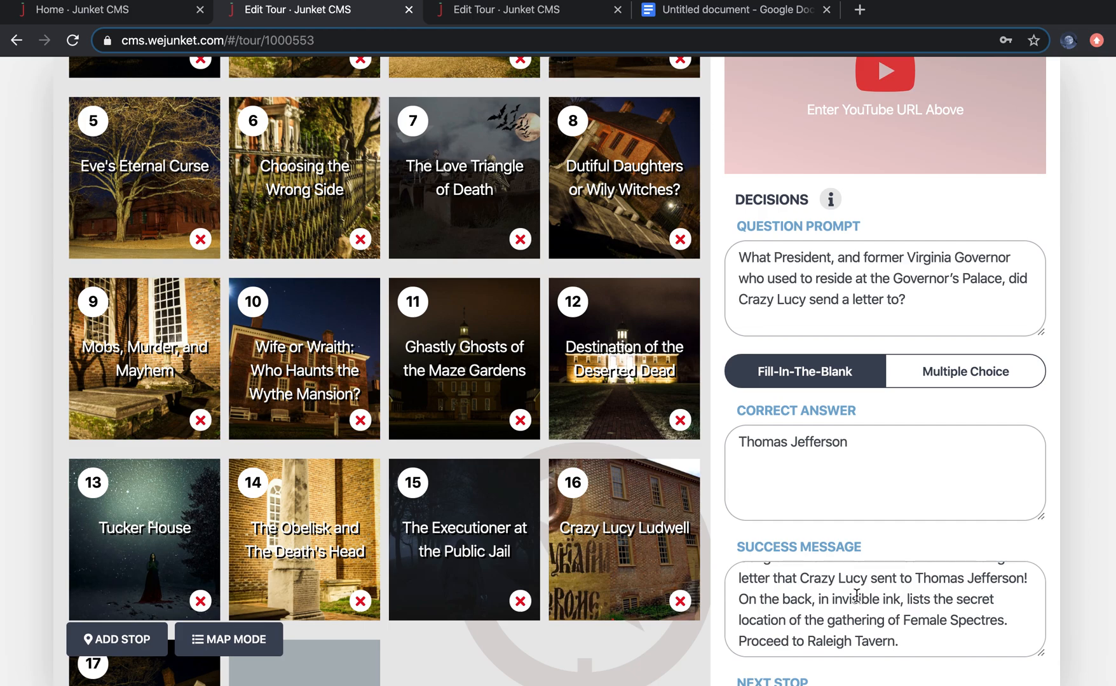
scroll(874, 616, down, 2)
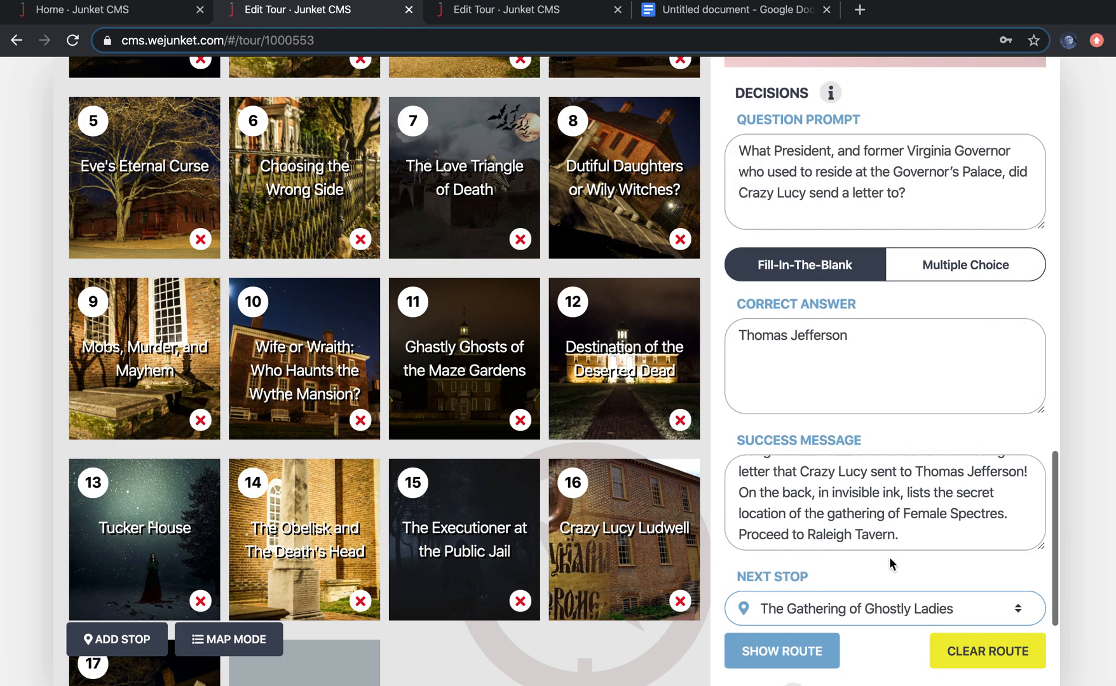
scroll(889, 563, down, 2)
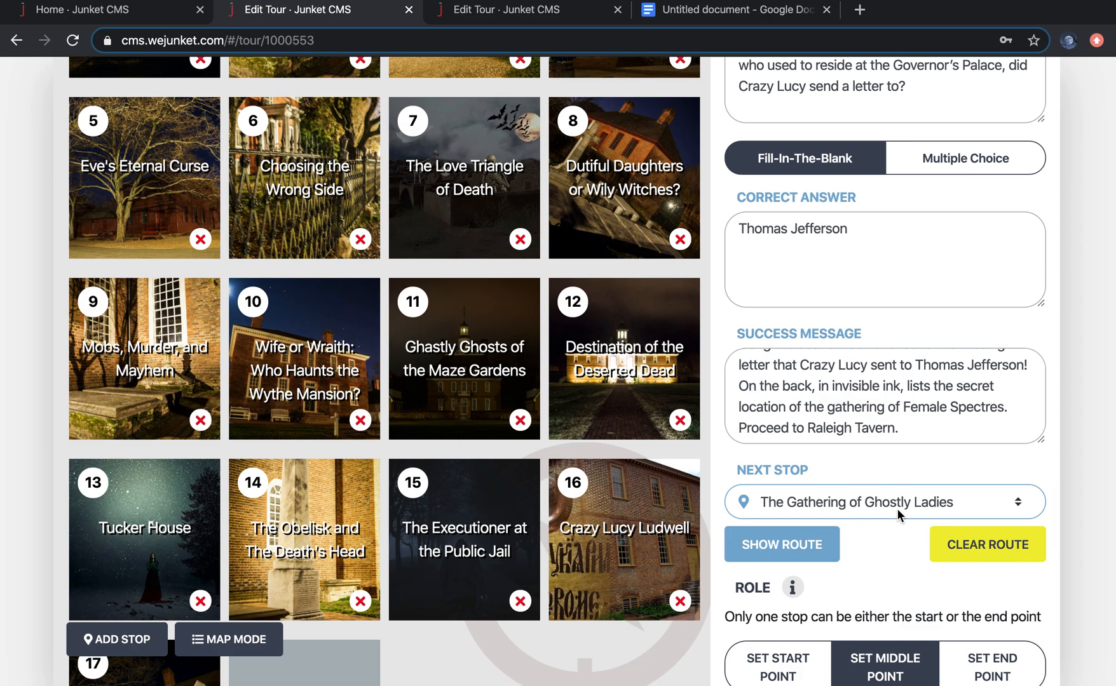
scroll(902, 467, up, 10)
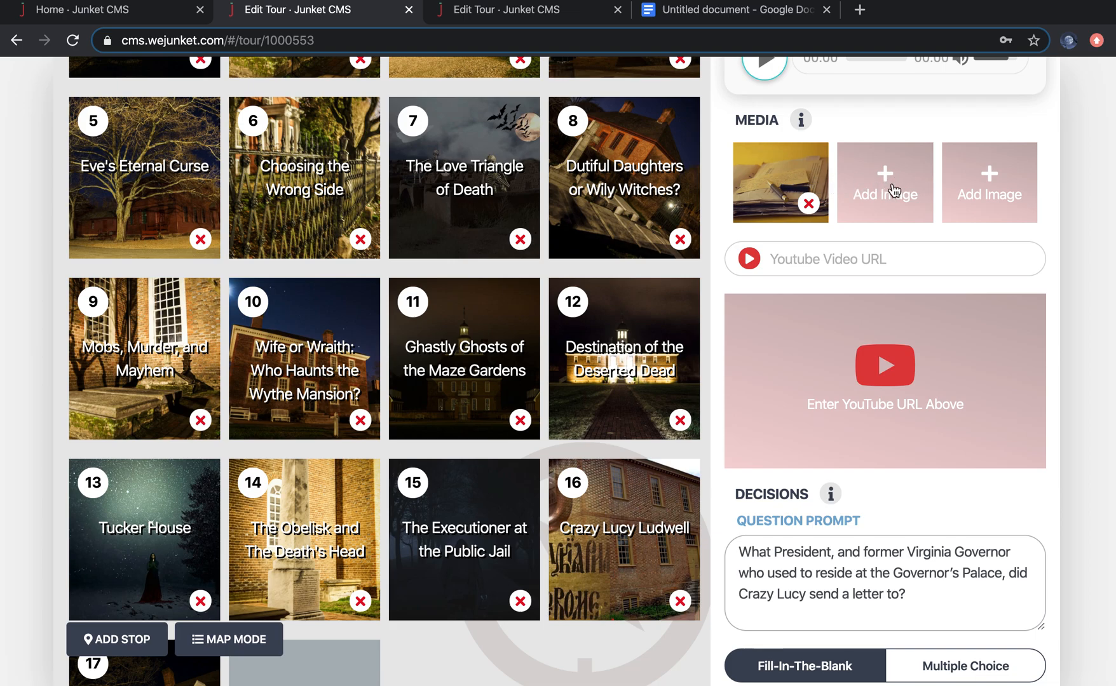
scroll(896, 273, up, 6)
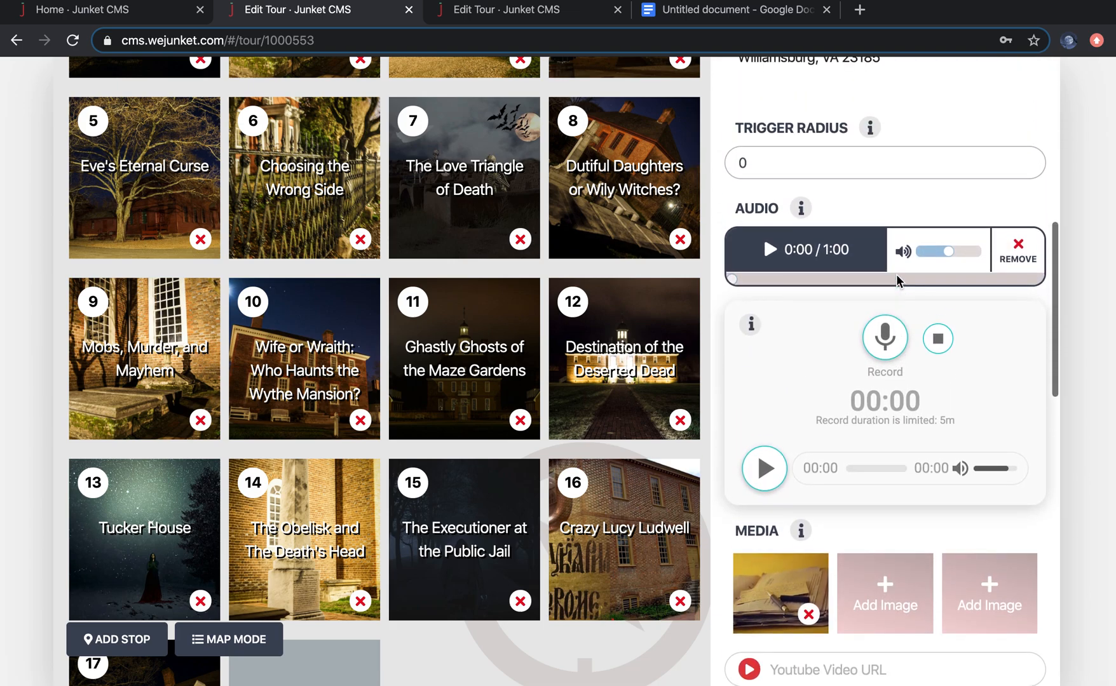
scroll(906, 411, down, 1)
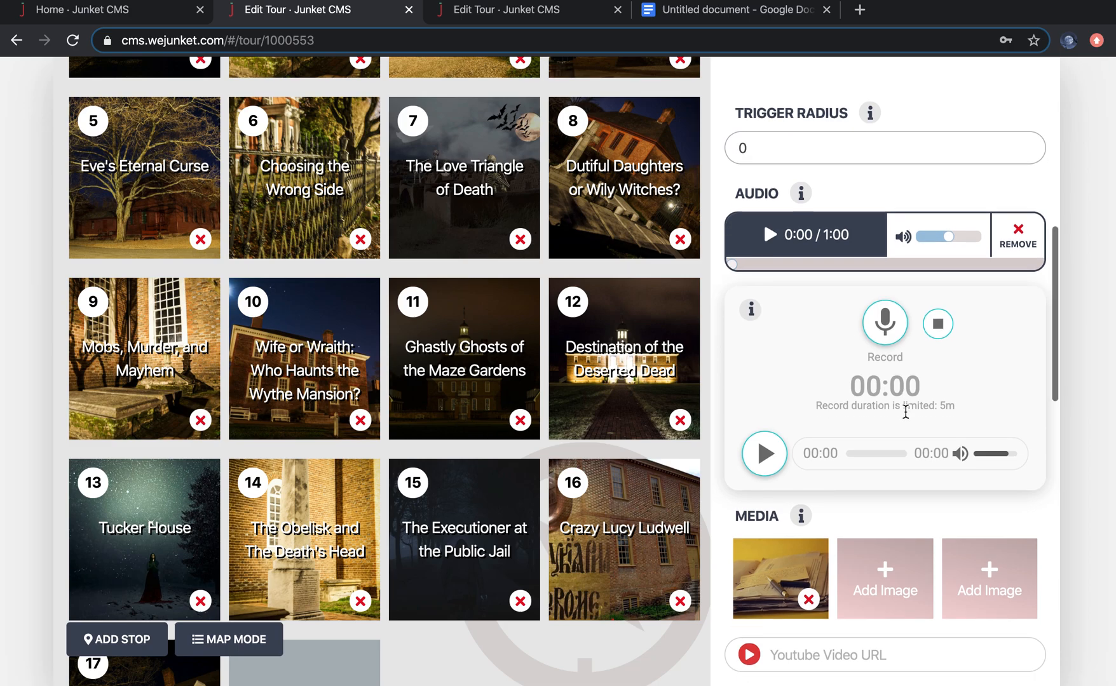
scroll(491, 156, up, 3)
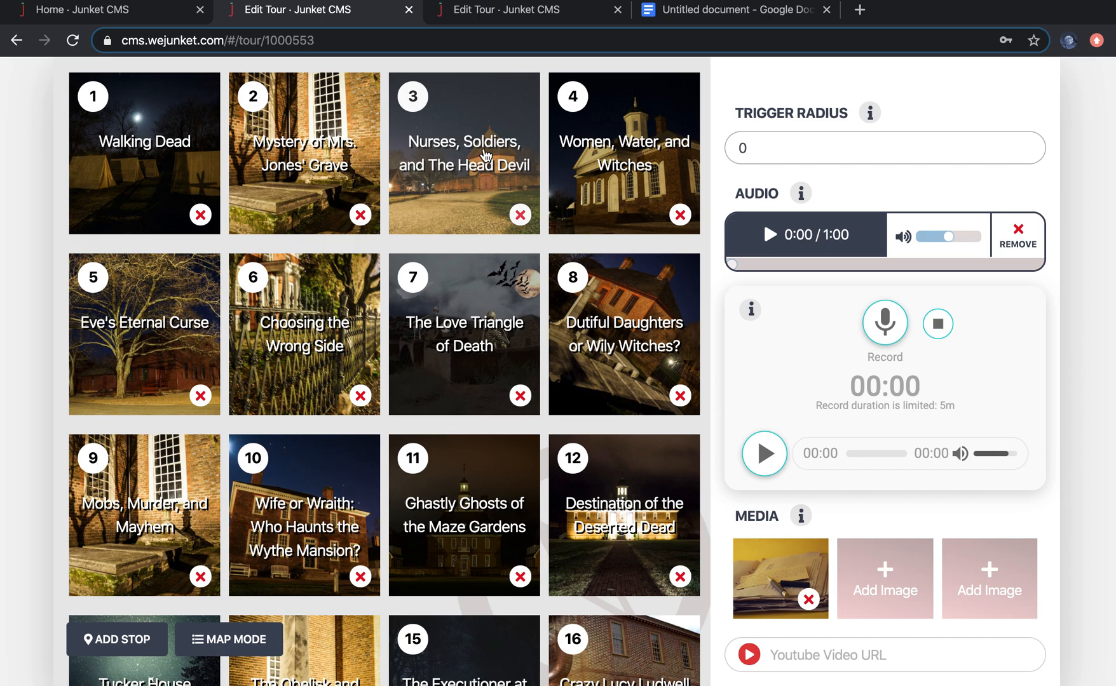
Step: Open the Nurses, Soldiers, and The Head Devil stop and review its description, location, audio, media and decision options
click(487, 156)
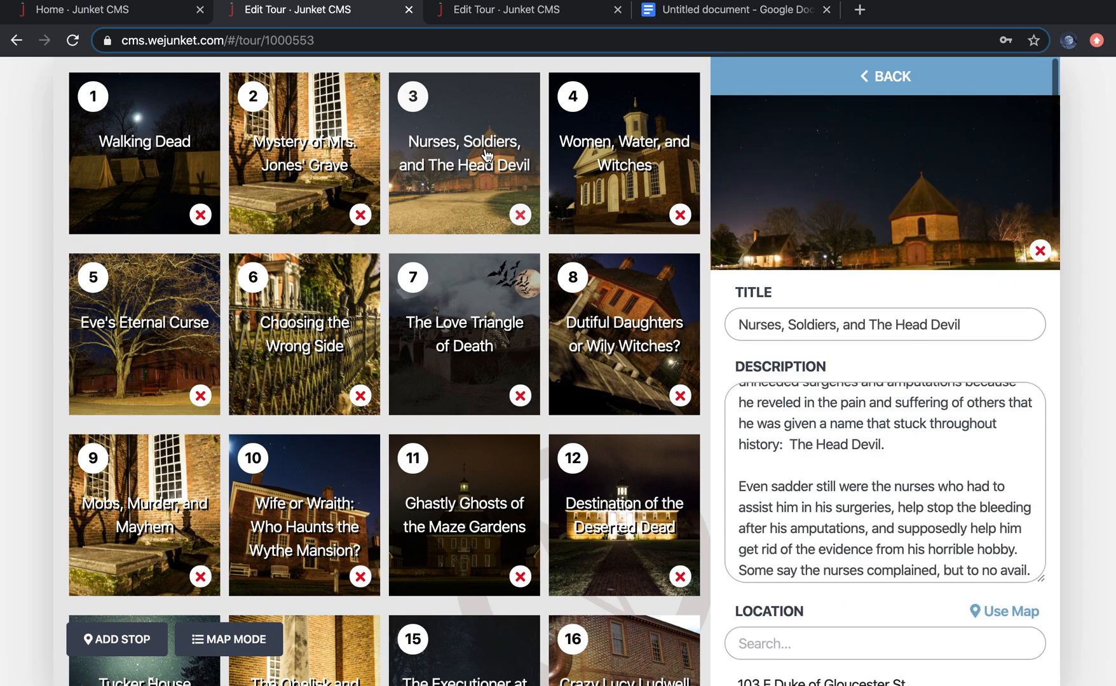
scroll(1015, 431, down, 12)
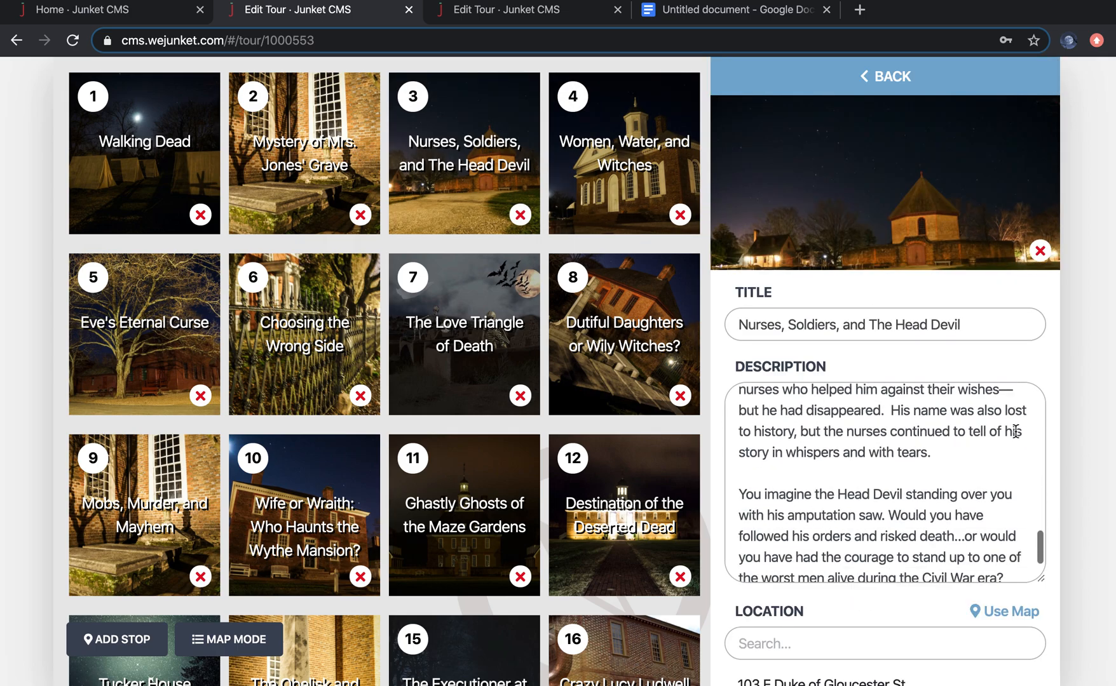
scroll(960, 432, down, 5)
scroll(960, 433, up, 2)
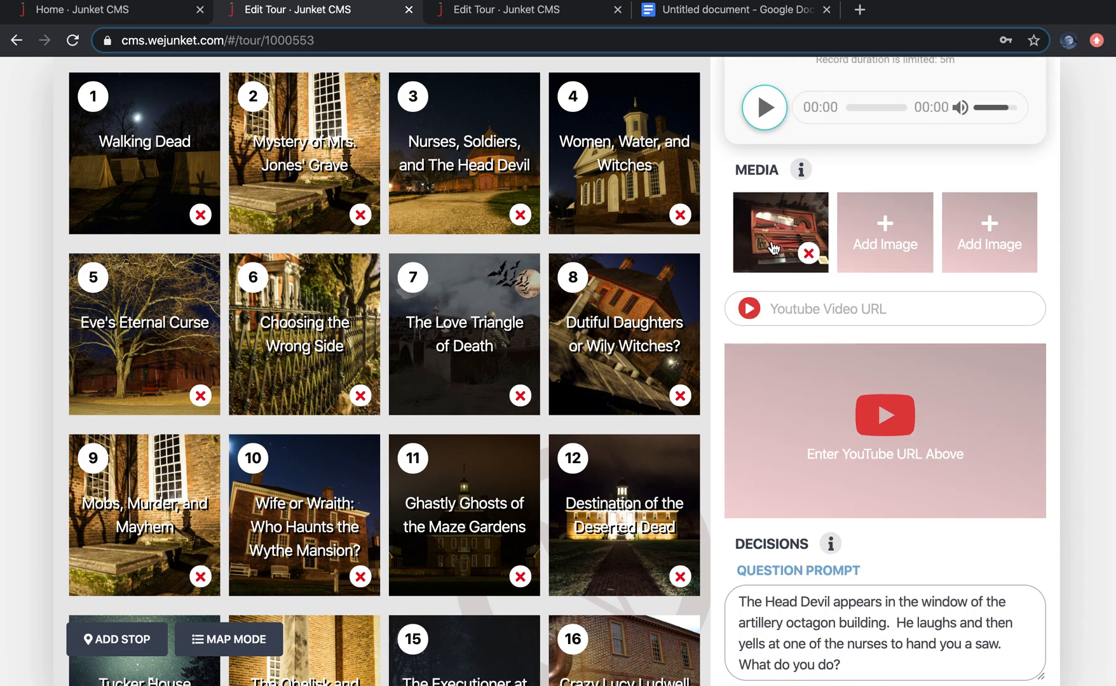
scroll(909, 261, up, 10)
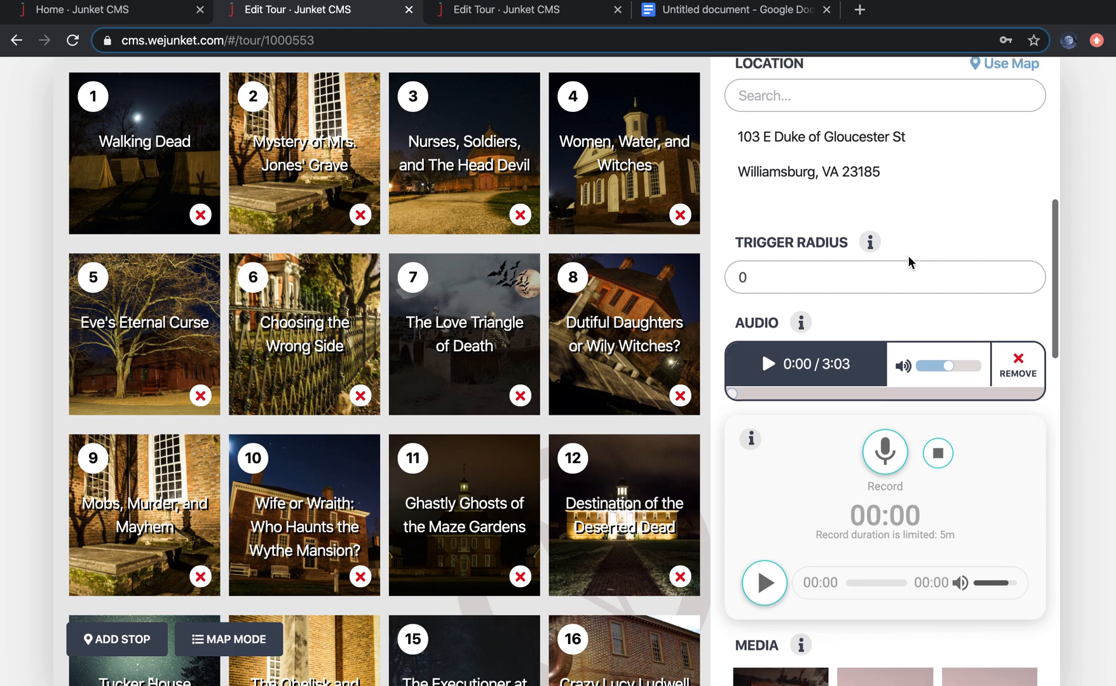
scroll(910, 261, up, 1)
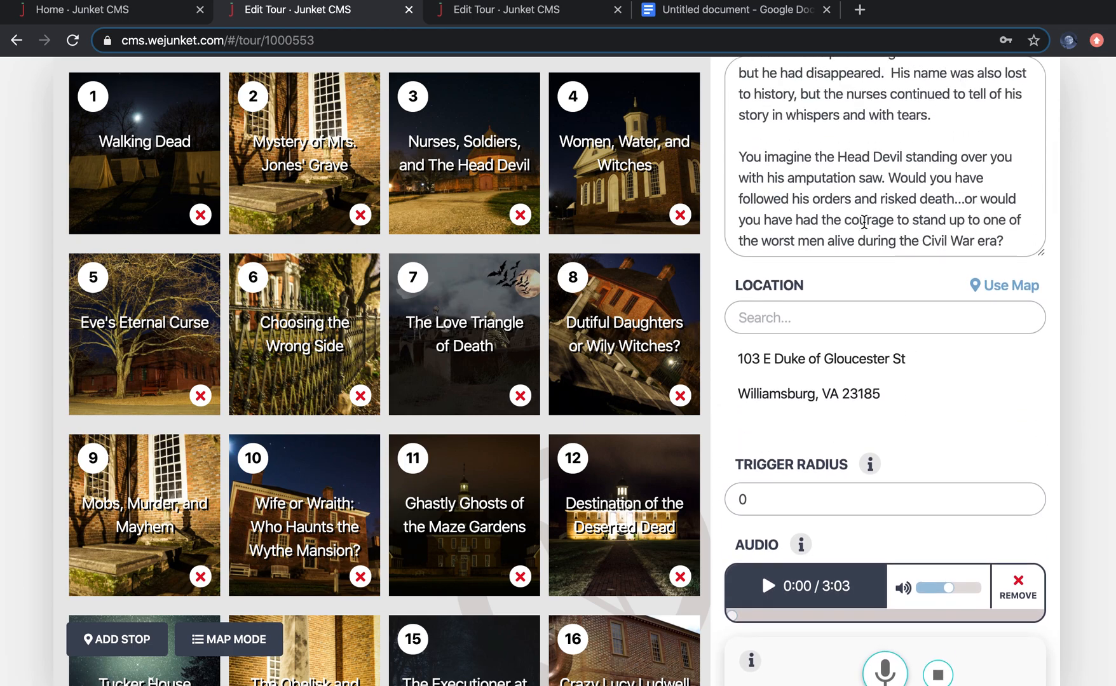
scroll(935, 463, down, 15)
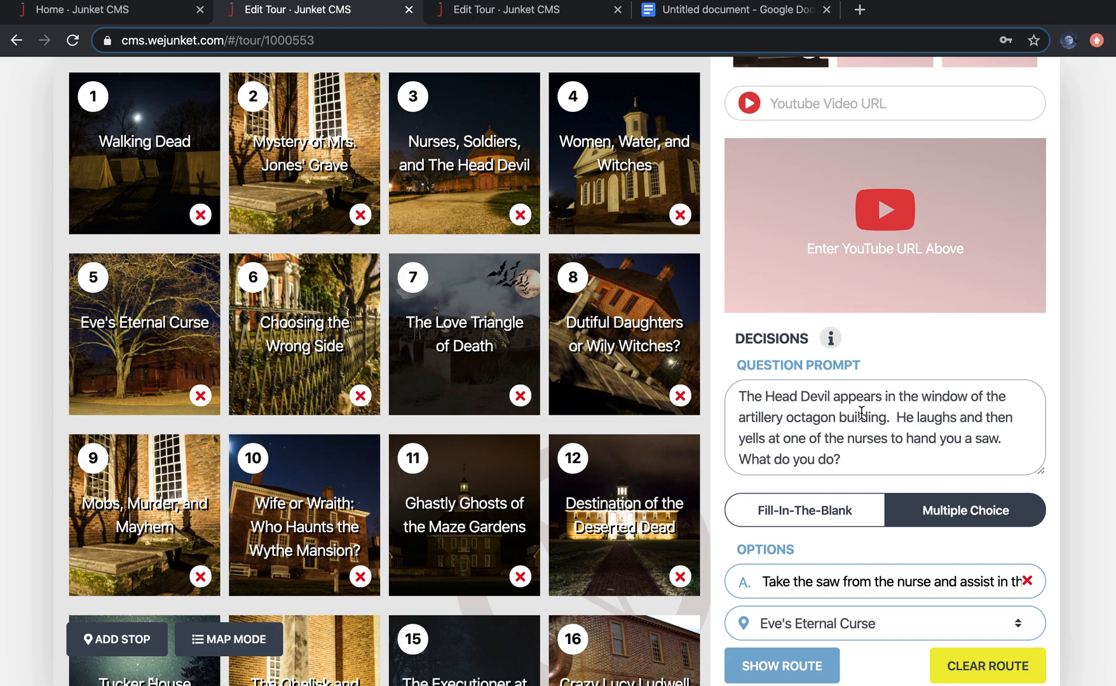
Step: Open the Eve's Eternal Curse stop and review its description, media, question prompt and option destinations
click(140, 347)
scroll(1007, 561, down, 5)
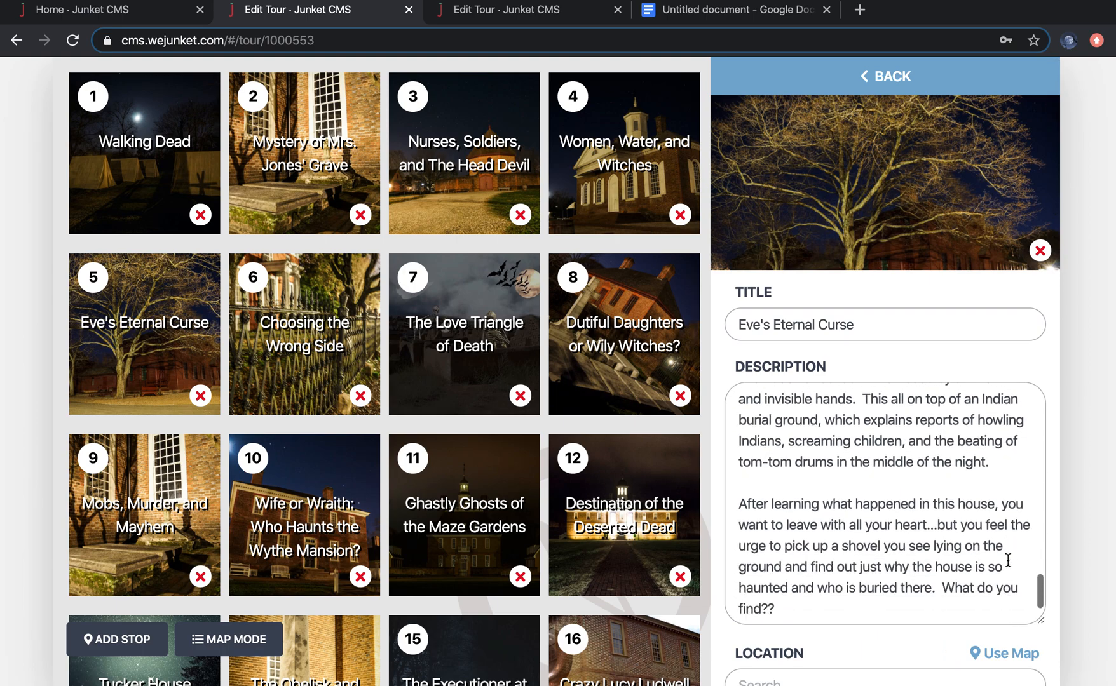
scroll(1008, 561, down, 15)
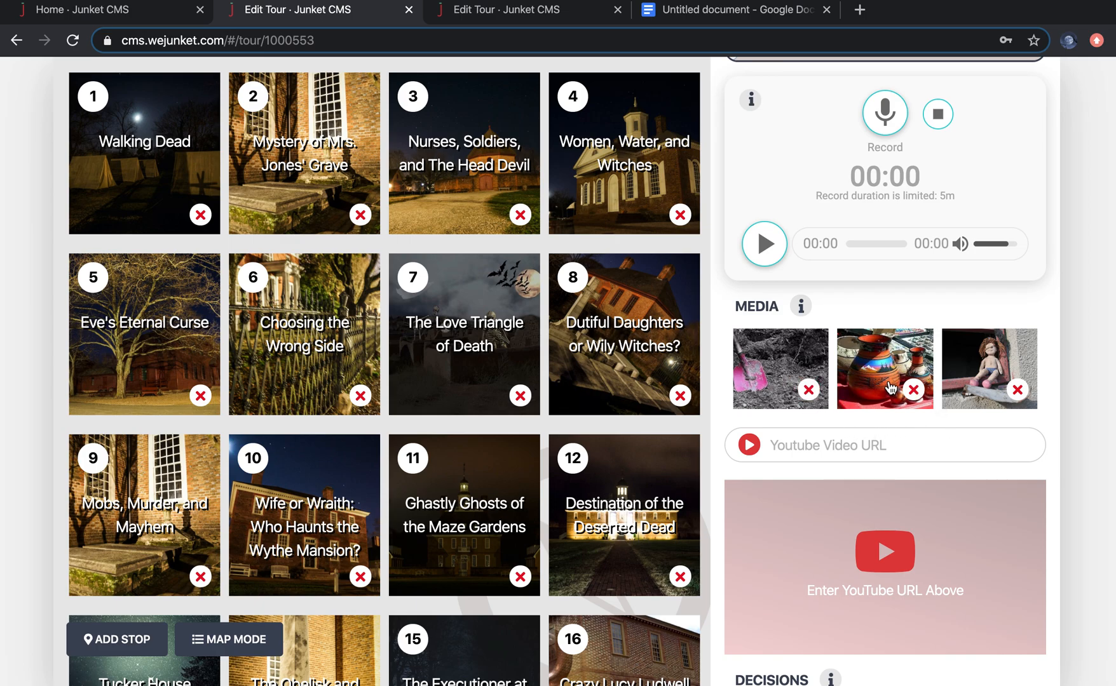
scroll(925, 464, down, 1)
scroll(925, 464, down, 5)
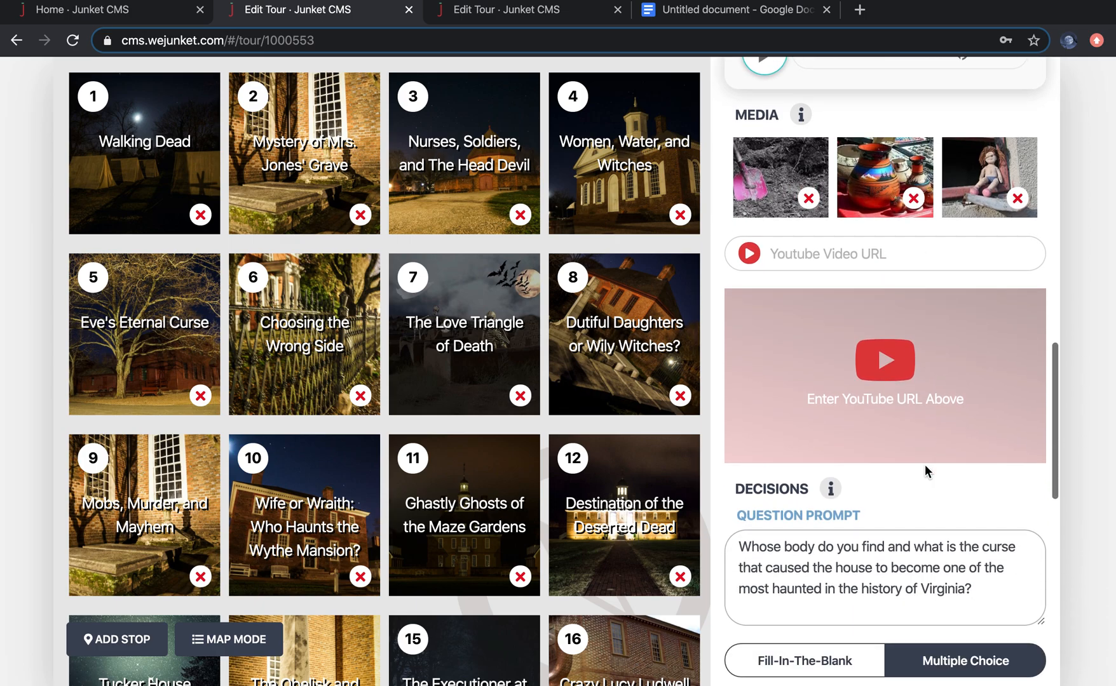
scroll(927, 516, down, 2)
scroll(930, 552, down, 1)
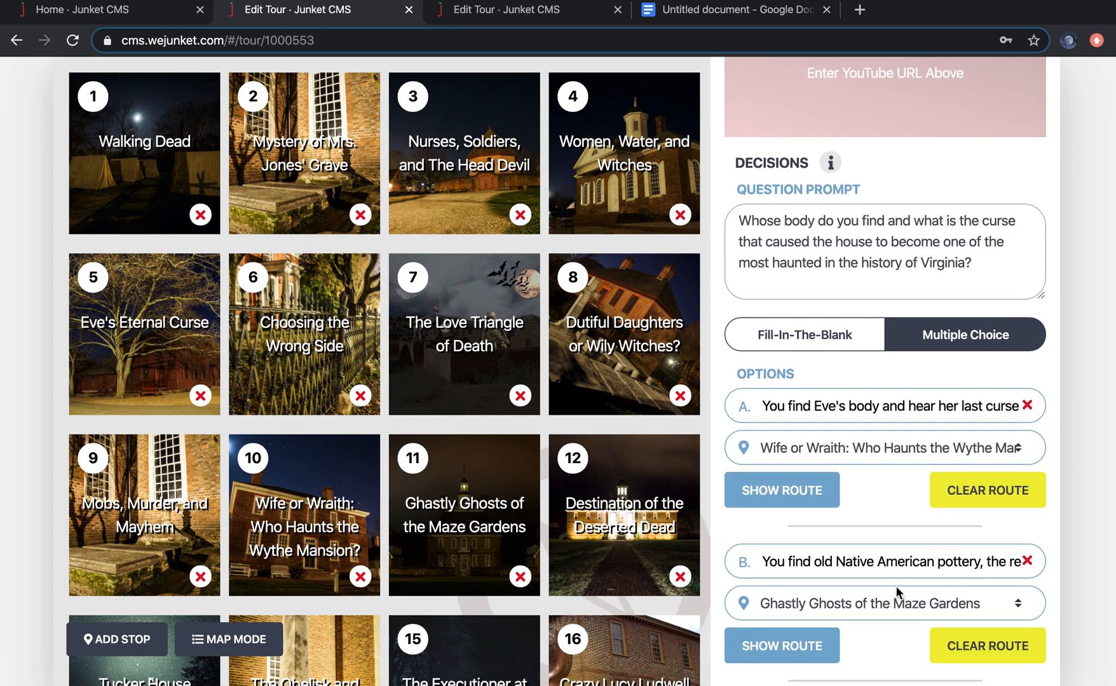
scroll(895, 586, down, 3)
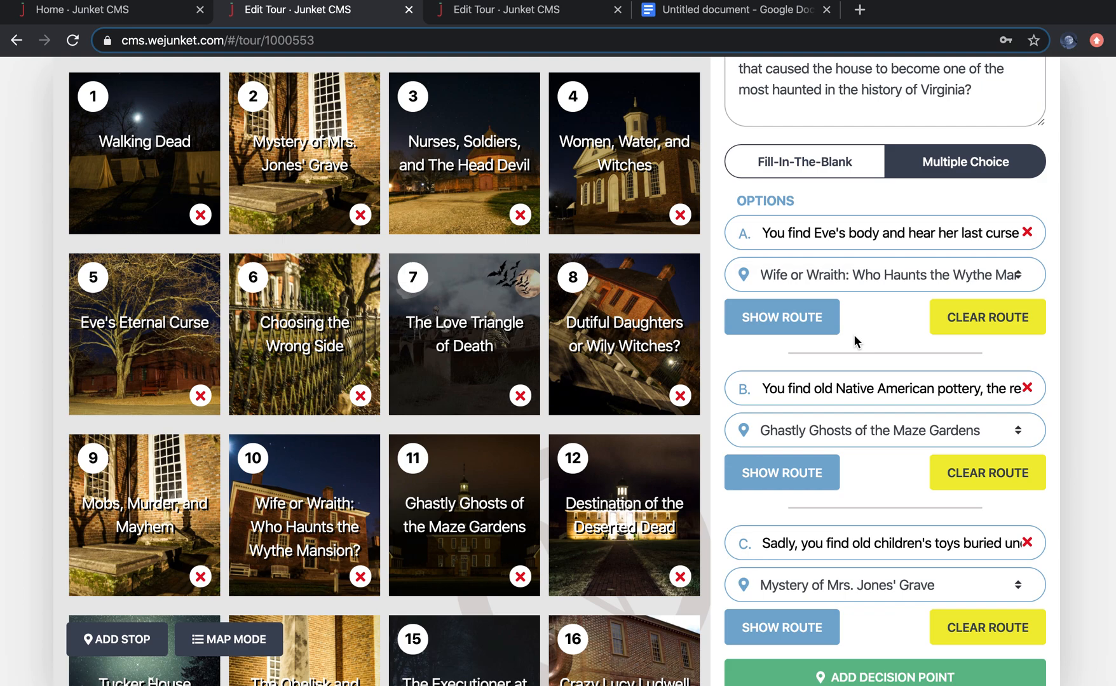
scroll(851, 286, up, 4)
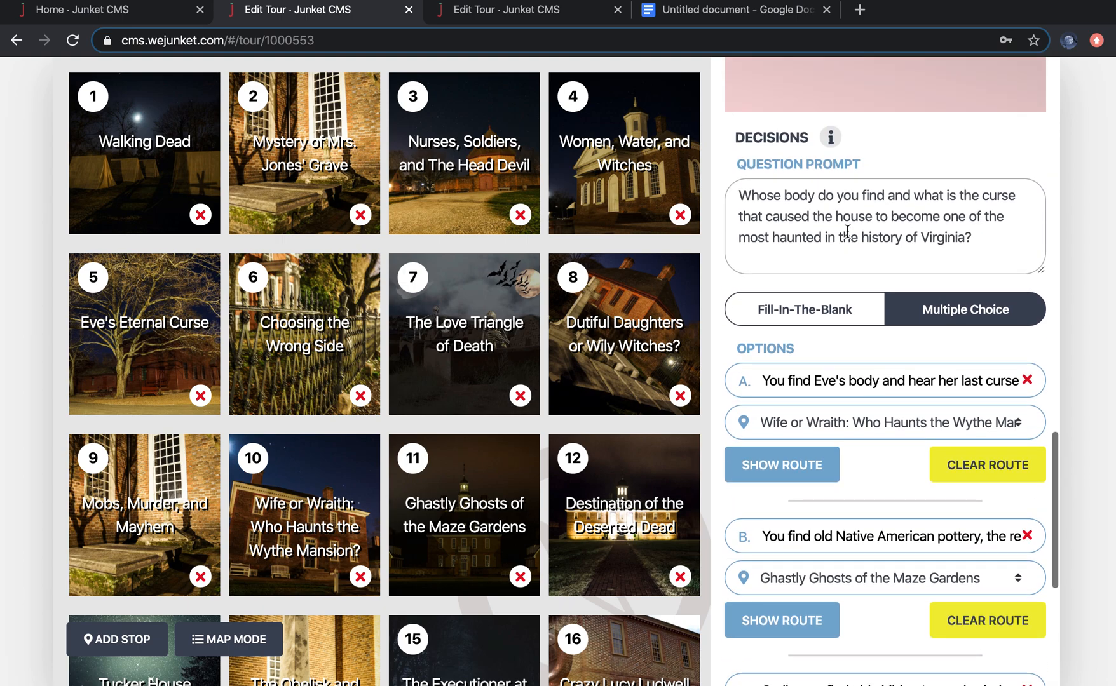
scroll(847, 235, up, 1)
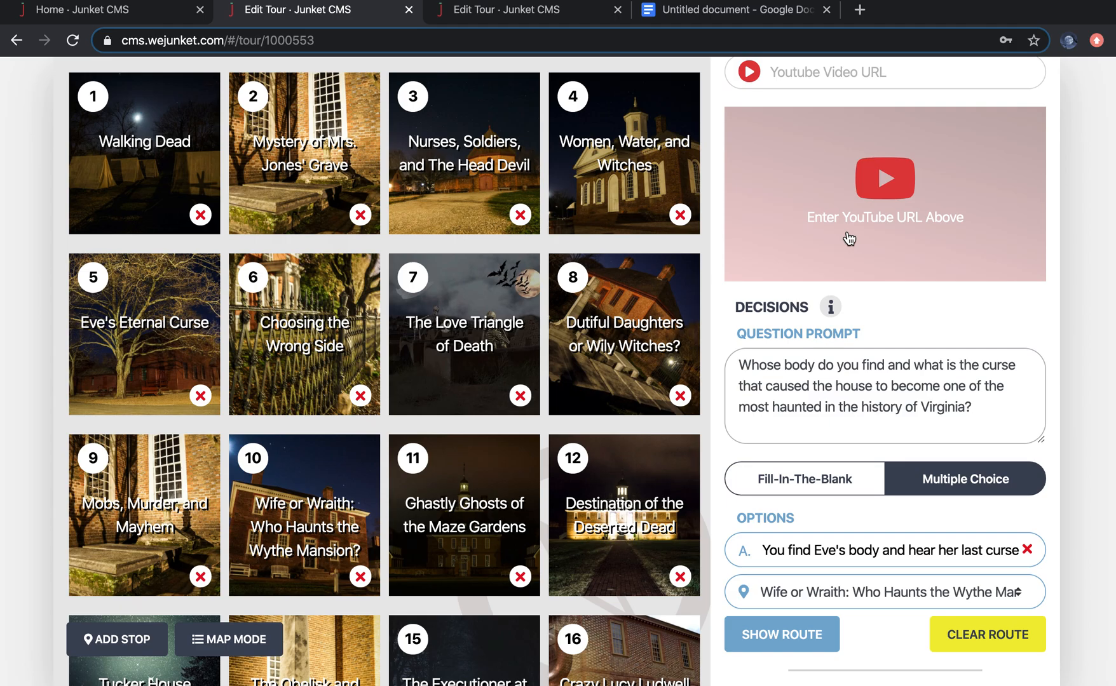
Step: Check the junket's asset folder in Finder, then return to the Eve's Eternal Curse stop in the editor
key(ctrl+Up)
click(398, 50)
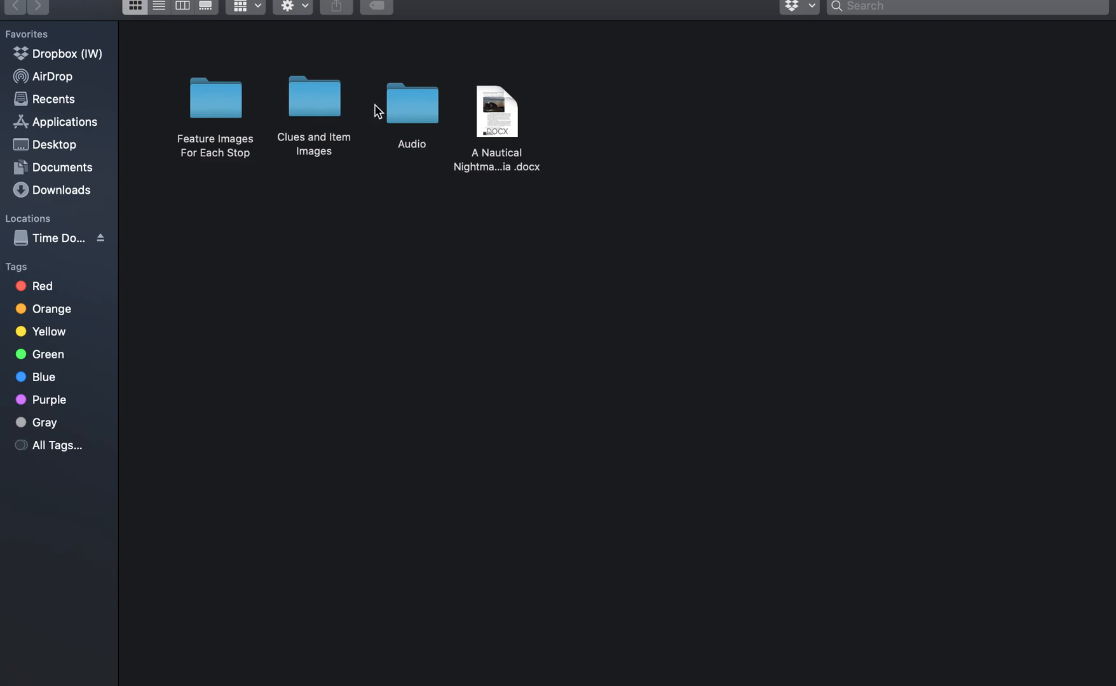
key(ctrl+Up)
click(556, 51)
scroll(961, 391, up, 3)
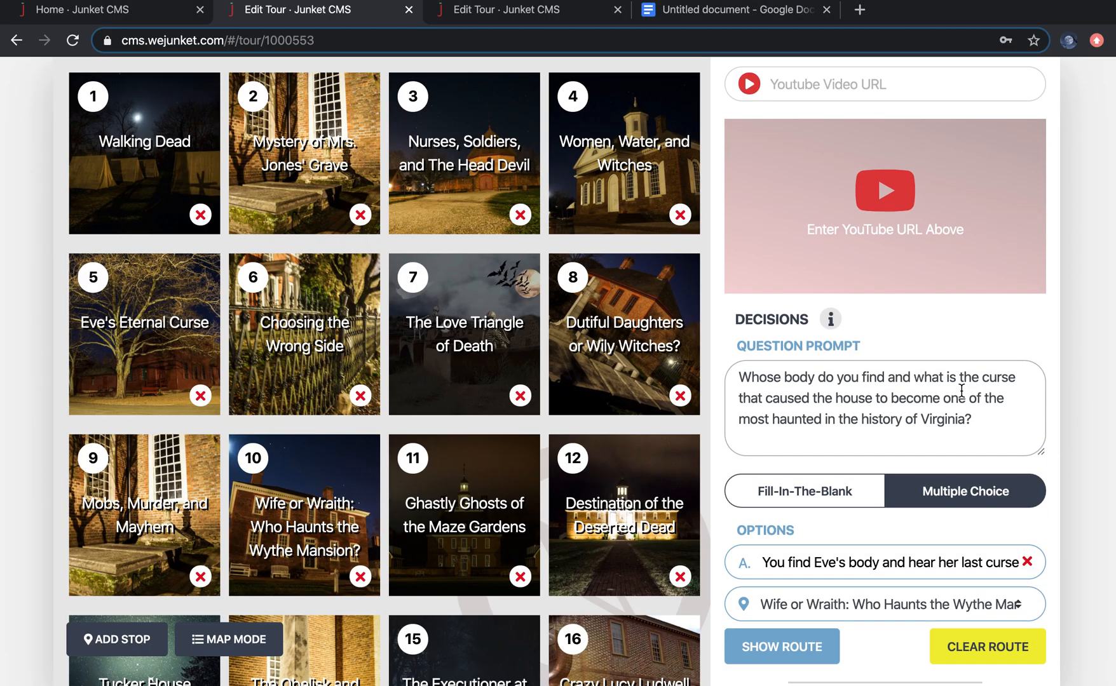
Step: Scroll through the Eve's Eternal Curse stop's location, trigger radius and audio, briefly switching to the Finder window and back
scroll(962, 390, up, 5)
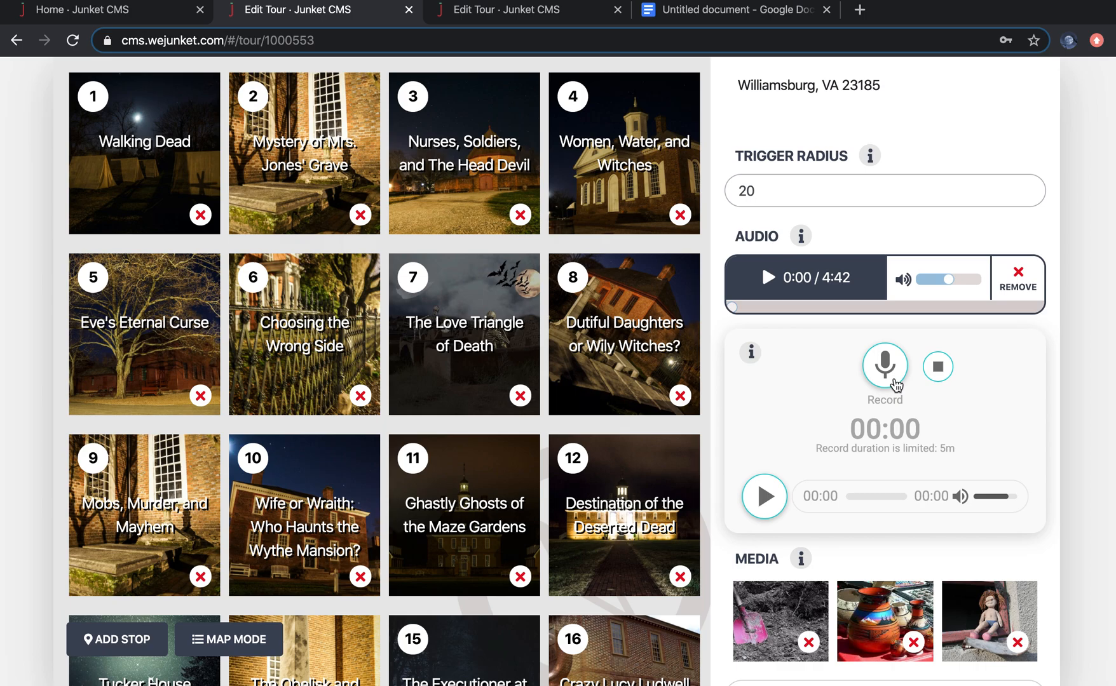
scroll(888, 220, up, 5)
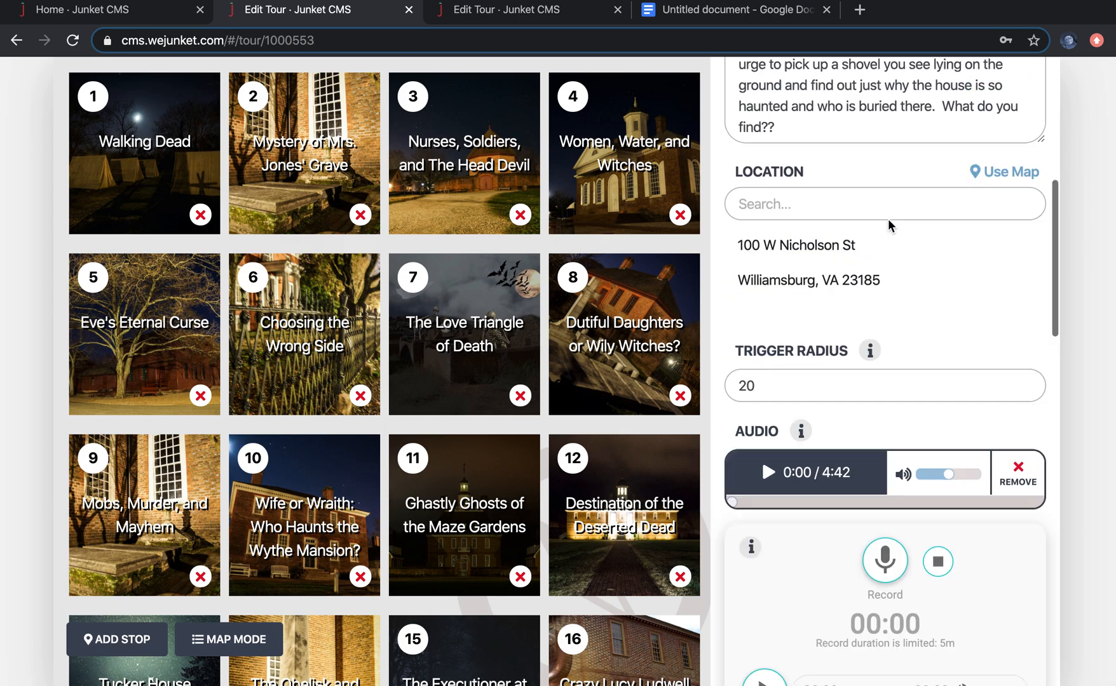
scroll(888, 219, down, 1)
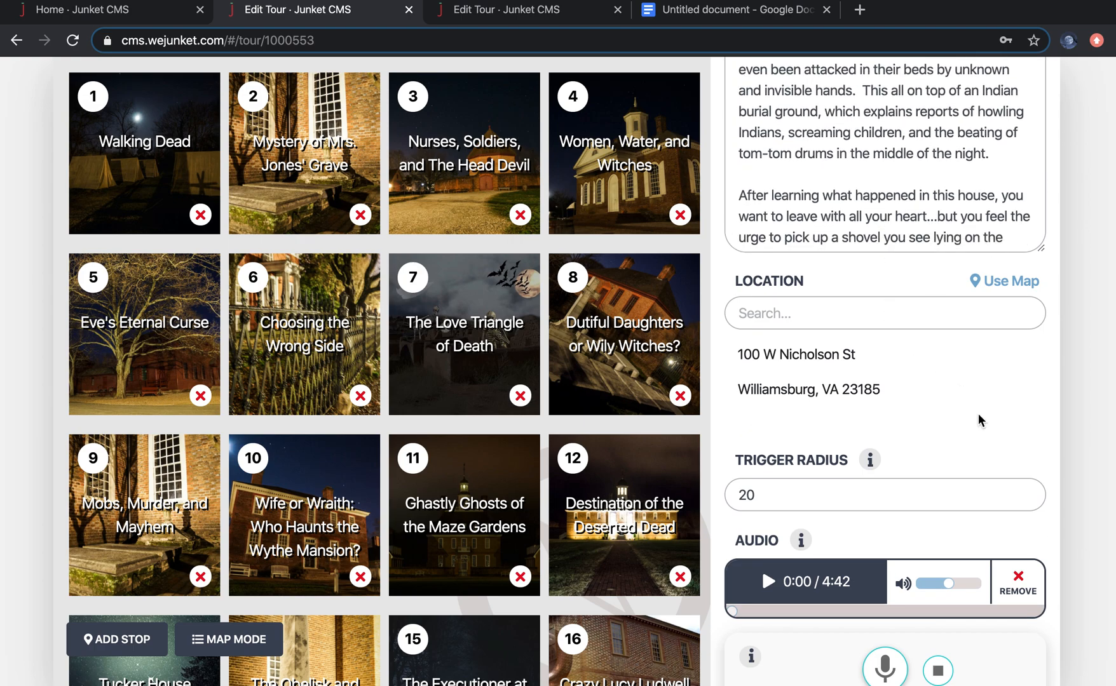
scroll(978, 423, down, 3)
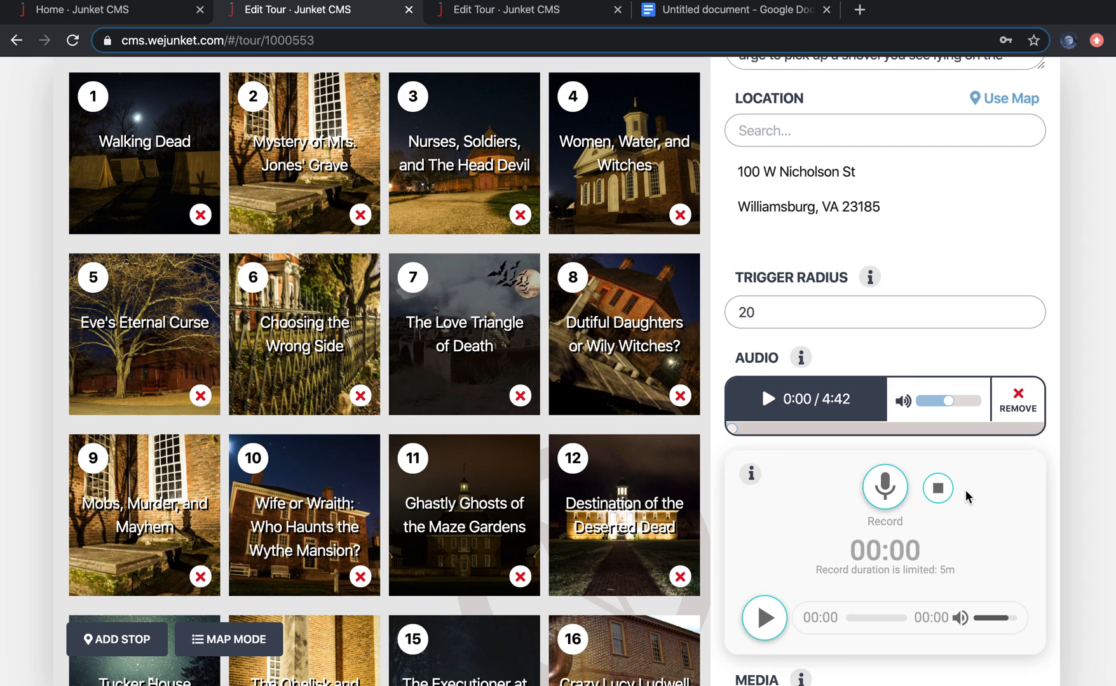
key(ctrl+Up)
click(424, 68)
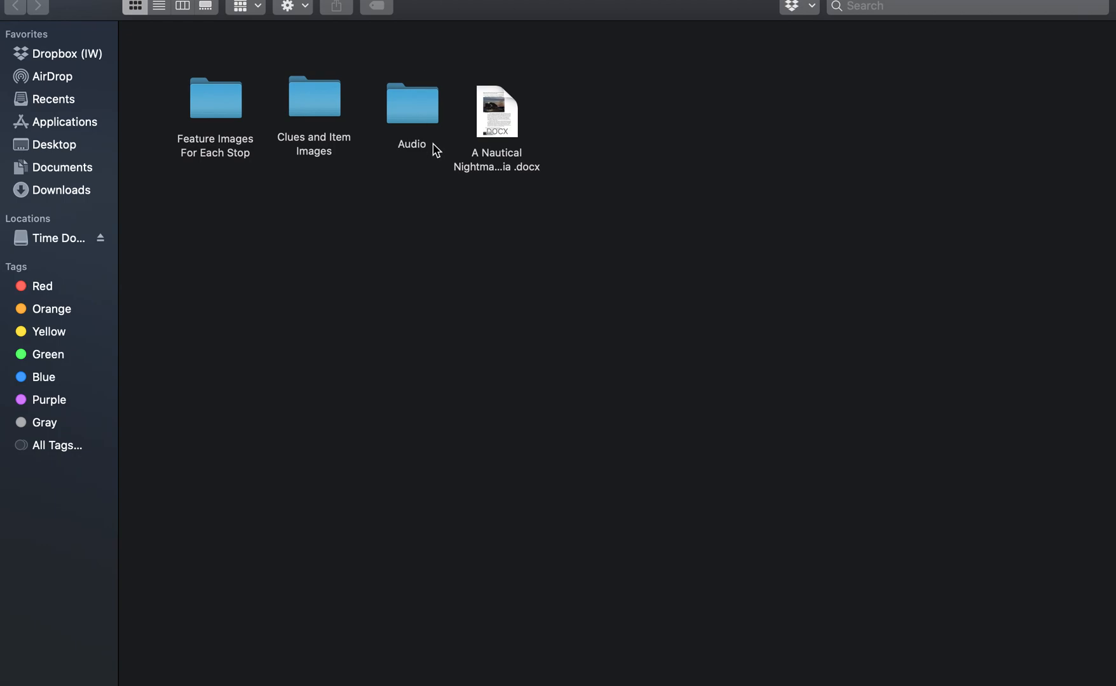
key(ctrl+Up)
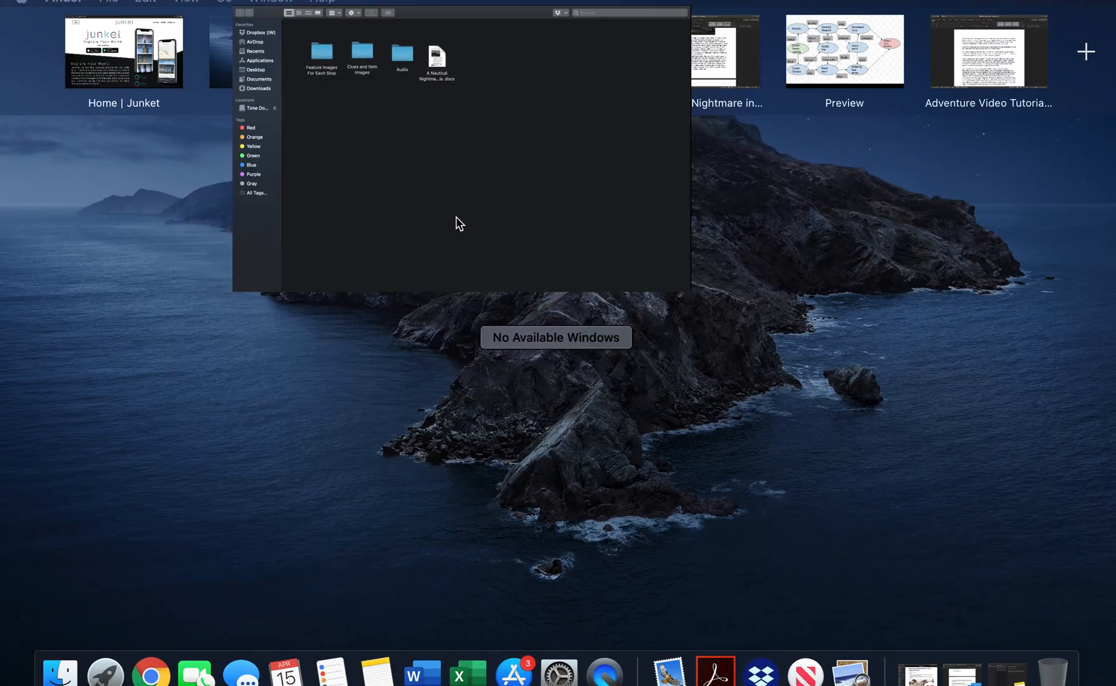
click(572, 26)
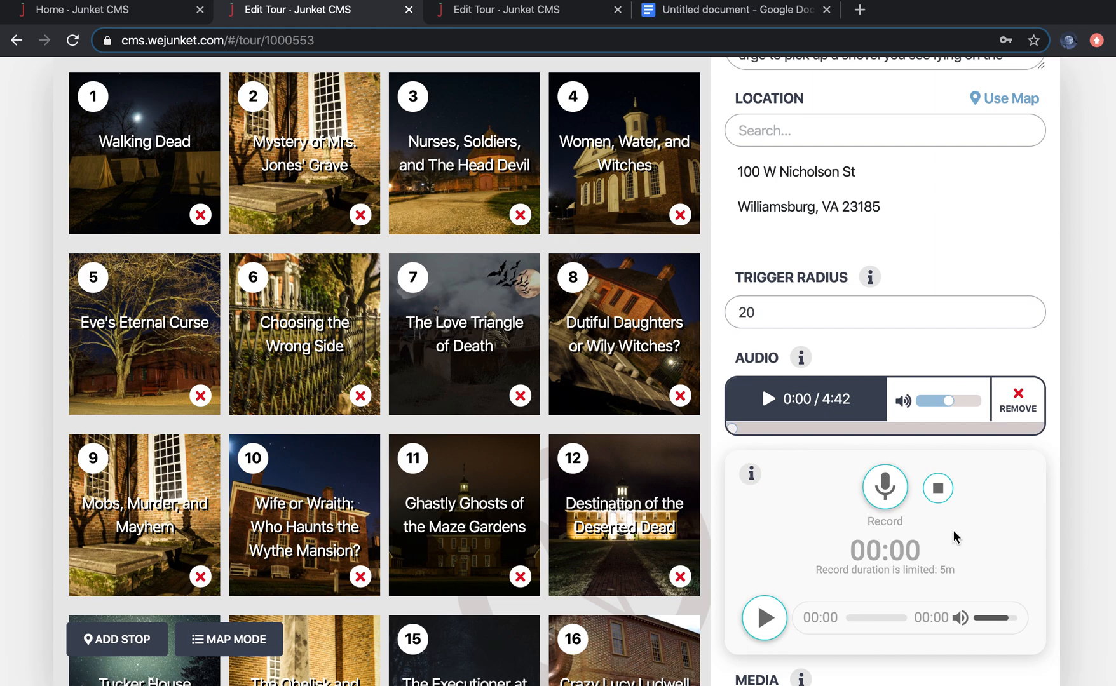
scroll(992, 526, down, 1)
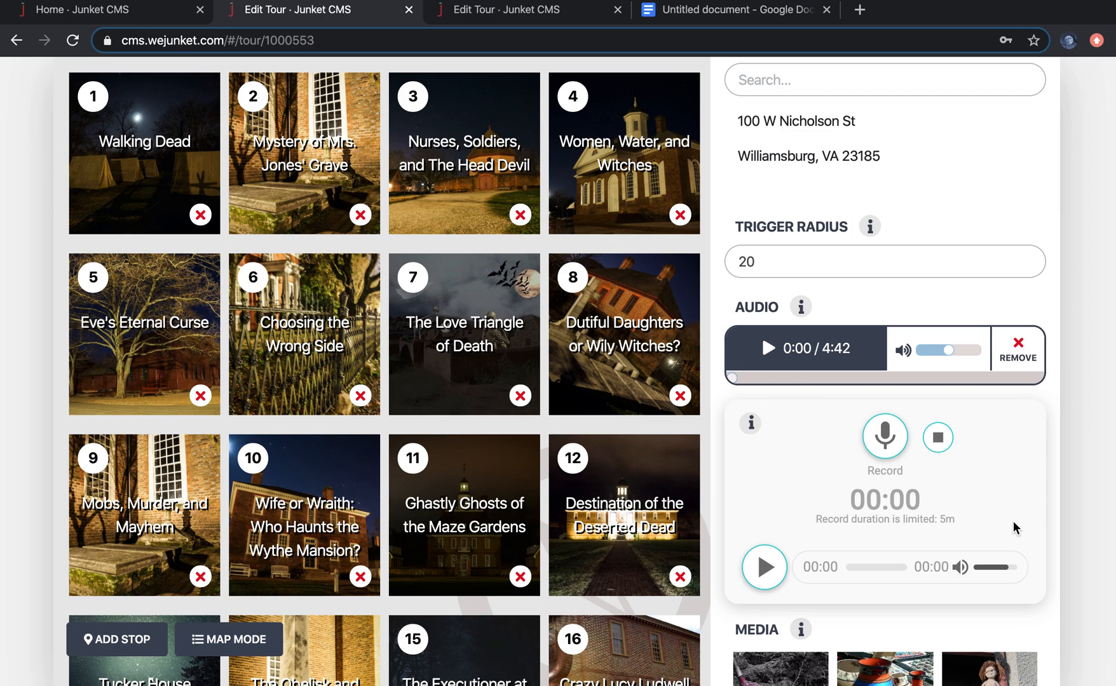
scroll(1014, 526, down, 12)
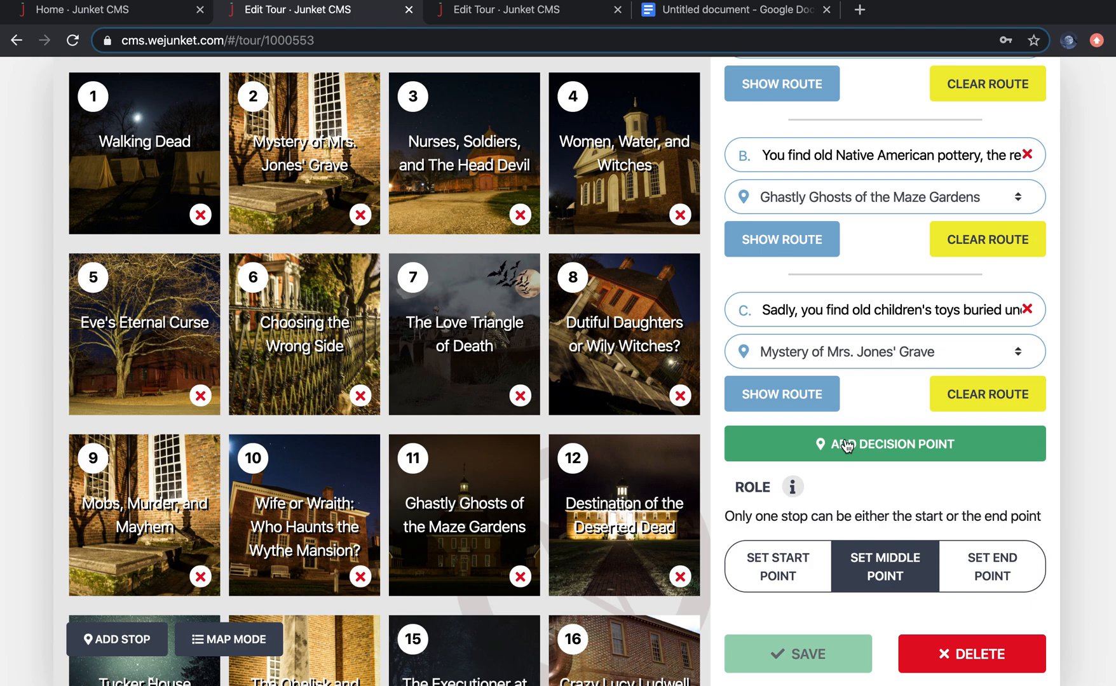
Step: Open the Walking Dead stop and review its trigger radius, audio, media, question prompt and decision options
click(158, 175)
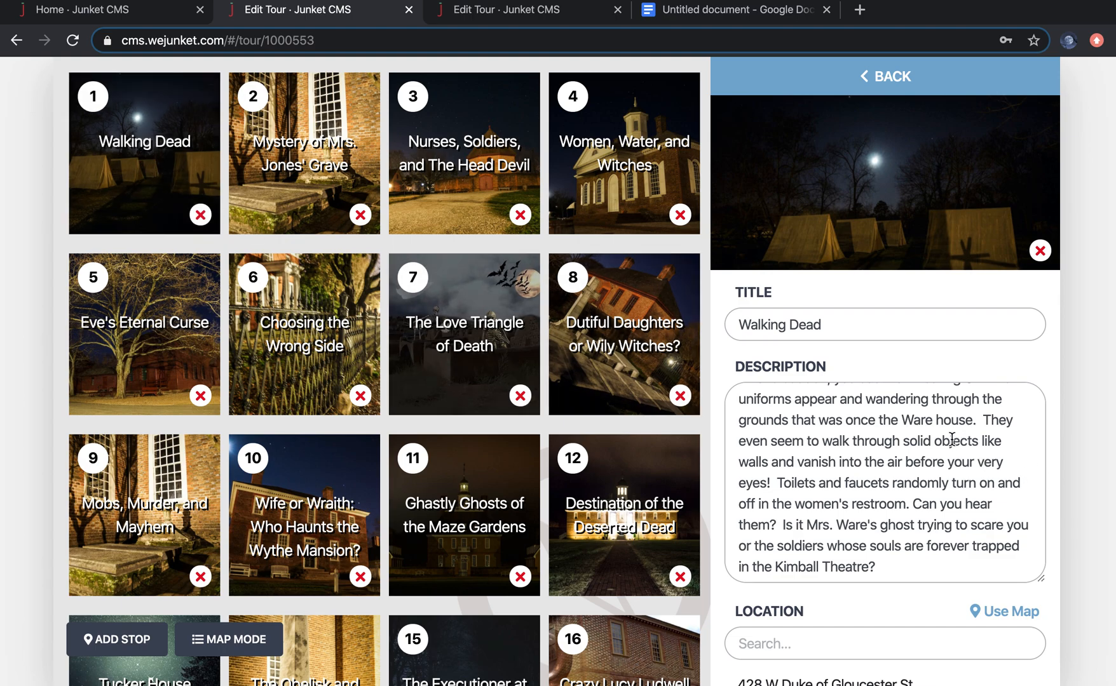
scroll(951, 438, down, 10)
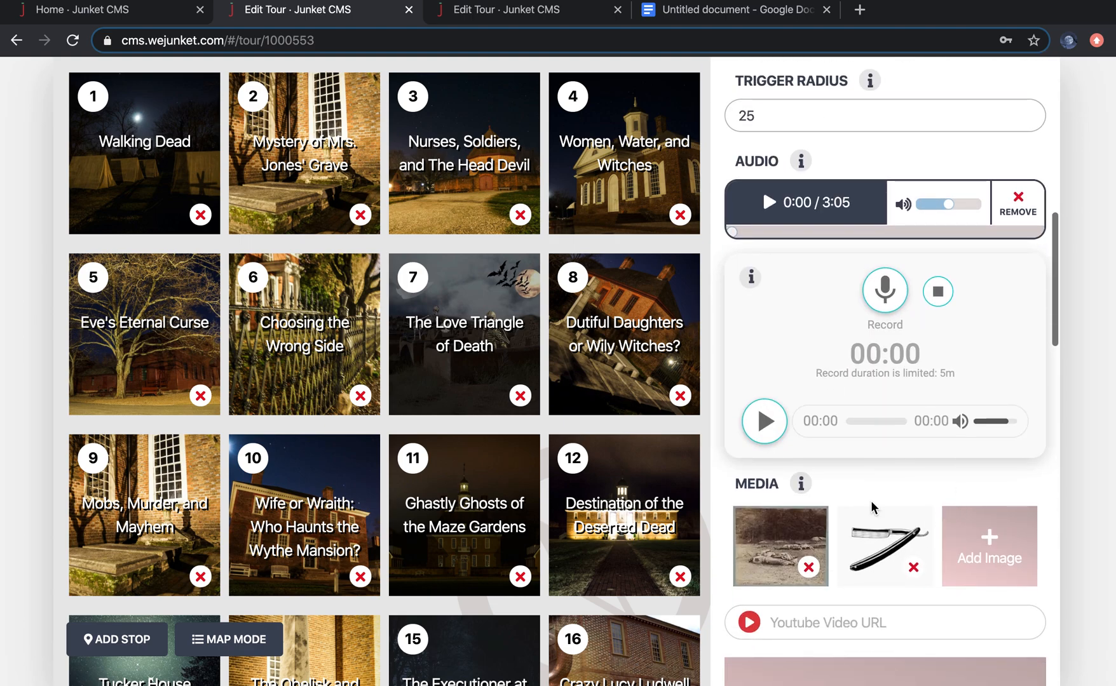
scroll(872, 506, down, 10)
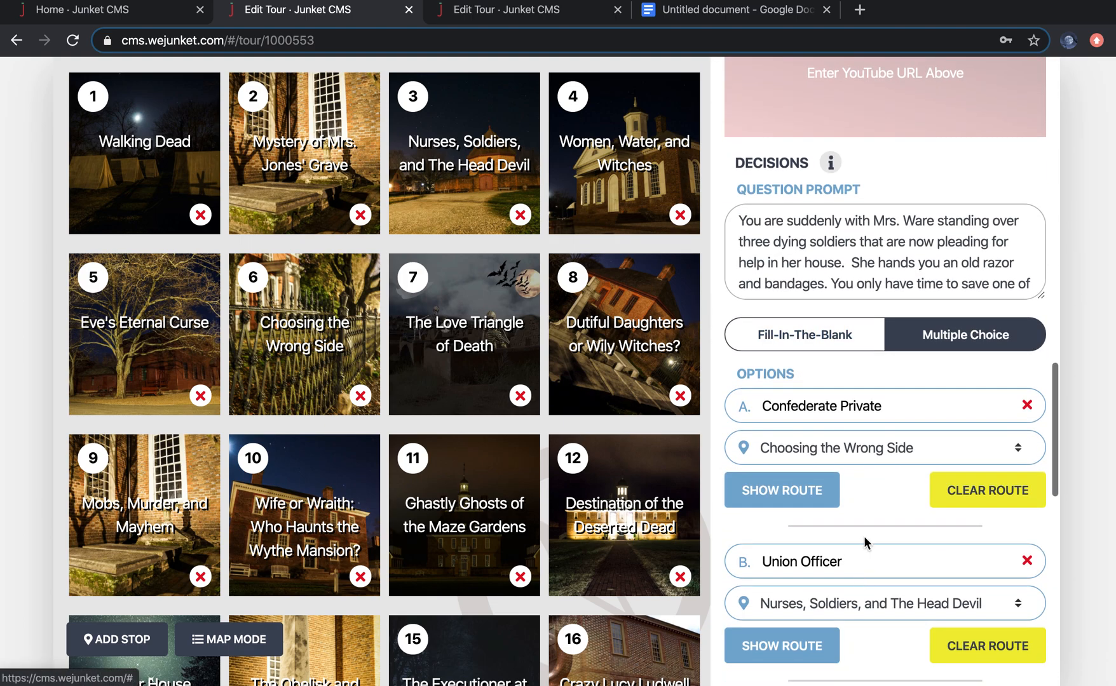
scroll(863, 546, down, 5)
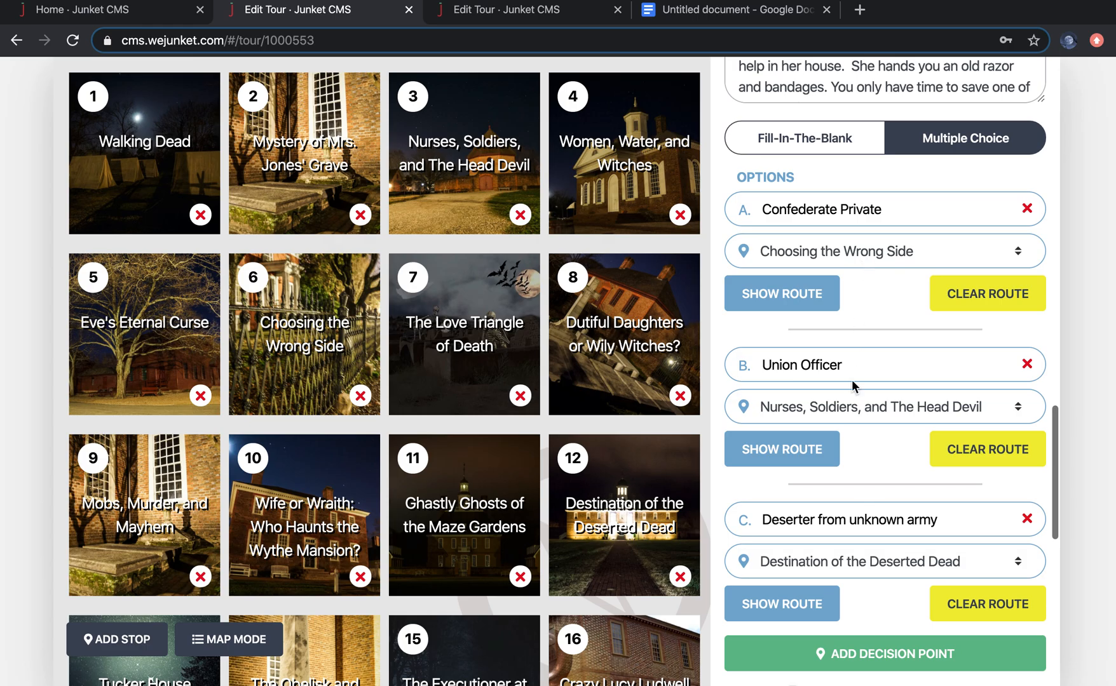
Step: View the junket in map mode, zoom into the stops and show the route for Walking Dead's option A, then return to the list
click(216, 639)
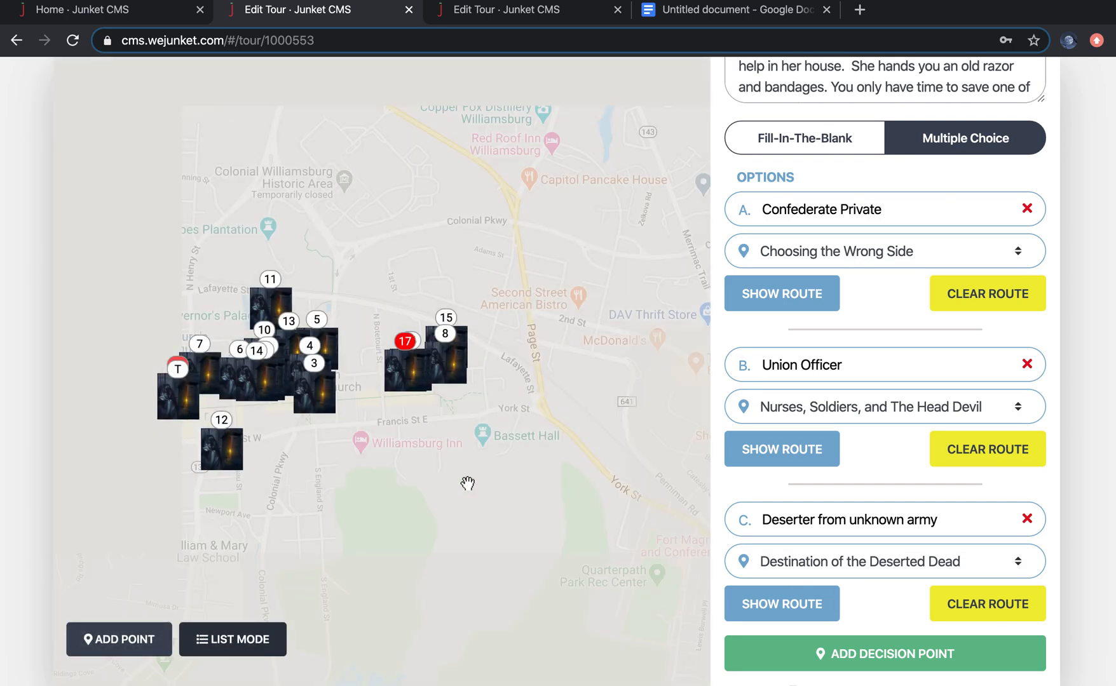
click(684, 612)
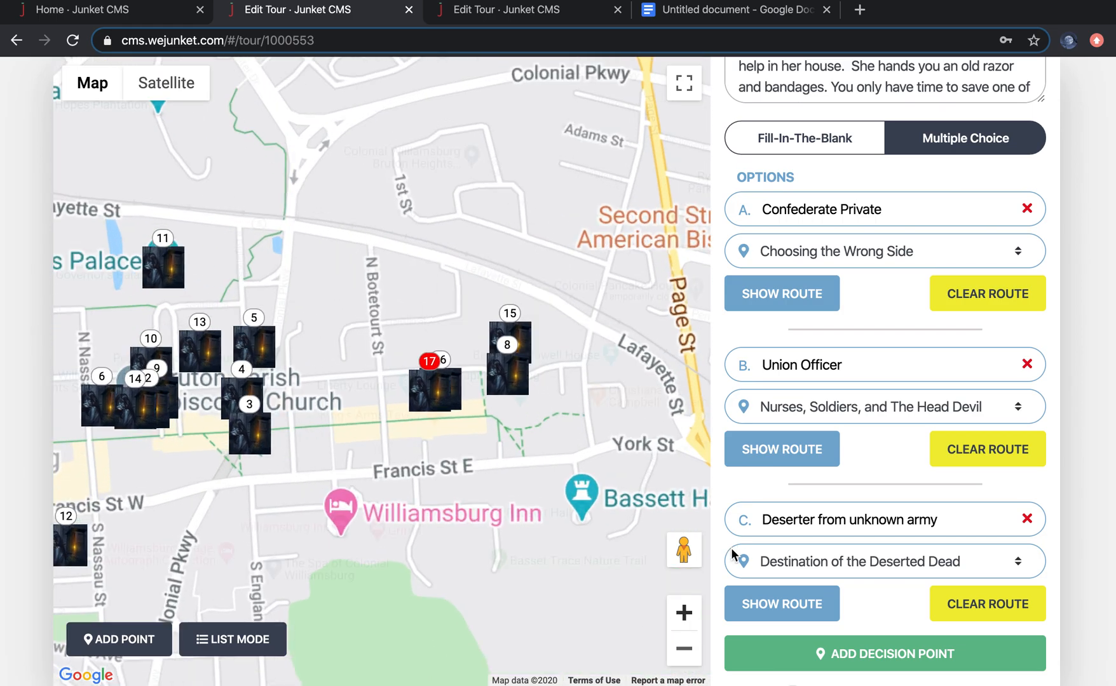
drag(458, 536, 630, 531)
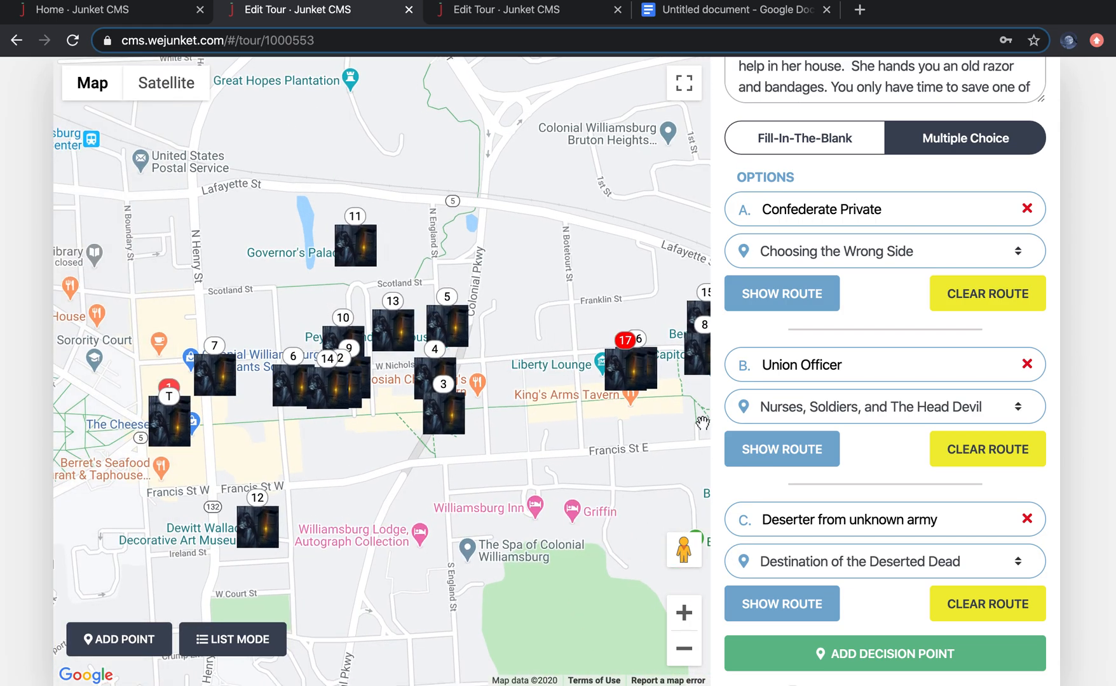
click(822, 288)
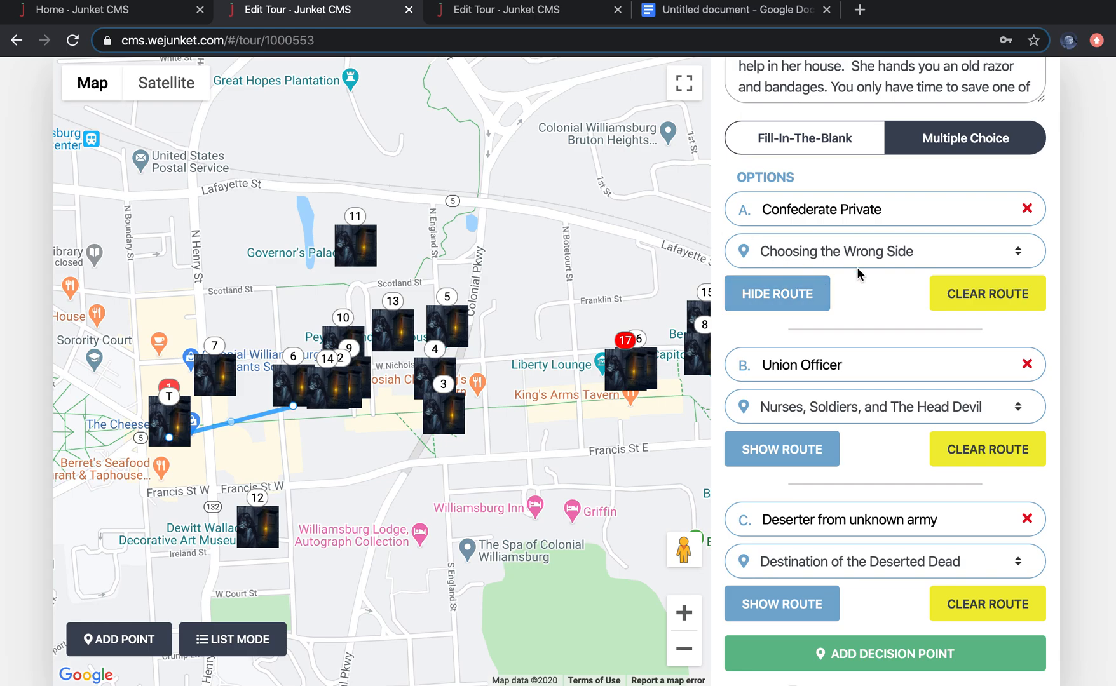
scroll(881, 340, up, 1)
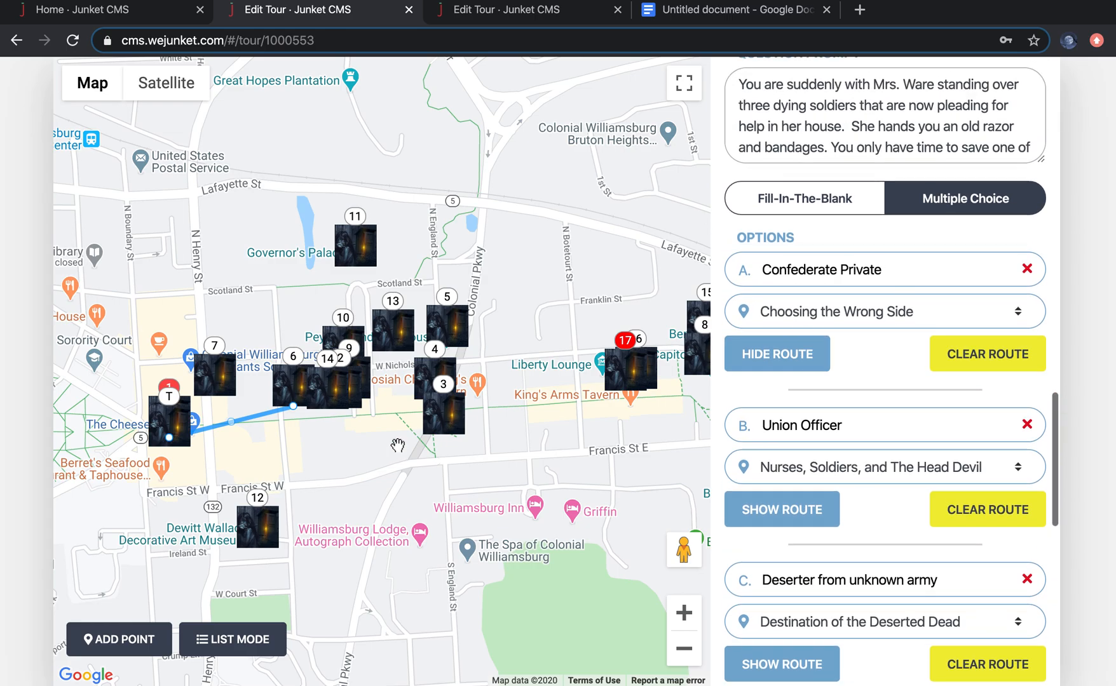
click(230, 641)
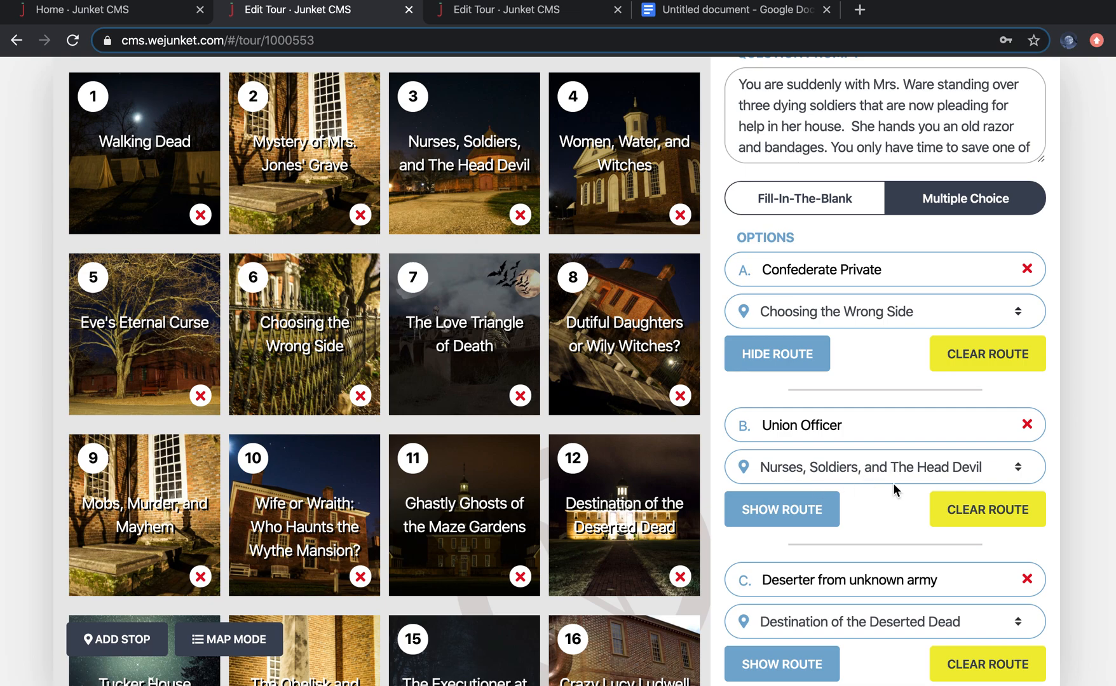
Step: Reopen the Walking Dead stop on the map and toggle the route display for its Confederate Private option
click(164, 179)
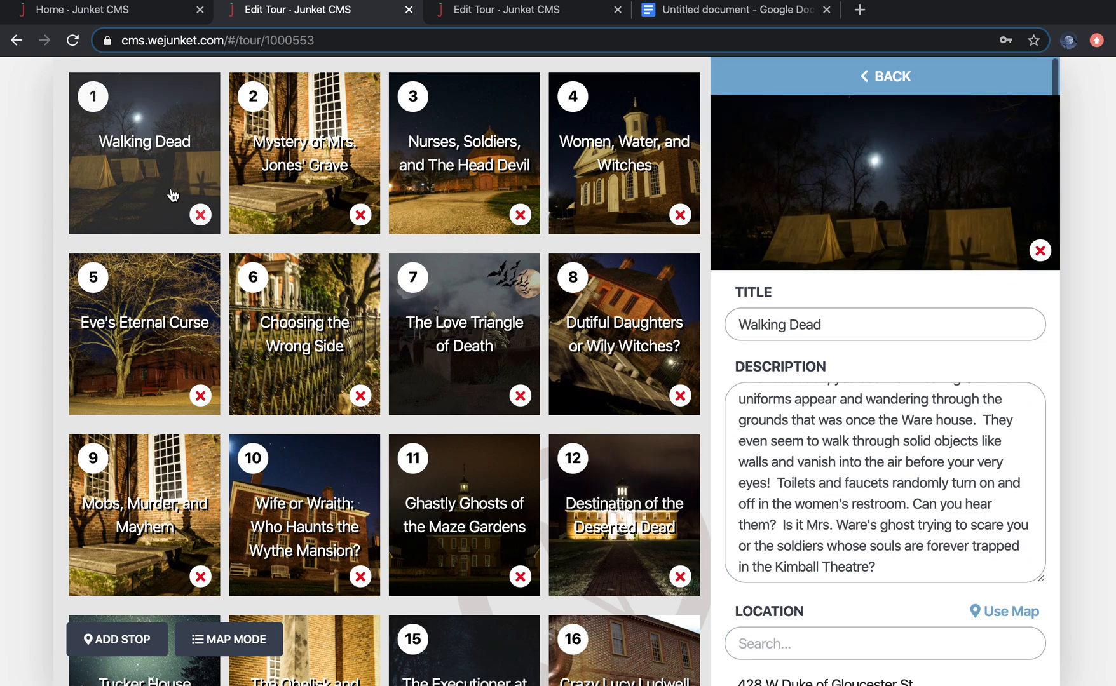
click(214, 638)
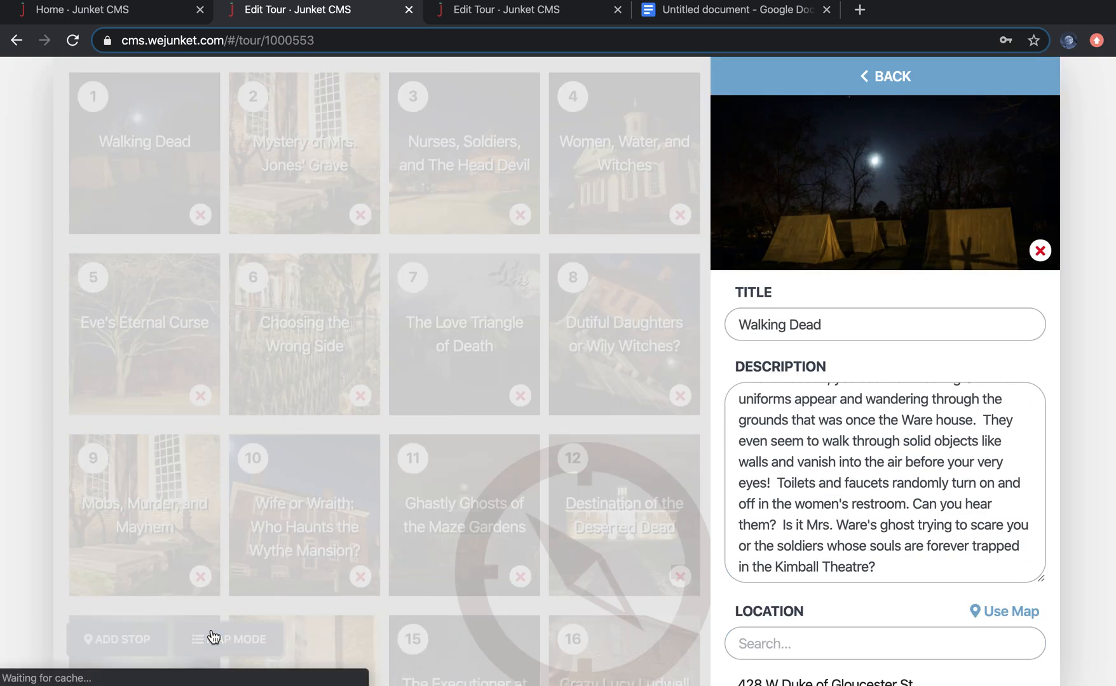
scroll(918, 590, down, 10)
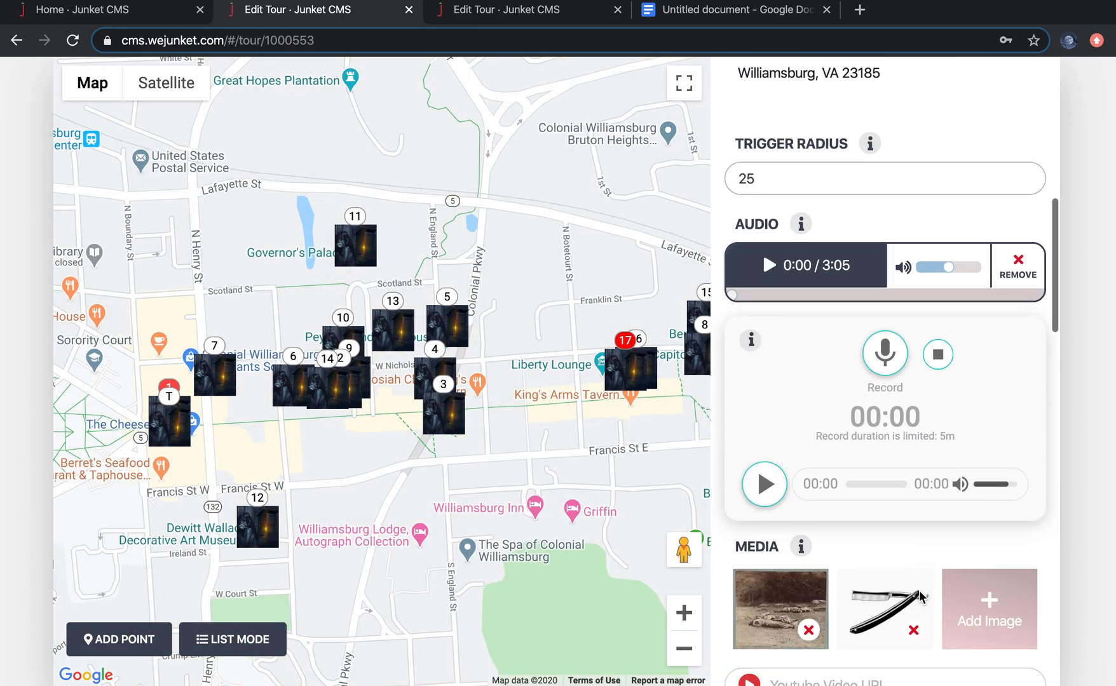
scroll(919, 590, down, 10)
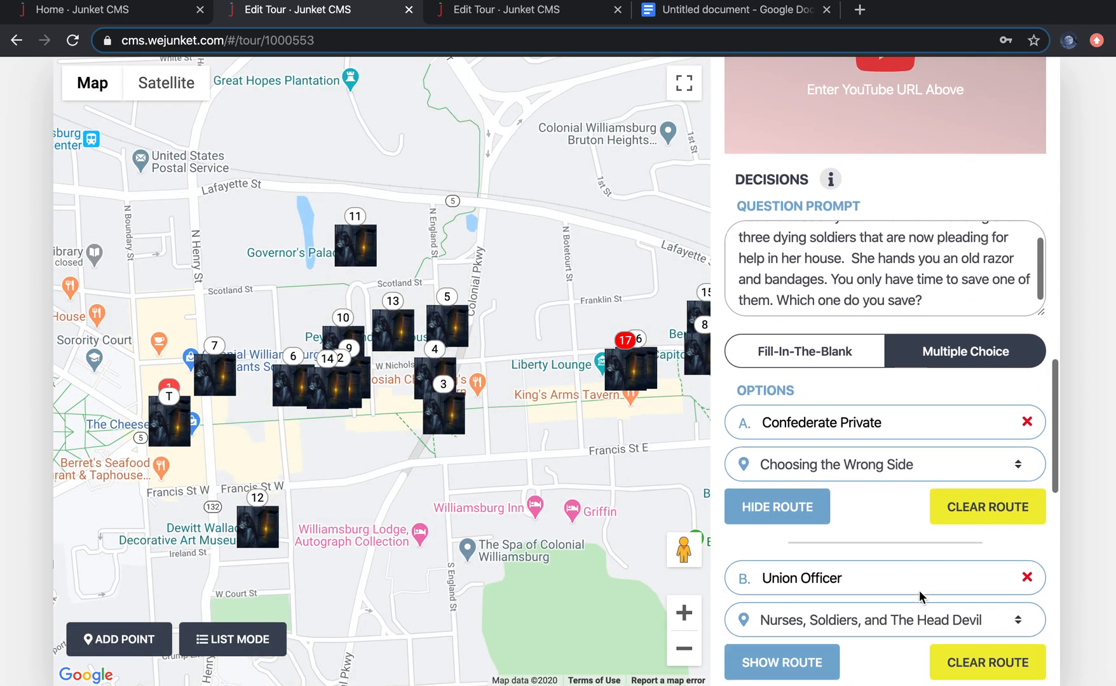
scroll(880, 506, down, 2)
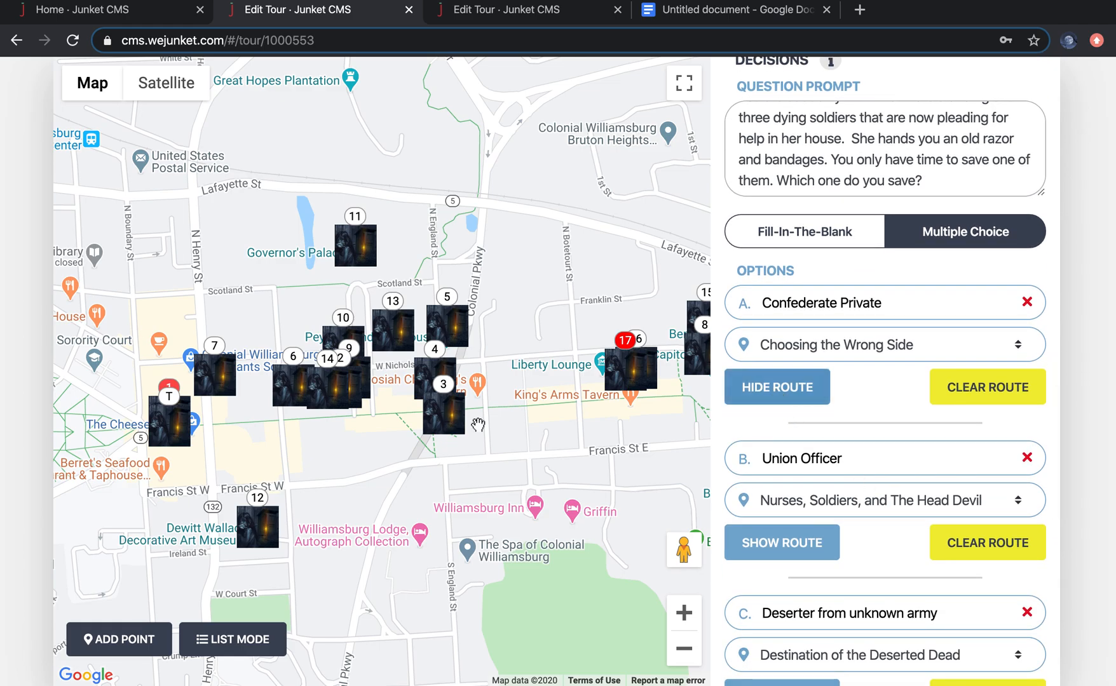
click(783, 401)
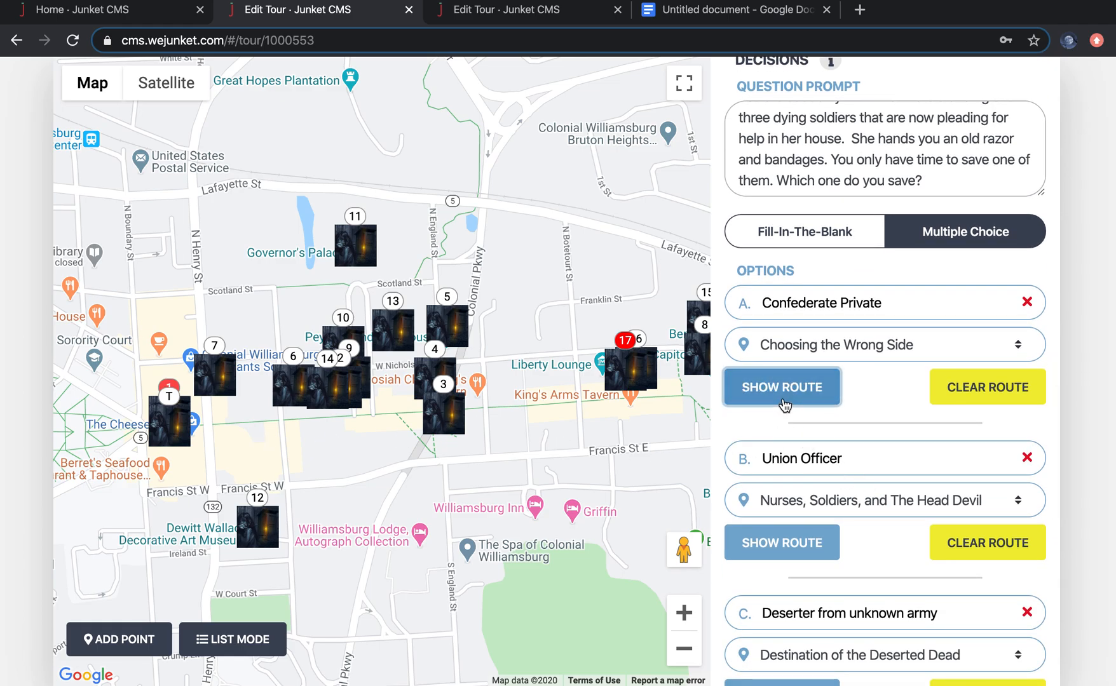
click(782, 400)
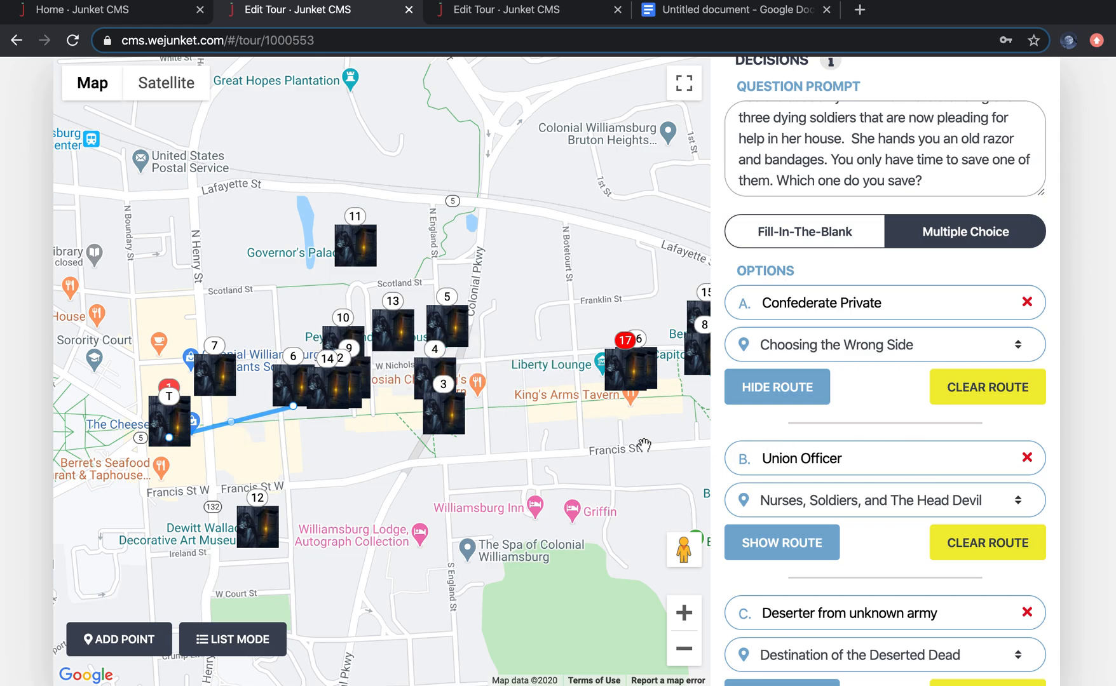
click(803, 397)
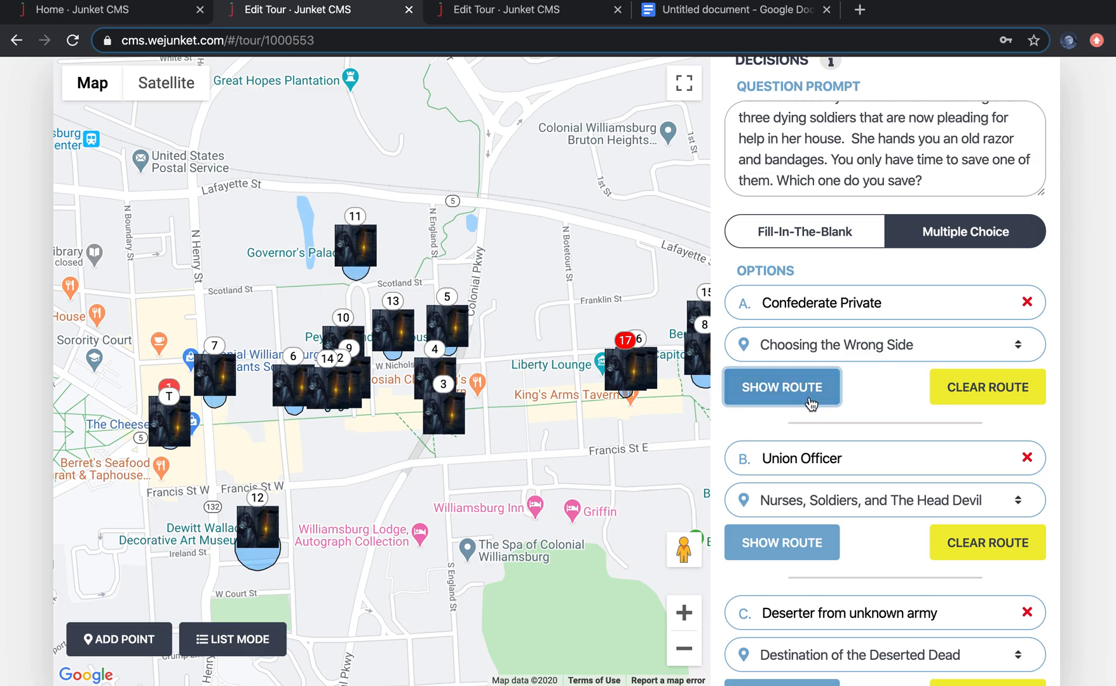
Step: In the Adventure Test 4 junket, set the Bruton stop's next stop to Kimball and start setting its route
click(559, 12)
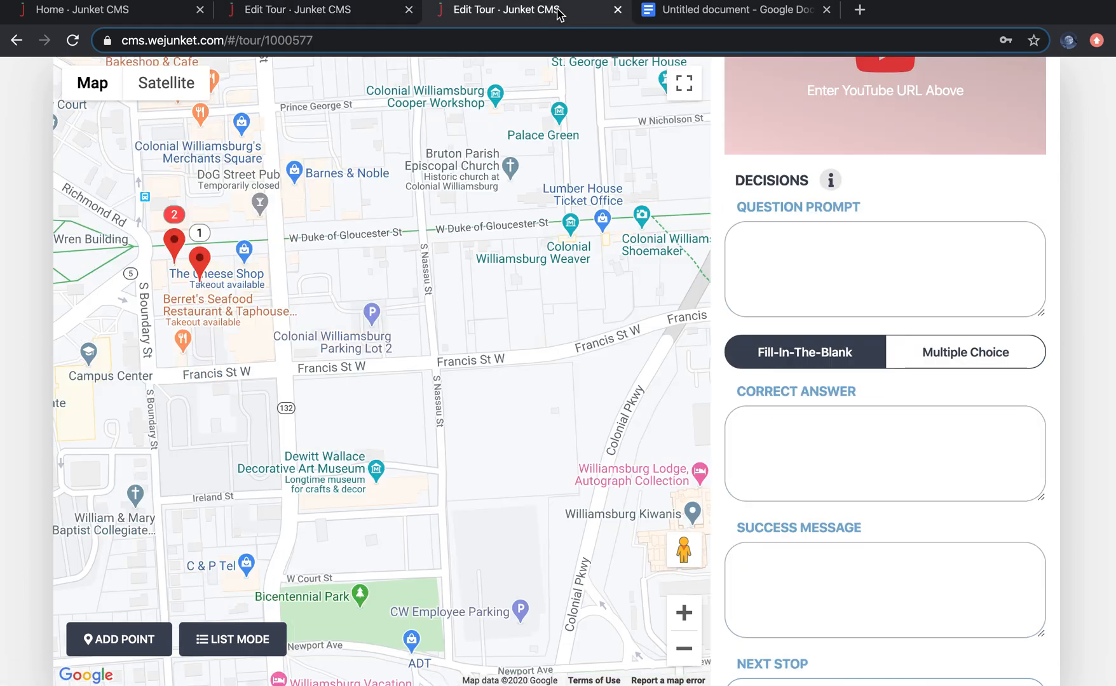
scroll(972, 488, down, 5)
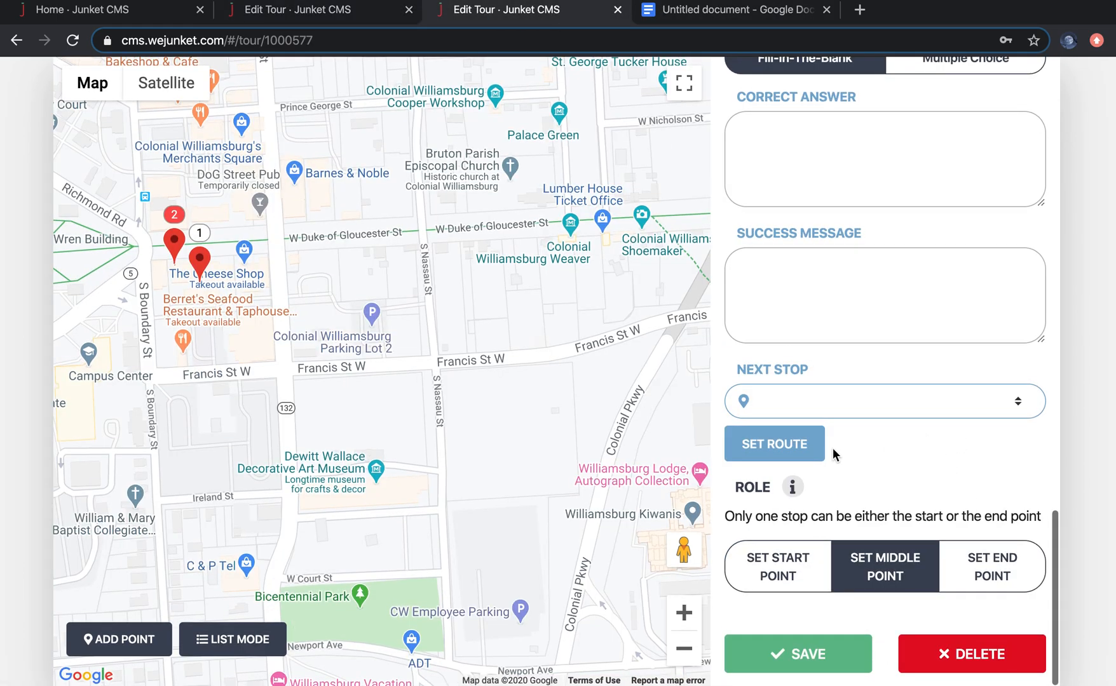
click(799, 400)
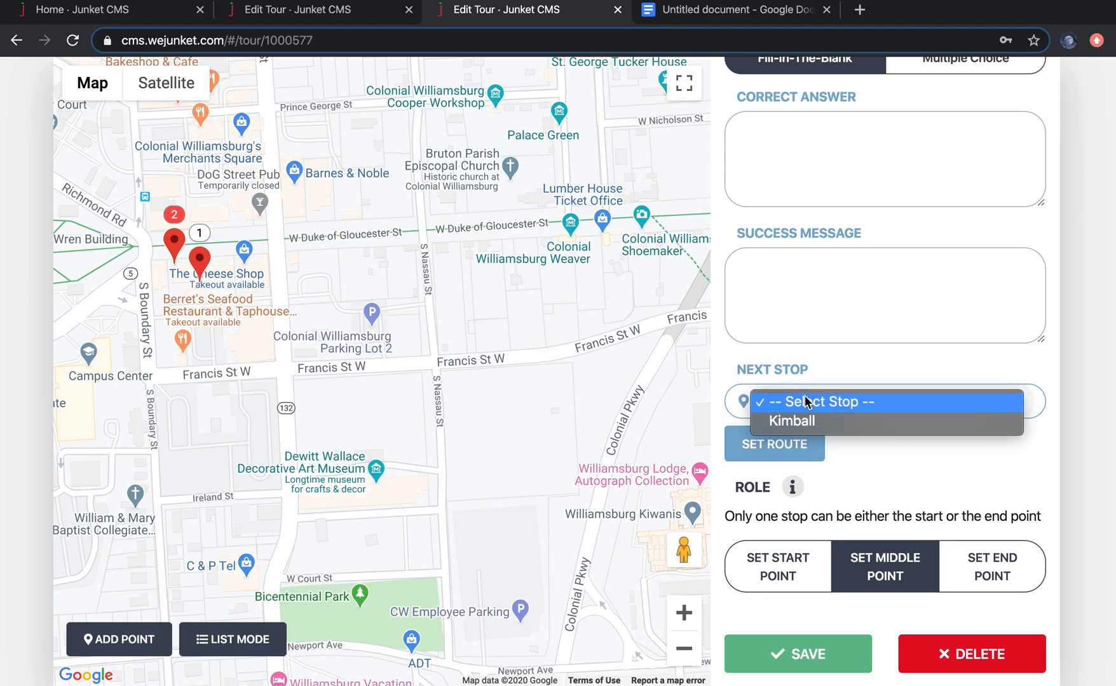
click(852, 365)
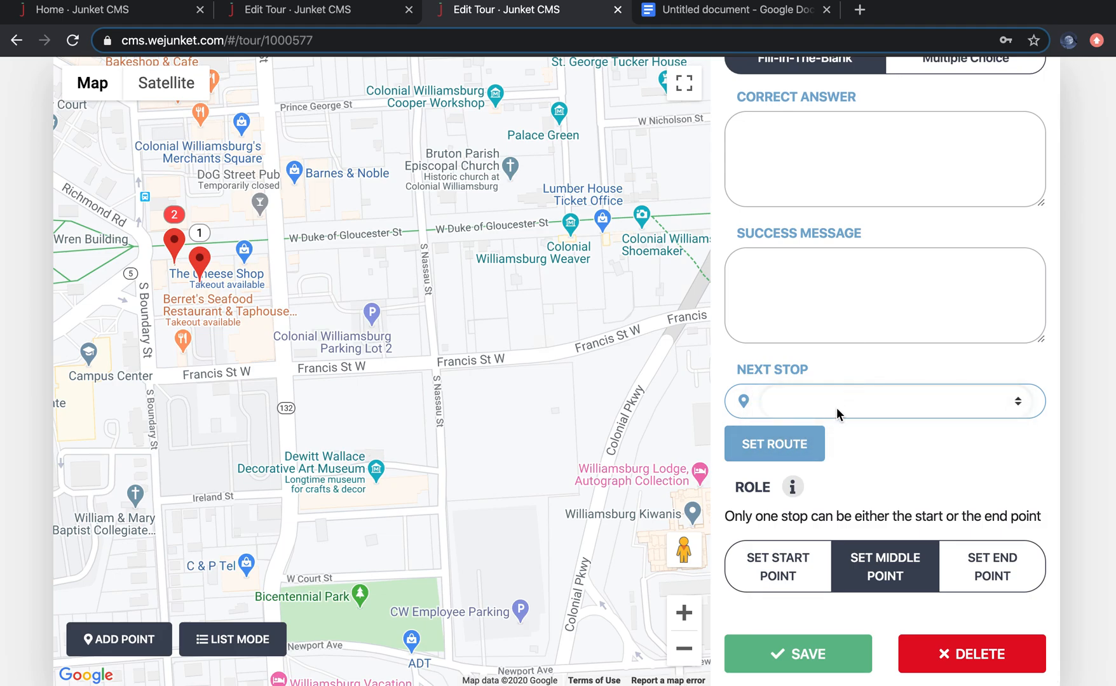
click(827, 402)
click(816, 423)
click(785, 445)
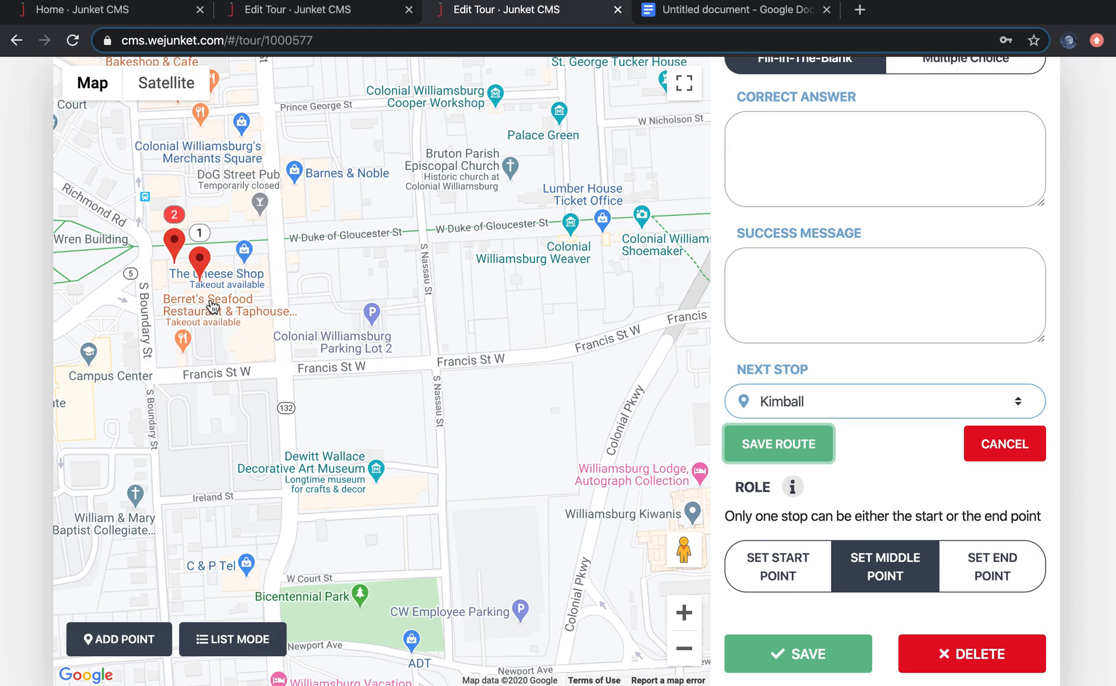
Step: Shape Bruton's route to Kimball by dragging two waypoints so the path runs down Boundary Street to Francis Street
click(191, 272)
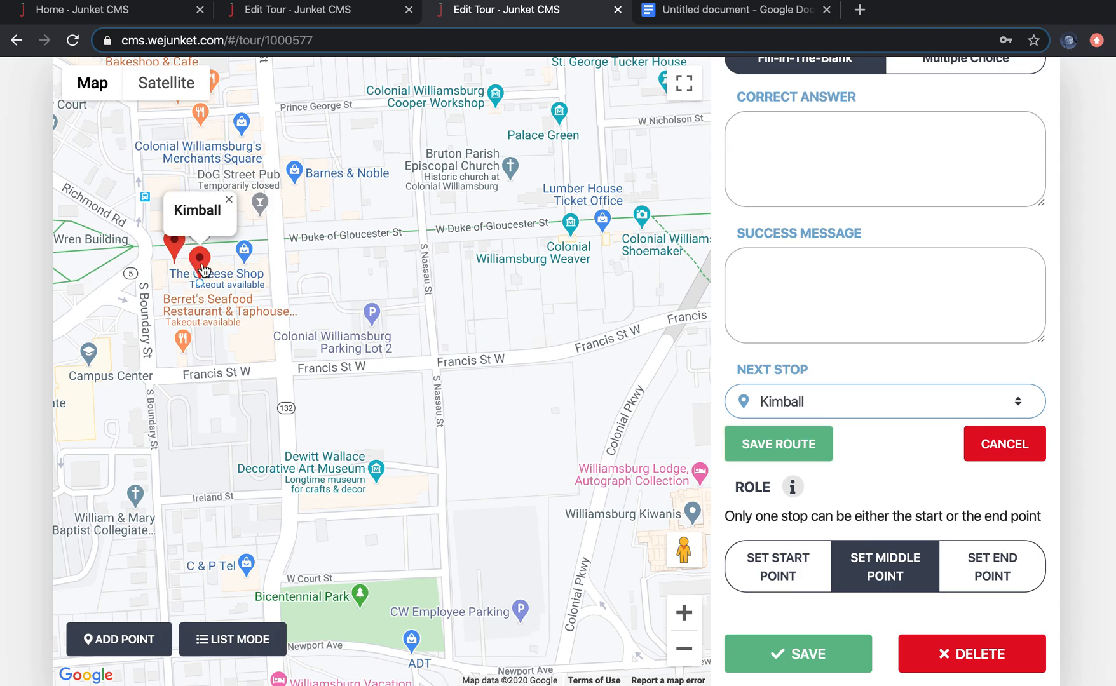
click(175, 257)
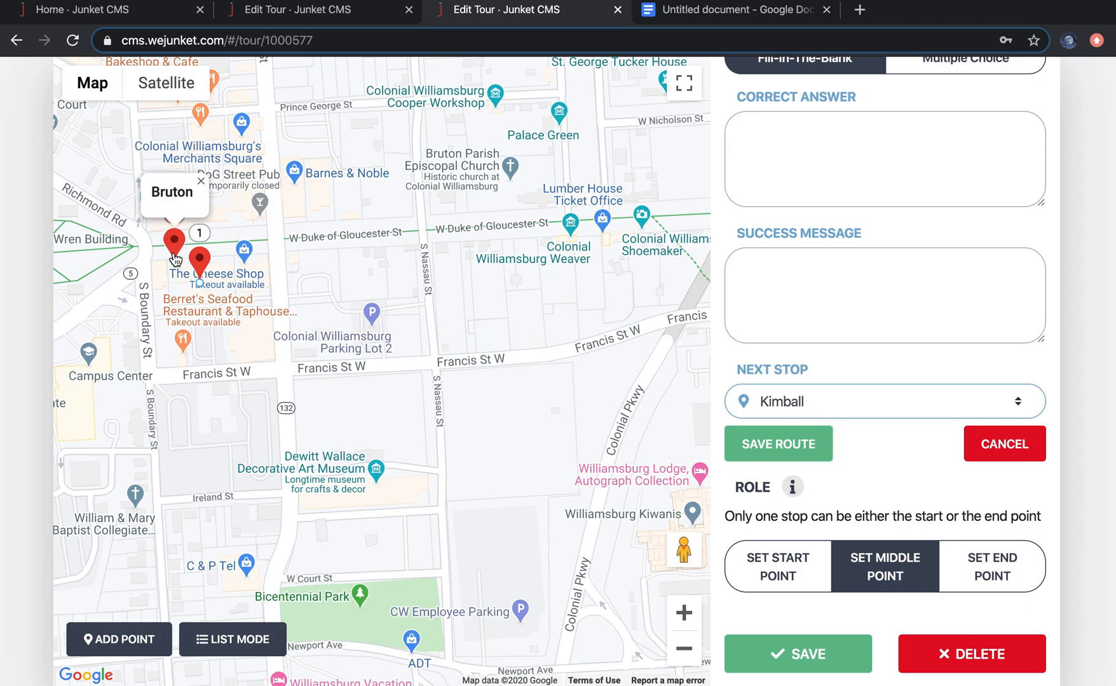
click(174, 257)
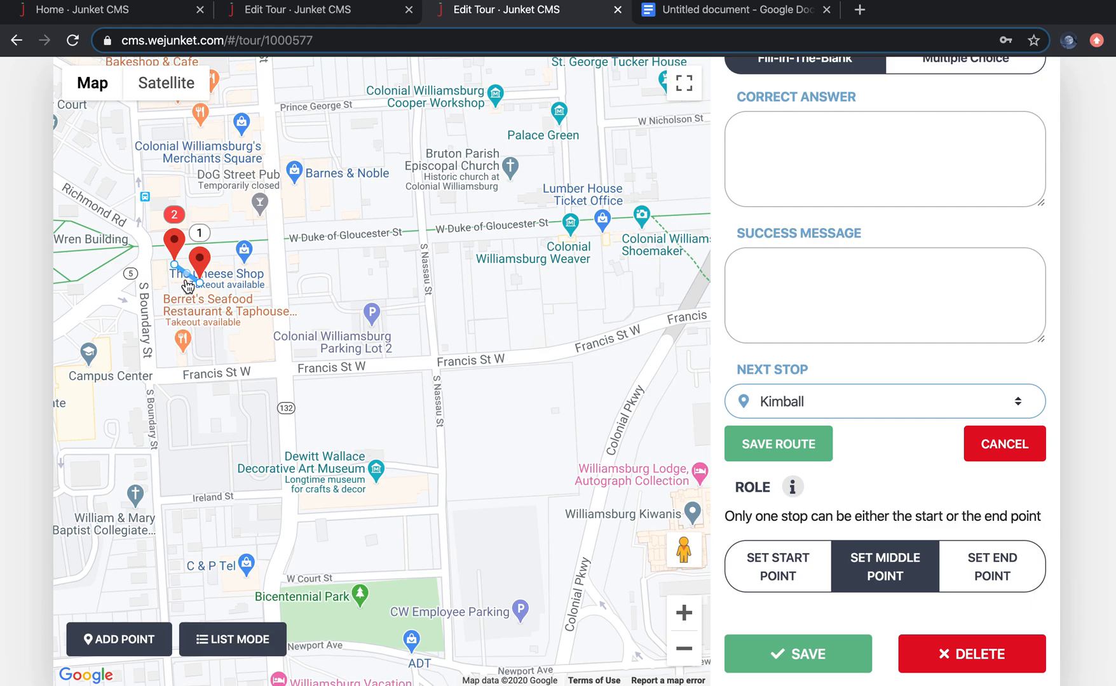
drag(188, 279, 183, 374)
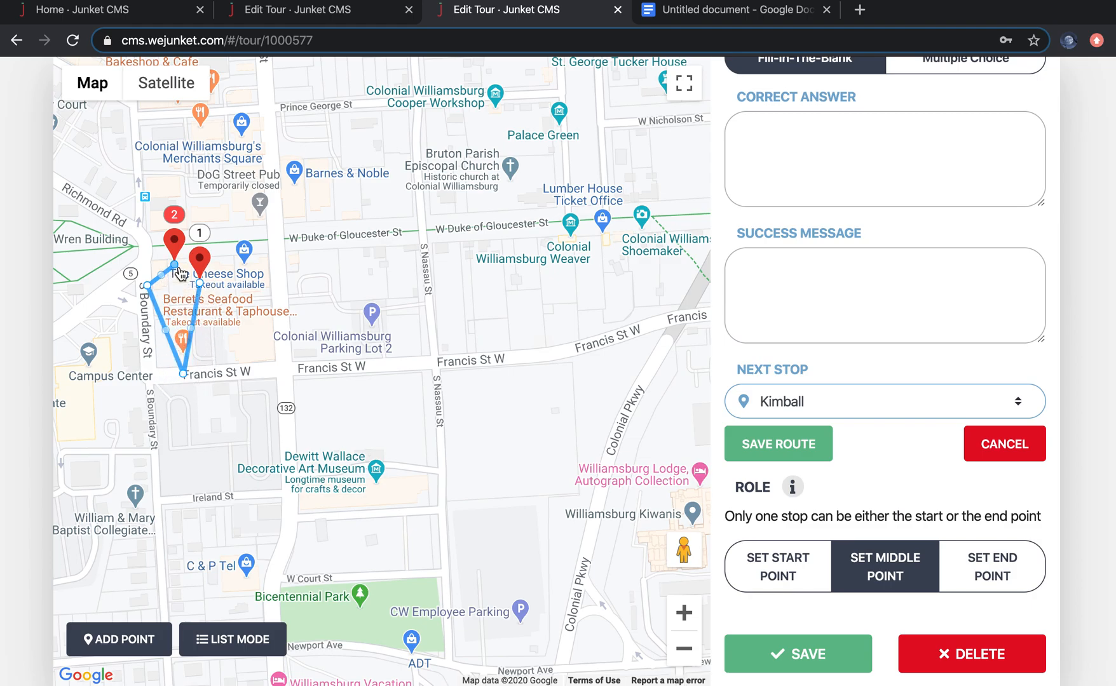
click(168, 337)
drag(167, 337, 147, 377)
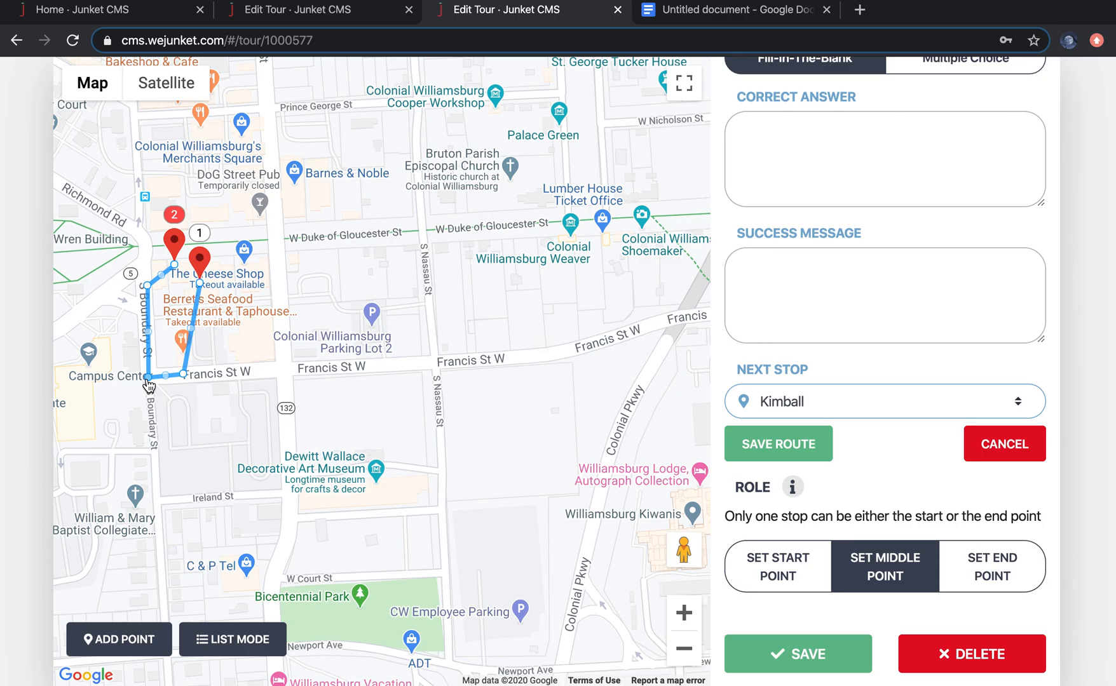
Step: Switch to the reference junket and toggle the Walking Dead routes for the Confederate Private and Union Officer options
click(287, 11)
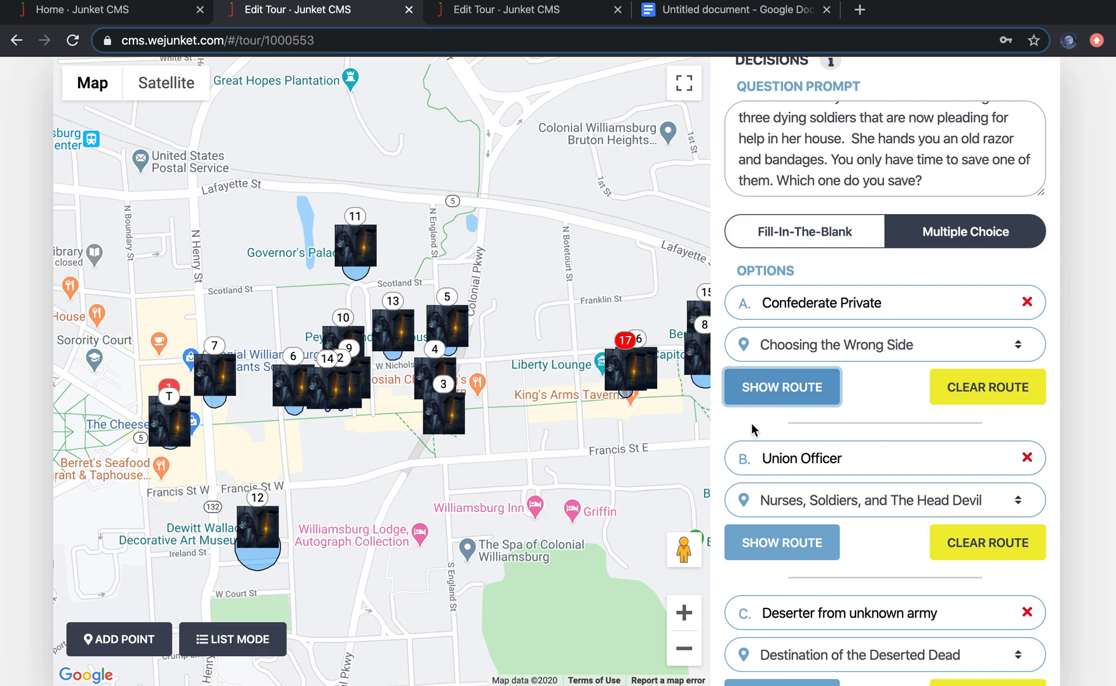
click(787, 389)
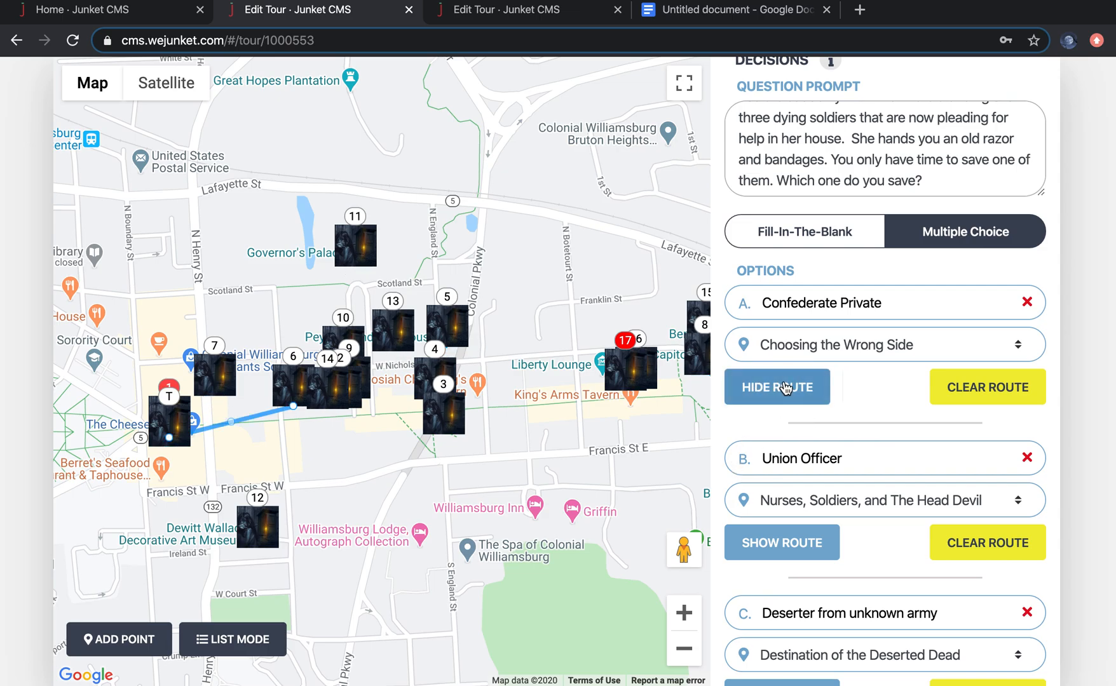
click(787, 389)
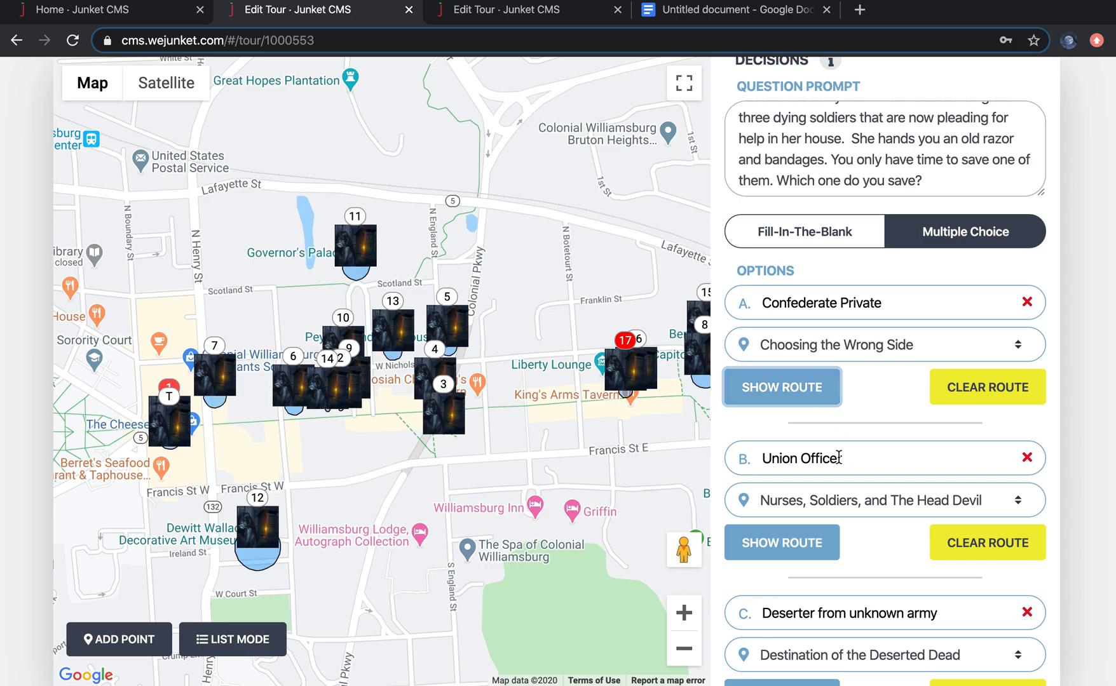
scroll(864, 534, down, 2)
click(803, 493)
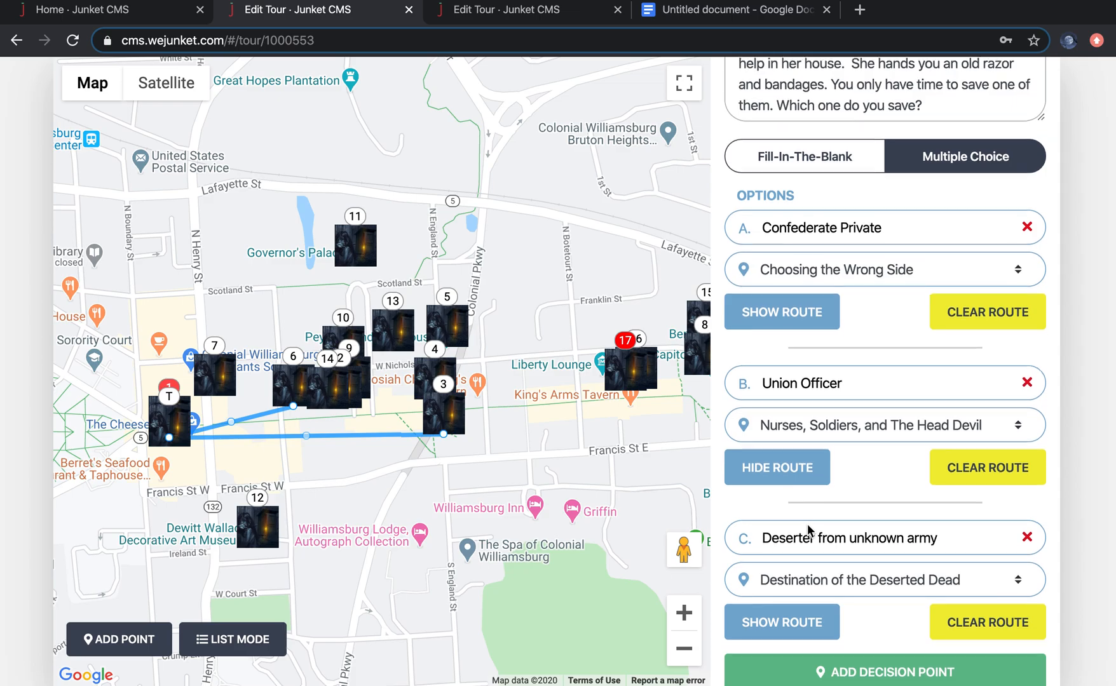
Step: Show the route for the Deserter from unknown army option and drag a waypoint onto its path near Francis Street
scroll(807, 524, down, 2)
click(786, 526)
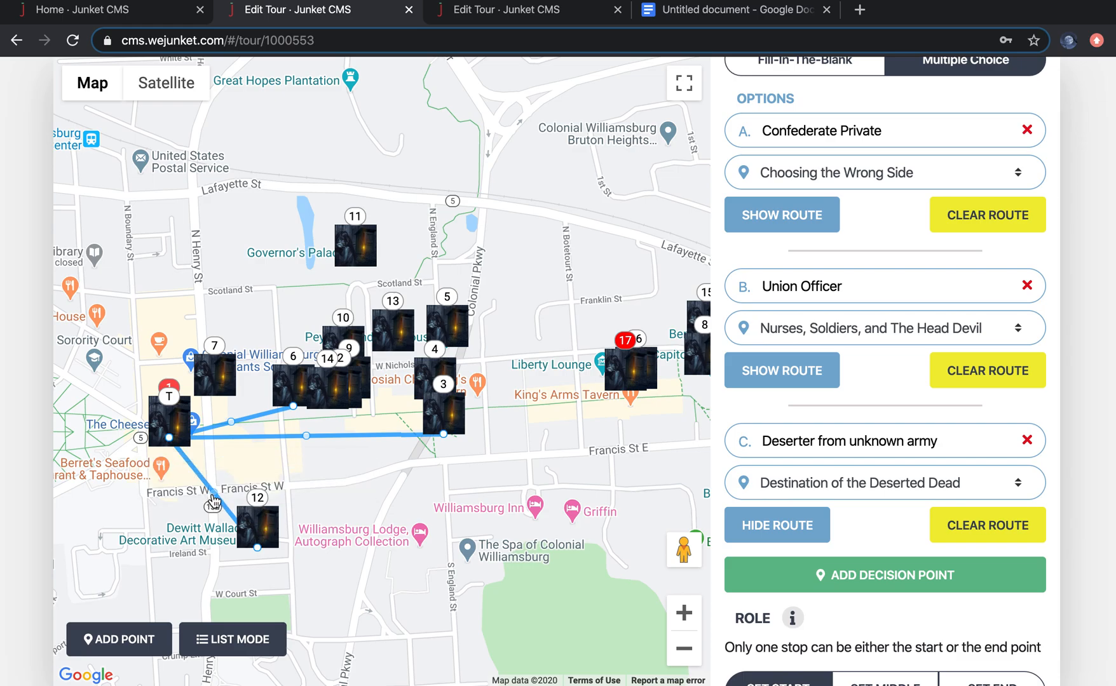
drag(213, 502, 148, 493)
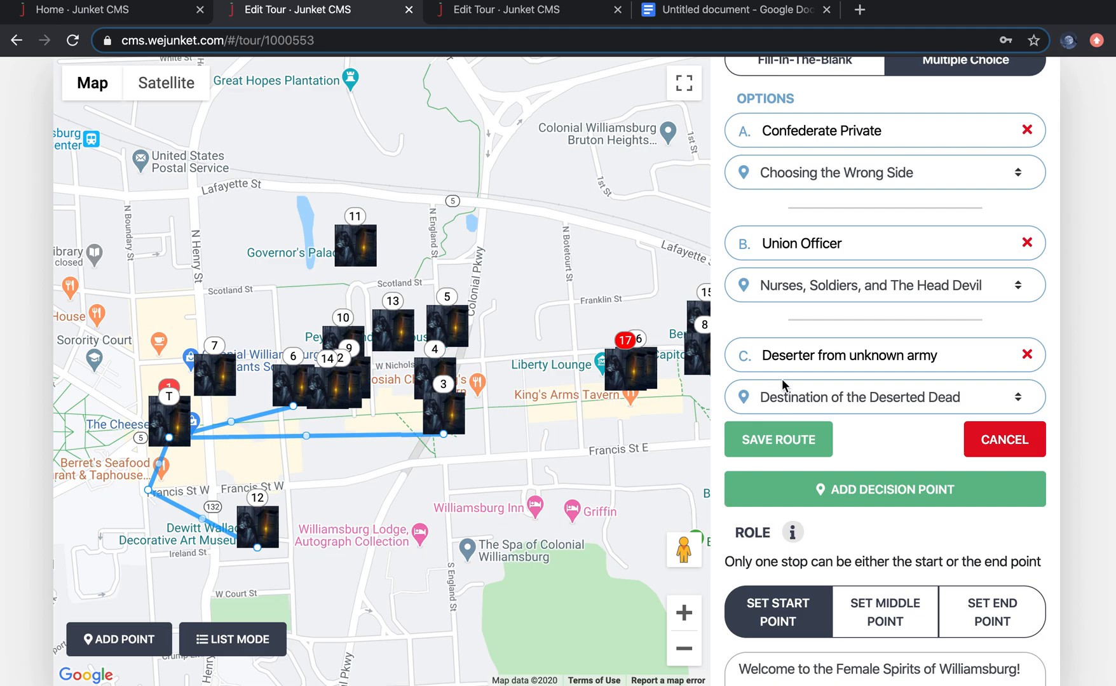
Step: Review the Walking Dead stop's details in the reference junket, switching between list and map views
scroll(778, 380, up, 20)
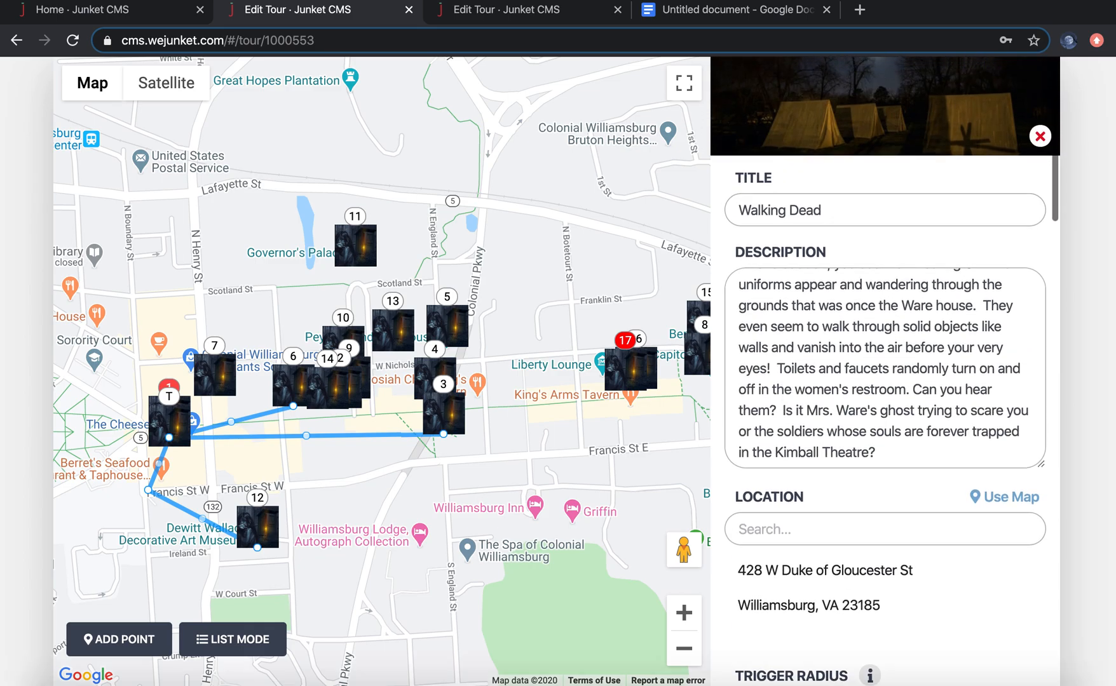
click(230, 639)
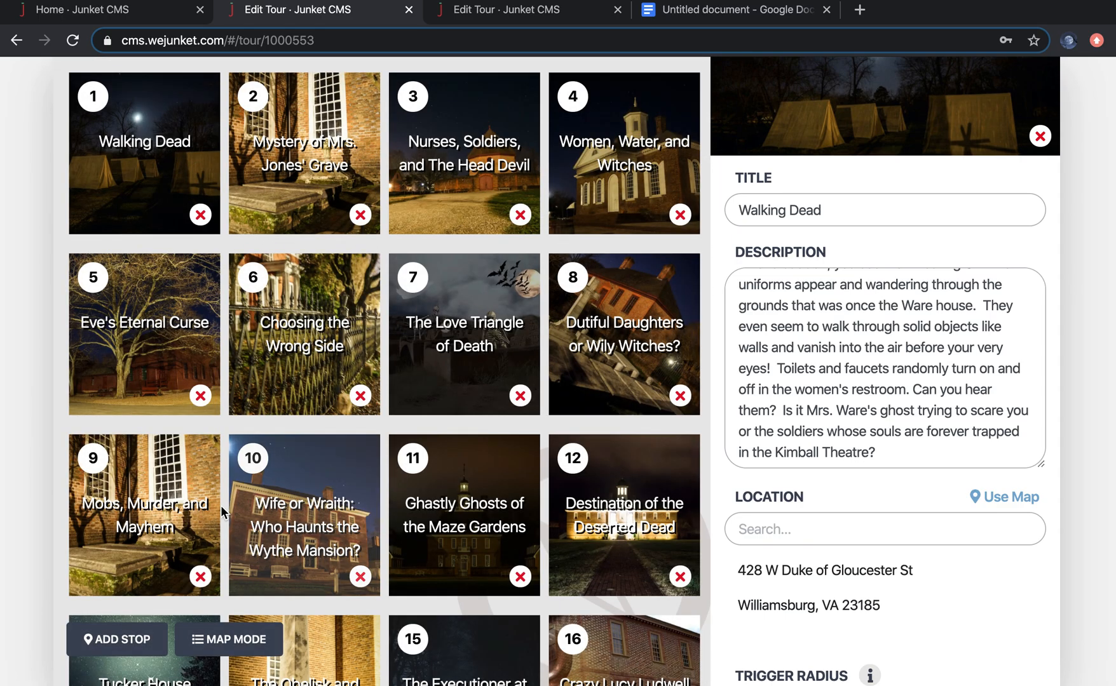
scroll(376, 557, down, 3)
scroll(378, 557, down, 1)
scroll(378, 557, up, 4)
click(242, 640)
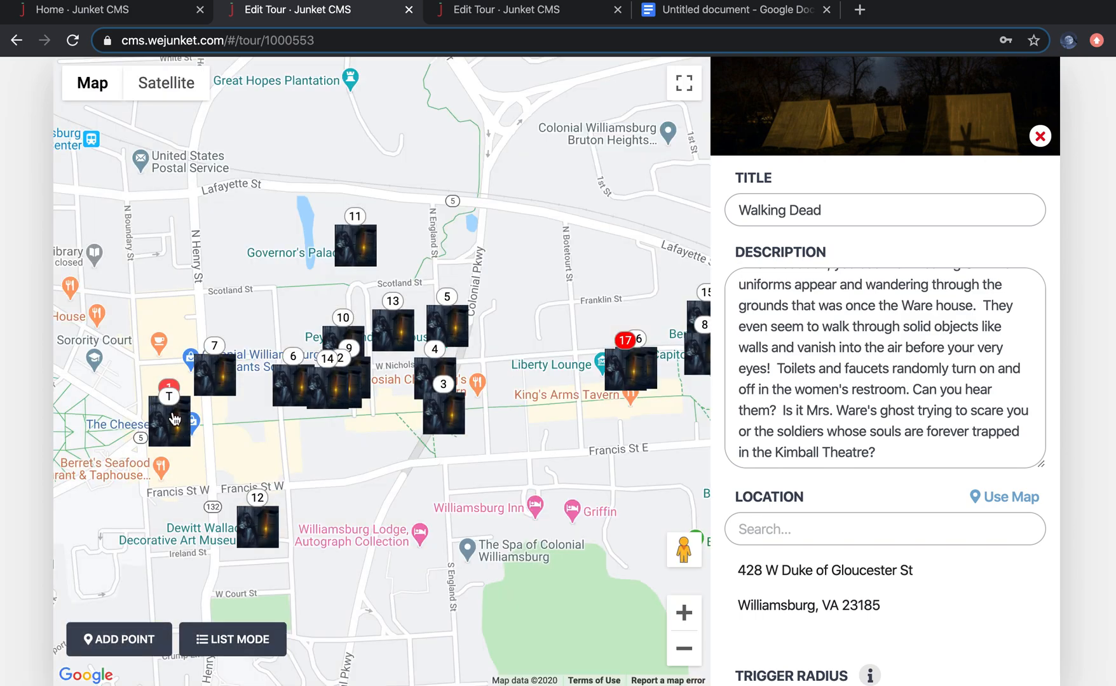
drag(627, 389, 476, 395)
scroll(855, 619, down, 15)
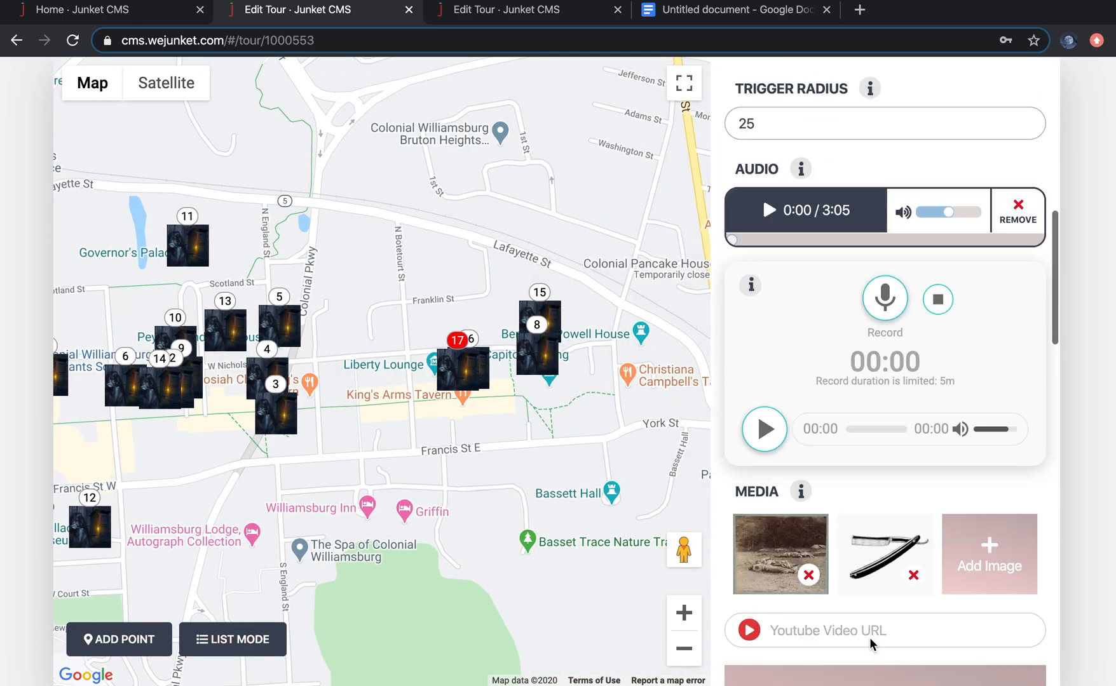
scroll(869, 640, down, 8)
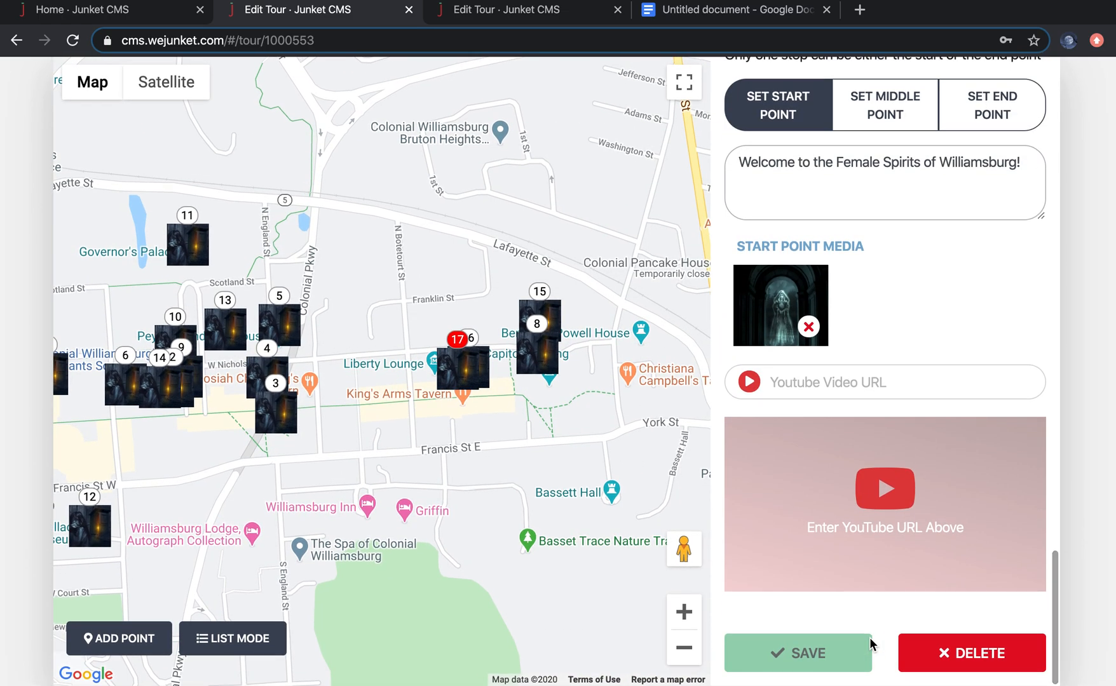
scroll(914, 432, up, 1)
scroll(914, 433, down, 5)
scroll(913, 426, up, 20)
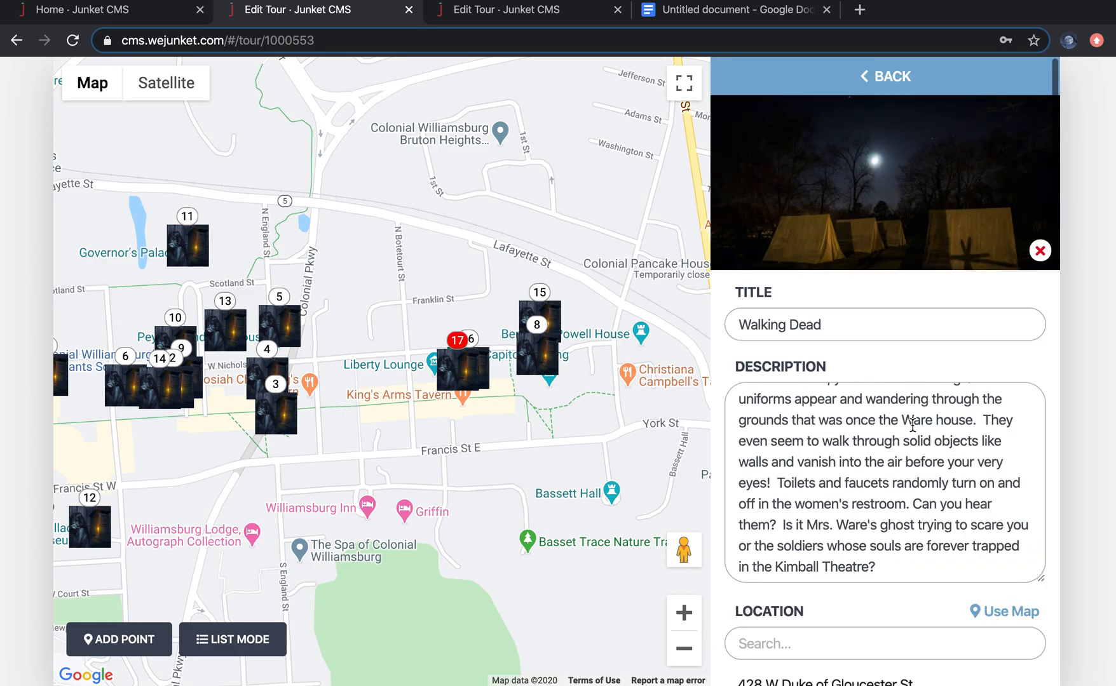
Step: Examine the reference junket's settings, including its start point and end point choices
click(876, 75)
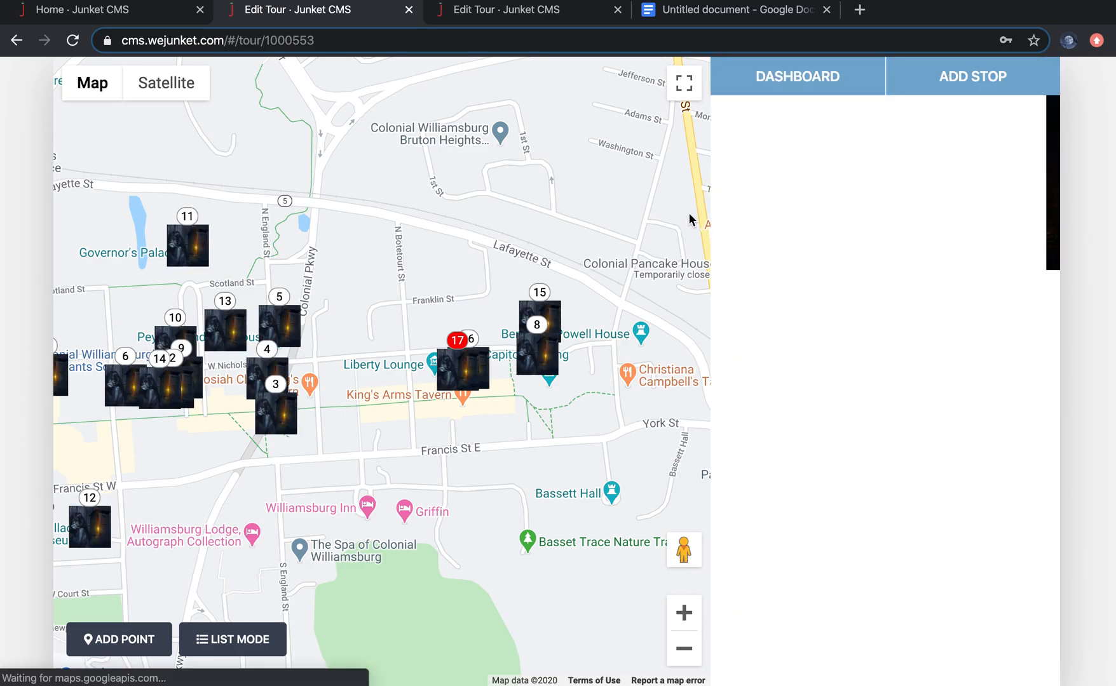
scroll(849, 444, down, 20)
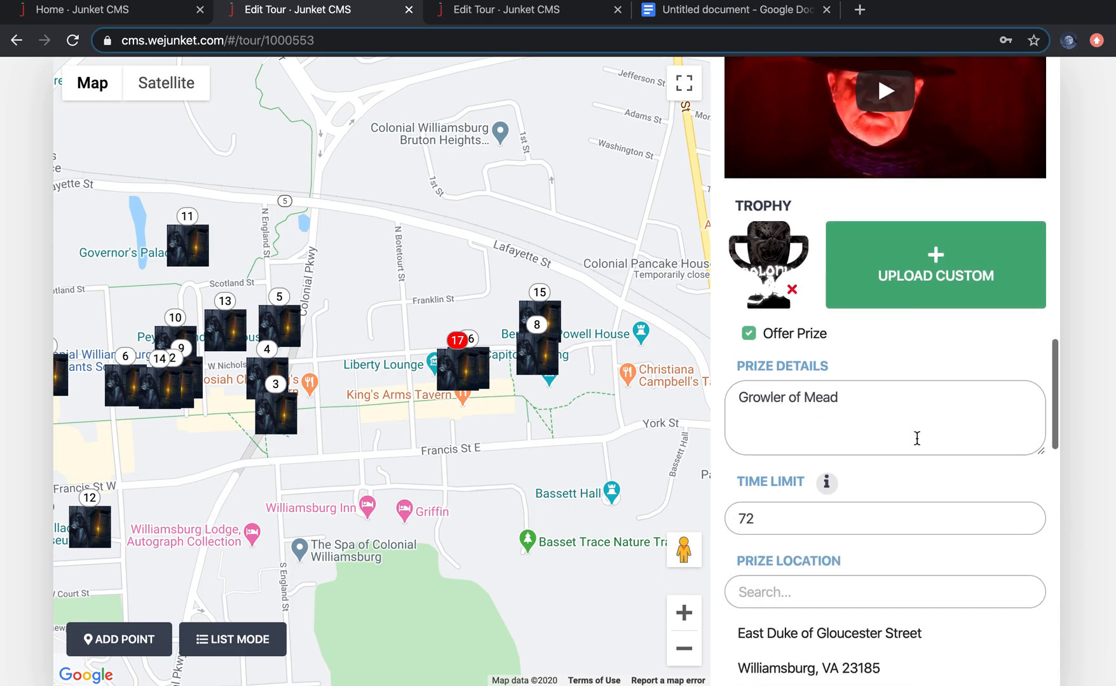
scroll(917, 444, down, 6)
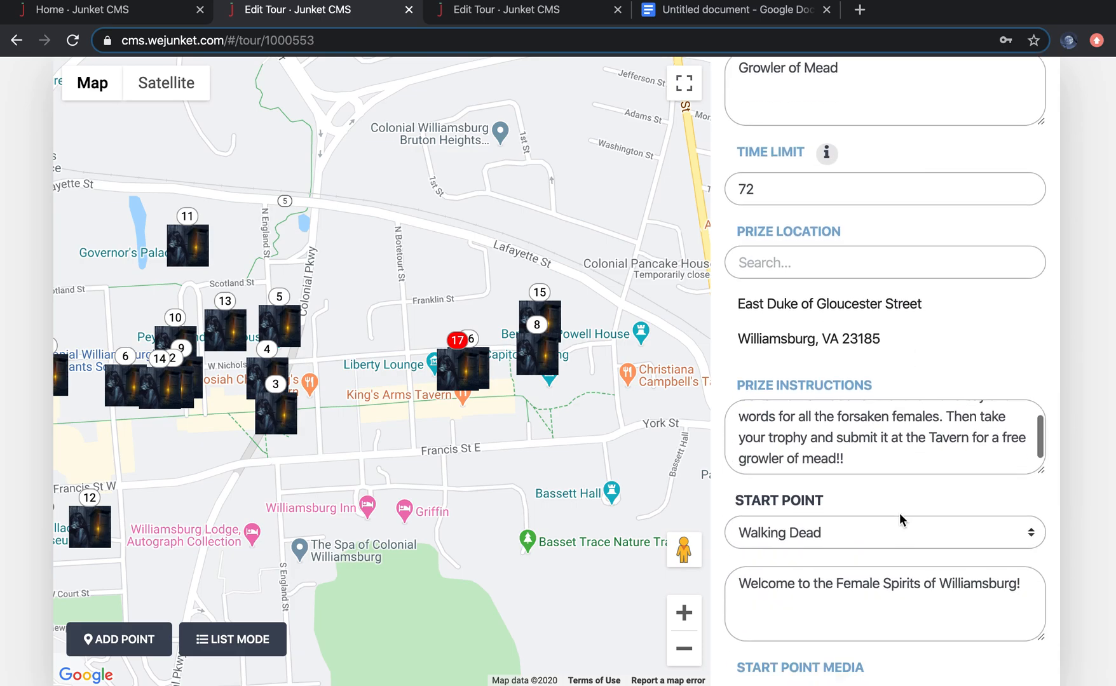
scroll(922, 585, down, 10)
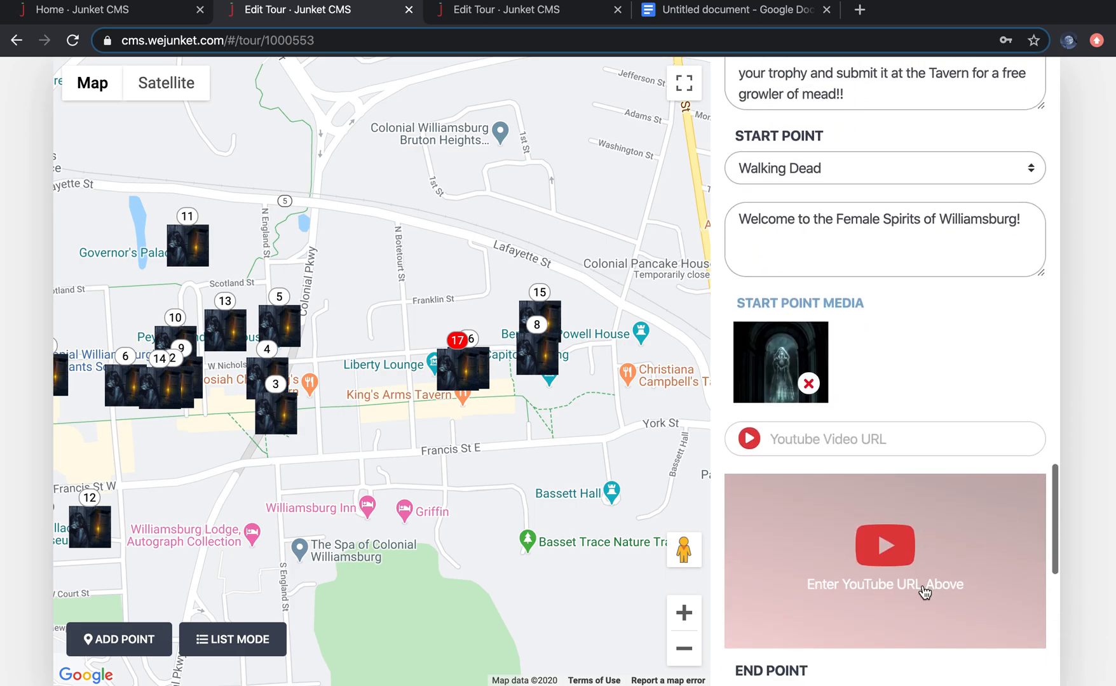
click(872, 296)
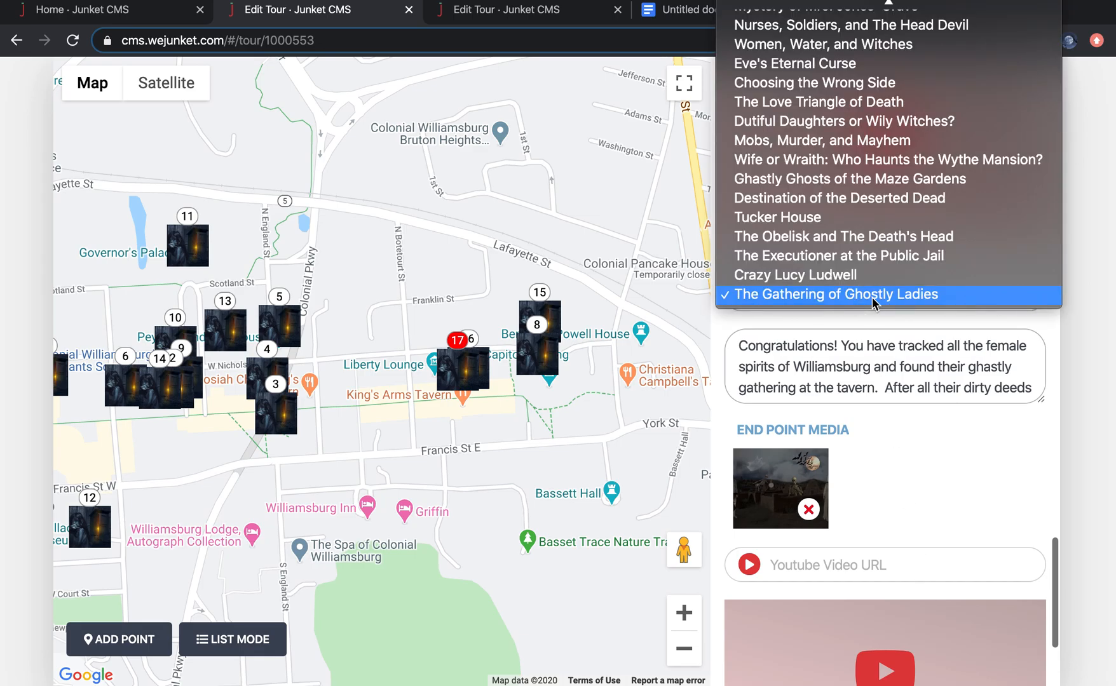
click(867, 297)
Step: Open The Gathering of Ghostly Ladies stop from the map and review its description
click(463, 377)
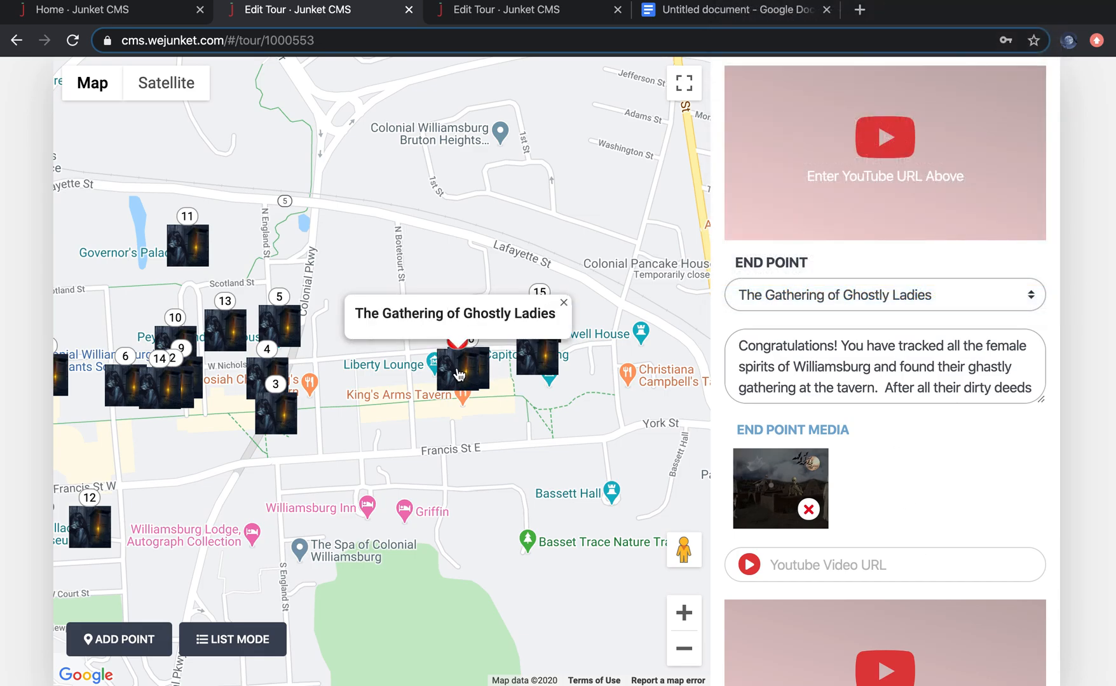
click(459, 375)
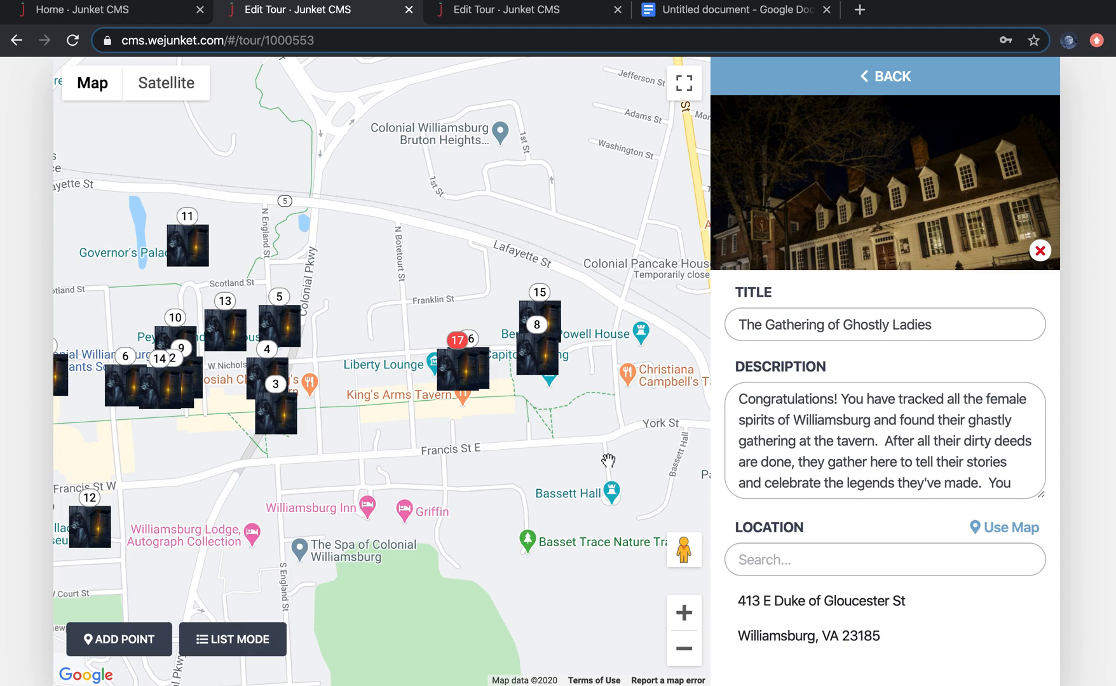
scroll(917, 470, down, 2)
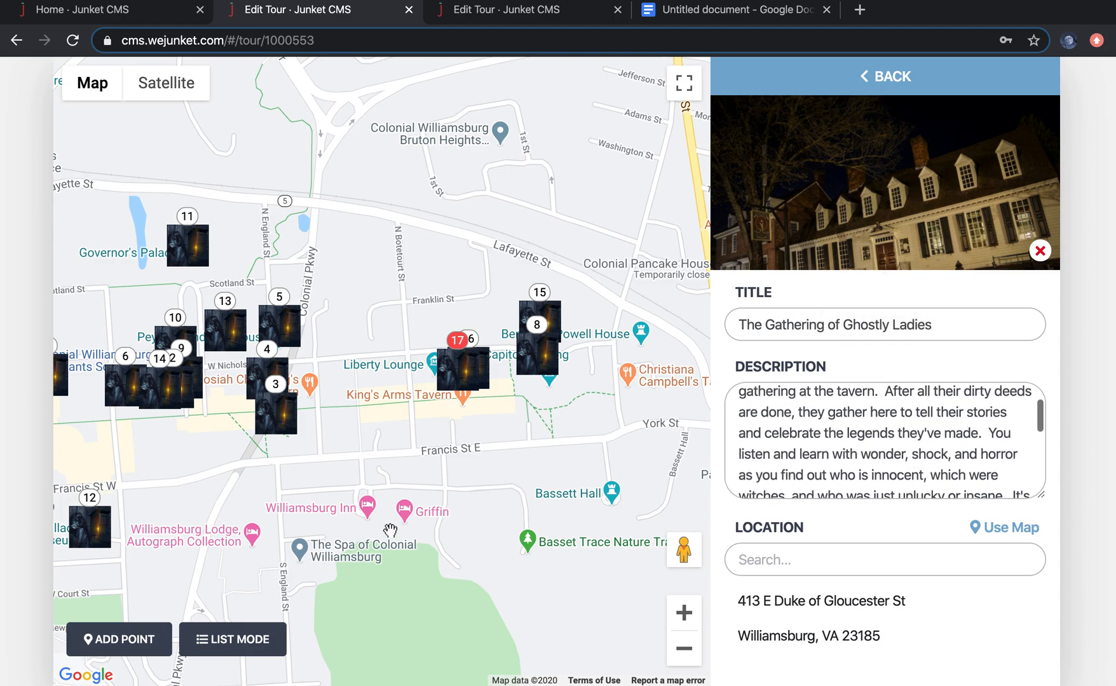
Step: Return to the reference junket's settings in list view and review its prize, start point and end point sections
click(233, 639)
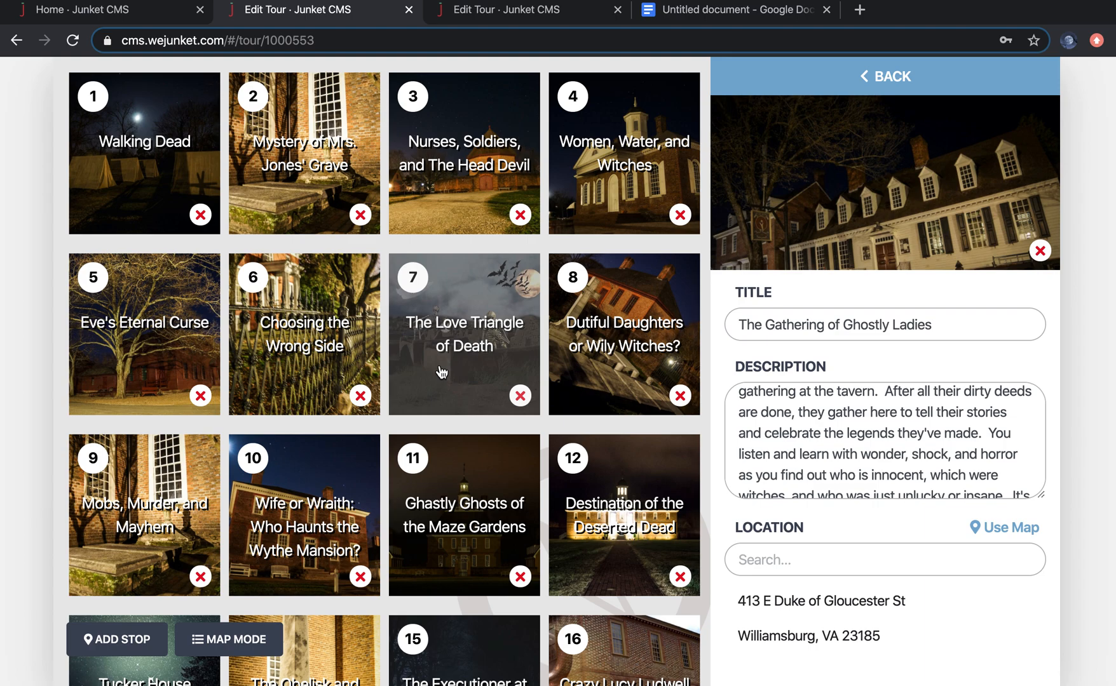
click(147, 129)
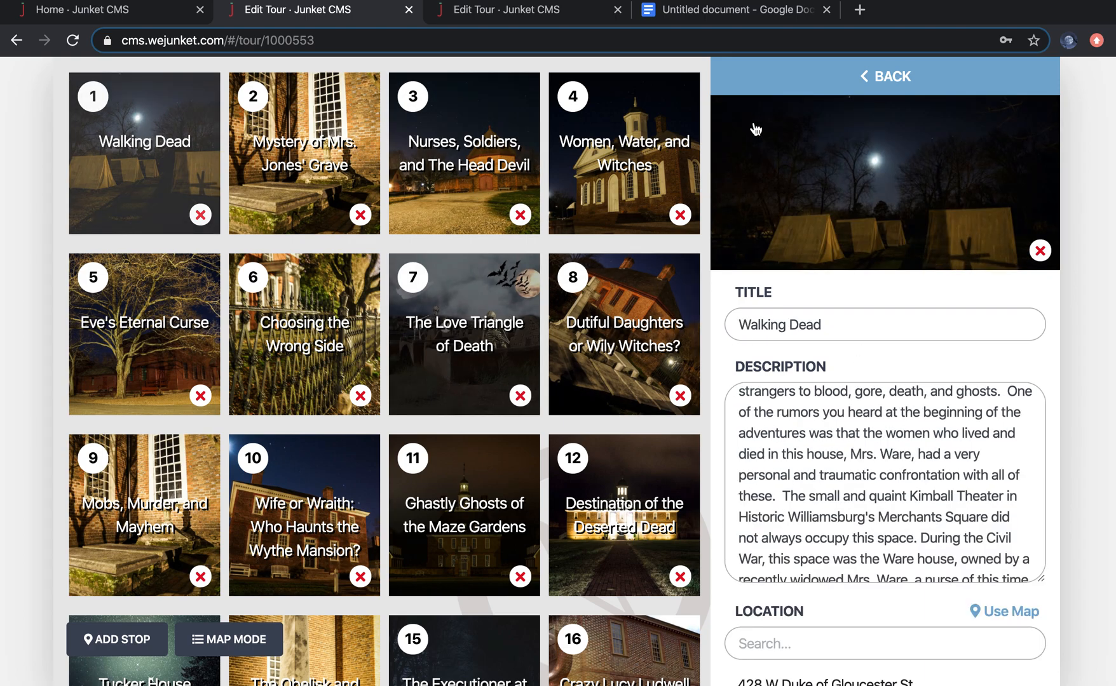
click(836, 88)
scroll(937, 470, down, 10)
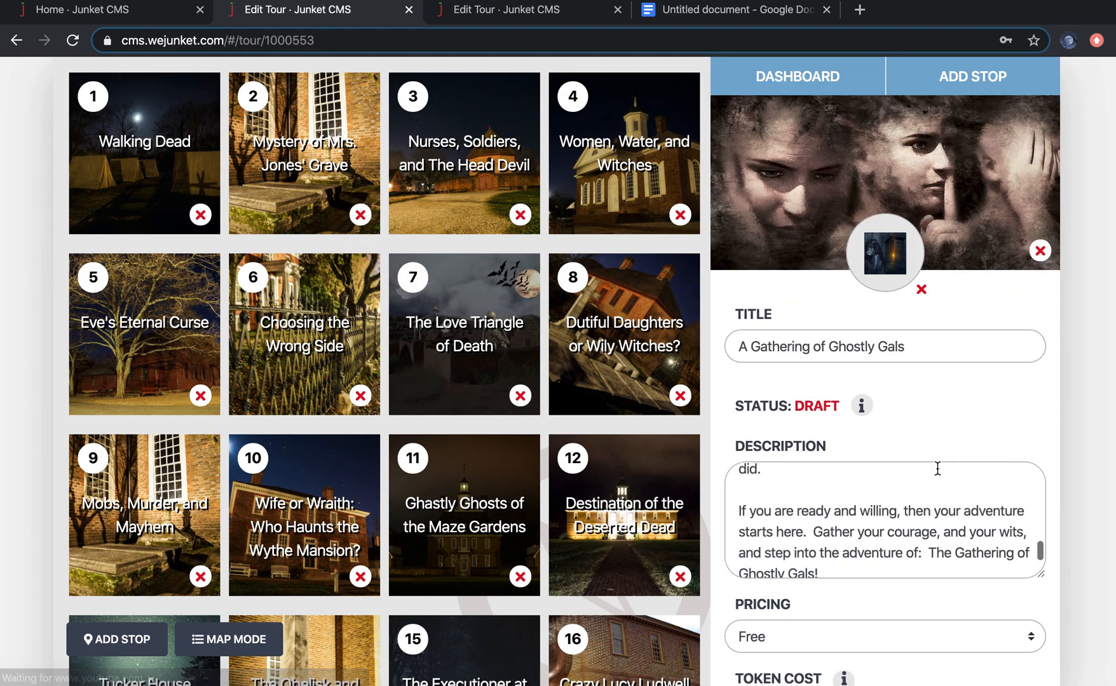
scroll(936, 473, down, 15)
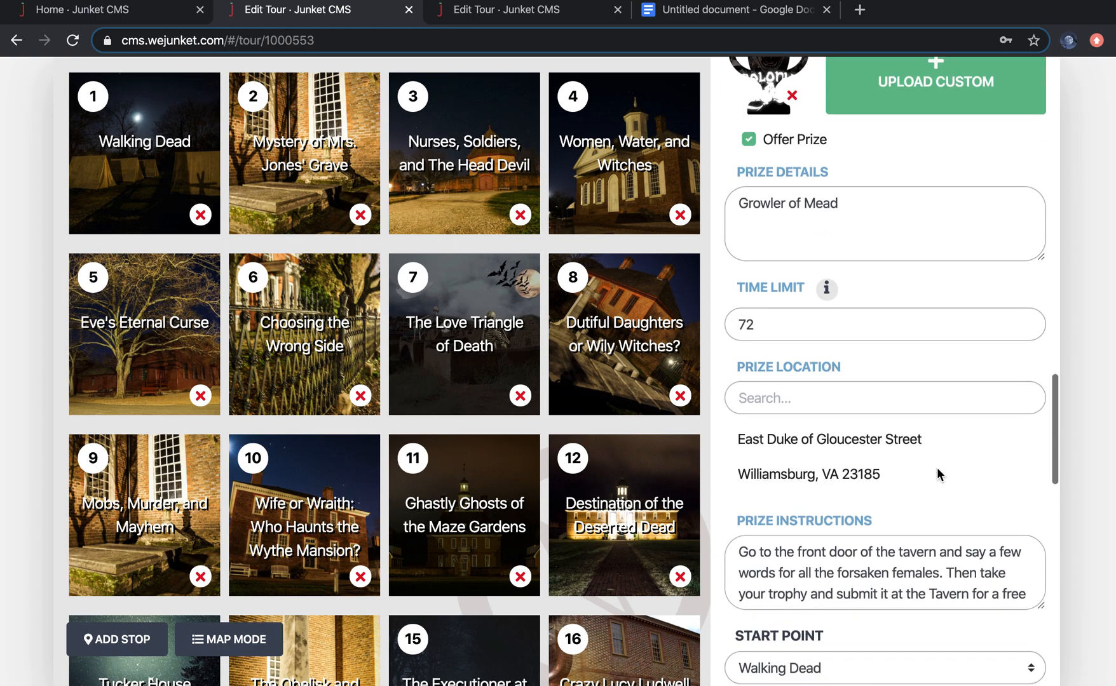
scroll(937, 473, down, 3)
scroll(921, 536, down, 8)
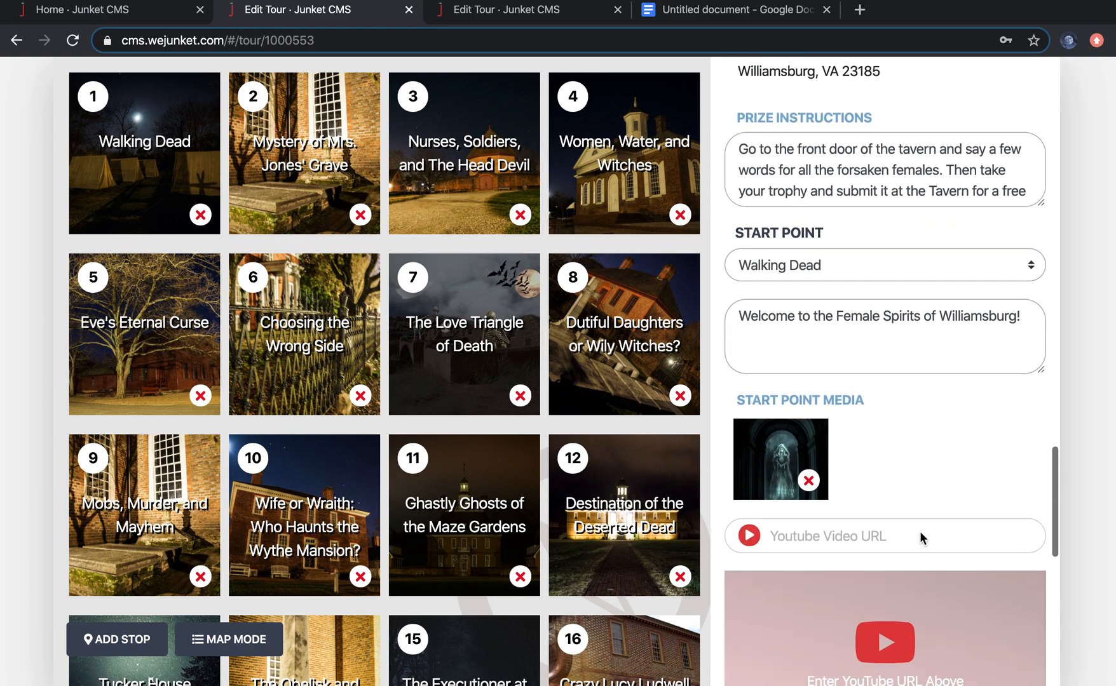
scroll(921, 536, up, 1)
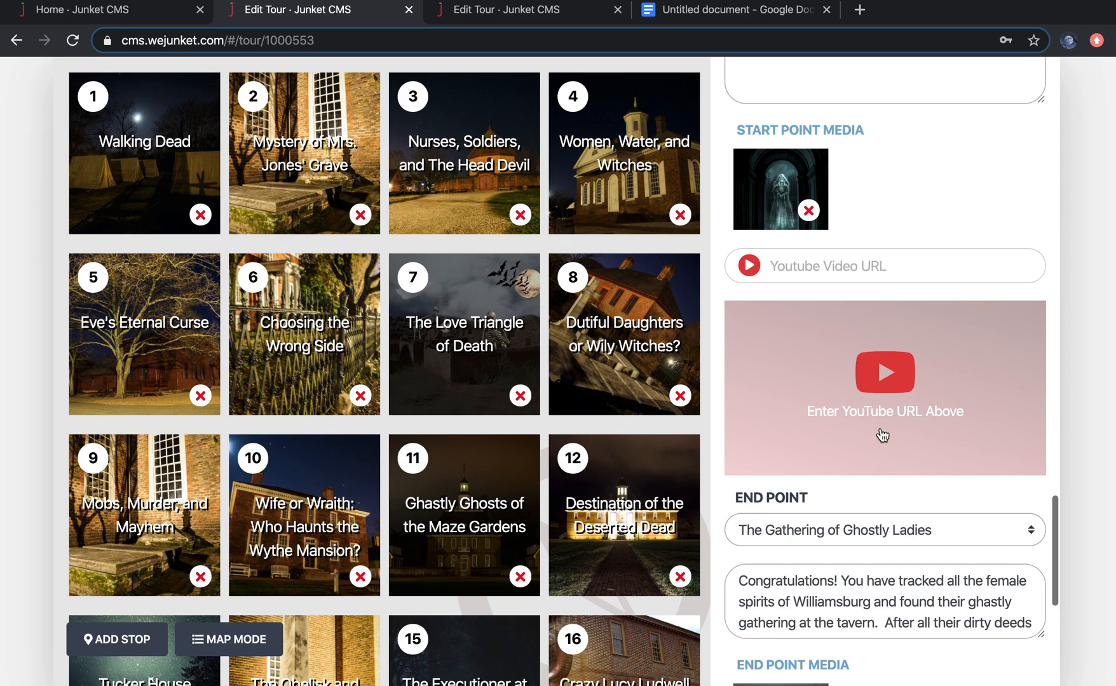
scroll(929, 556, down, 2)
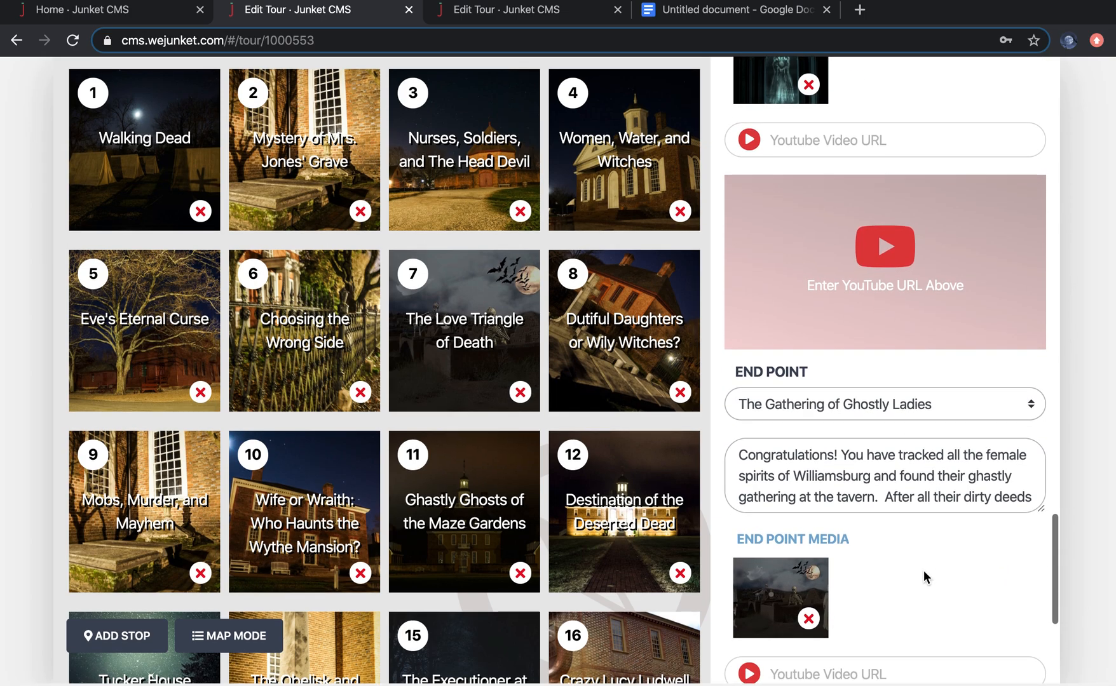
scroll(947, 582, down, 2)
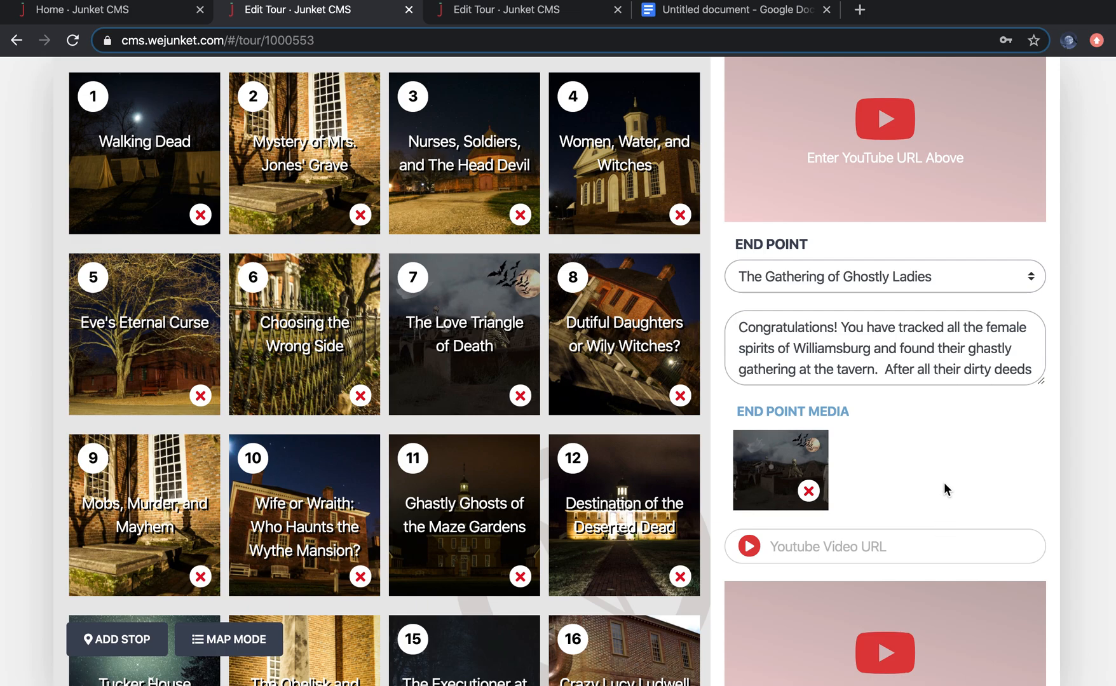
Step: Open the Walking Dead stop and review its decision question and multiple-choice options
click(142, 145)
scroll(890, 521, down, 10)
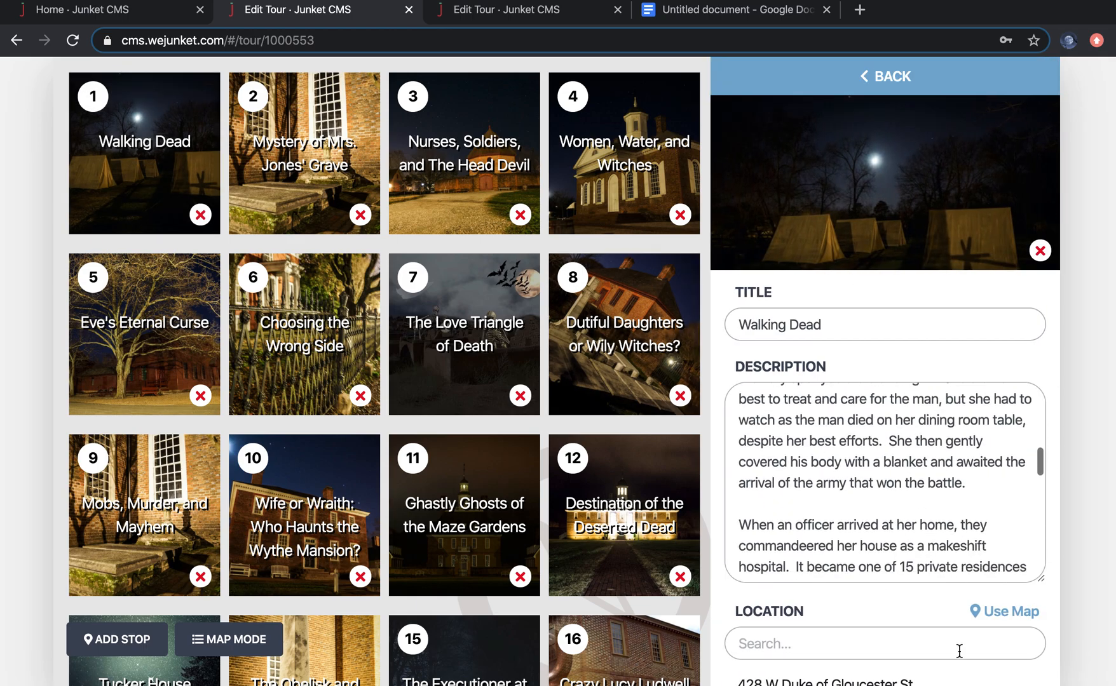
scroll(960, 657, down, 18)
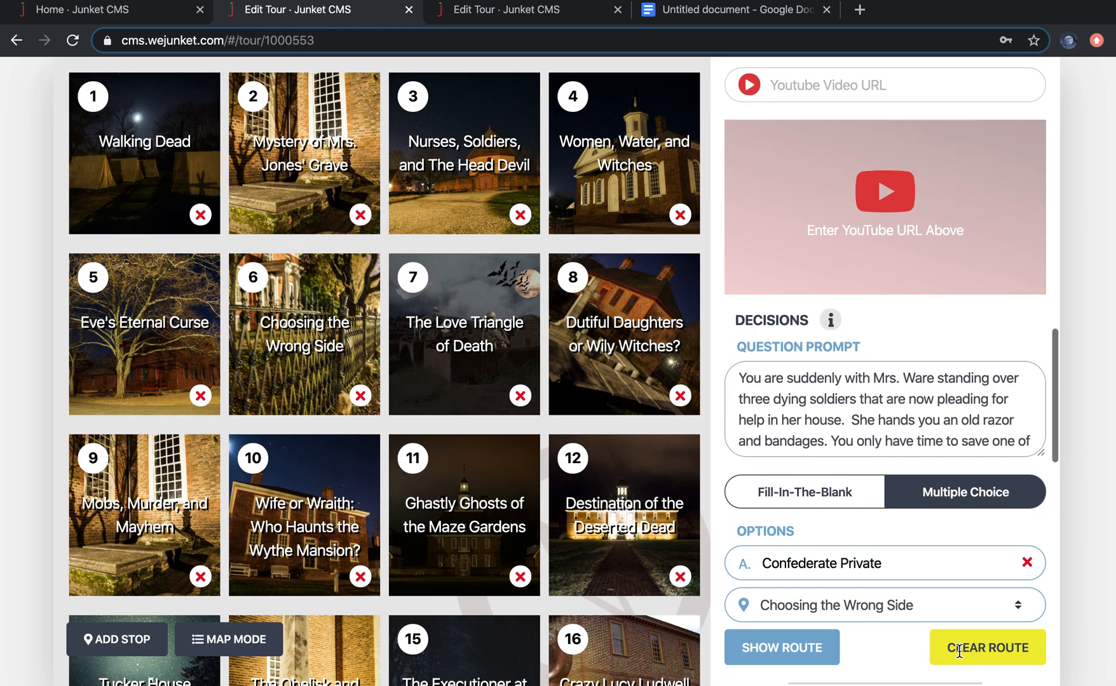
scroll(901, 600, up, 1)
scroll(899, 598, down, 4)
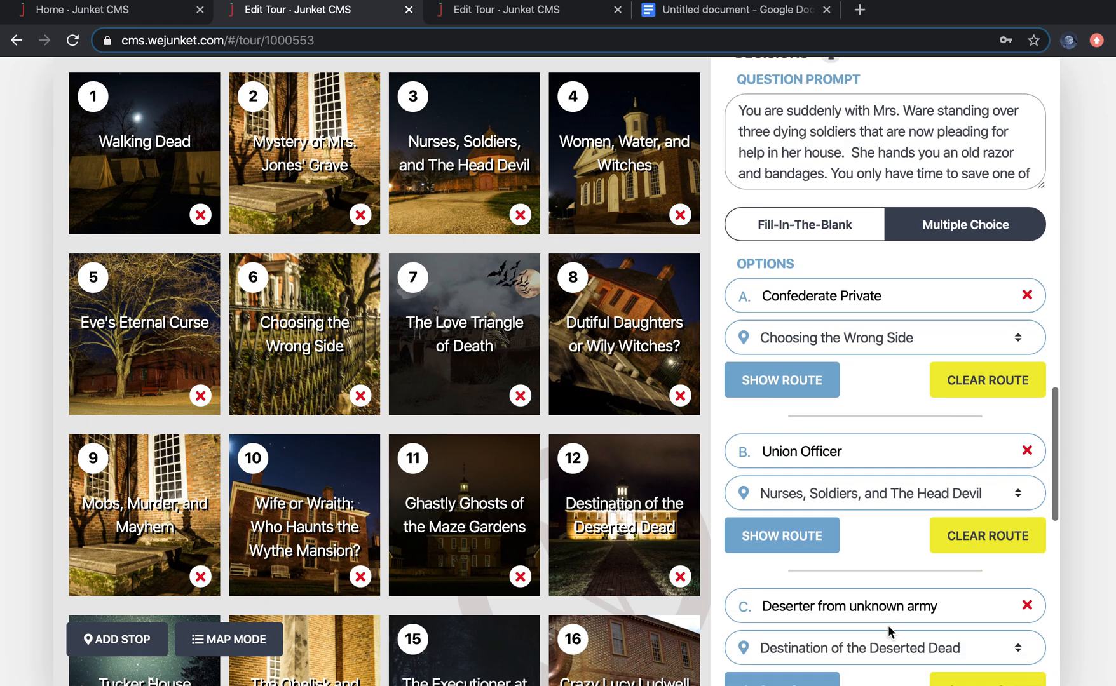
scroll(647, 577, down, 2)
Step: Open the Crazy Lucy Ludwell stop and review its fill-in-the-blank decision and next stop
click(611, 577)
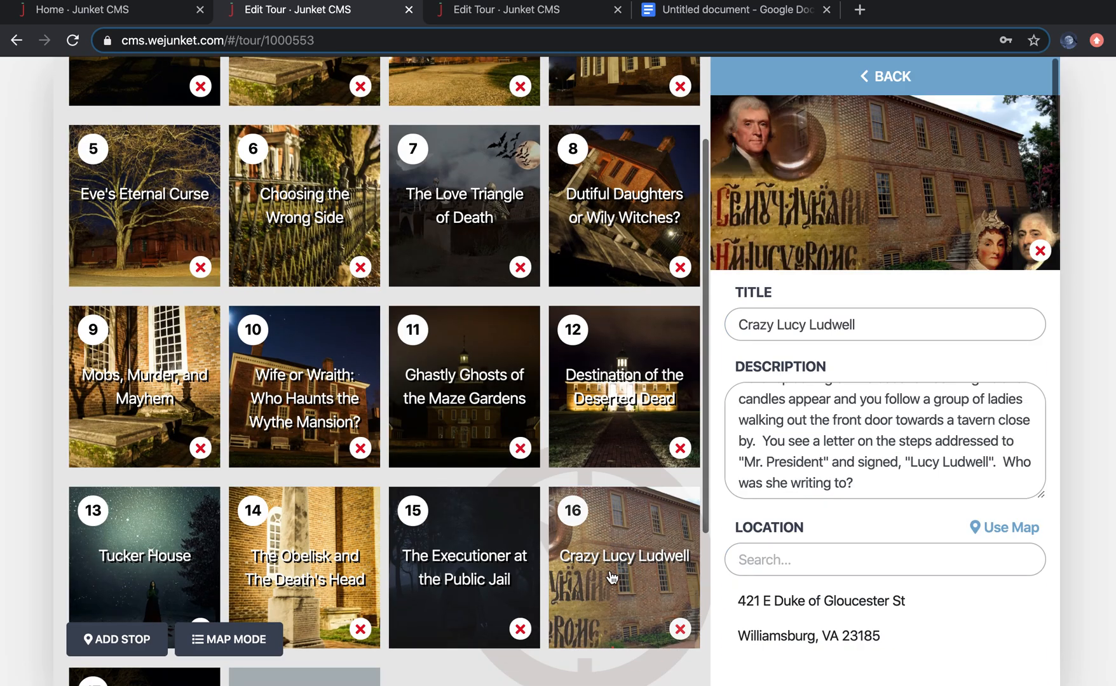
scroll(857, 567, down, 20)
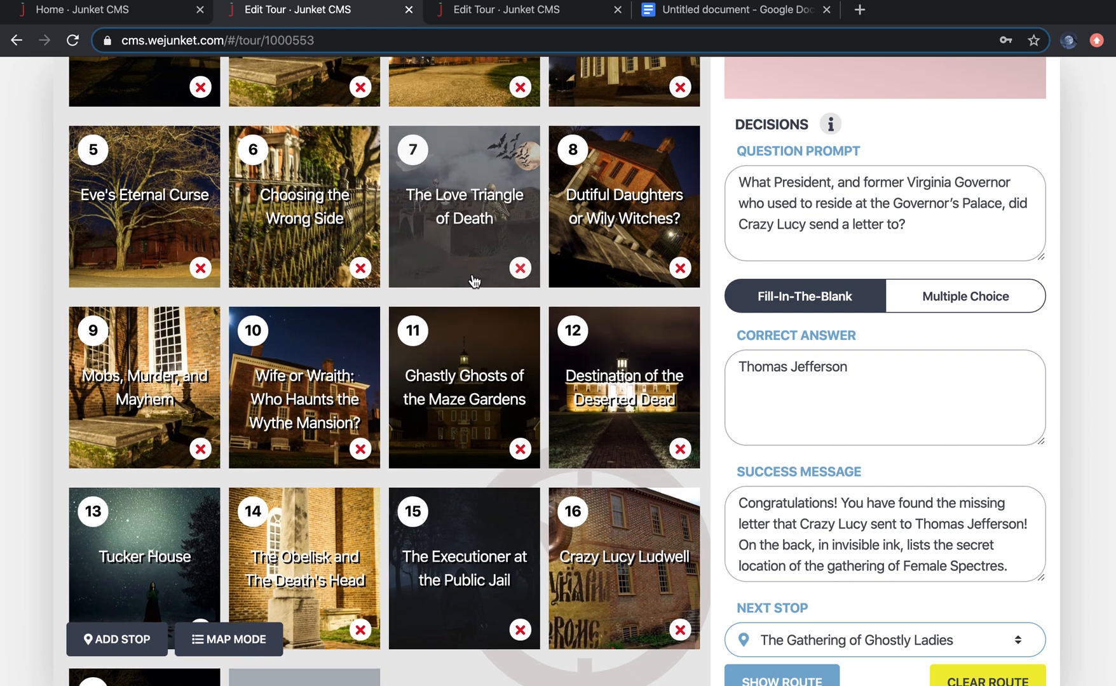
scroll(472, 282, up, 1)
Step: Open the Eve's Eternal Curse stop and review its media, decision options and role
click(138, 267)
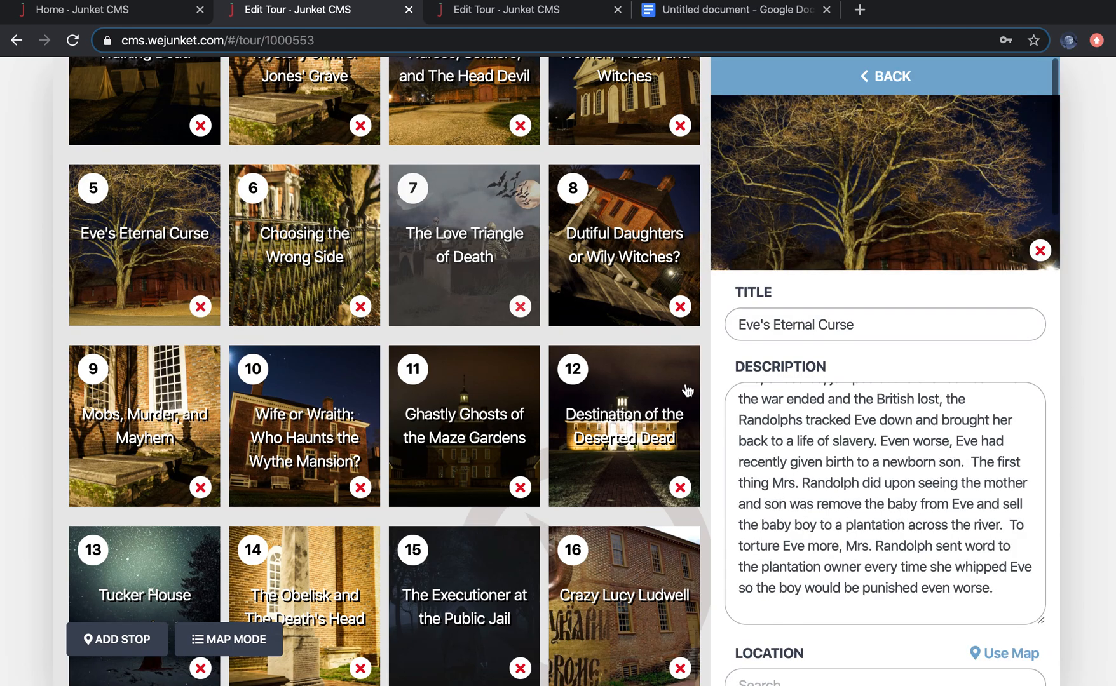
scroll(909, 663, down, 20)
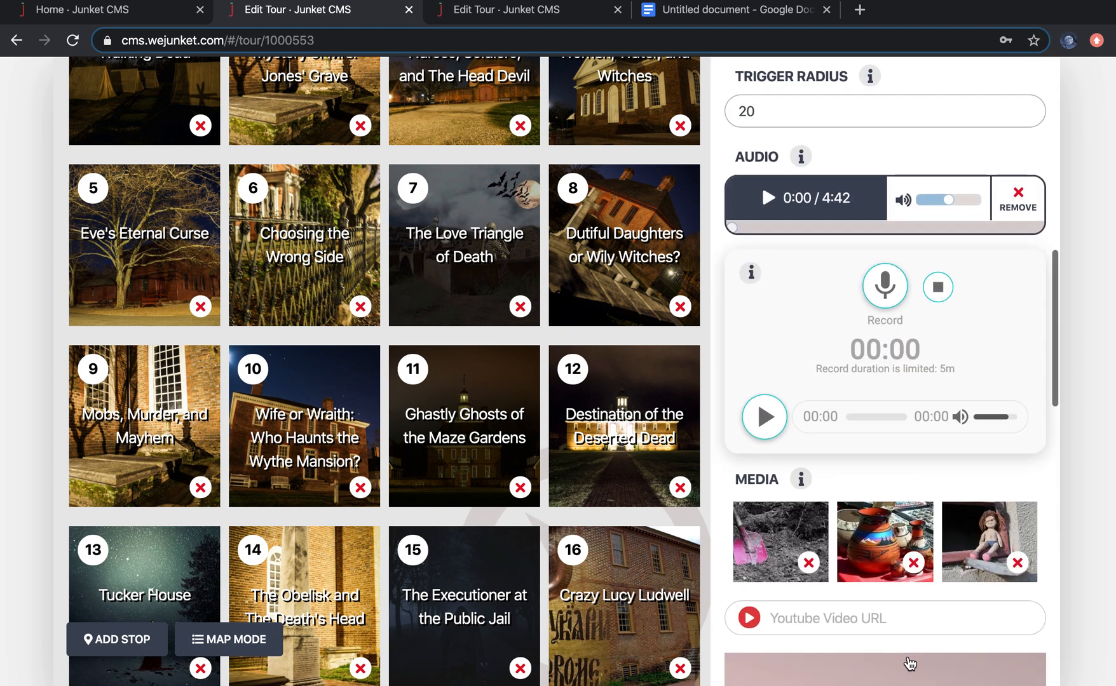
scroll(908, 663, down, 1)
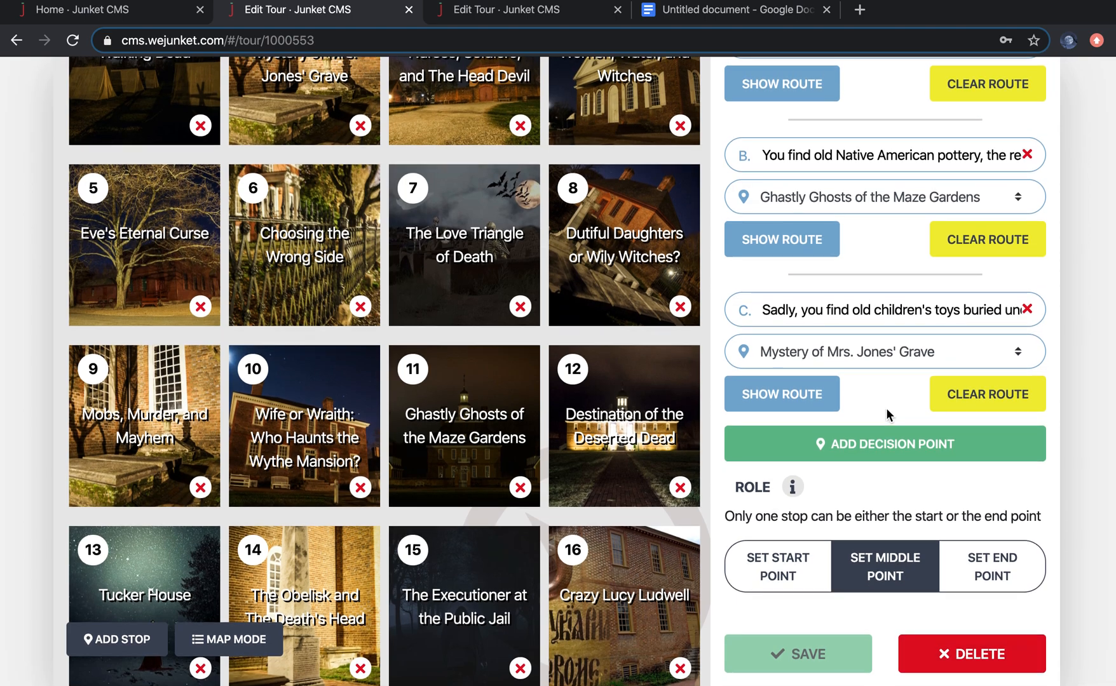
scroll(889, 311, up, 10)
scroll(888, 414, up, 1)
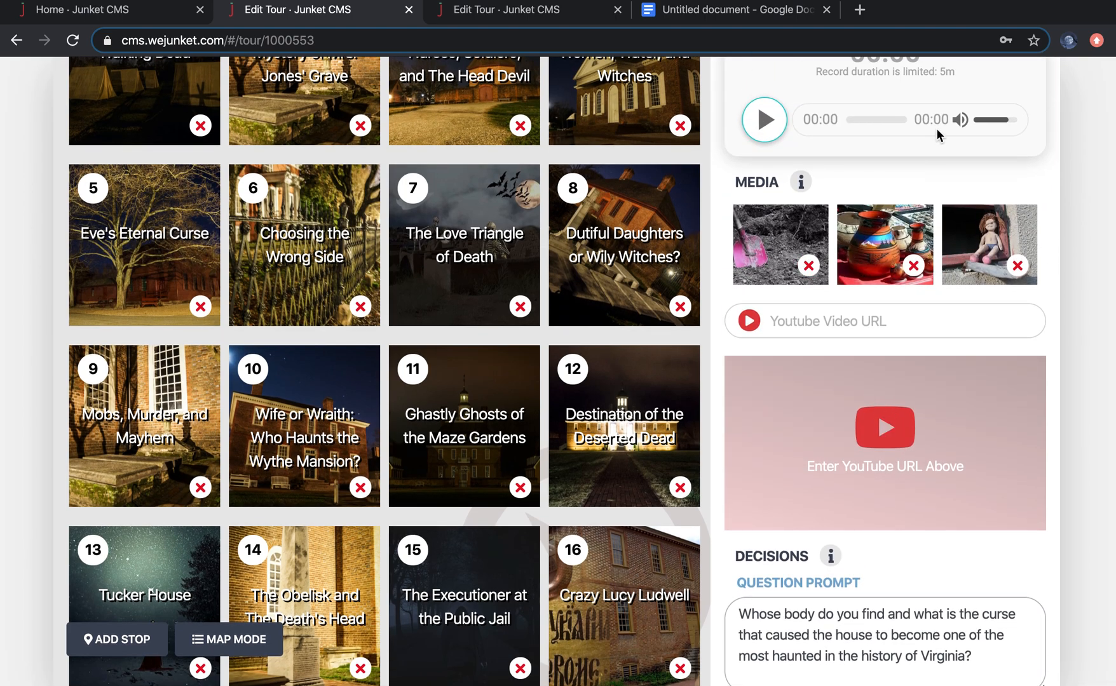
scroll(937, 136, up, 3)
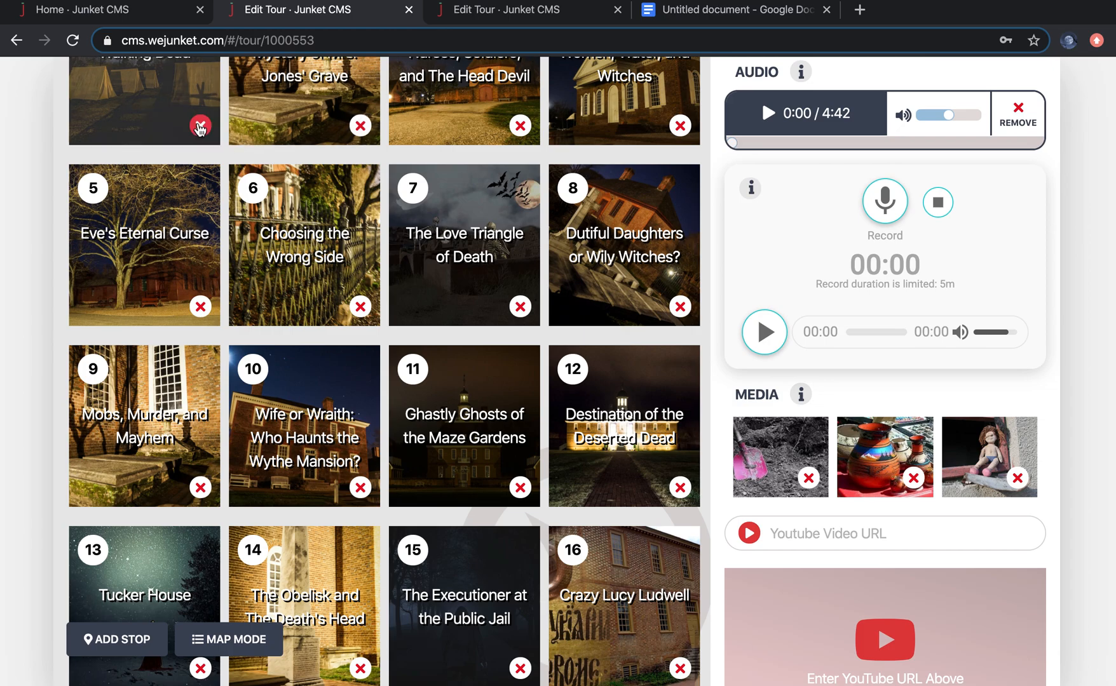
scroll(754, 253, up, 10)
scroll(754, 254, up, 2)
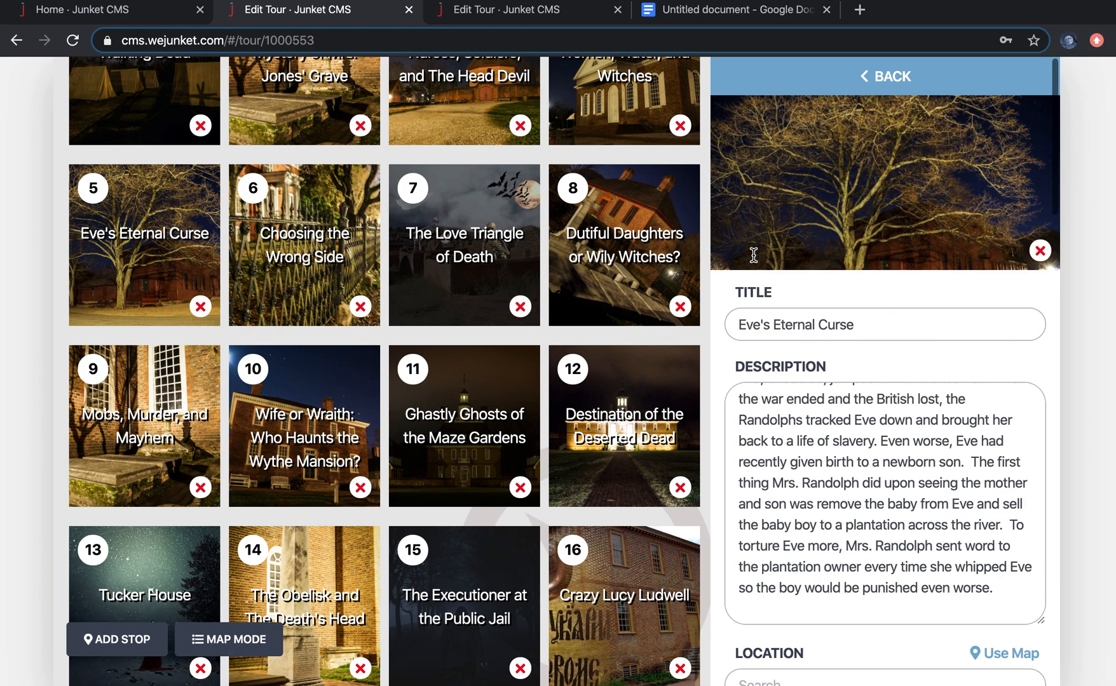
Step: Return to the reference junket's settings and review its video, trophy and prize details
click(823, 74)
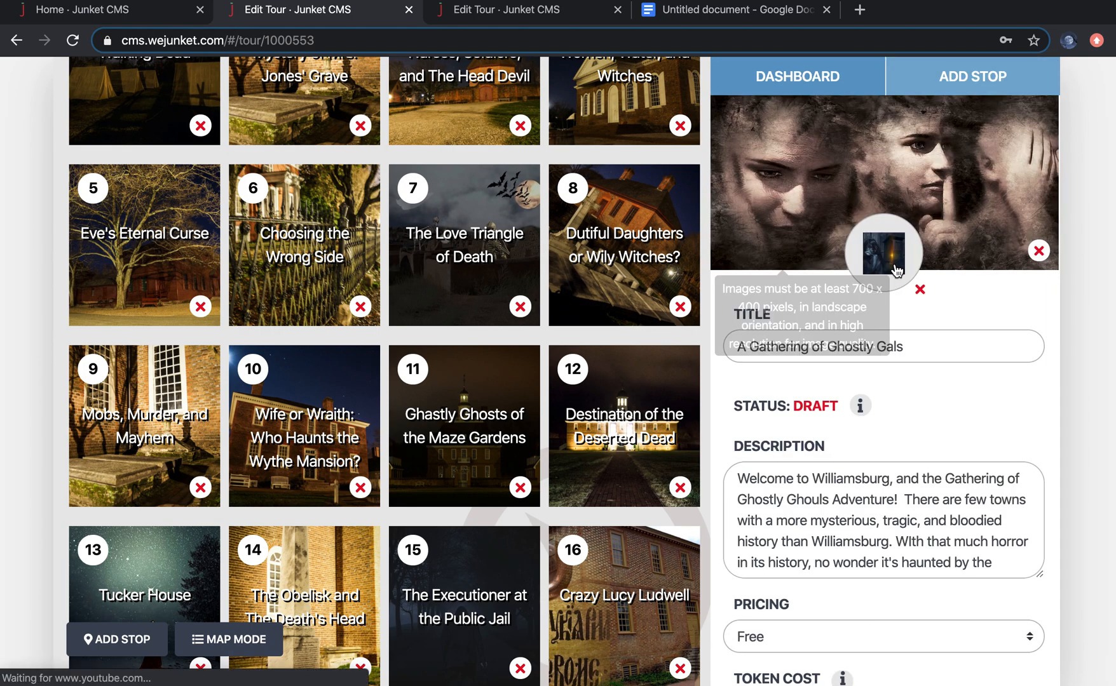
scroll(914, 445, down, 15)
scroll(915, 445, down, 5)
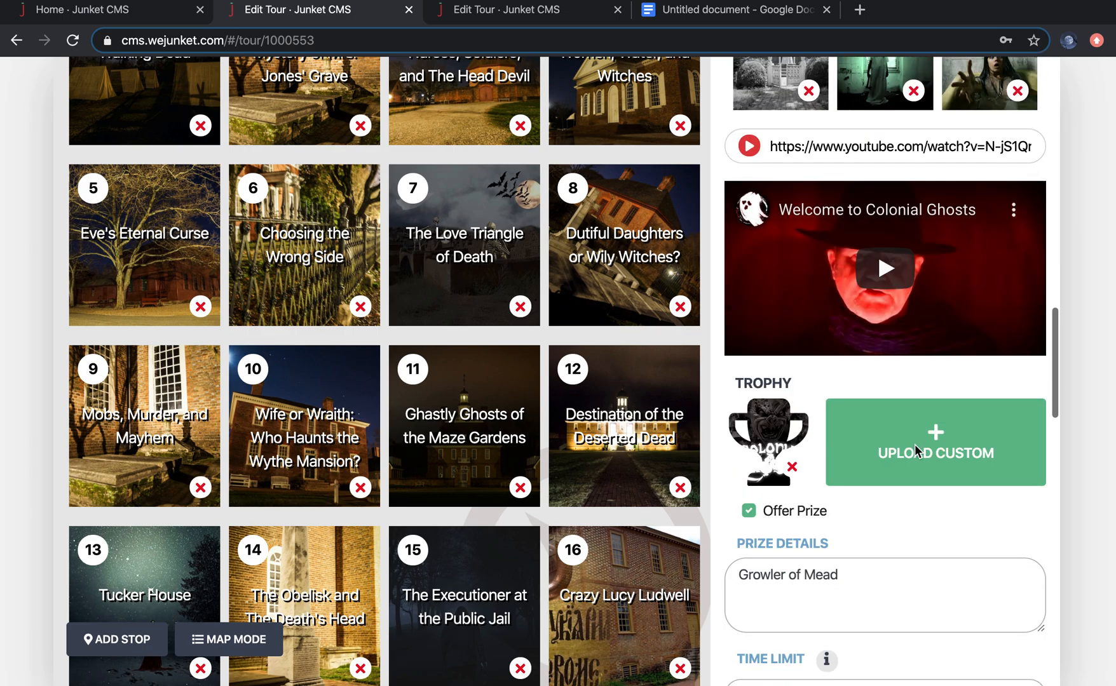
Step: Scroll through the reference junket's settings to review its audio, media, prize location, prize instructions, start point and end point
scroll(974, 289, up, 3)
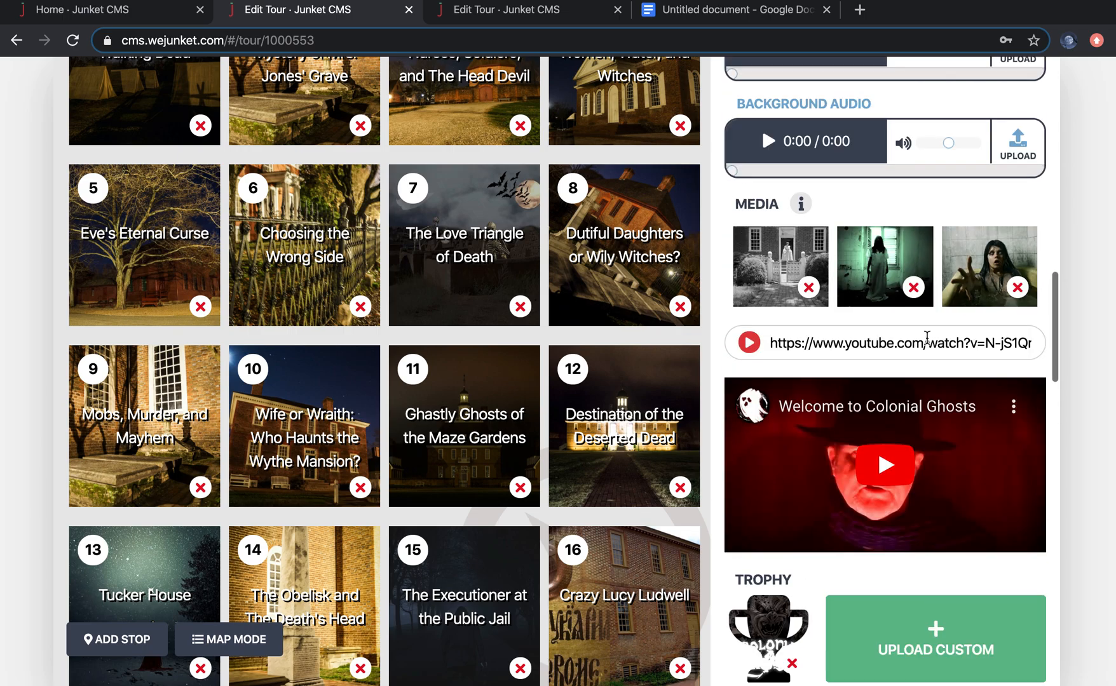
scroll(950, 255, up, 3)
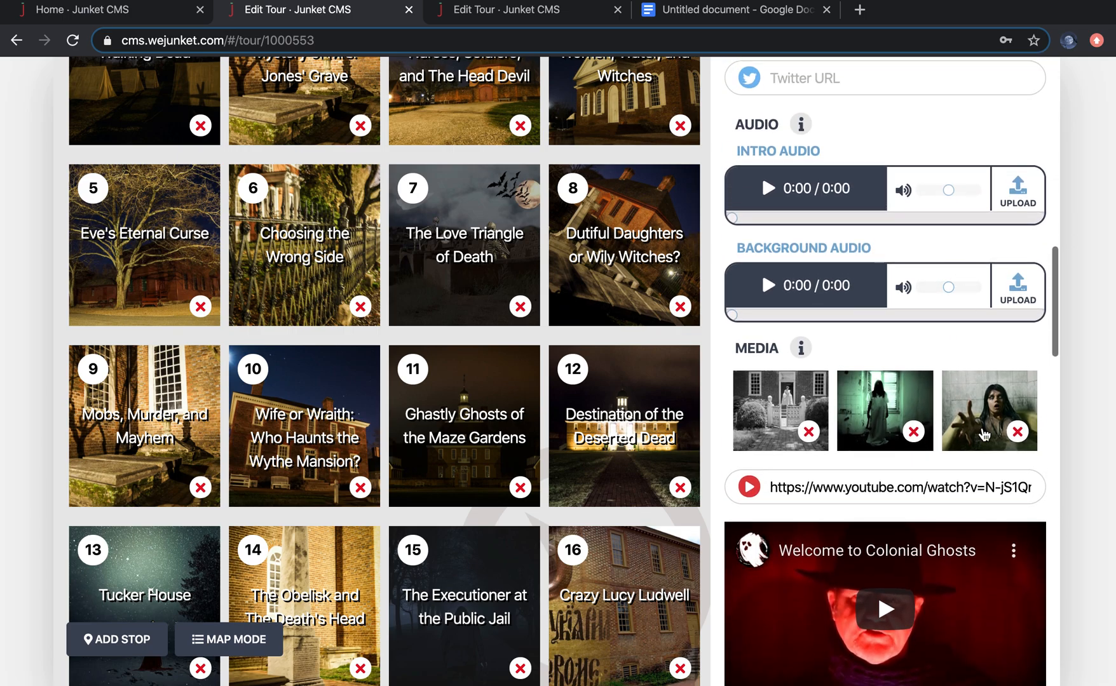
scroll(982, 427, down, 9)
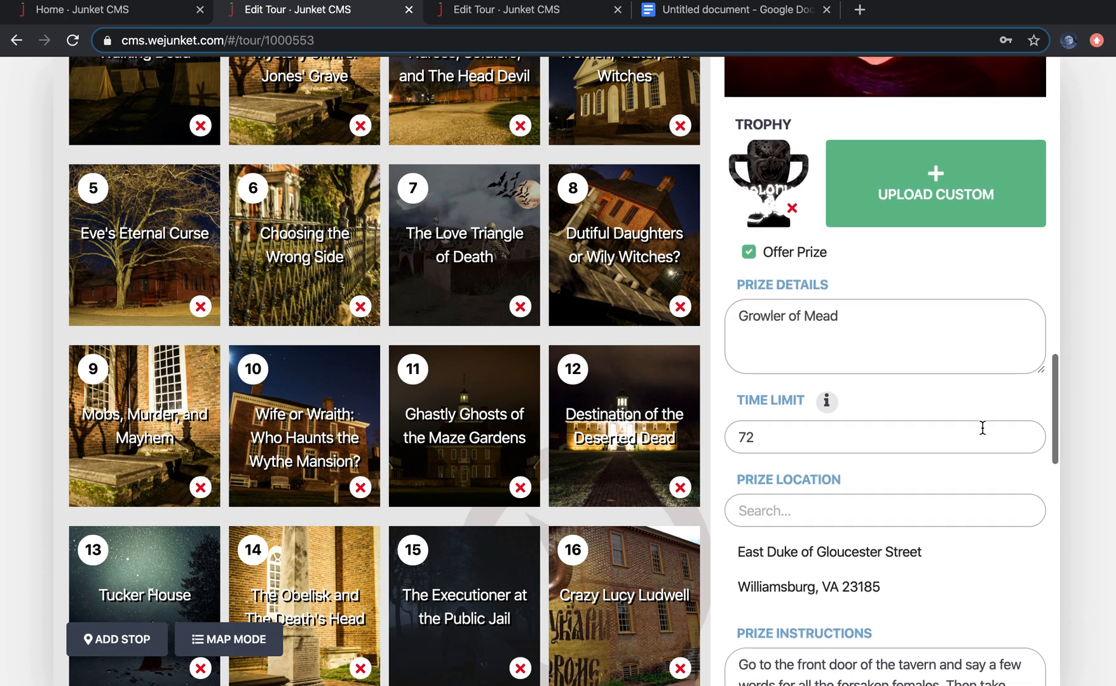
scroll(935, 463, down, 3)
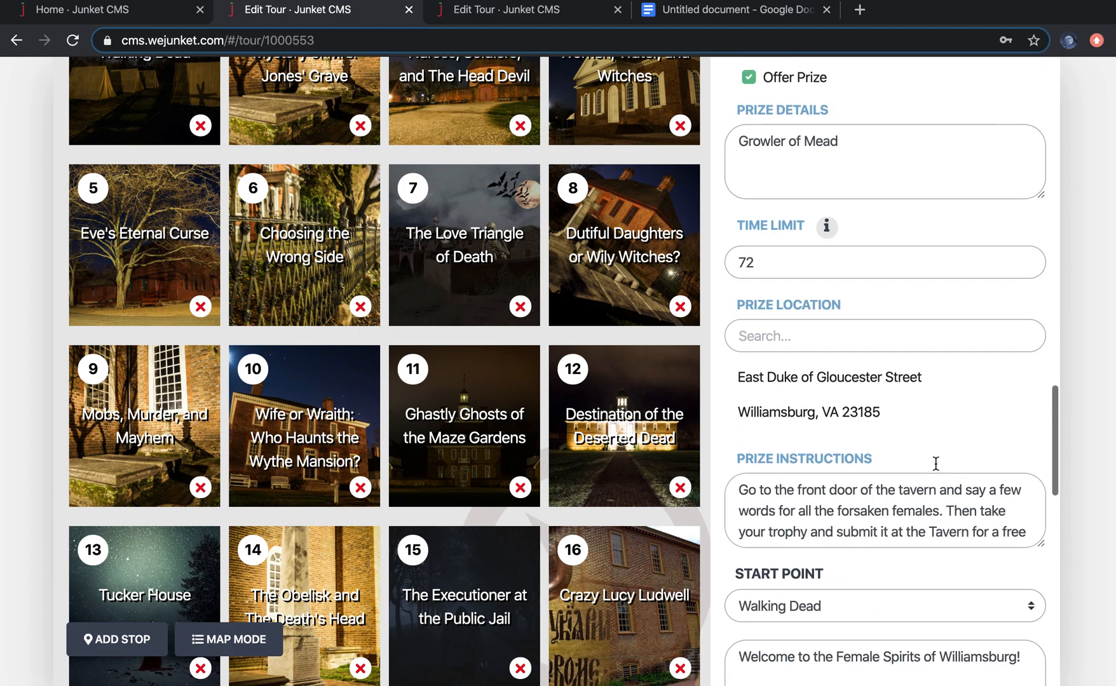
scroll(919, 537, down, 10)
scroll(921, 539, down, 7)
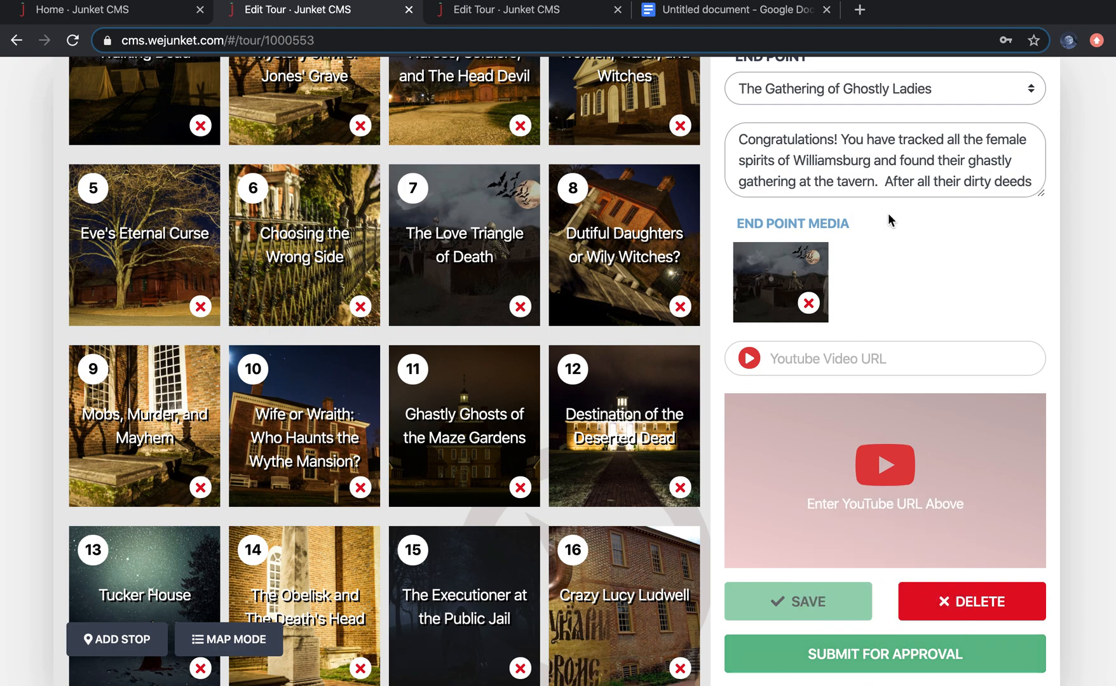
Step: Look over the new junket tab, the A Nautical Nightmare in Philadelphia script, the stop route diagram and the project folder, returning to the junket home page
click(478, 21)
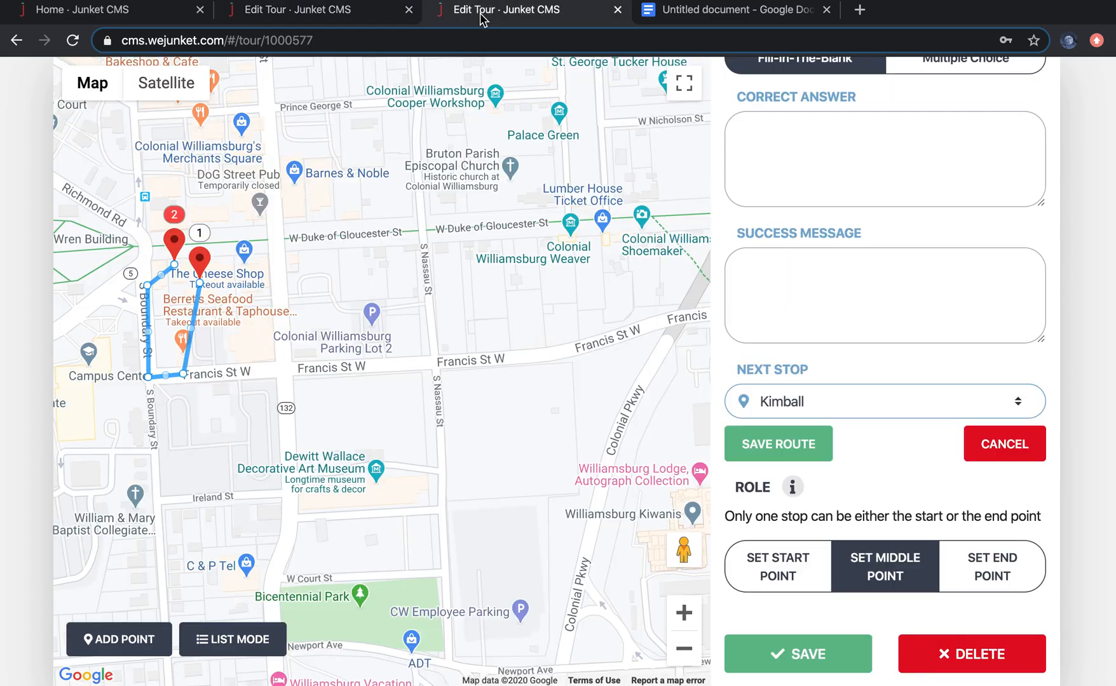
click(144, 15)
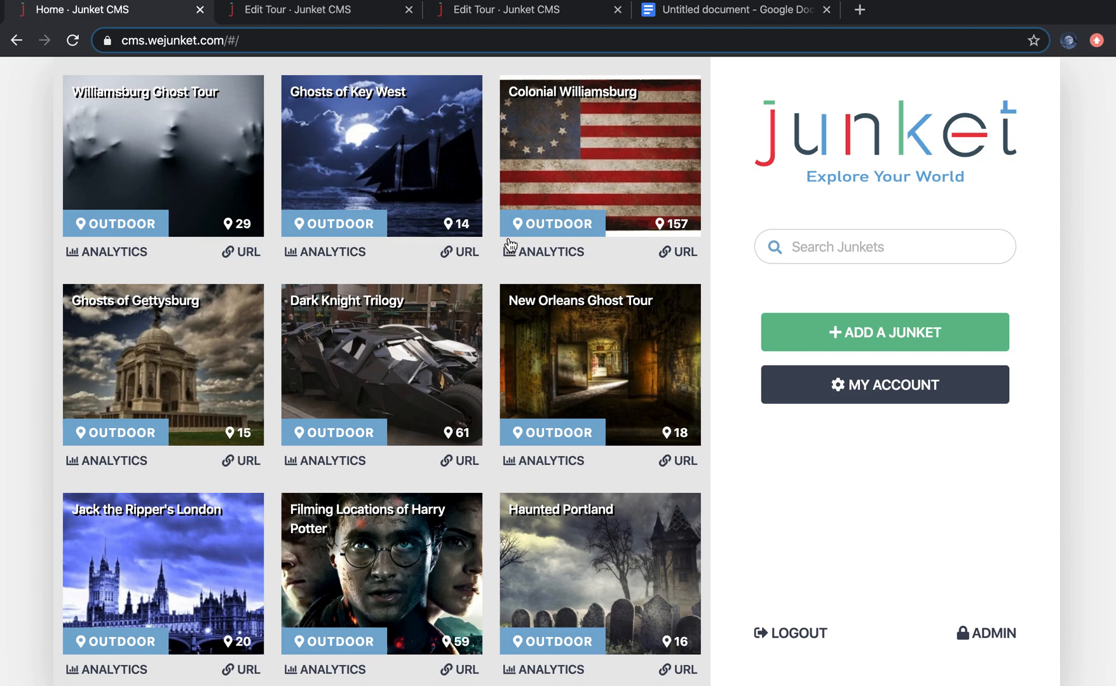
key(ctrl+Up)
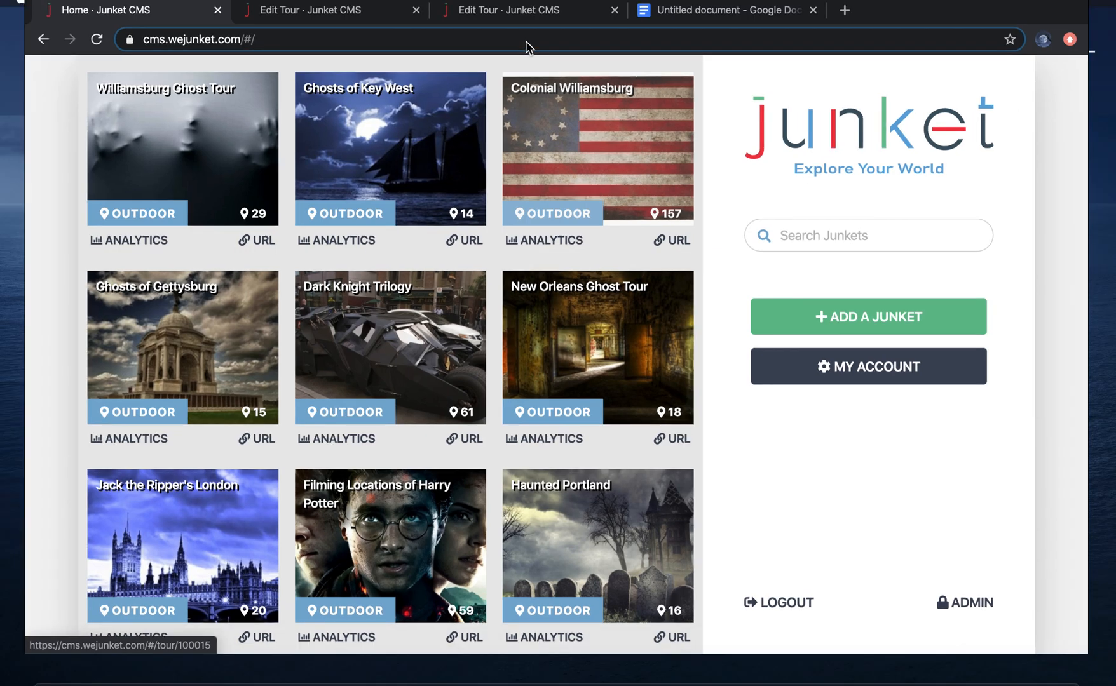
click(703, 57)
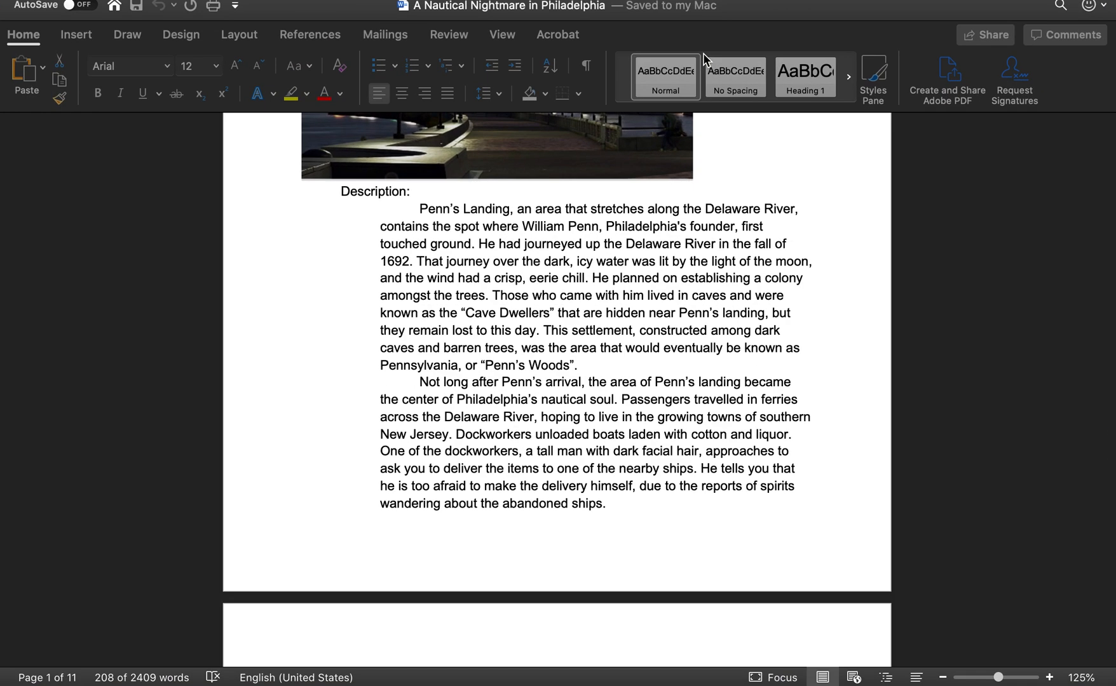
key(ctrl+Up)
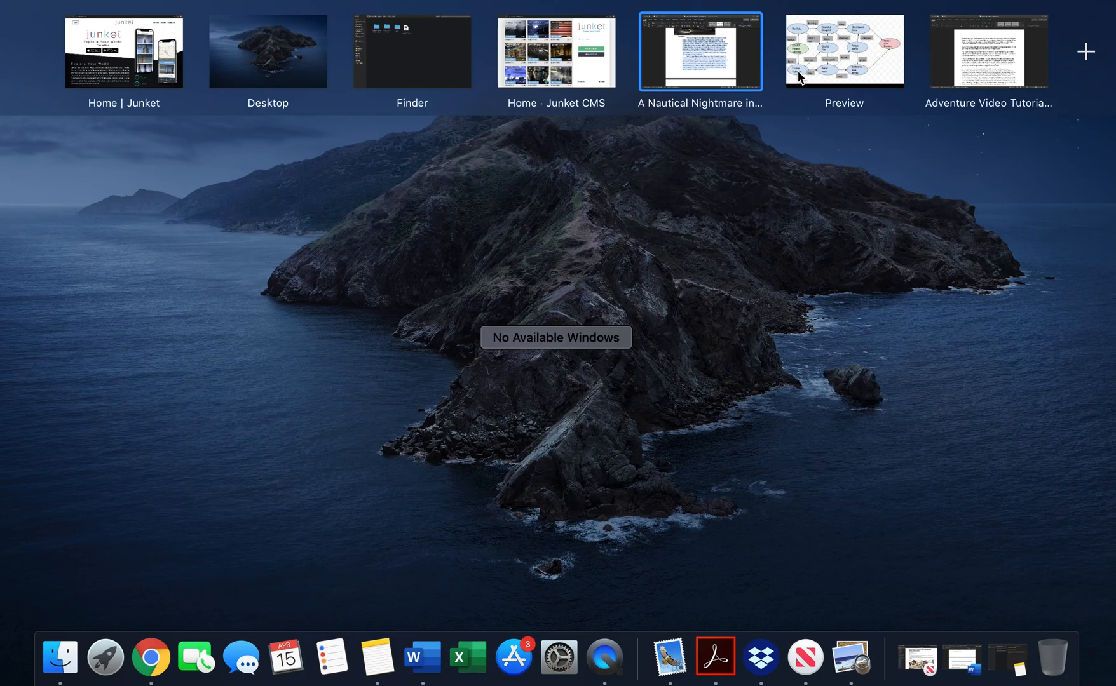
click(856, 70)
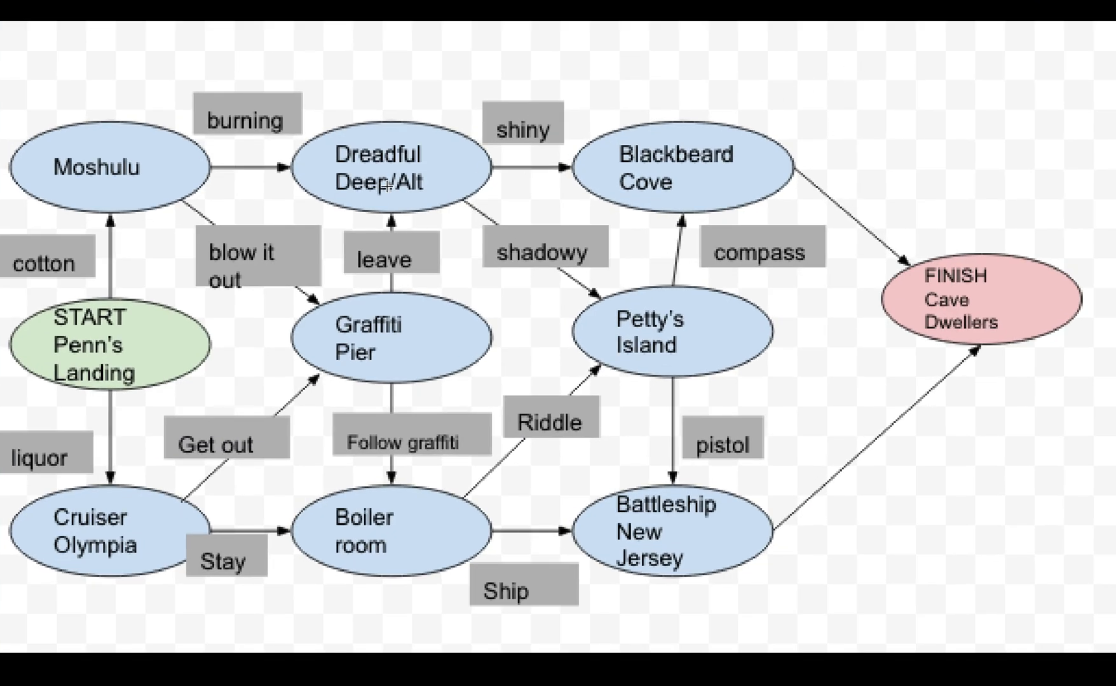
key(ctrl+Up)
click(411, 59)
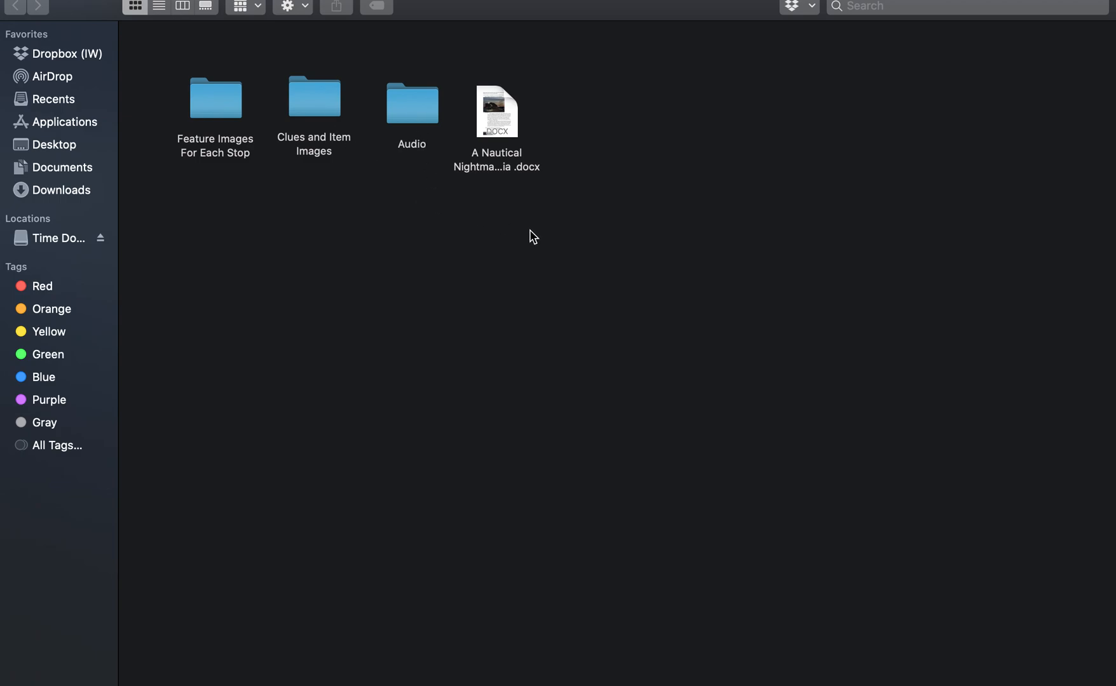
key(ctrl+Up)
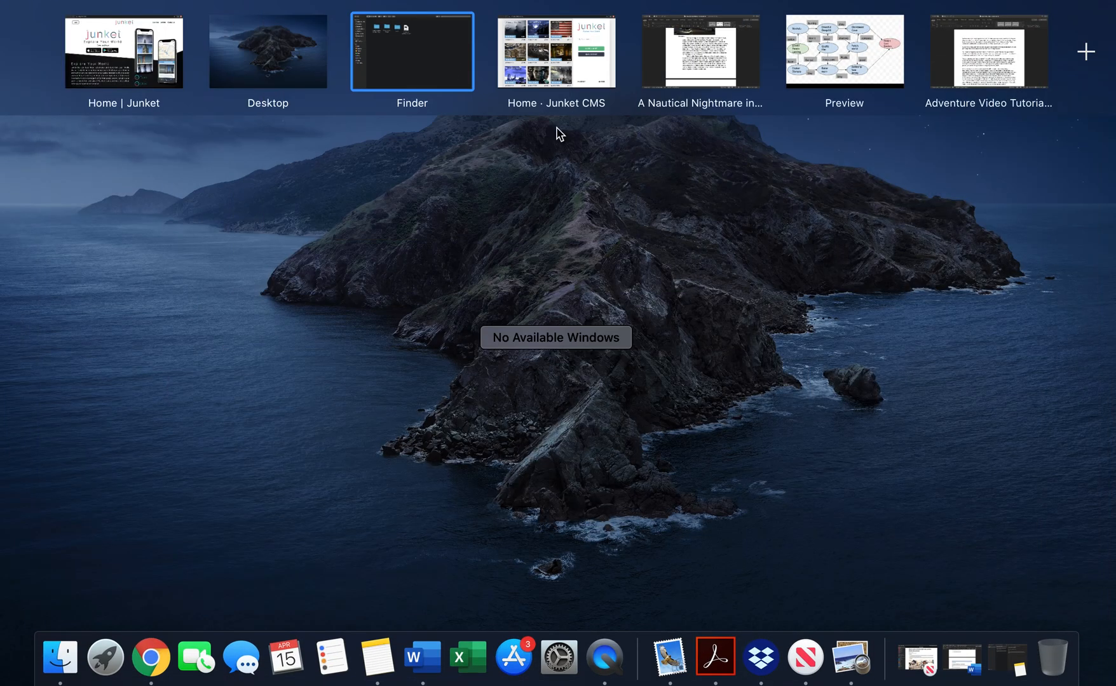
click(560, 72)
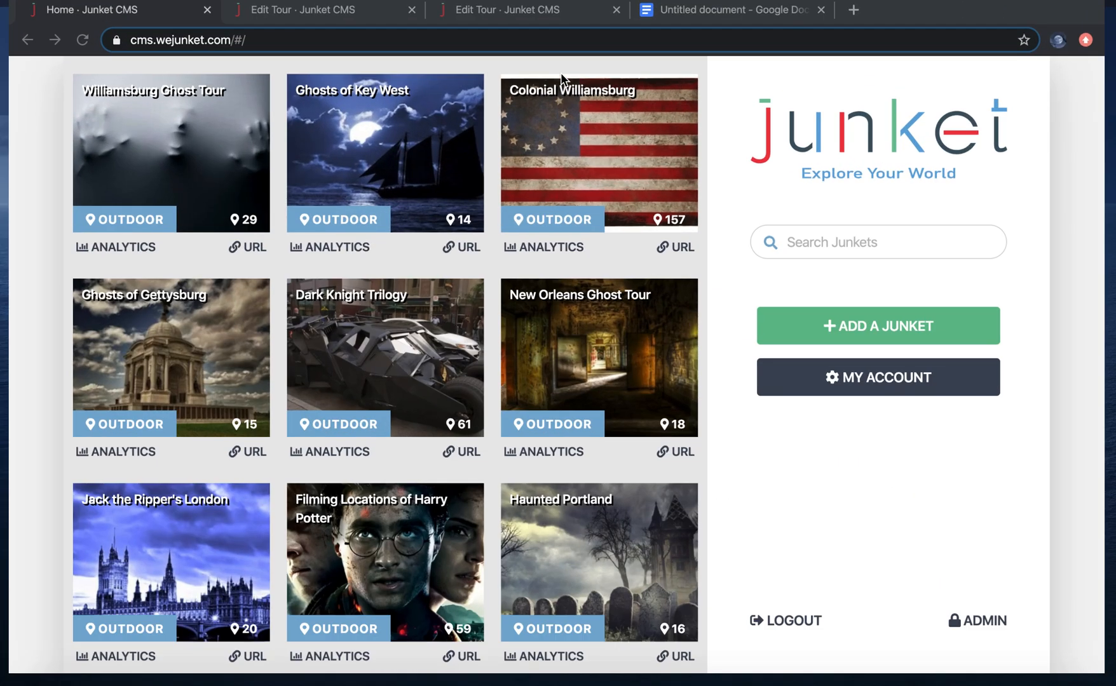